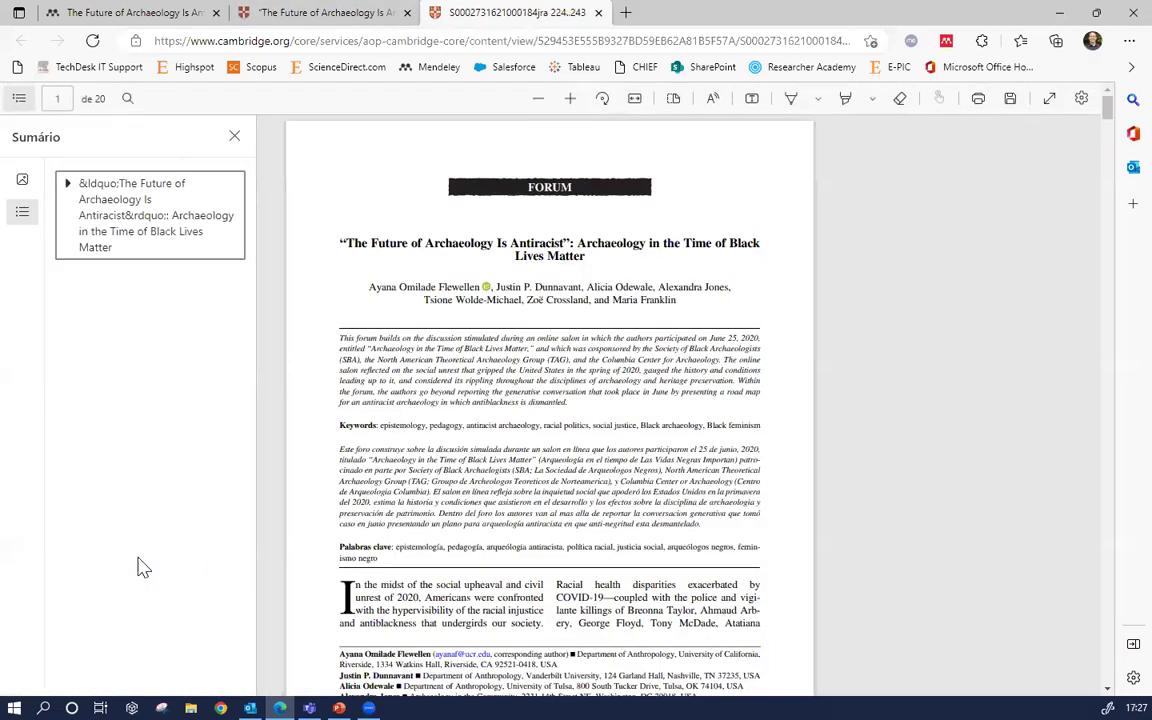
Save the 'The Future of Archaeology Is Antiracist' PDF to Downloads under its default file name
{"action": "scroll", "coordinate": [723, 334], "scroll_direction": "down", "scroll_amount": 3}
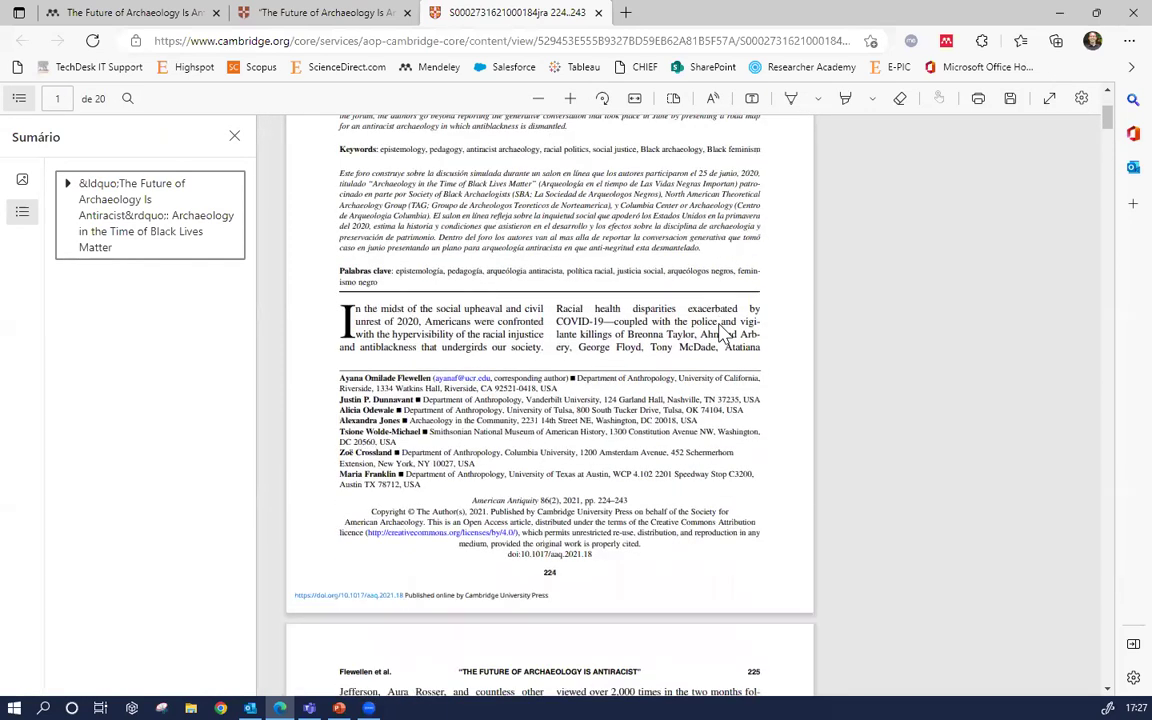
{"action": "scroll", "coordinate": [723, 334], "scroll_direction": "up", "scroll_amount": 3}
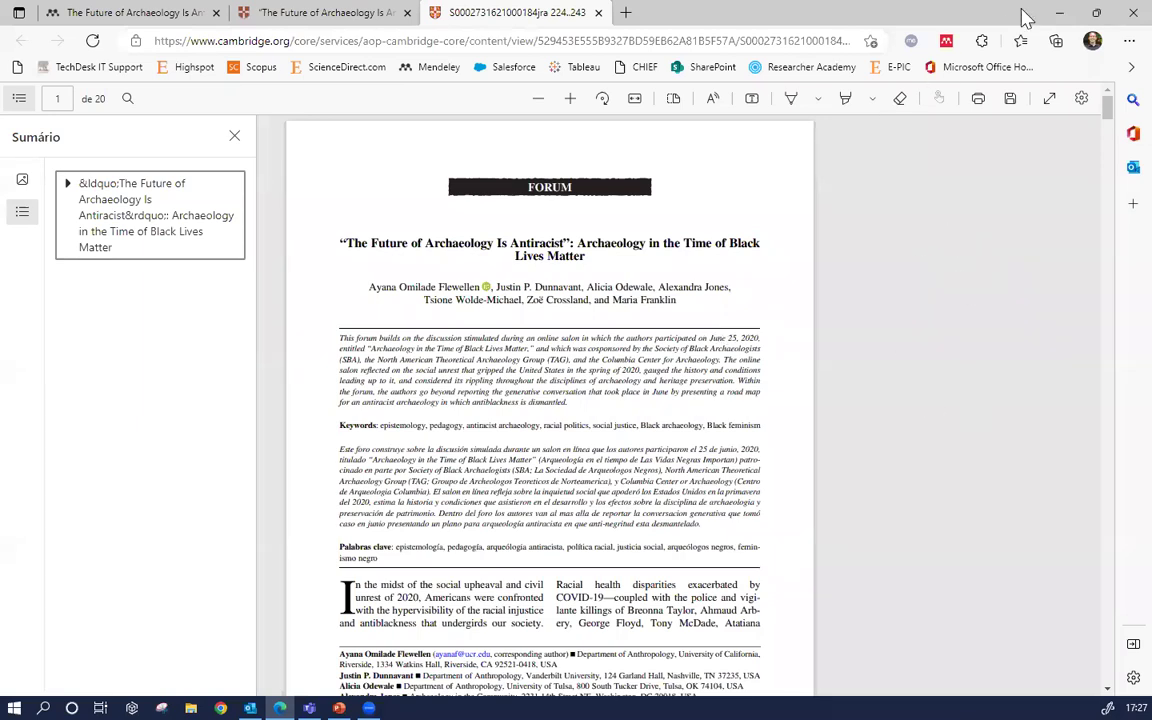
{"action": "left_click", "coordinate": [1010, 106]}
{"action": "left_click", "coordinate": [1012, 104]}
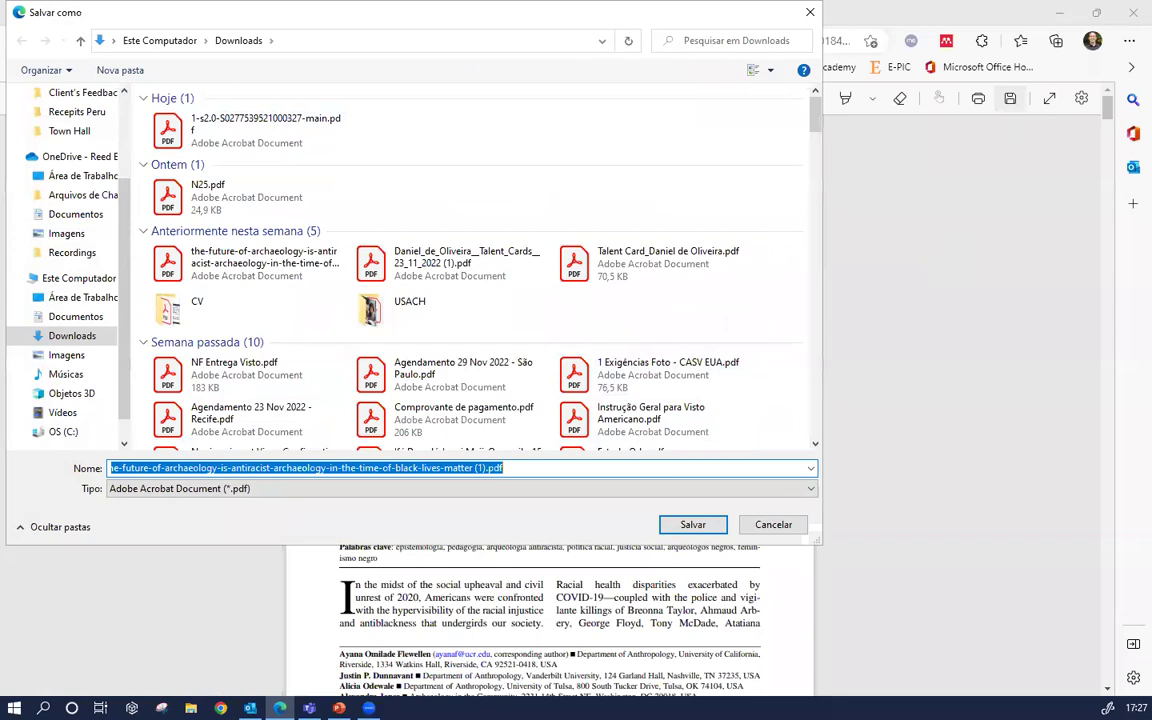
{"action": "left_click", "coordinate": [690, 525]}
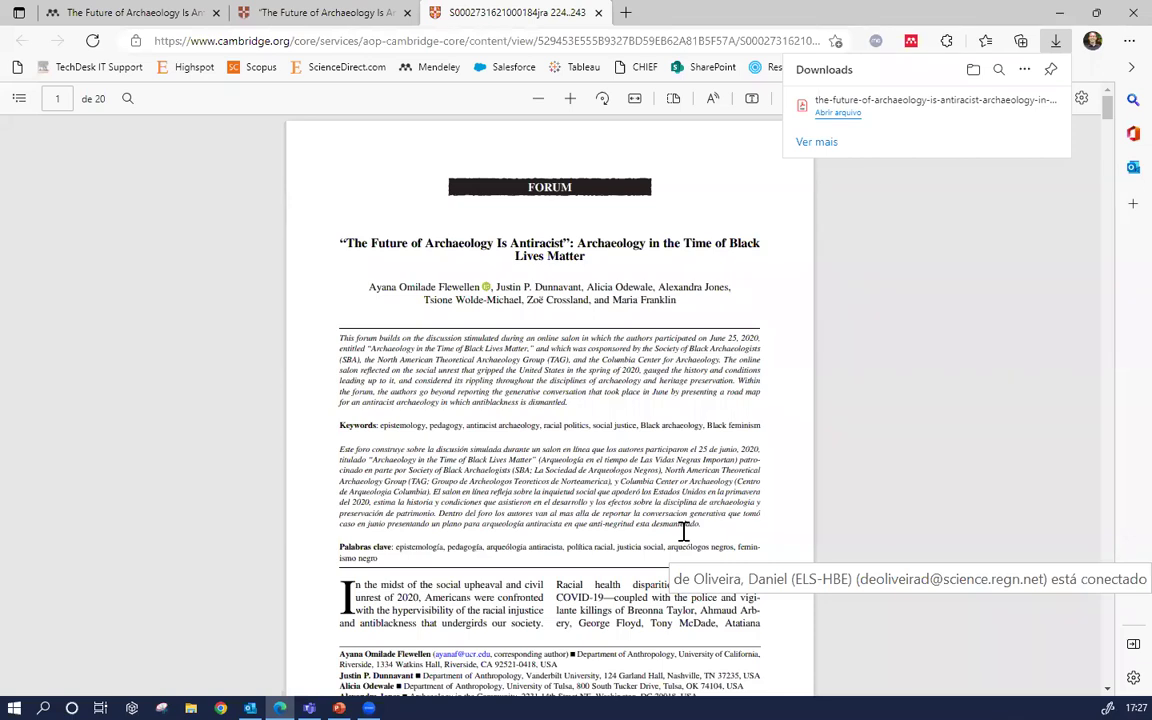
Close the PDF and Cambridge Core tabs and go to the Mendeley library's All References
{"action": "left_click", "coordinate": [598, 14]}
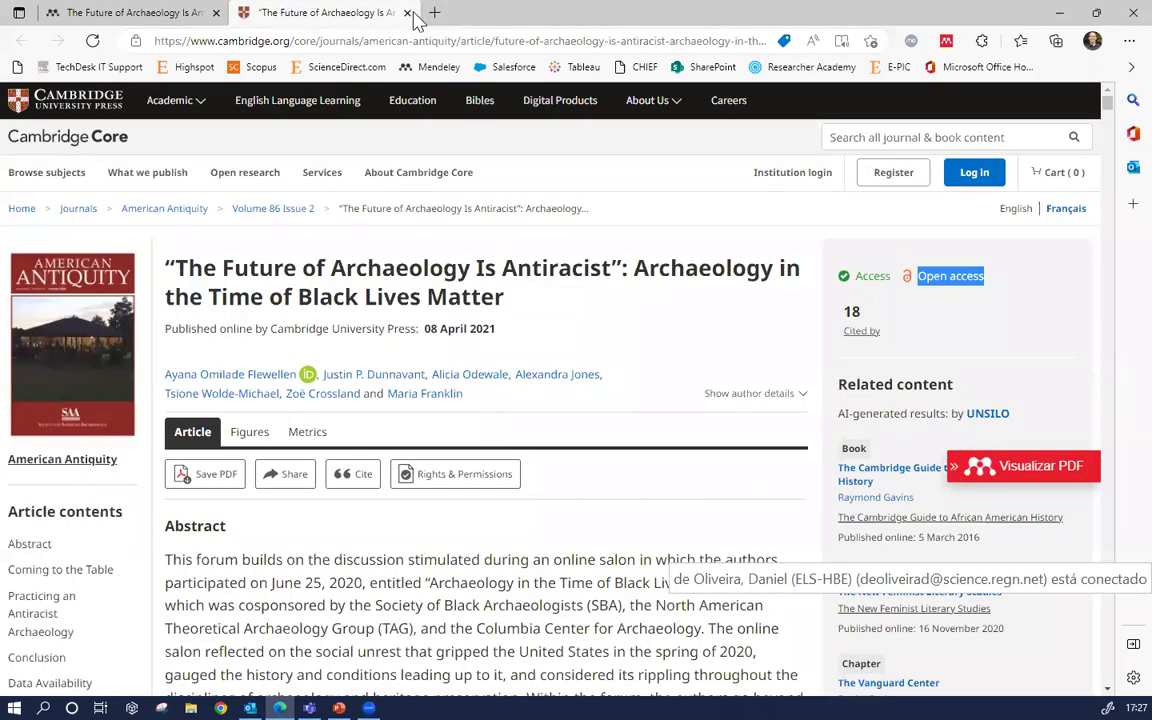
{"action": "left_click", "coordinate": [407, 13]}
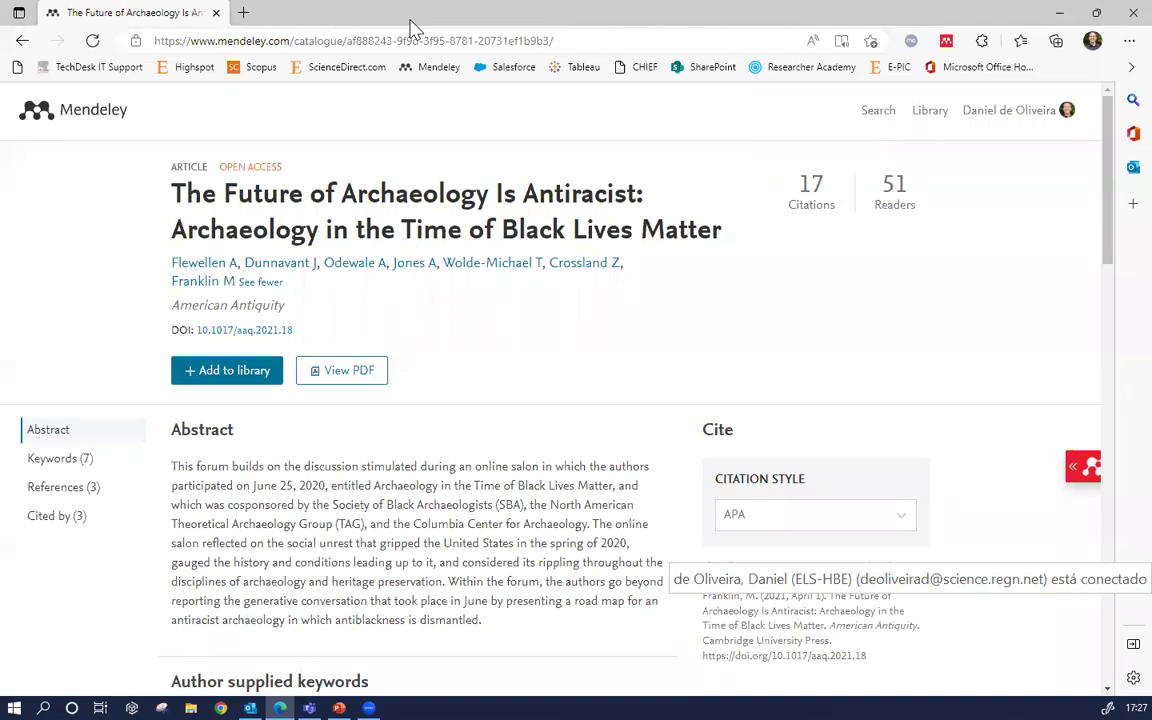
{"action": "left_click", "coordinate": [930, 111]}
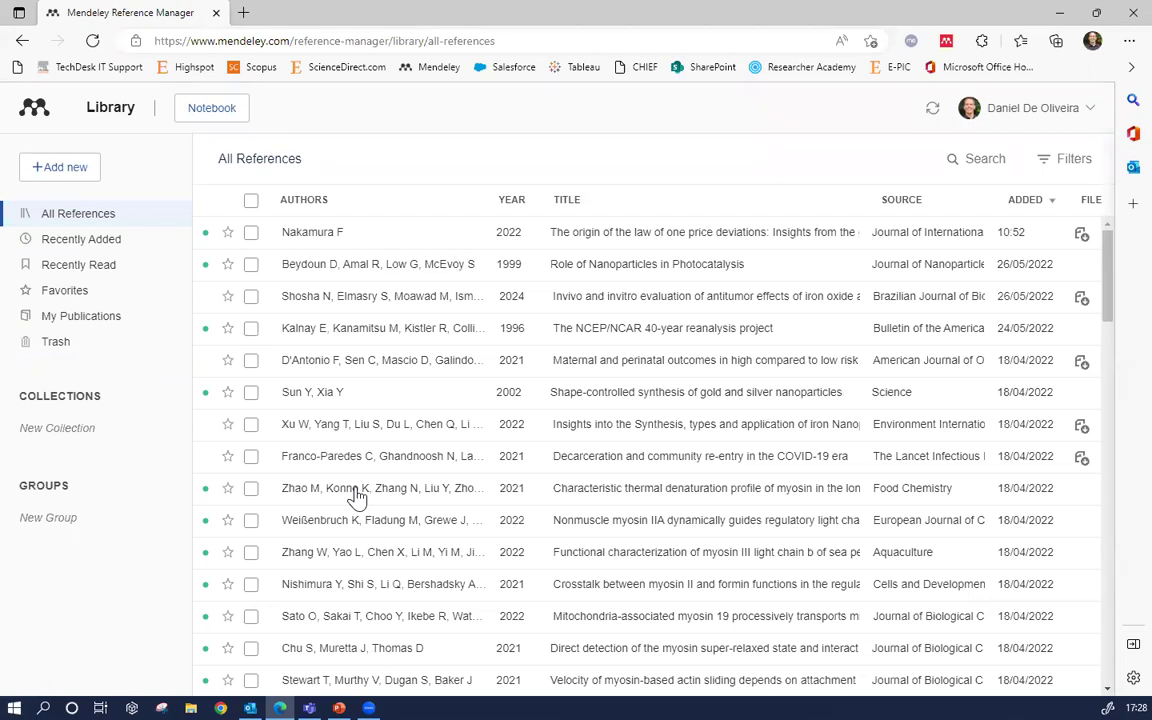
{"action": "right_click", "coordinate": [352, 121]}
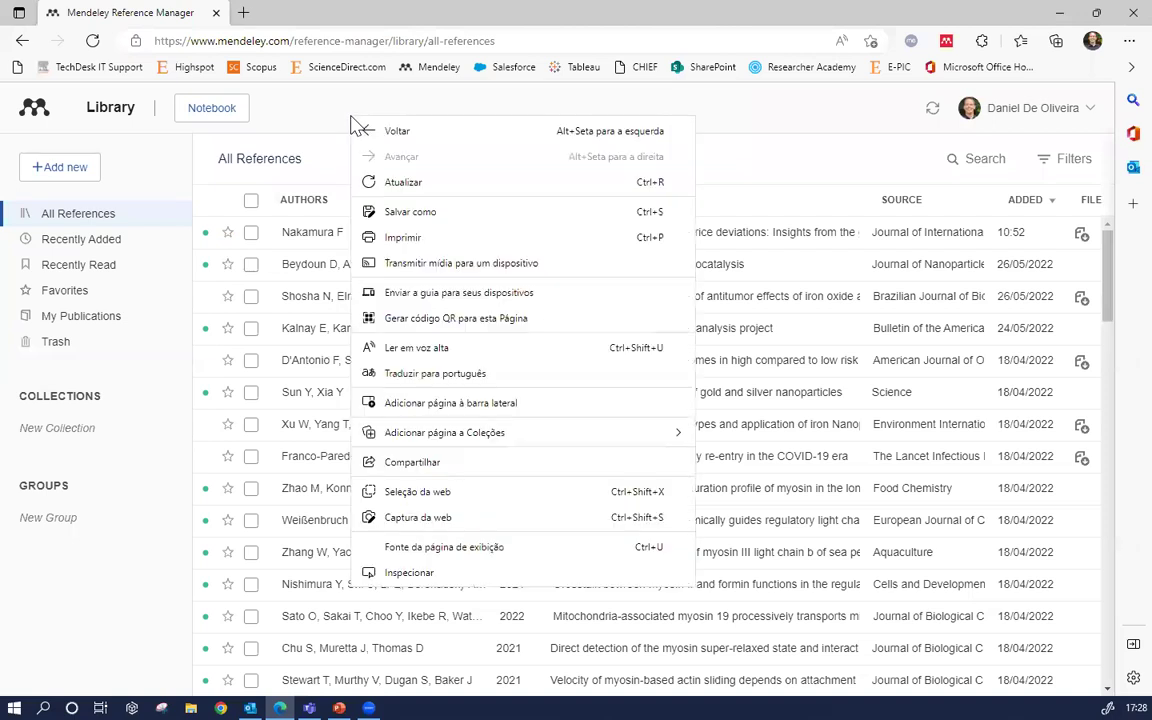
Translate the library page into Portuguese and start a new collection with Nova Coleção
{"action": "left_click", "coordinate": [434, 377]}
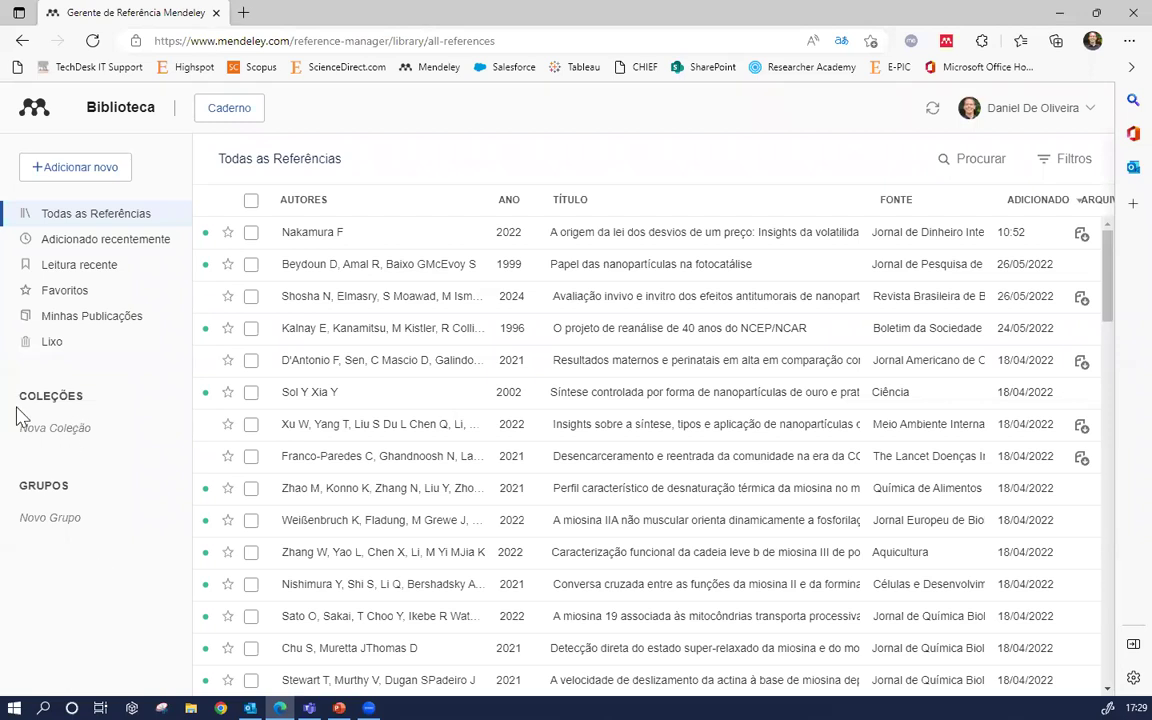
{"action": "left_click", "coordinate": [74, 430]}
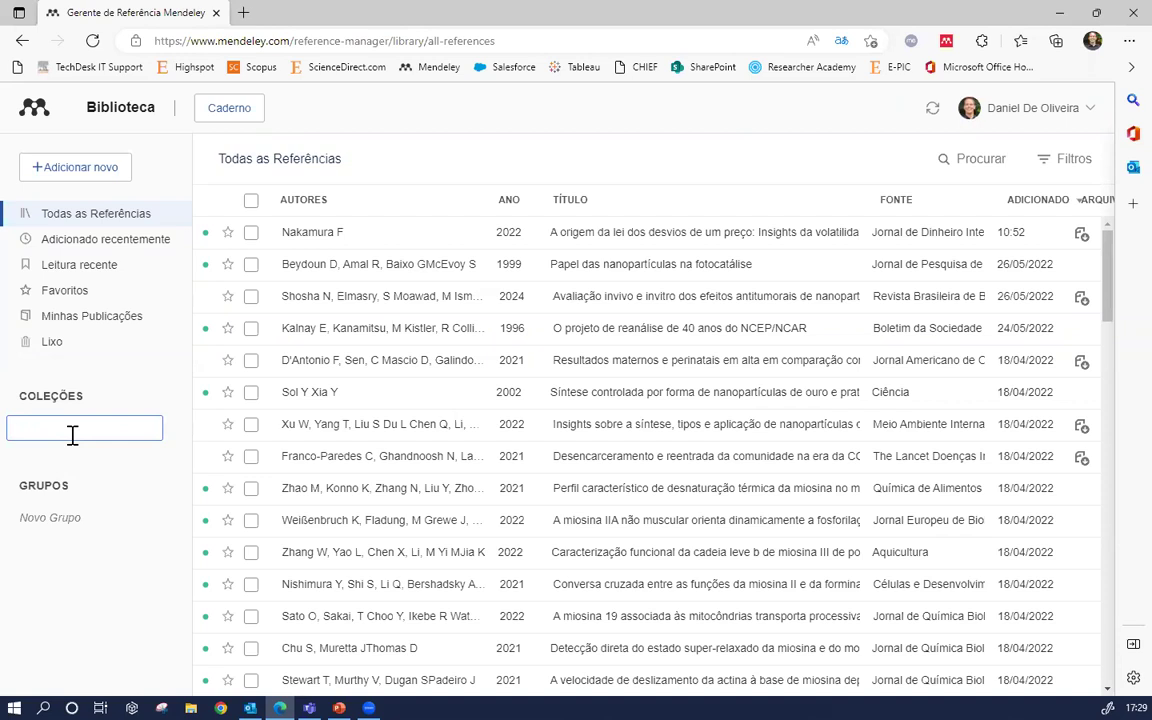
Name the new collection 'Arqueologia', then reload the blank library page
{"action": "type", "text": "Arqueologia"}
{"action": "key", "text": "Return"}
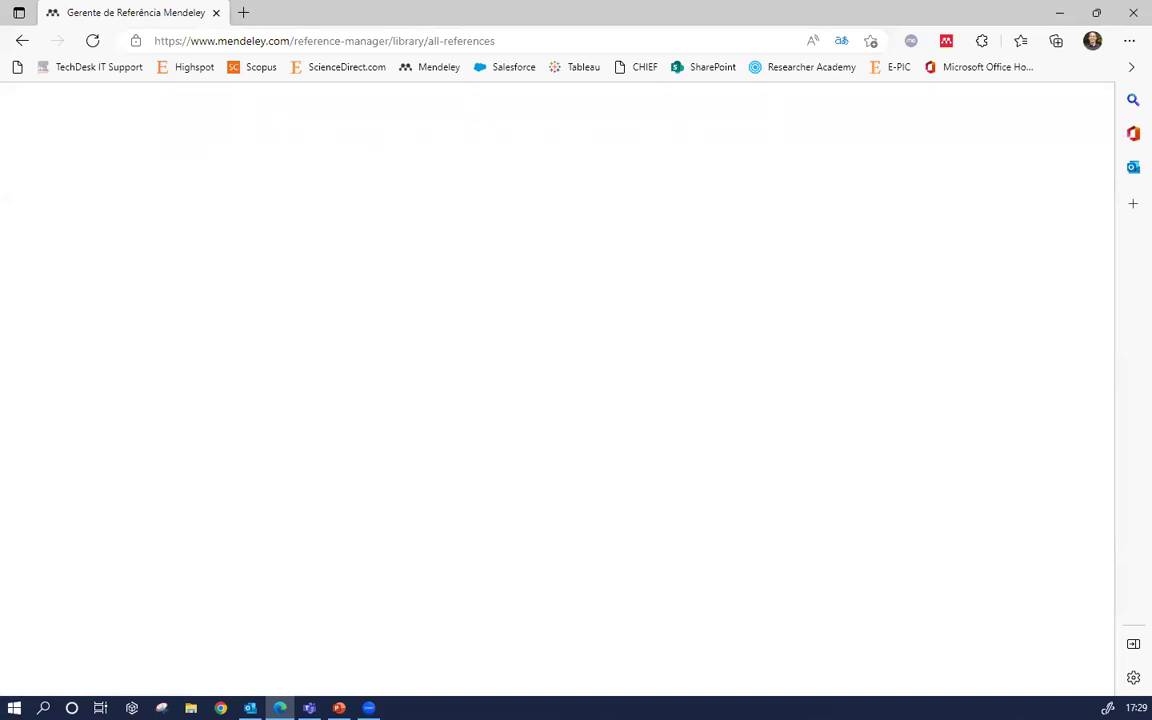
{"action": "left_click", "coordinate": [92, 41]}
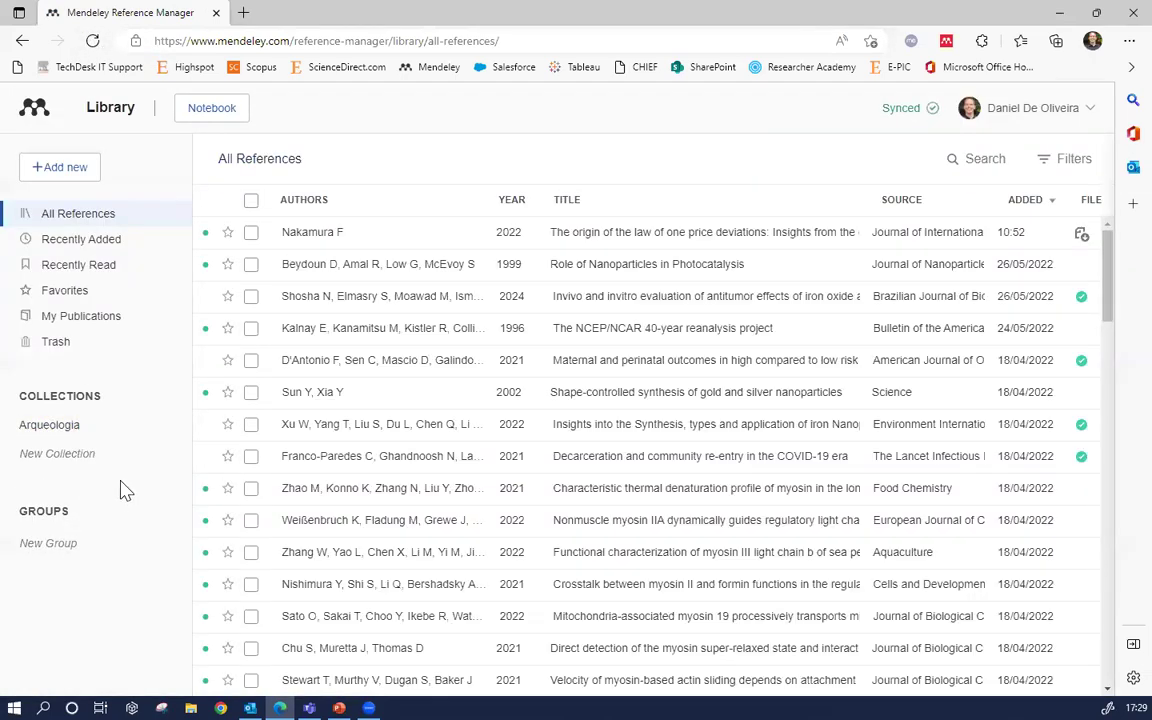
Add a second collection named 'Test', then open the empty Arqueologia collection
{"action": "left_click", "coordinate": [55, 455]}
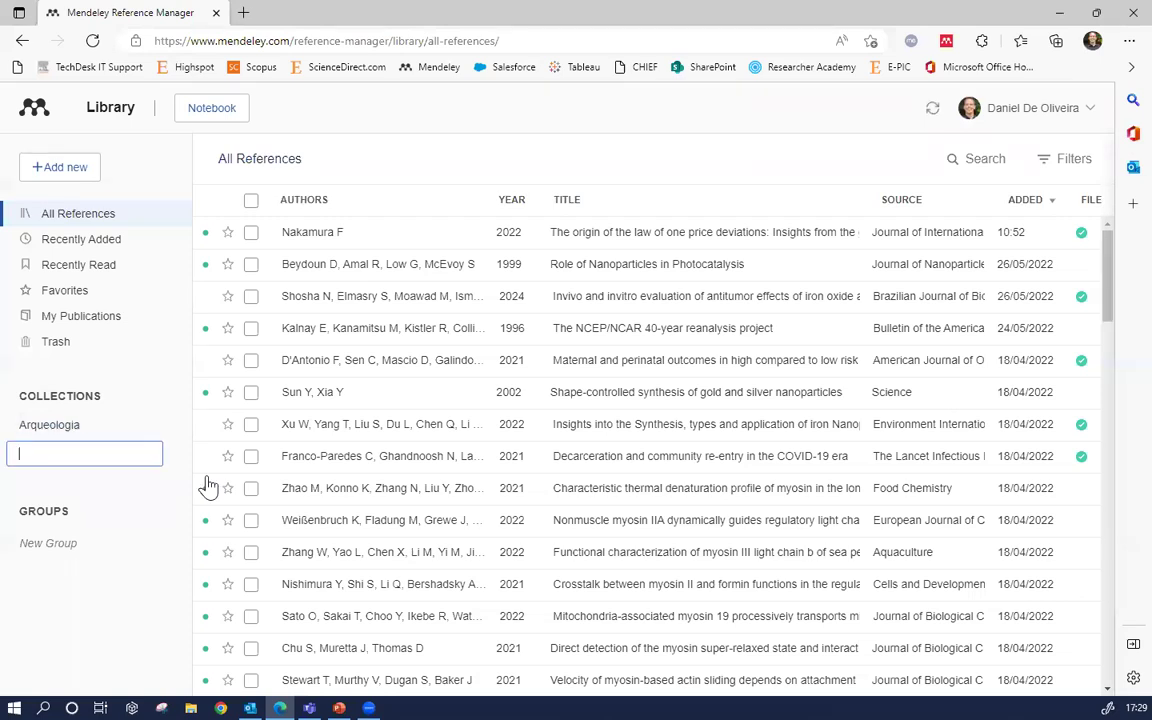
{"action": "type", "text": "Test"}
{"action": "key", "text": "Return"}
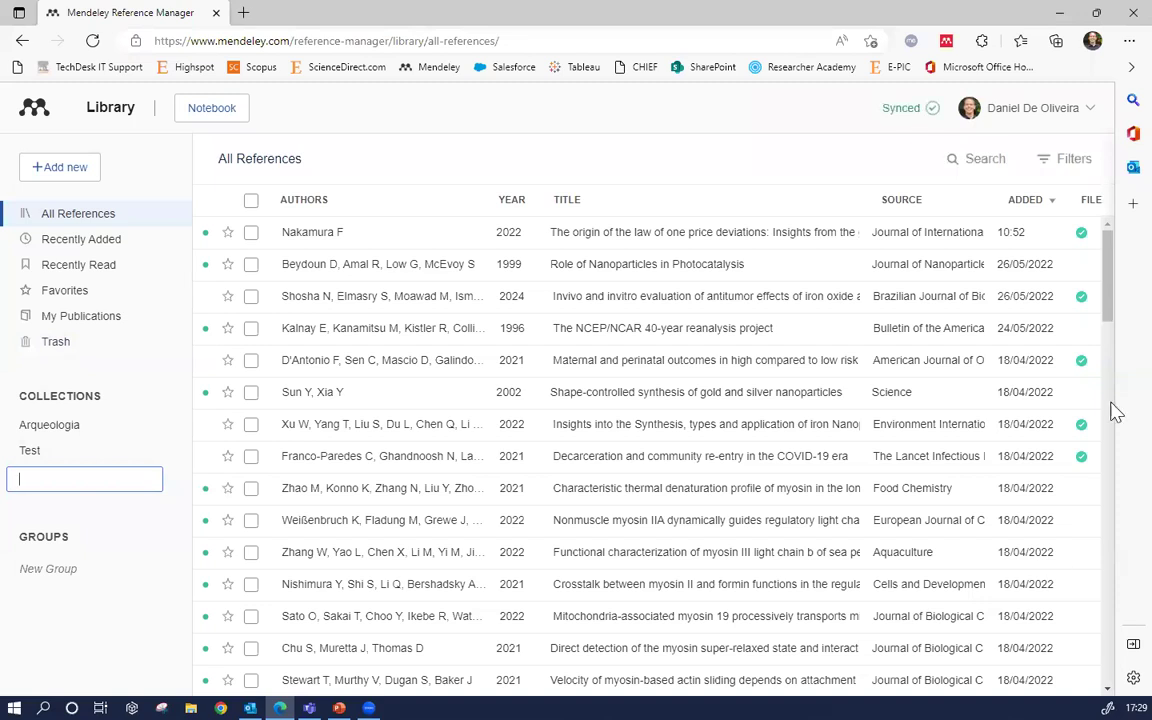
{"action": "left_click", "coordinate": [78, 428]}
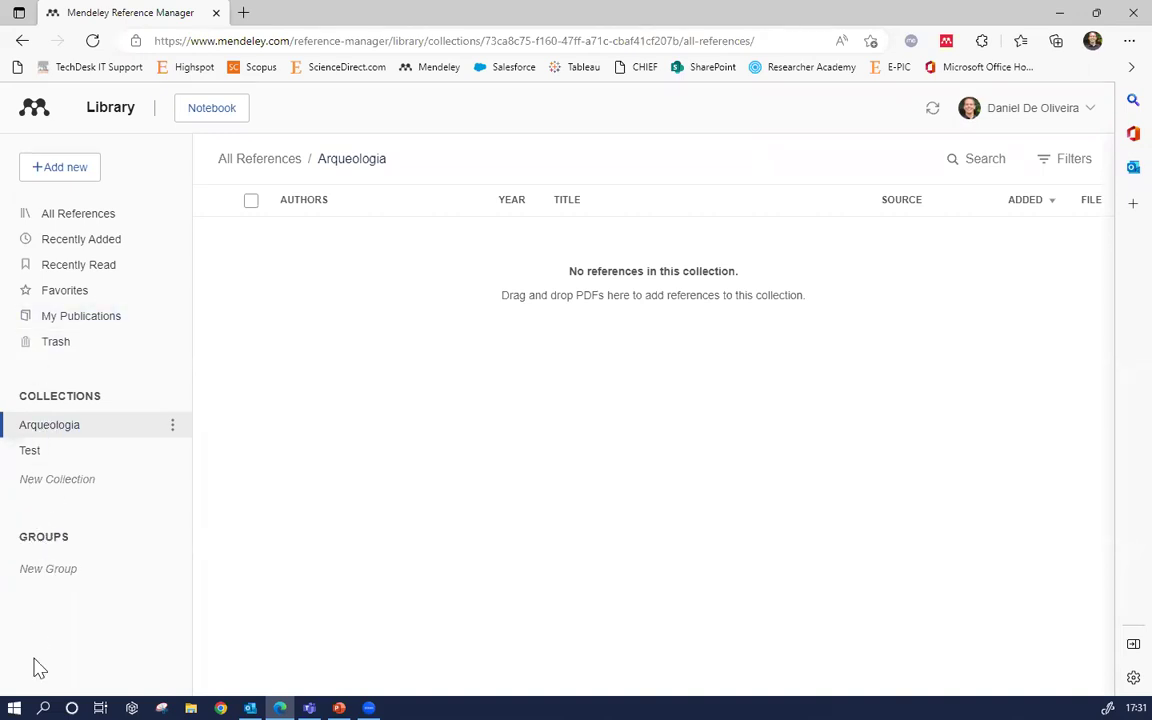
Create a group named 'Arqueologia' and open its empty reference list
{"action": "left_click", "coordinate": [53, 571]}
{"action": "type", "text": "Arque"}
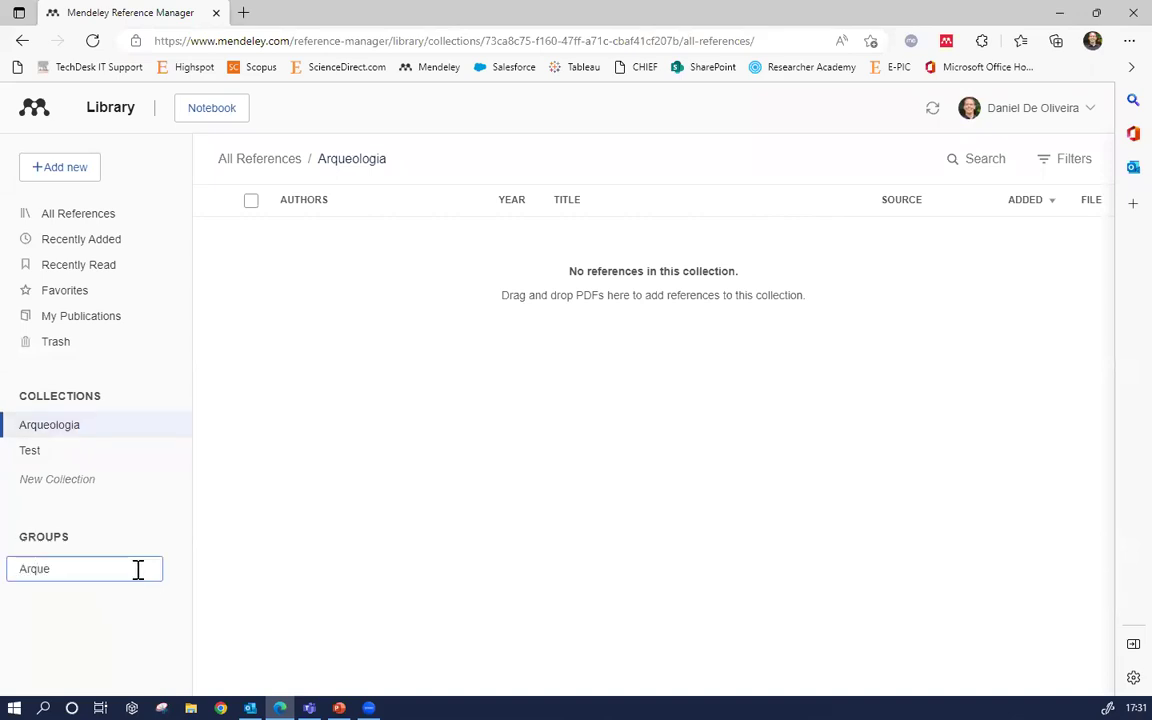
{"action": "type", "text": "ologia"}
{"action": "key", "text": "Return"}
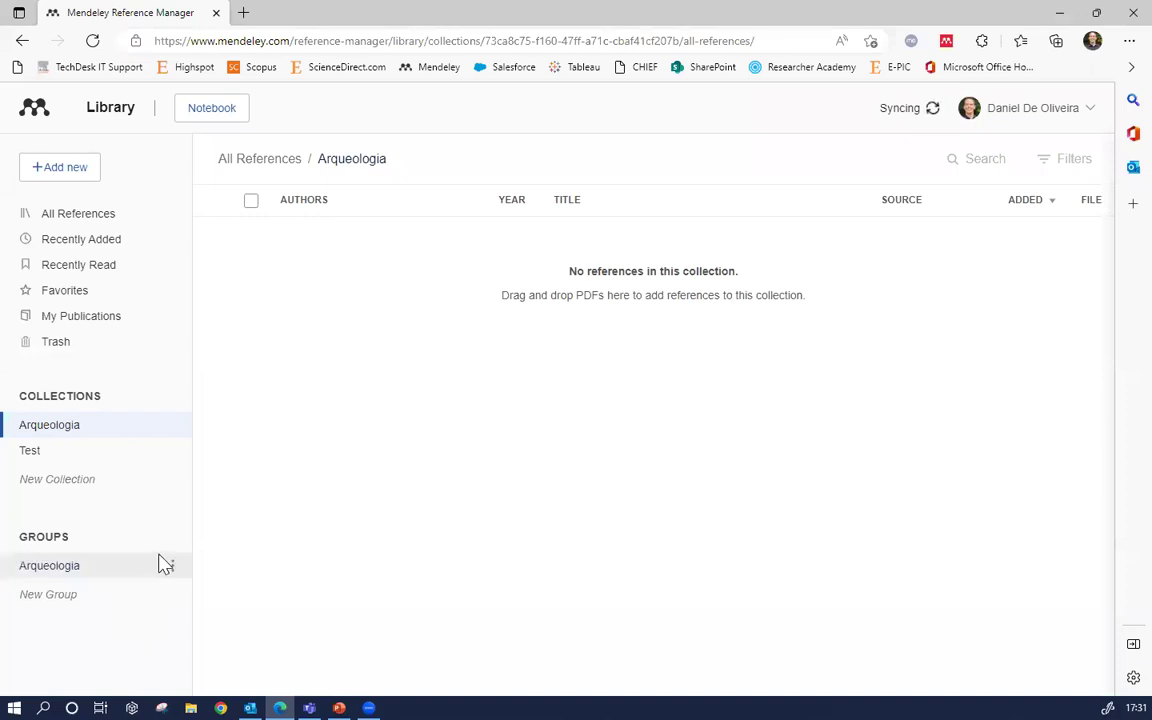
{"action": "left_click", "coordinate": [72, 572]}
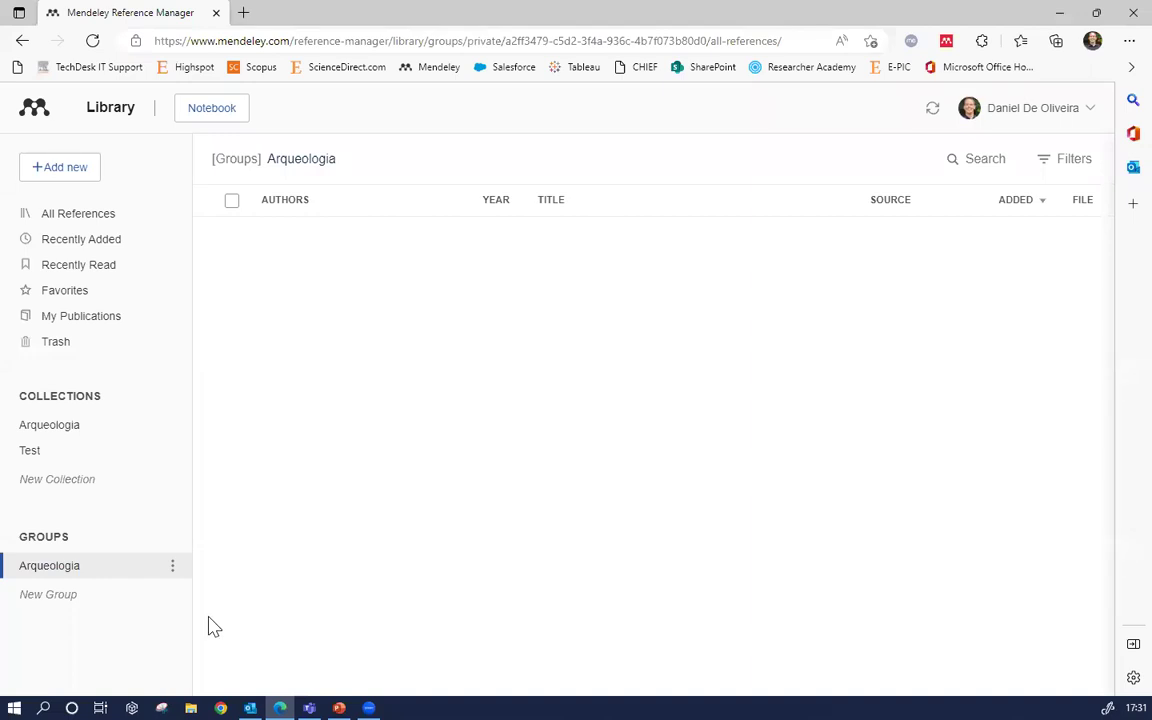
Open Manage Group for the Arqueologia group and bring up the Invite members form
{"action": "left_click", "coordinate": [171, 572]}
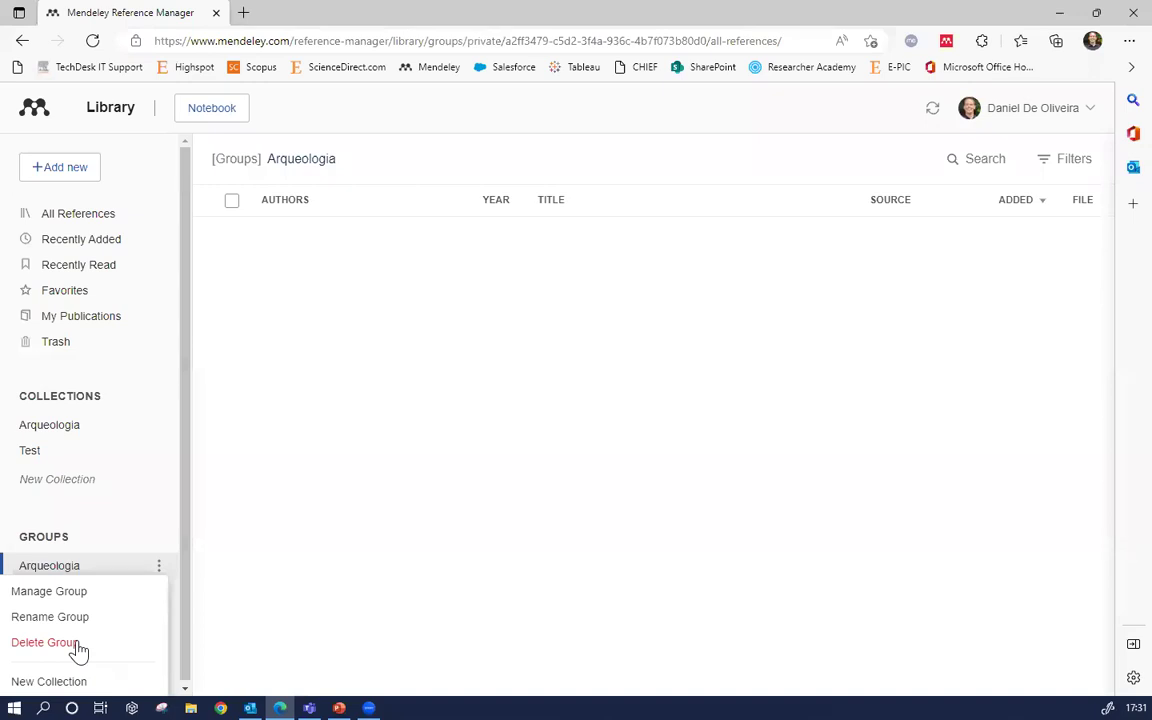
{"action": "left_click", "coordinate": [66, 592]}
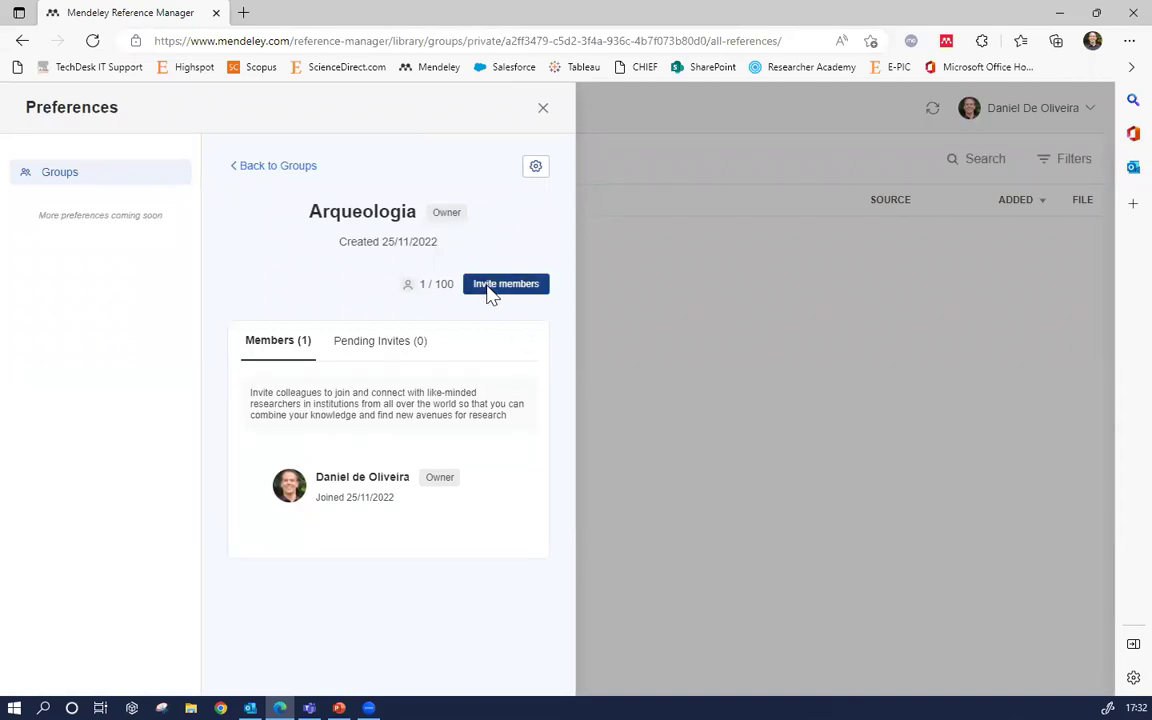
{"action": "left_click", "coordinate": [490, 292]}
Enter an invitee's e-mail address, then cancel the invitation without sending it
{"action": "left_click", "coordinate": [313, 386]}
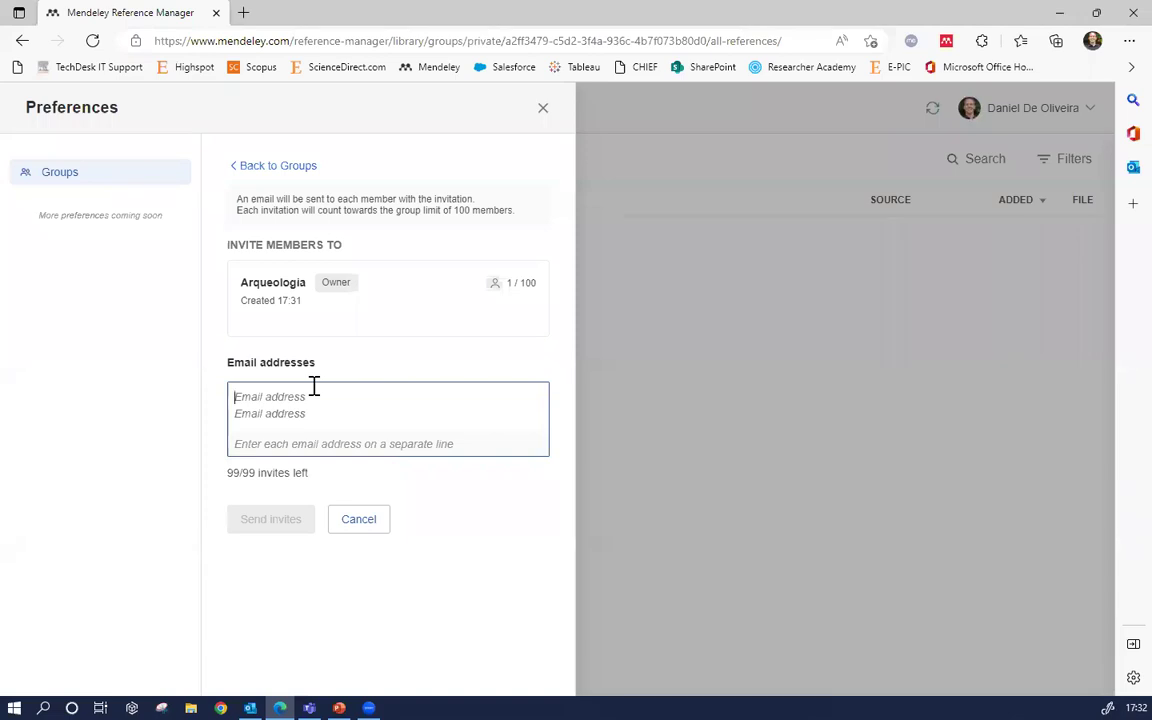
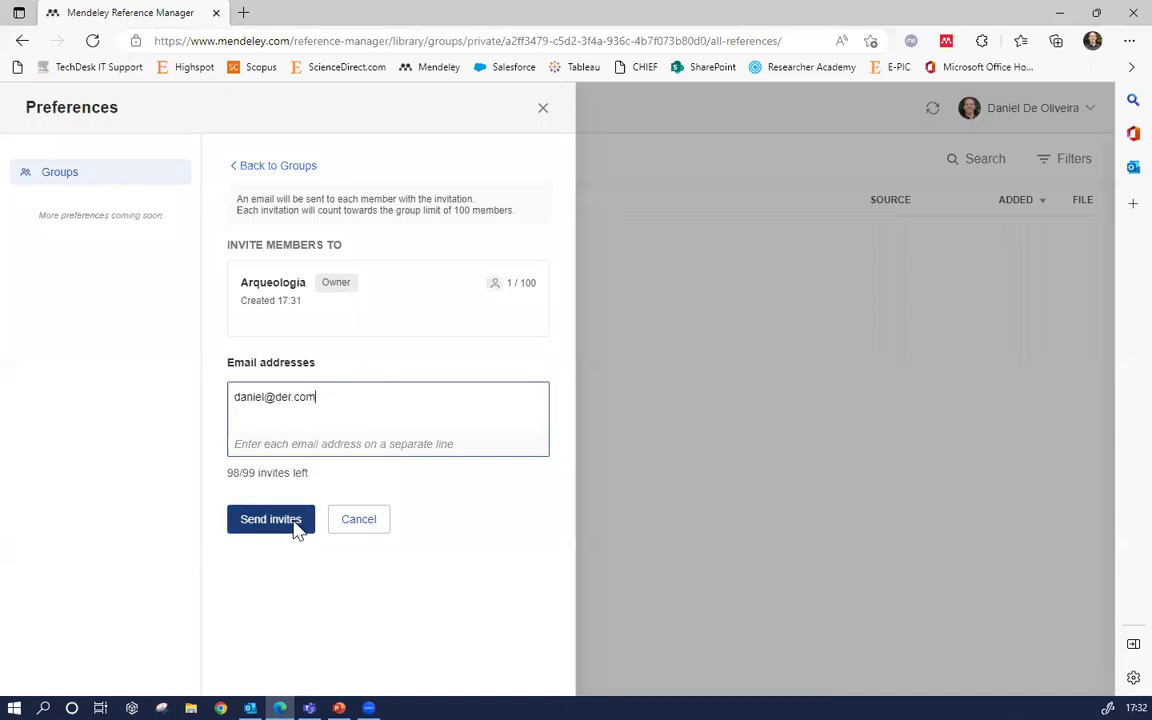
{"action": "double_click", "coordinate": [528, 283]}
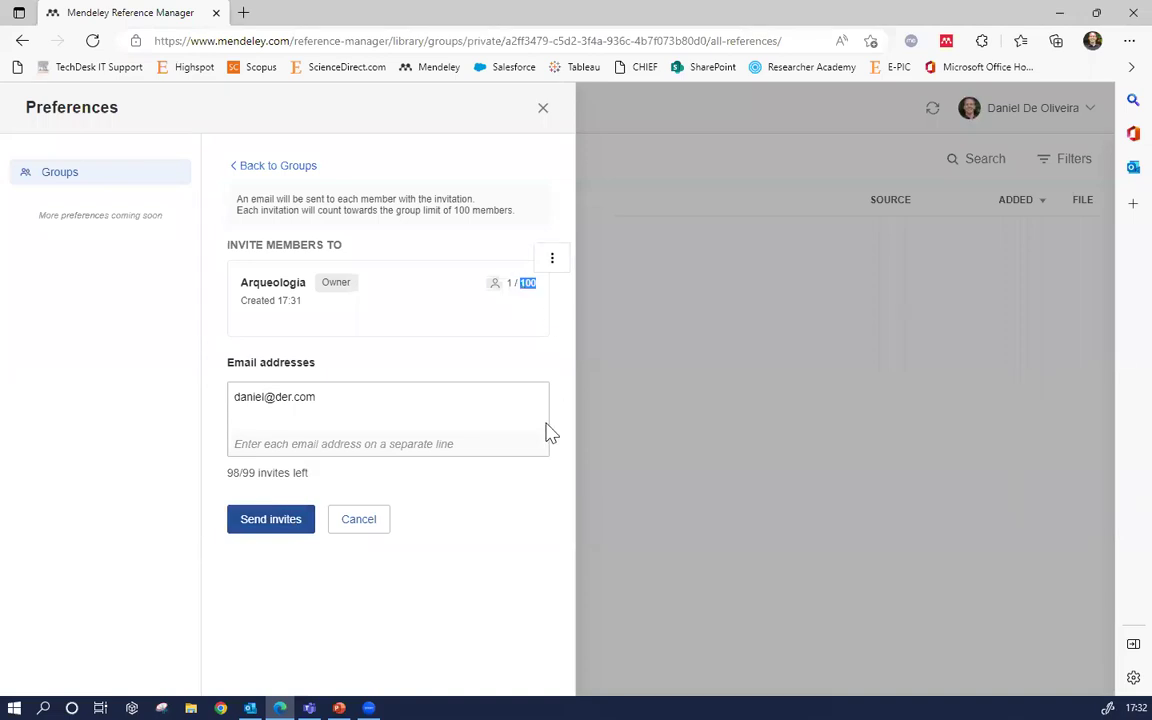
{"action": "left_click", "coordinate": [294, 399]}
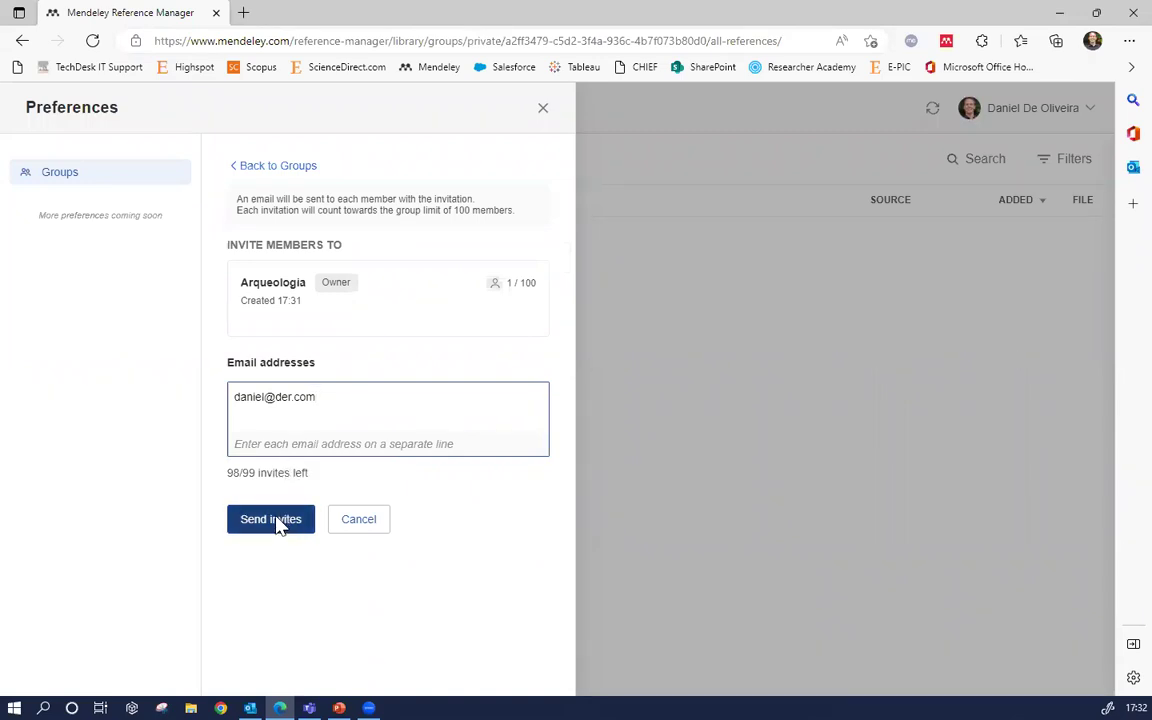
{"action": "left_click", "coordinate": [357, 519]}
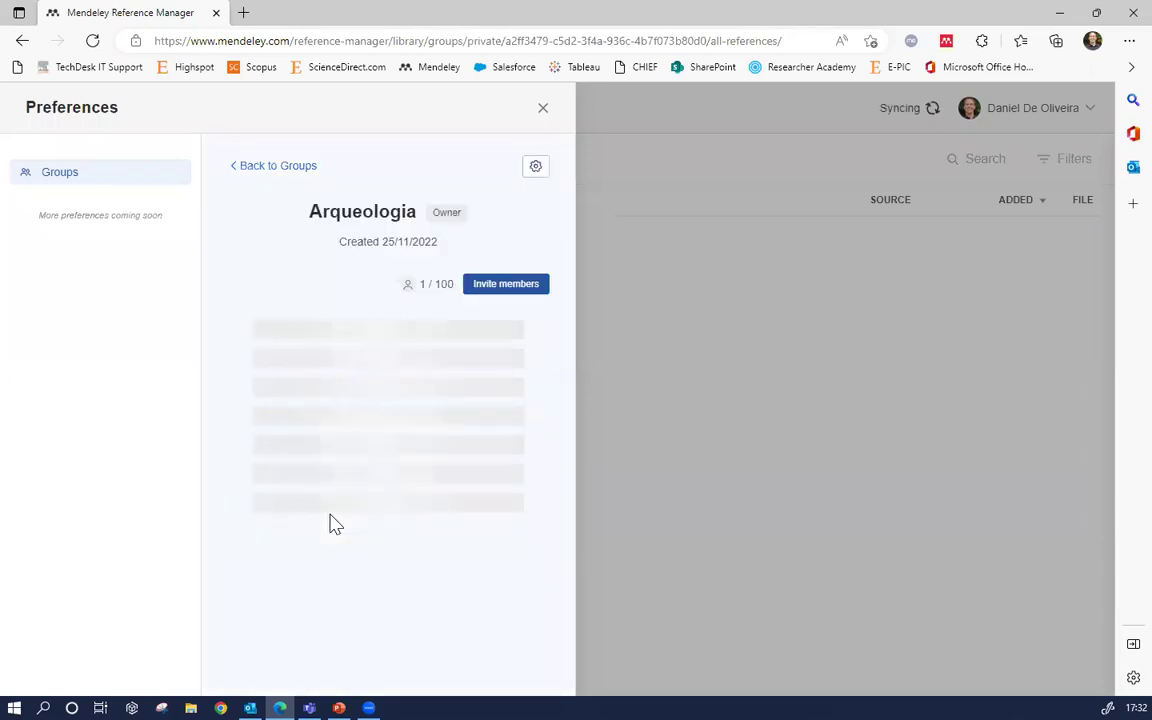
Close the Preferences panel and return to the All References list
{"action": "left_click", "coordinate": [542, 112]}
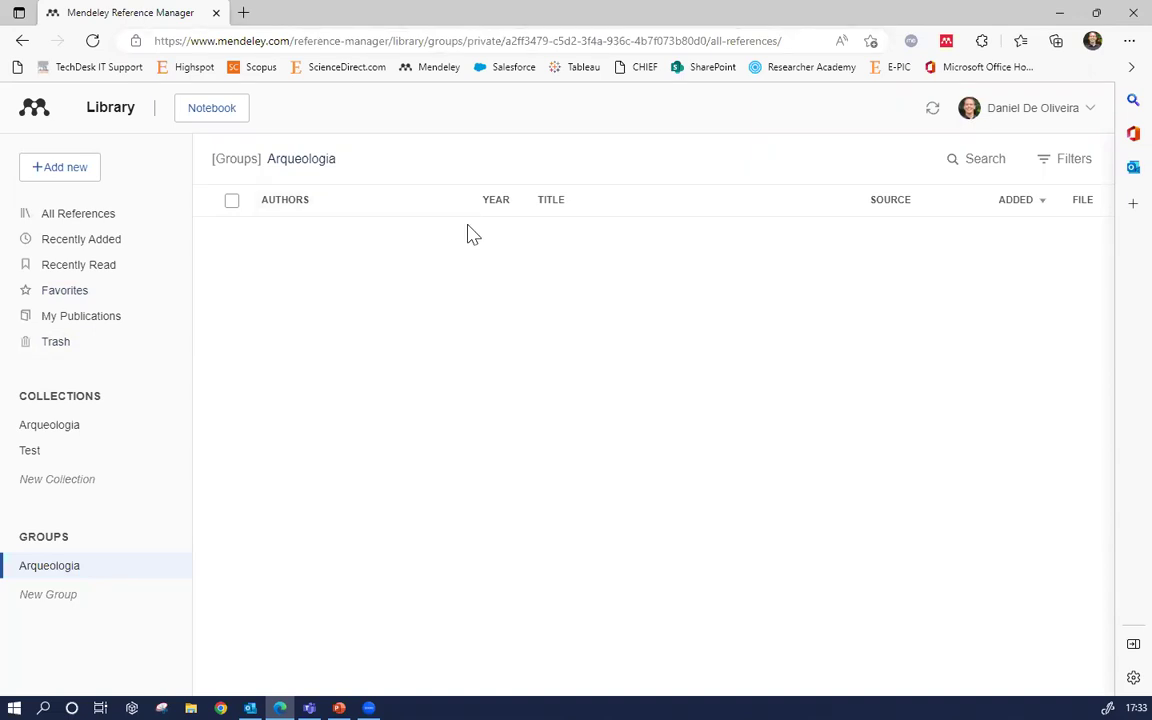
{"action": "left_click", "coordinate": [57, 220]}
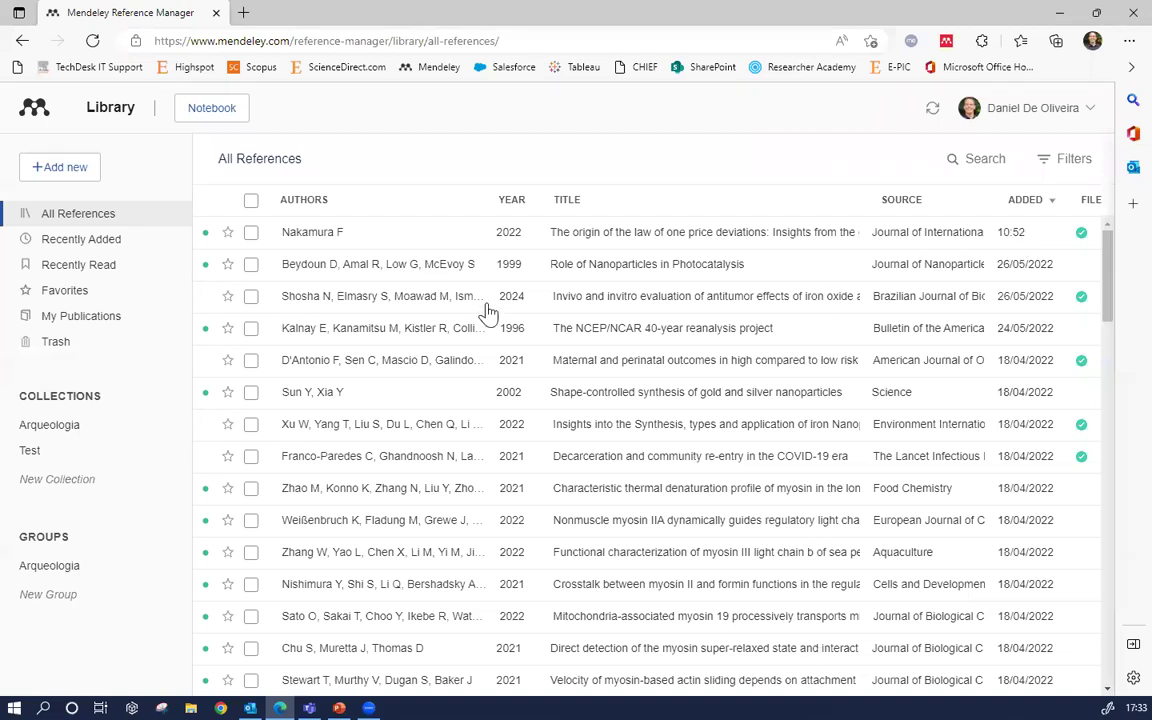
Open the Info panel for Nakamura F's 2022 law-of-one-price article, showing its citation and abstract
{"action": "left_click", "coordinate": [345, 240]}
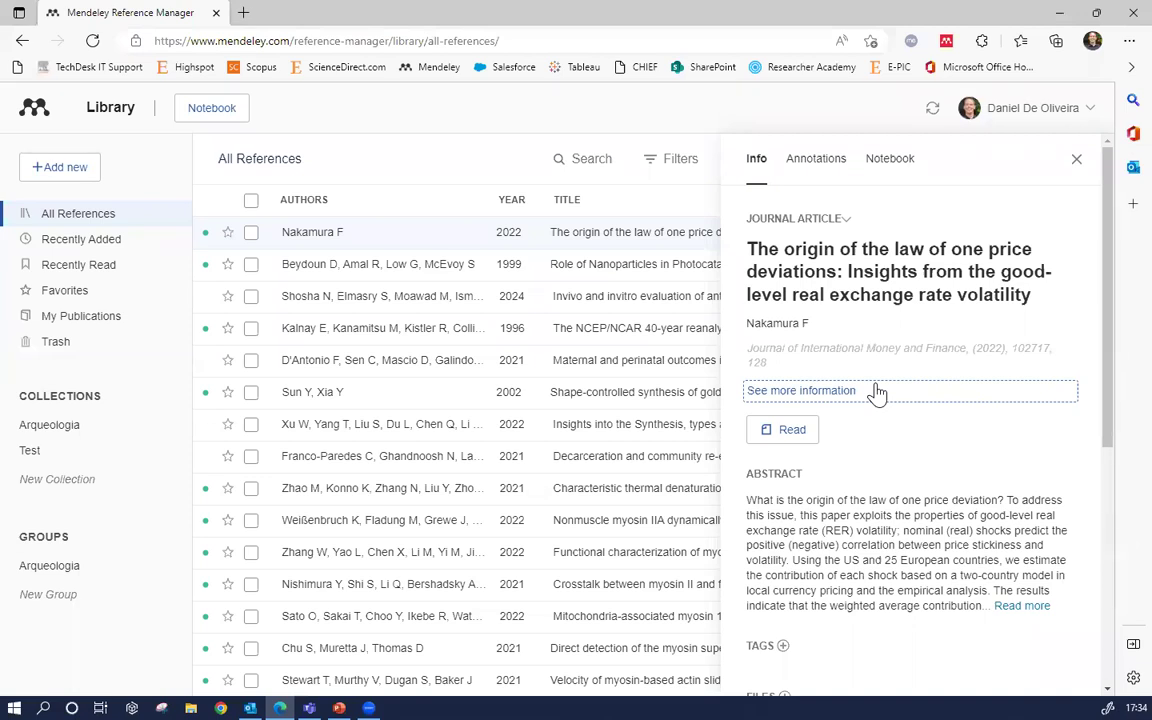
{"action": "left_click_drag", "start_coordinate": [1111, 296], "coordinate": [1023, 278]}
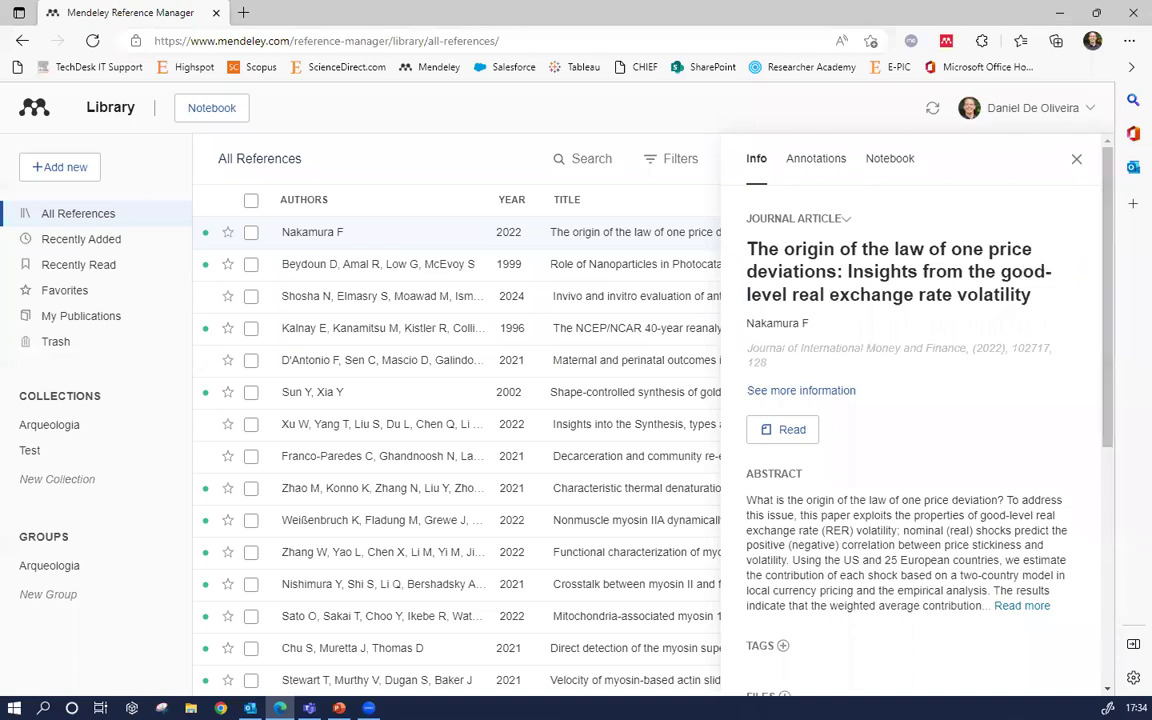
Close the article details panel and search the library for 'protein'
{"action": "left_click", "coordinate": [1075, 162]}
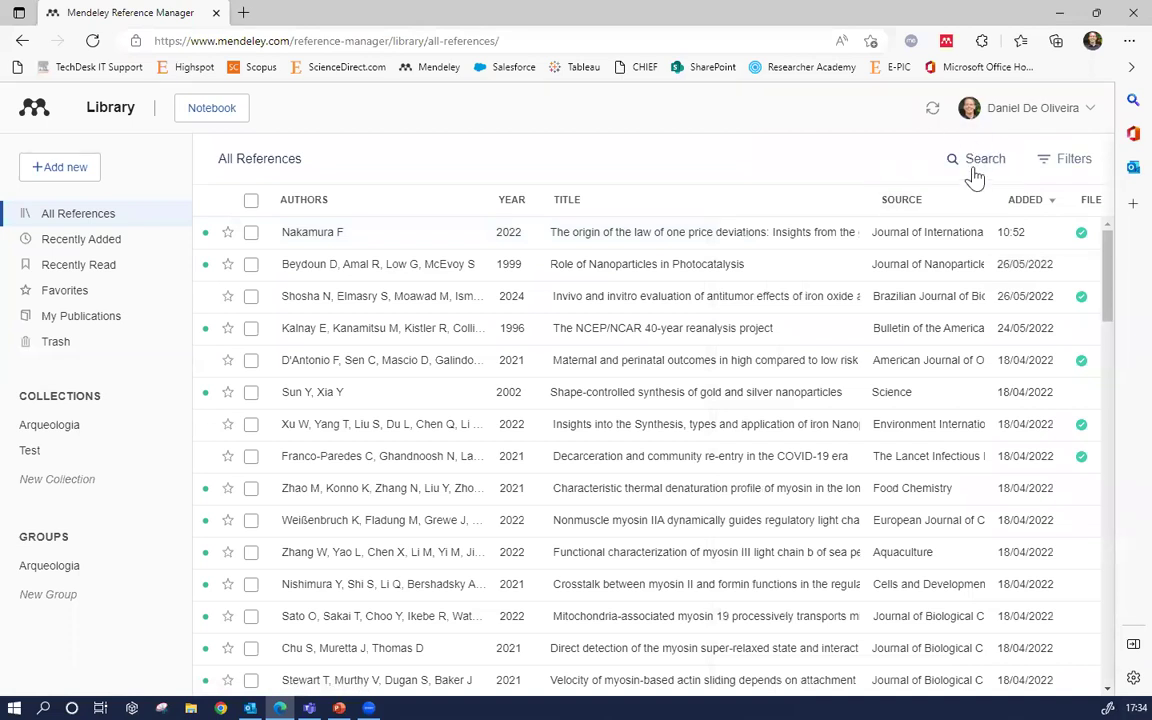
{"action": "left_click", "coordinate": [975, 170]}
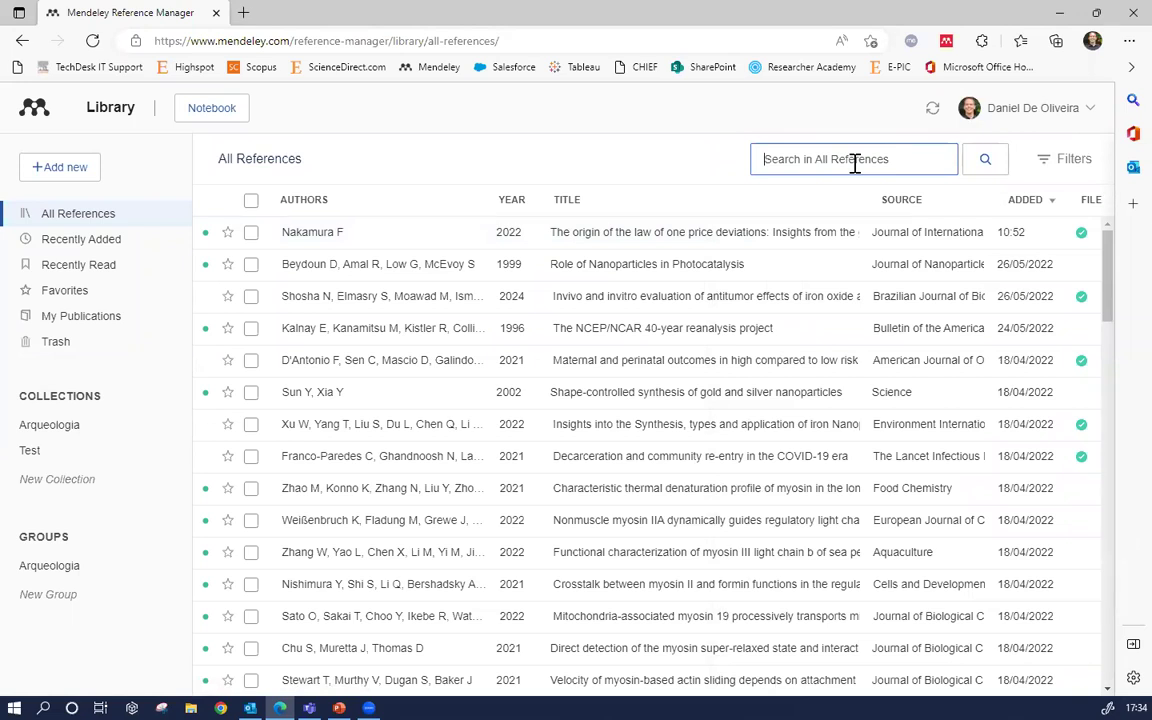
{"action": "type", "text": "pro"}
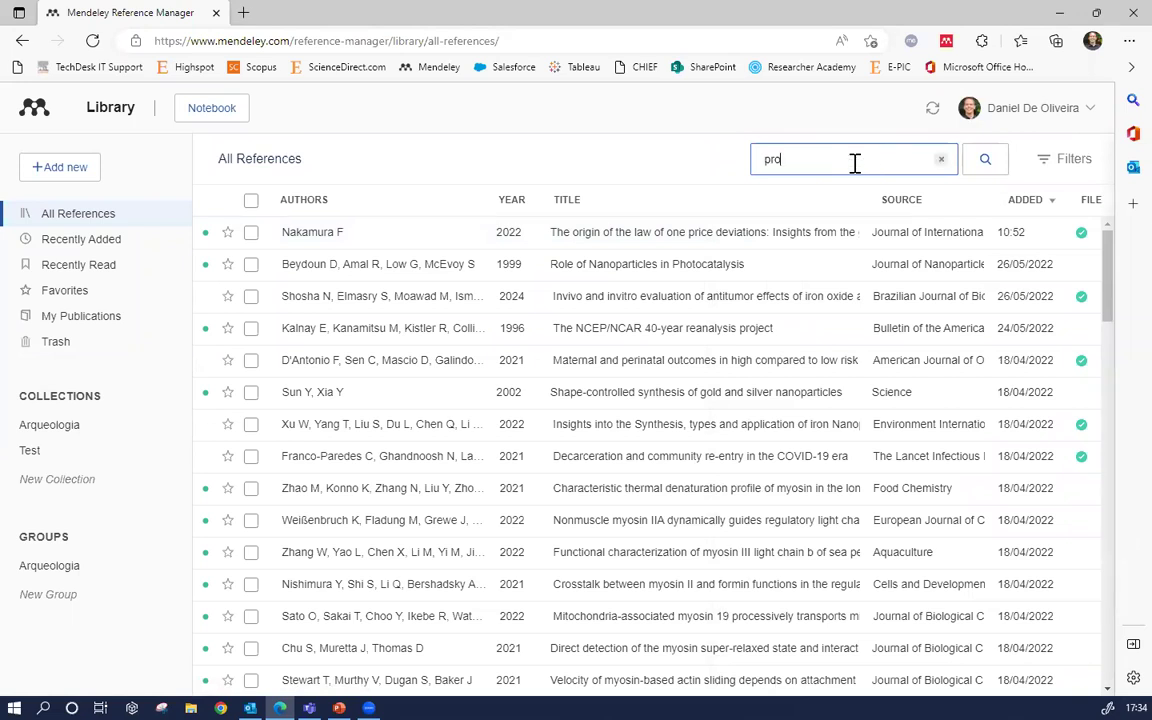
{"action": "type", "text": "tein"}
{"action": "left_click", "coordinate": [986, 160]}
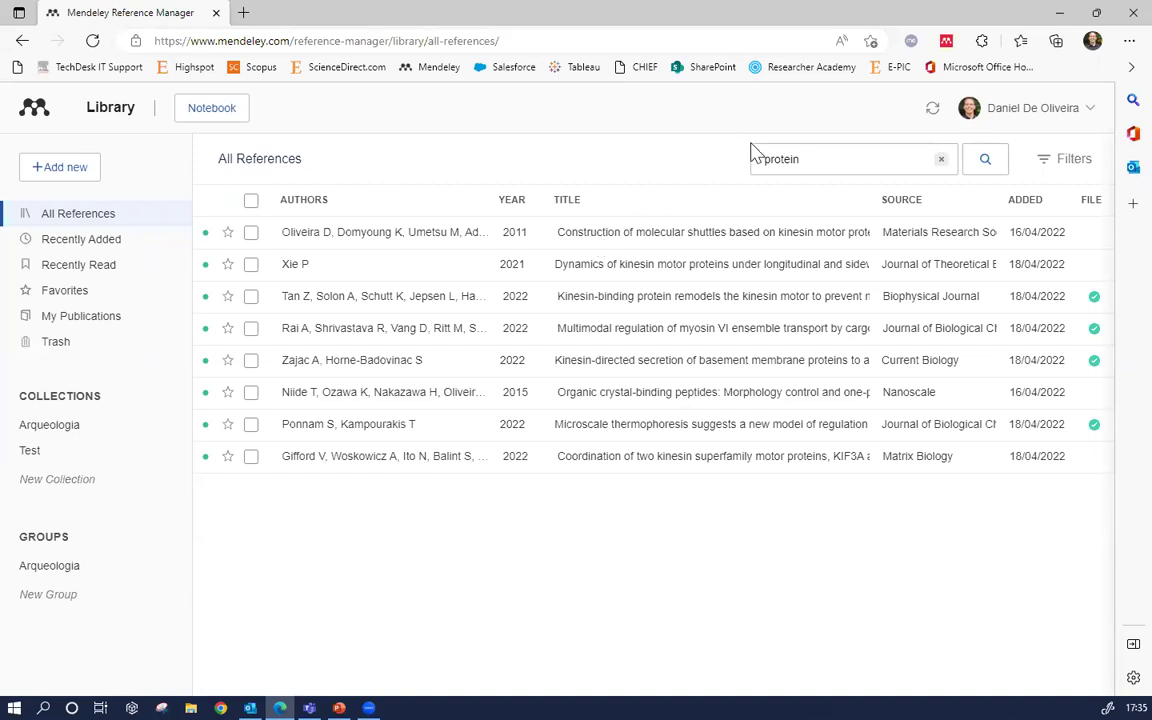
Clear the 'protein' search, try 'xie', then clear the search box again
{"action": "left_click", "coordinate": [941, 159]}
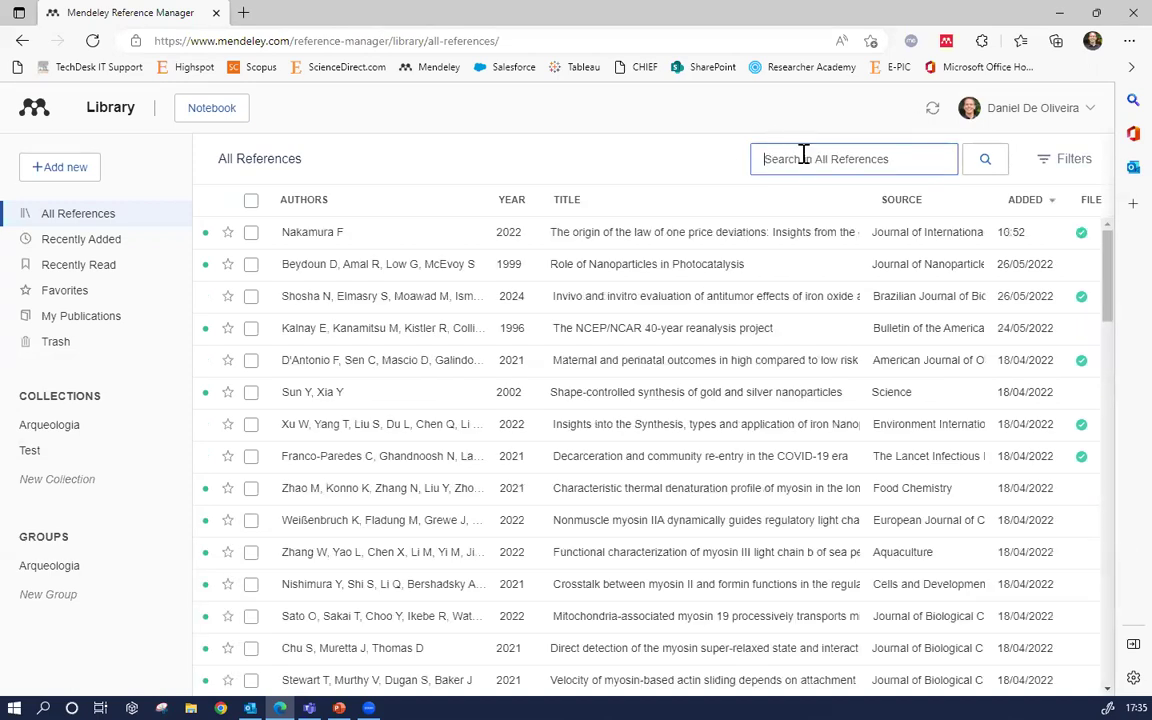
{"action": "type", "text": "xie"}
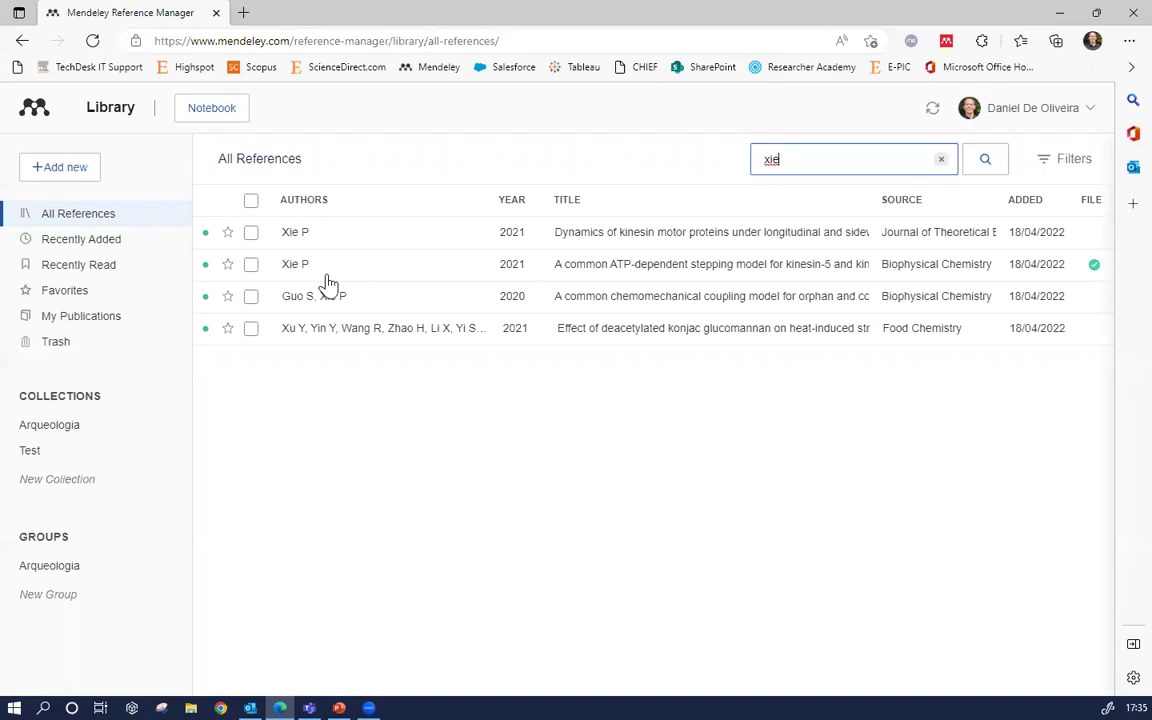
{"action": "left_click", "coordinate": [942, 161]}
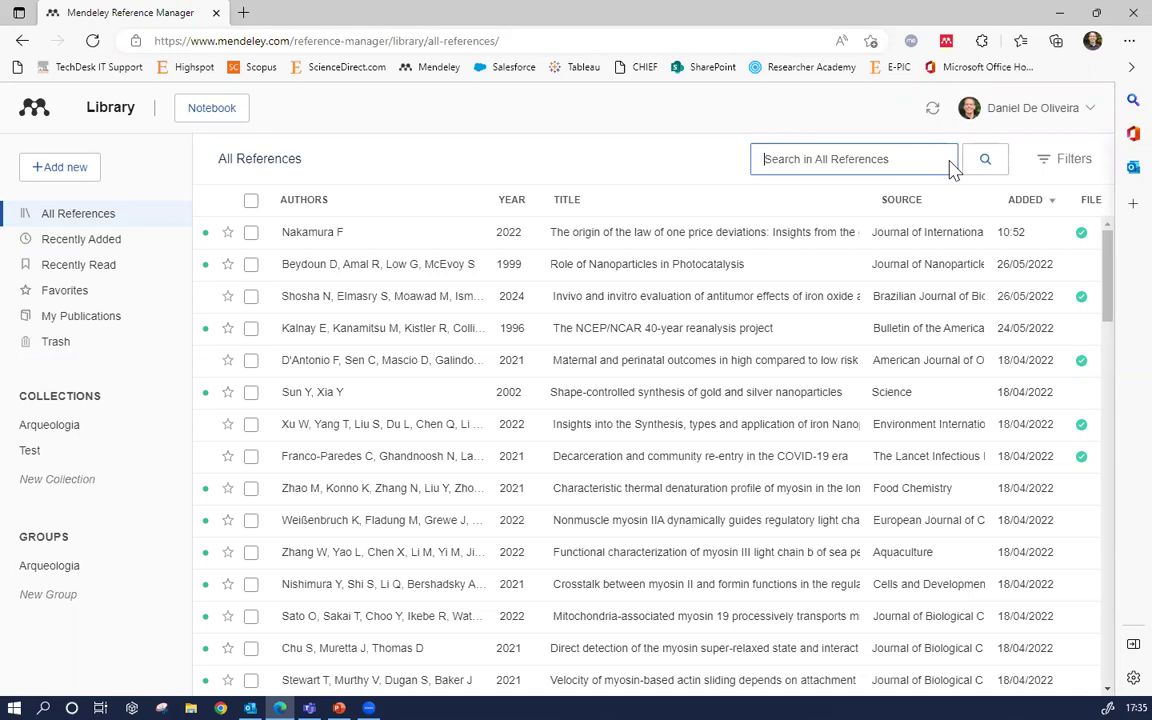
Open the details of the Nakamura F law-of-one-price reference
{"action": "left_click", "coordinate": [422, 226]}
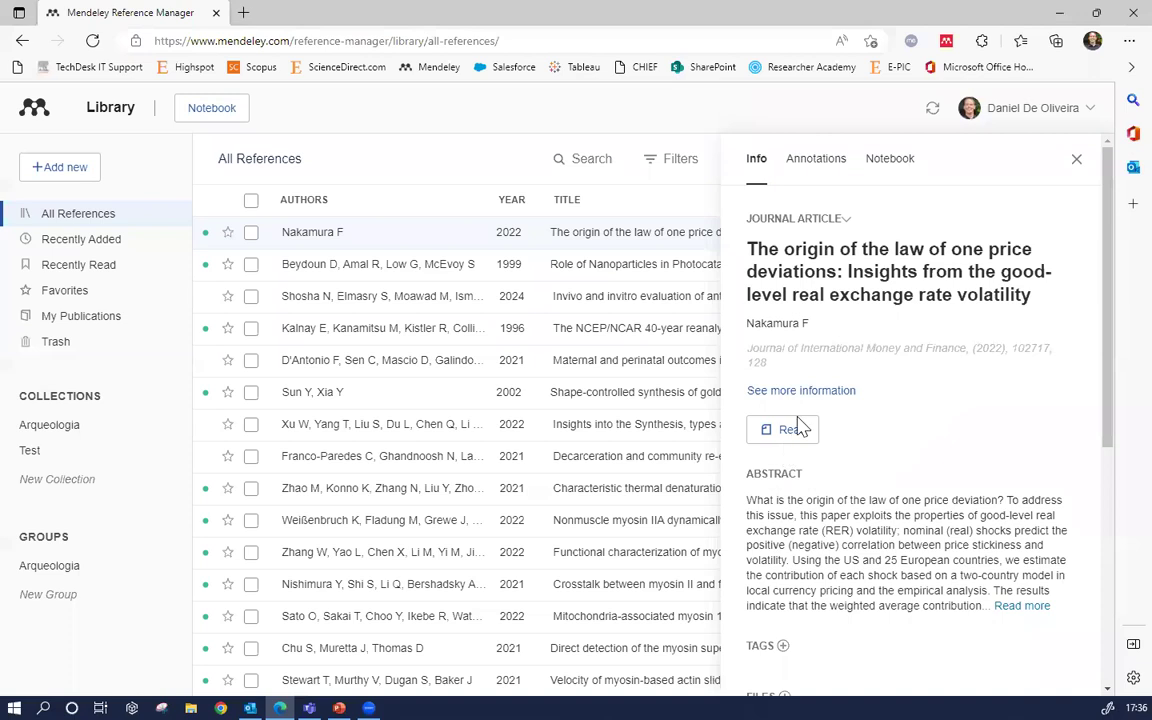
Set the law-of-one-price article's page range to 102717–102878
{"action": "left_click", "coordinate": [868, 357]}
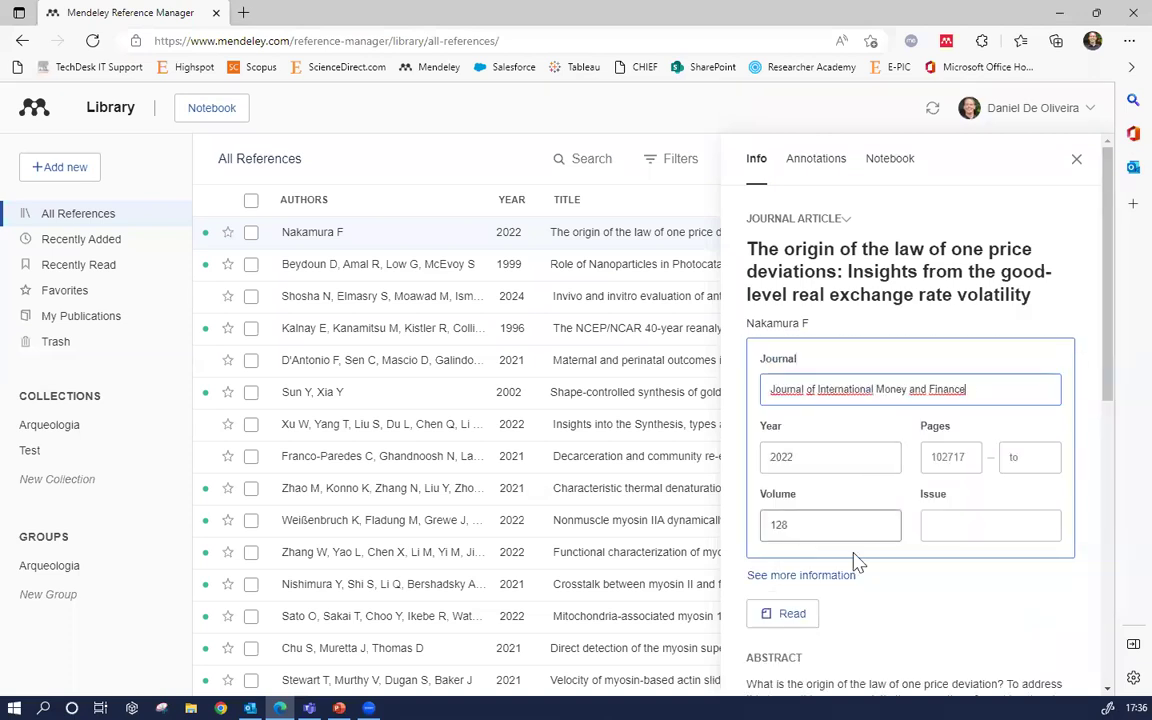
{"action": "scroll", "coordinate": [818, 450], "scroll_direction": "down", "scroll_amount": 1}
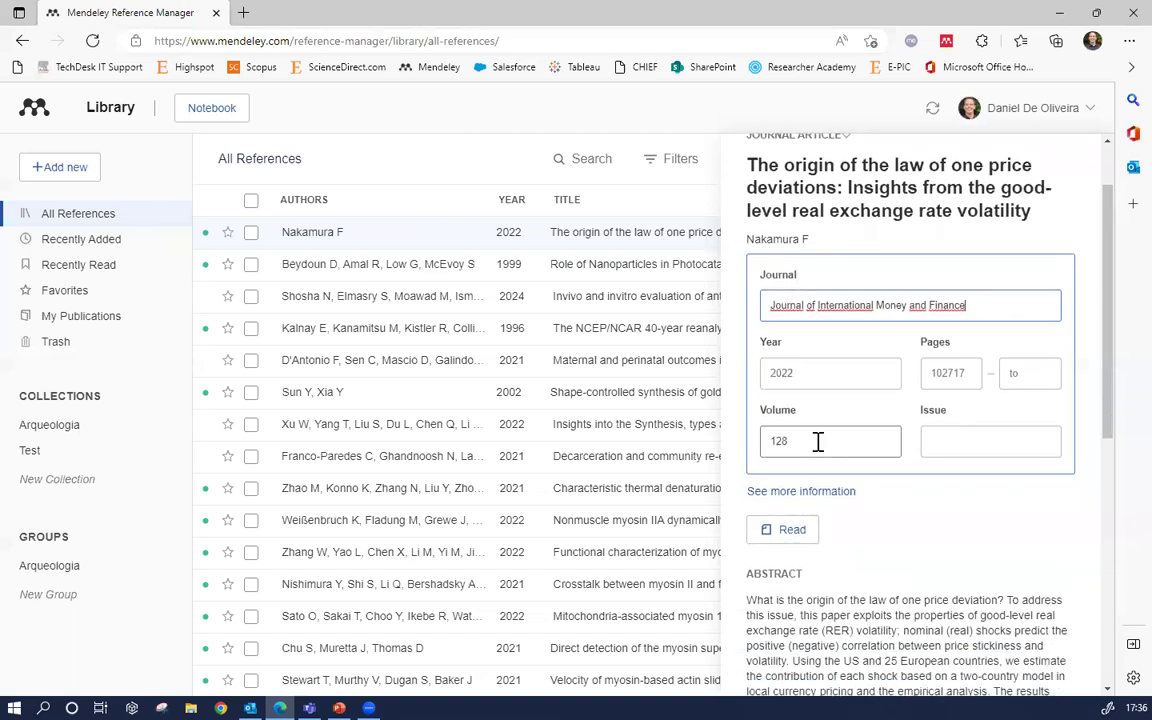
{"action": "scroll", "coordinate": [818, 441], "scroll_direction": "up", "scroll_amount": 1}
{"action": "key", "text": "Escape"}
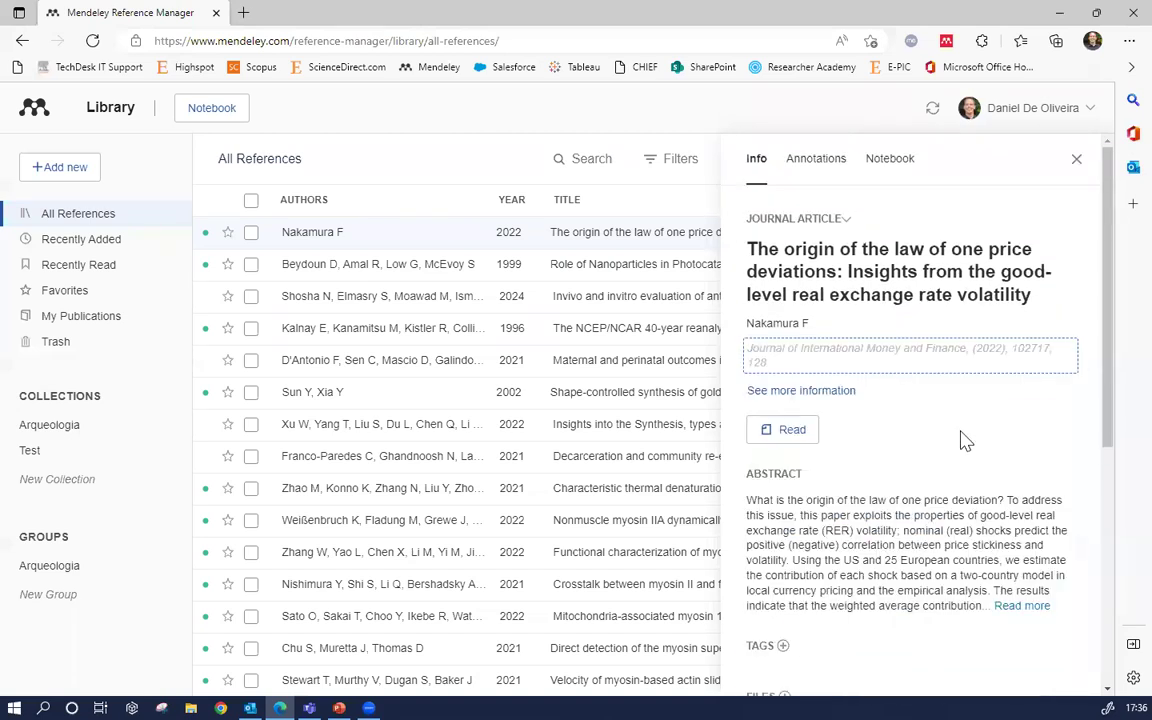
{"action": "left_click", "coordinate": [833, 363]}
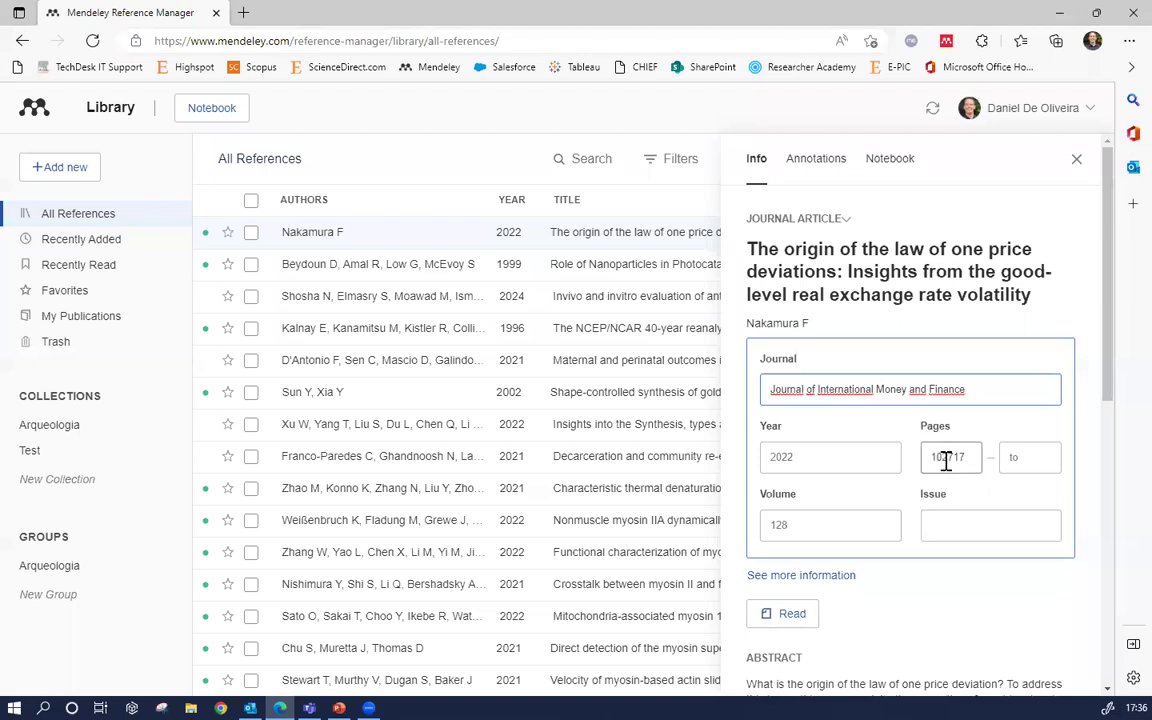
{"action": "left_click", "coordinate": [948, 458]}
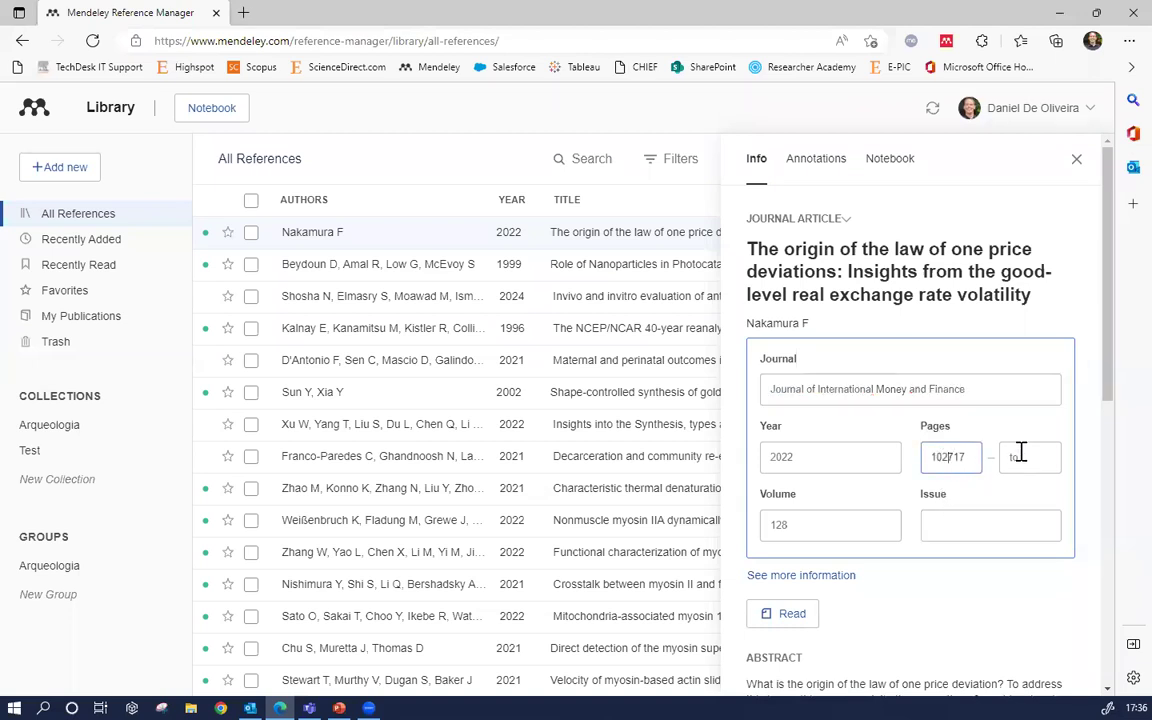
{"action": "left_click", "coordinate": [1020, 455]}
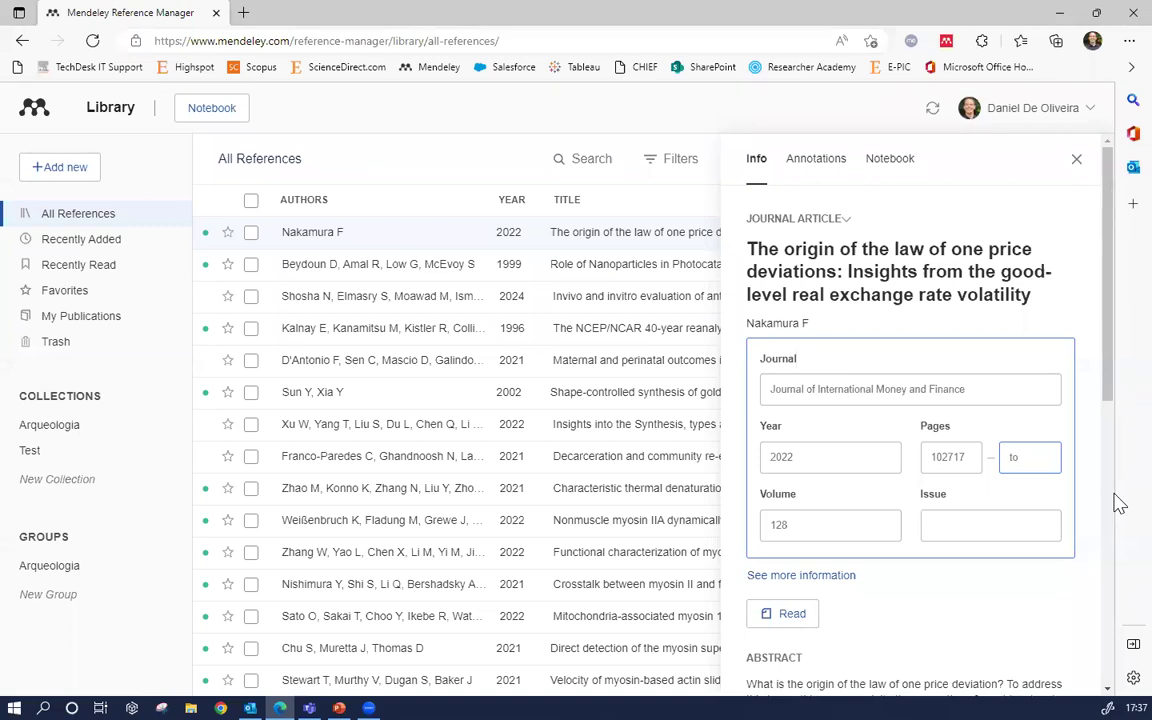
{"action": "type", "text": "1028787"}
{"action": "key", "text": "BackSpace"}
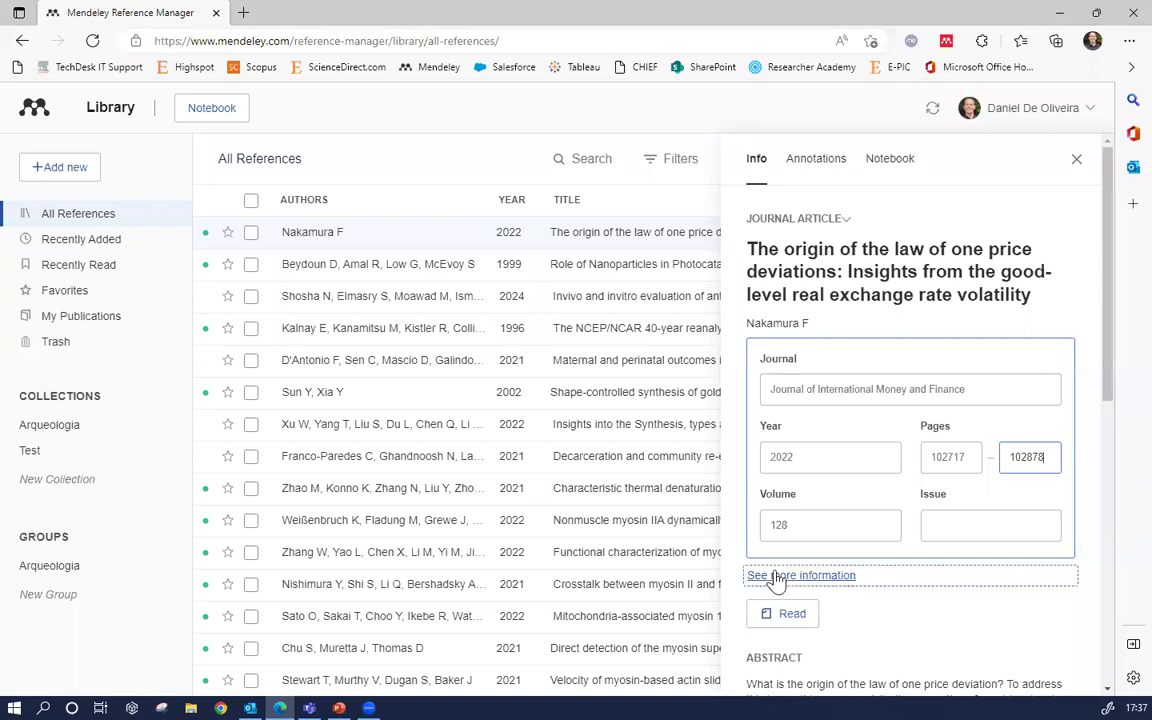
Re-enter the year as 2022 and close the details panel
{"action": "double_click", "coordinate": [820, 467]}
{"action": "key", "text": "BackSpace"}
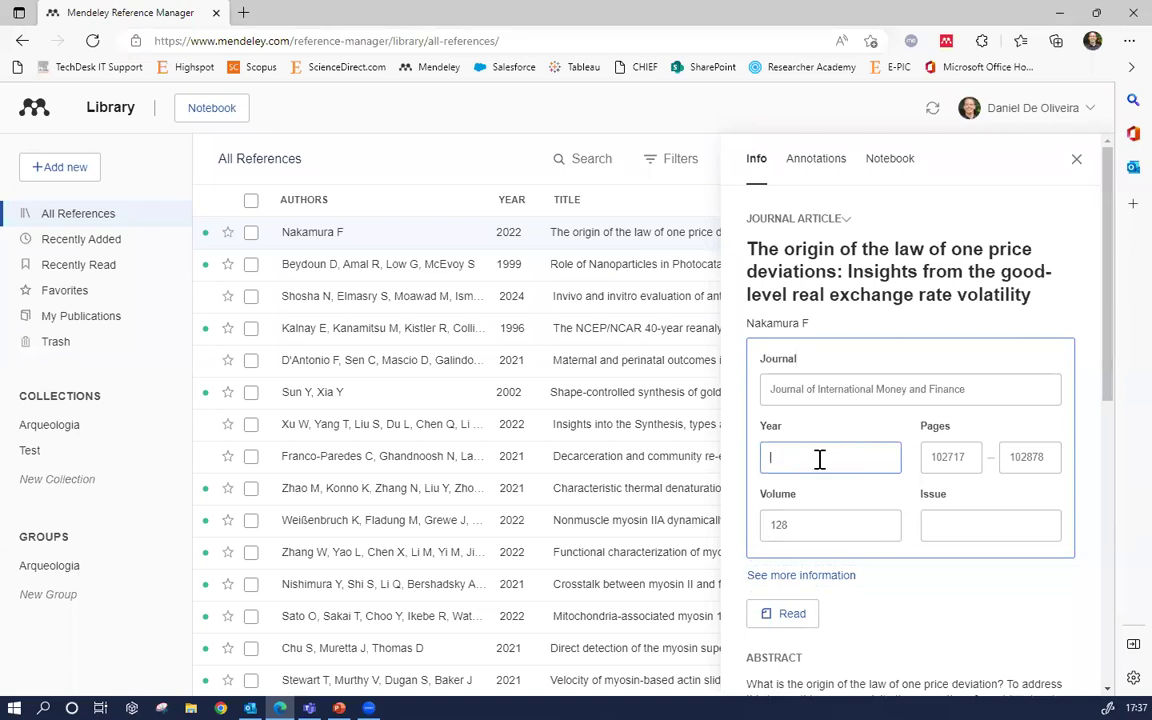
{"action": "type", "text": "2022"}
{"action": "left_click", "coordinate": [1077, 163]}
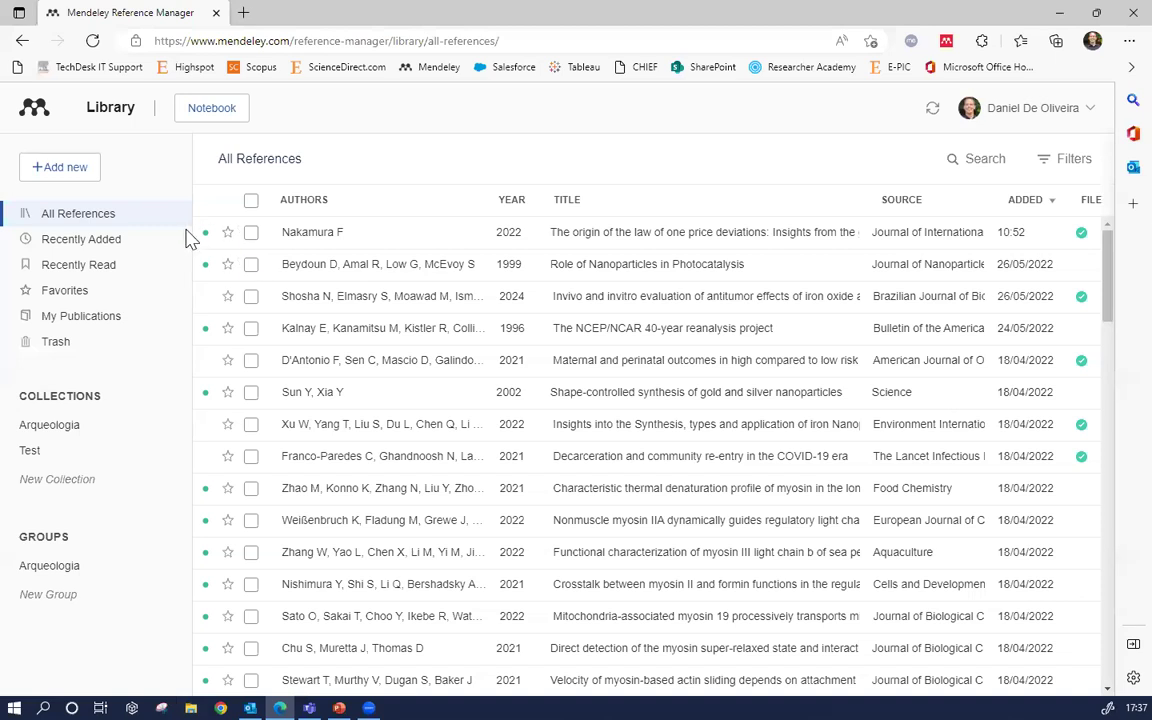
Upload the antiracist archaeology PDF from the Downloads folder as a new reference
{"action": "left_click", "coordinate": [70, 172]}
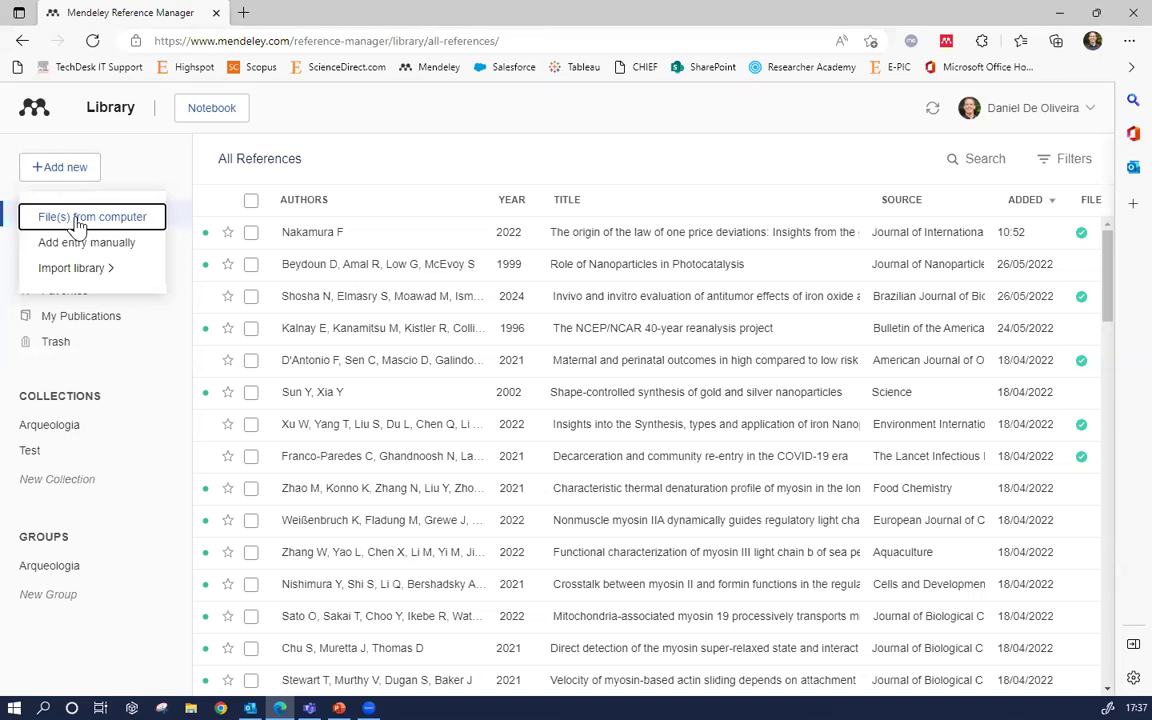
{"action": "left_click", "coordinate": [78, 220]}
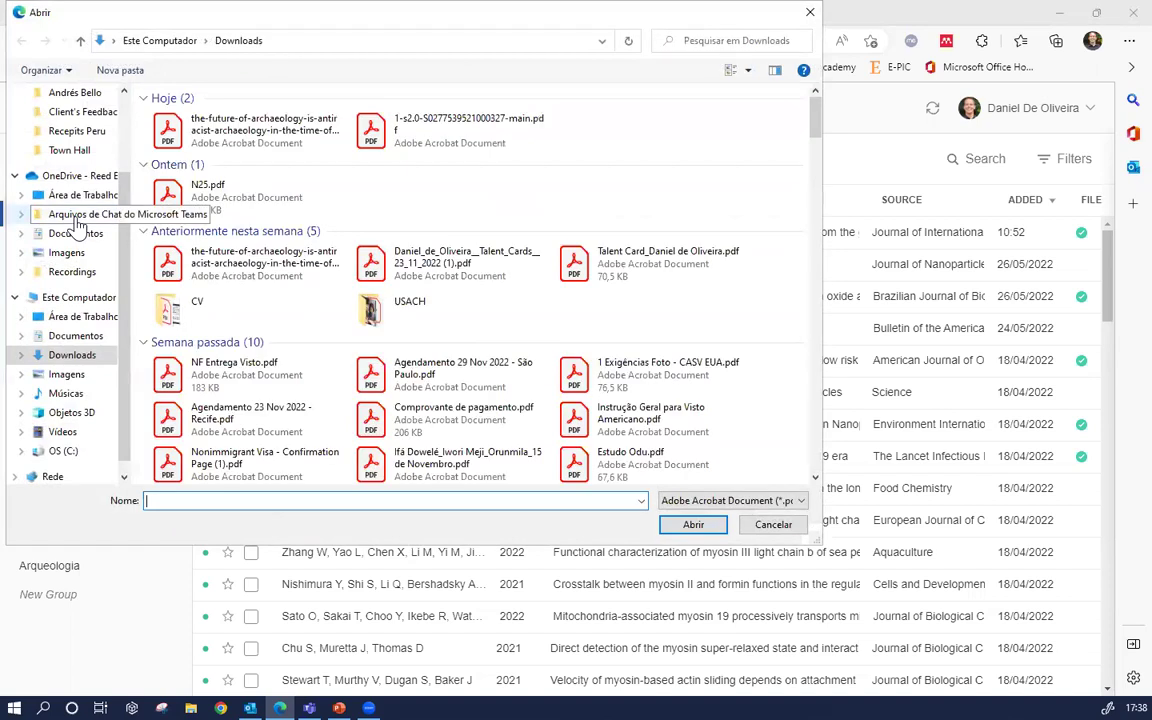
{"action": "left_click", "coordinate": [305, 140]}
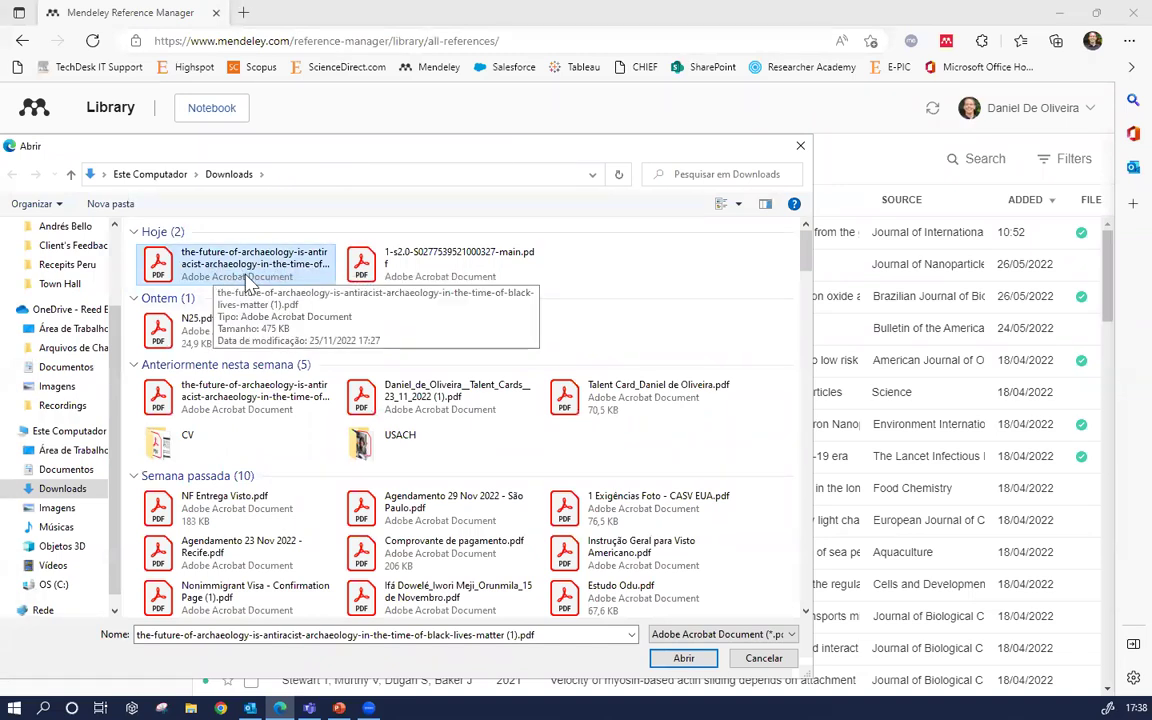
{"action": "left_click", "coordinate": [298, 270]}
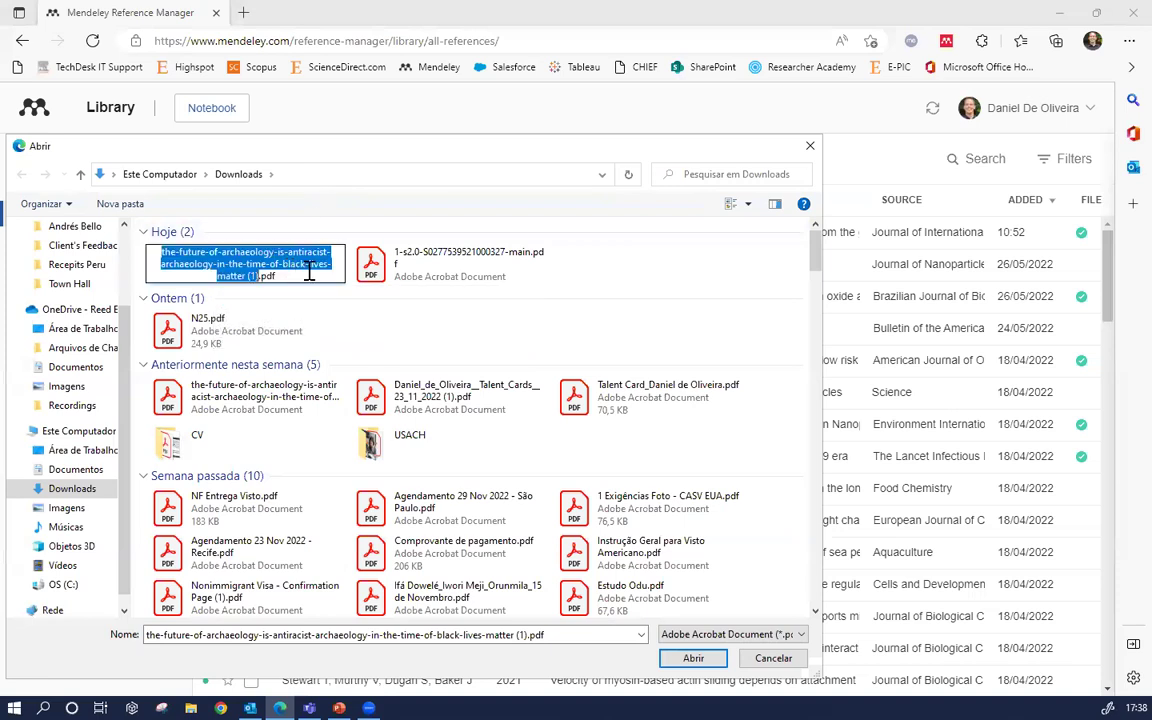
{"action": "left_click", "coordinate": [378, 276]}
{"action": "left_click", "coordinate": [308, 276]}
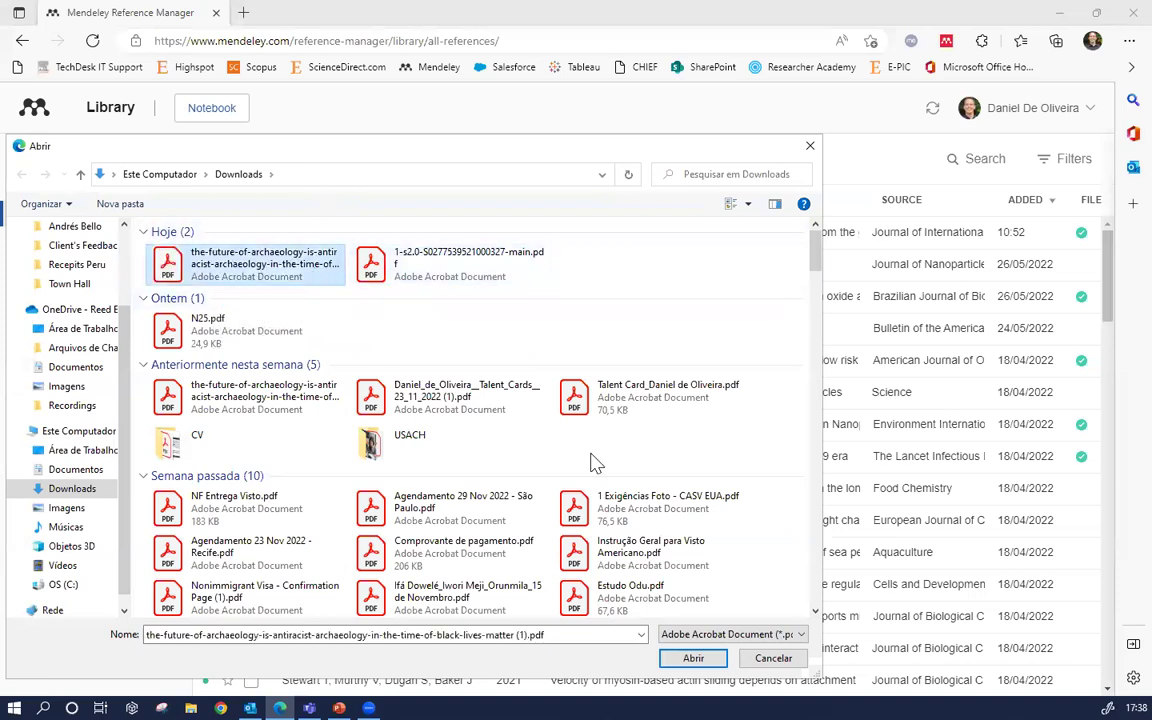
{"action": "left_click", "coordinate": [695, 660]}
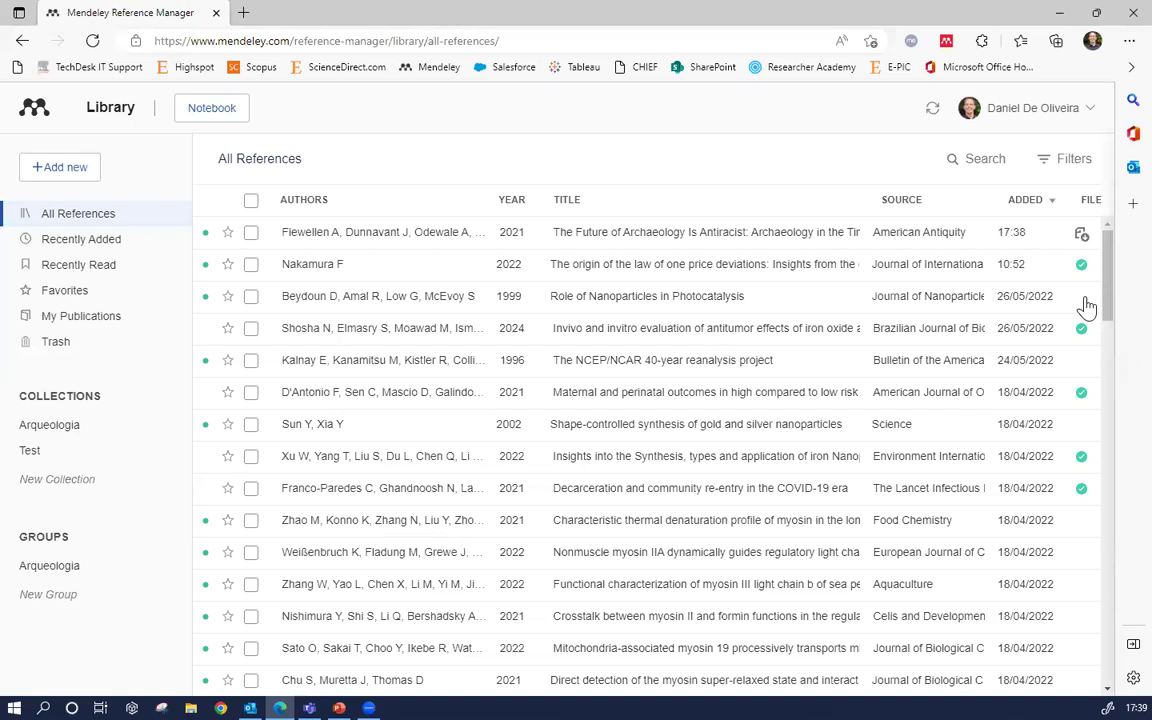
Inspect the Role of Nanoparticles in Photocatalysis reference's details, then close them
{"action": "left_click", "coordinate": [762, 305]}
{"action": "left_click_drag", "start_coordinate": [1110, 283], "coordinate": [1100, 147]}
{"action": "left_click", "coordinate": [1077, 159]}
Check the new archaeology reference's metadata and attached PDF, then close its details
{"action": "left_click", "coordinate": [472, 240]}
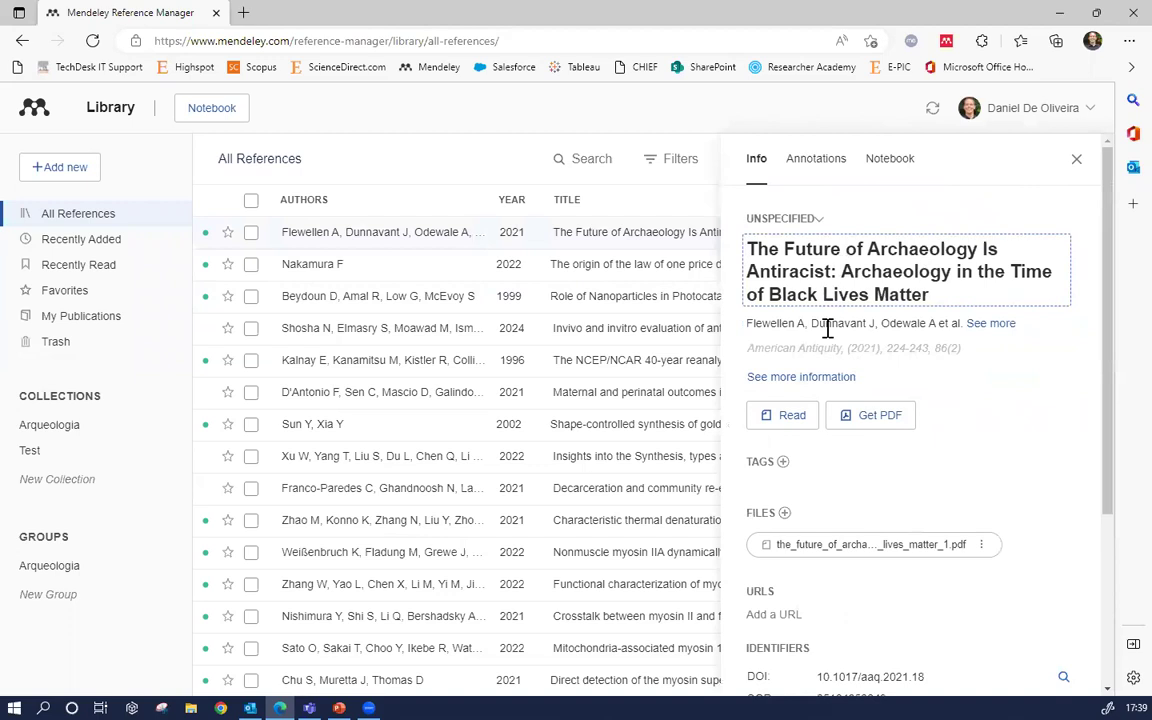
{"action": "double_click", "coordinate": [755, 512]}
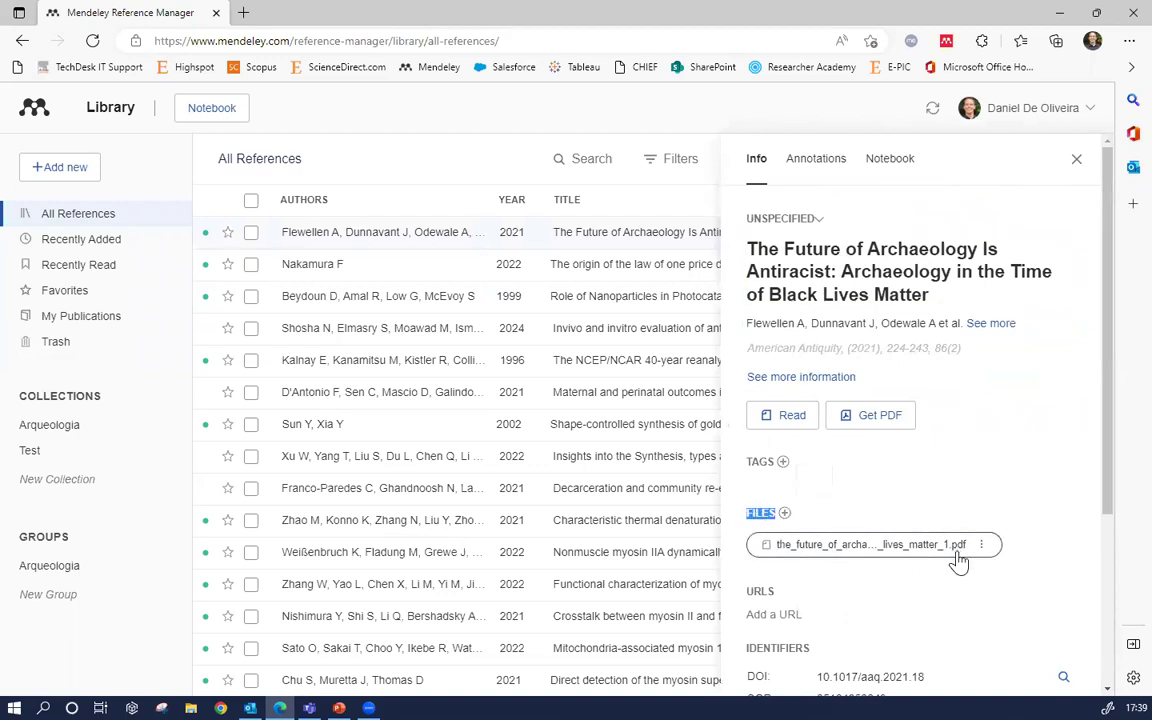
{"action": "left_click", "coordinate": [1076, 160]}
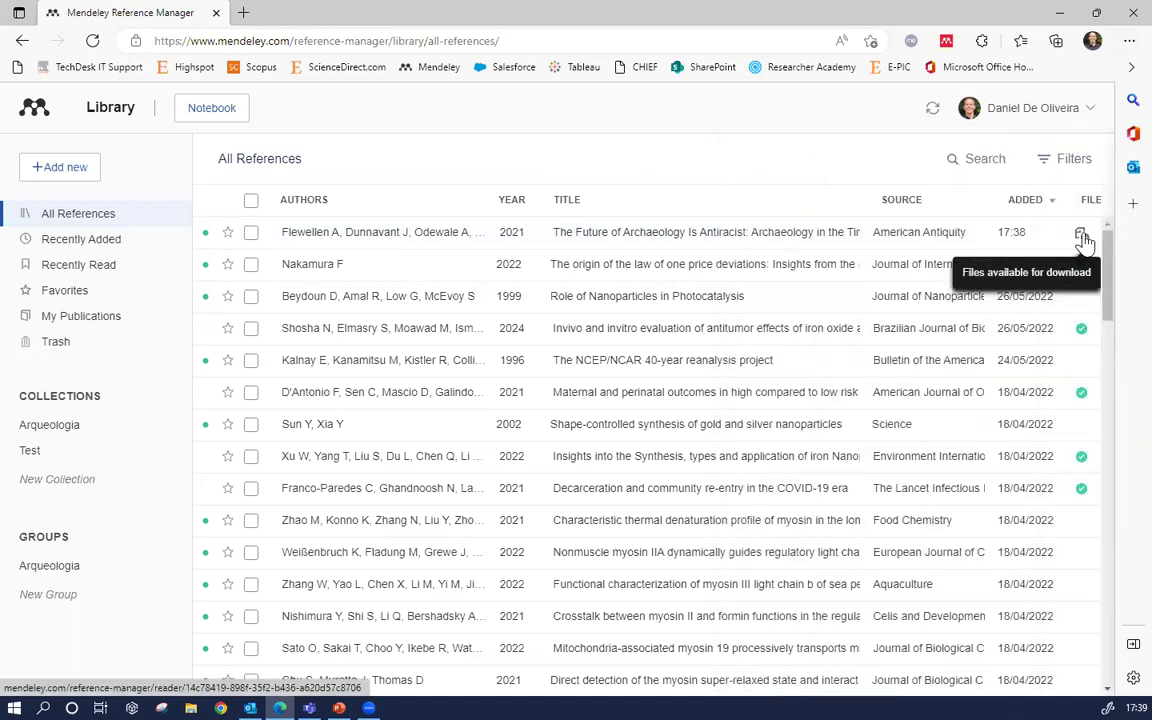
{"action": "left_click", "coordinate": [1082, 238]}
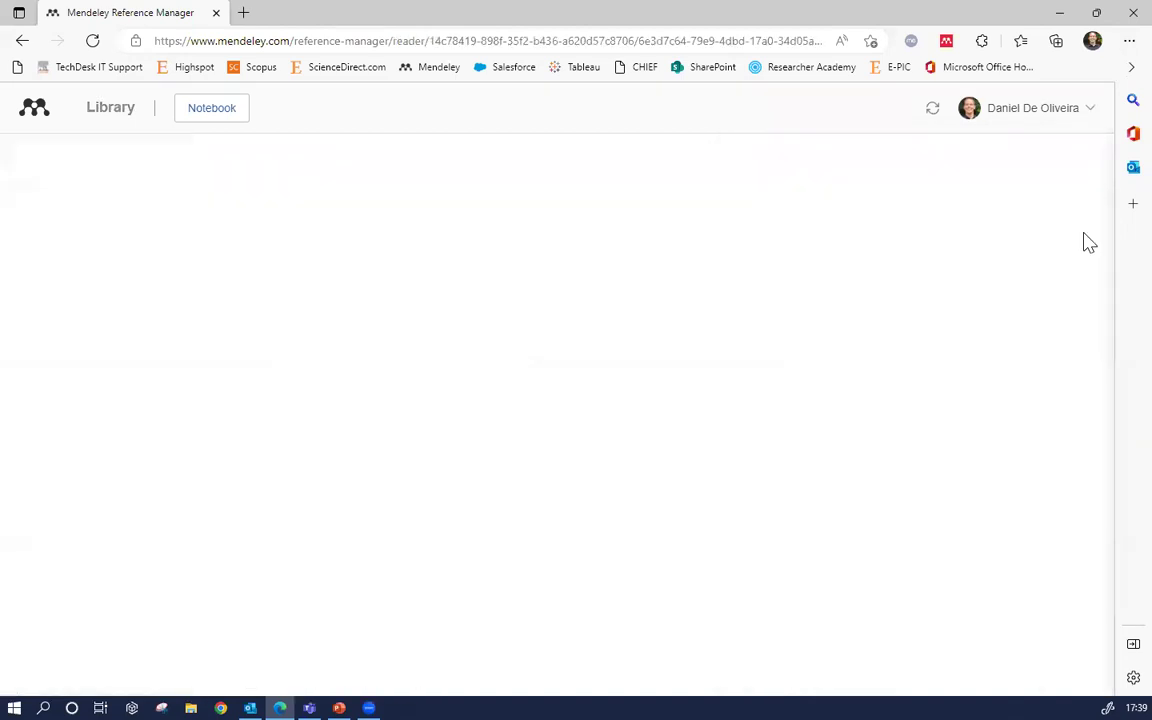
{"action": "scroll", "coordinate": [780, 480], "scroll_direction": "down", "scroll_amount": 10}
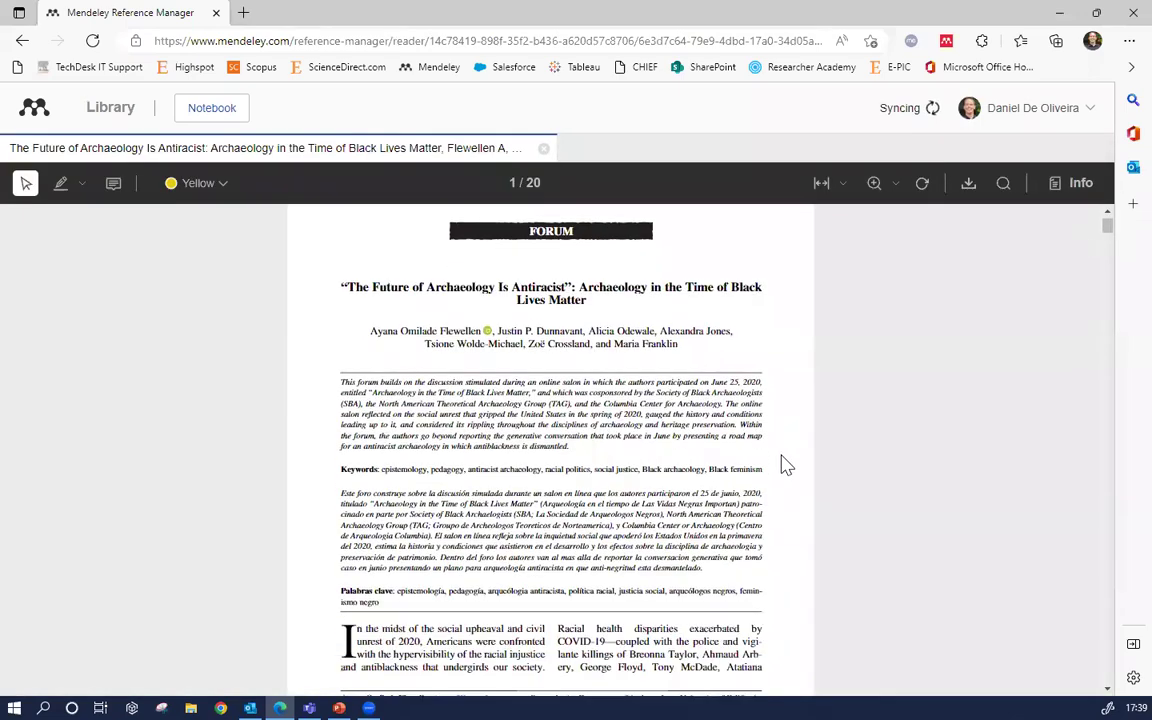
{"action": "scroll", "coordinate": [785, 490], "scroll_direction": "down", "scroll_amount": 1}
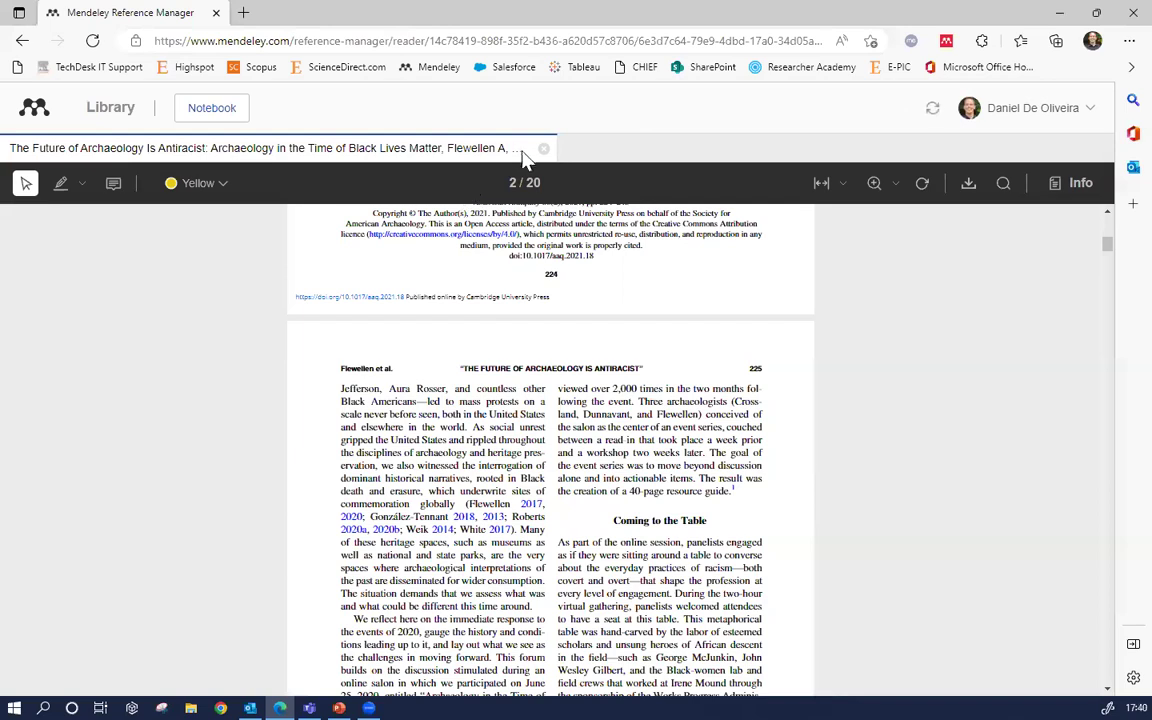
{"action": "left_click", "coordinate": [544, 150]}
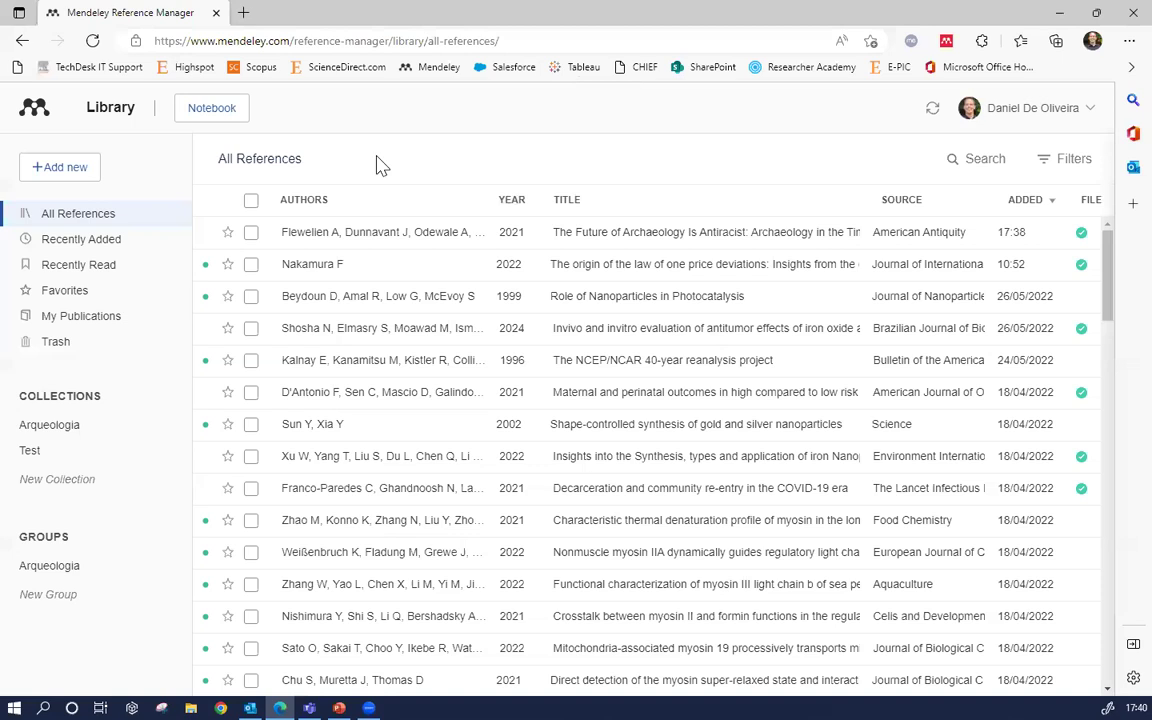
{"action": "left_click", "coordinate": [72, 166]}
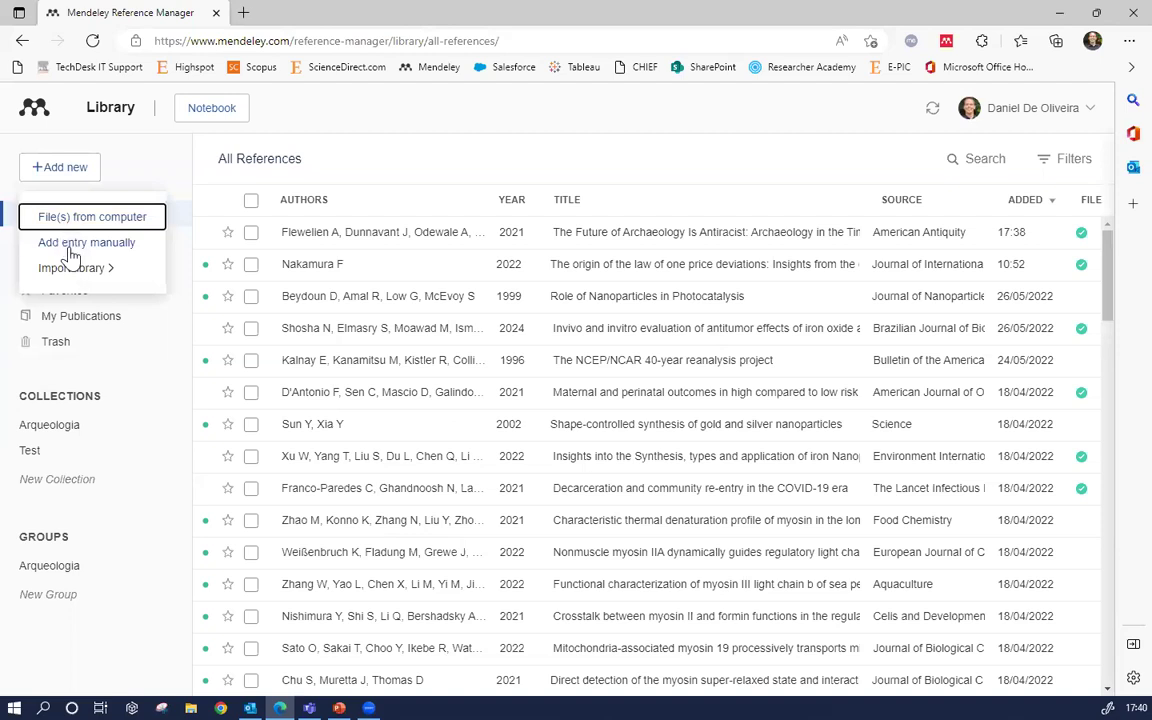
{"action": "left_click", "coordinate": [72, 244]}
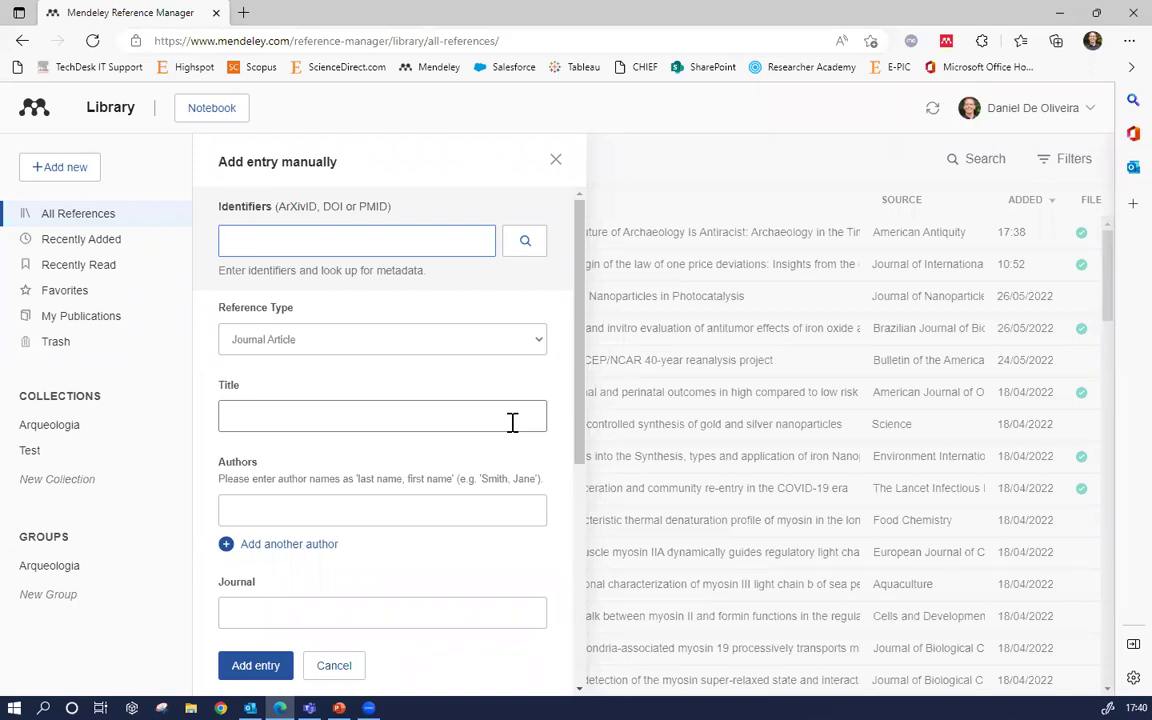
{"action": "mouse_move", "coordinate": [579, 318]}
{"action": "left_mouse_down"}
{"action": "mouse_move", "coordinate": [563, 537]}
{"action": "mouse_move", "coordinate": [576, 318]}
{"action": "left_mouse_up"}
{"action": "left_click", "coordinate": [308, 240]}
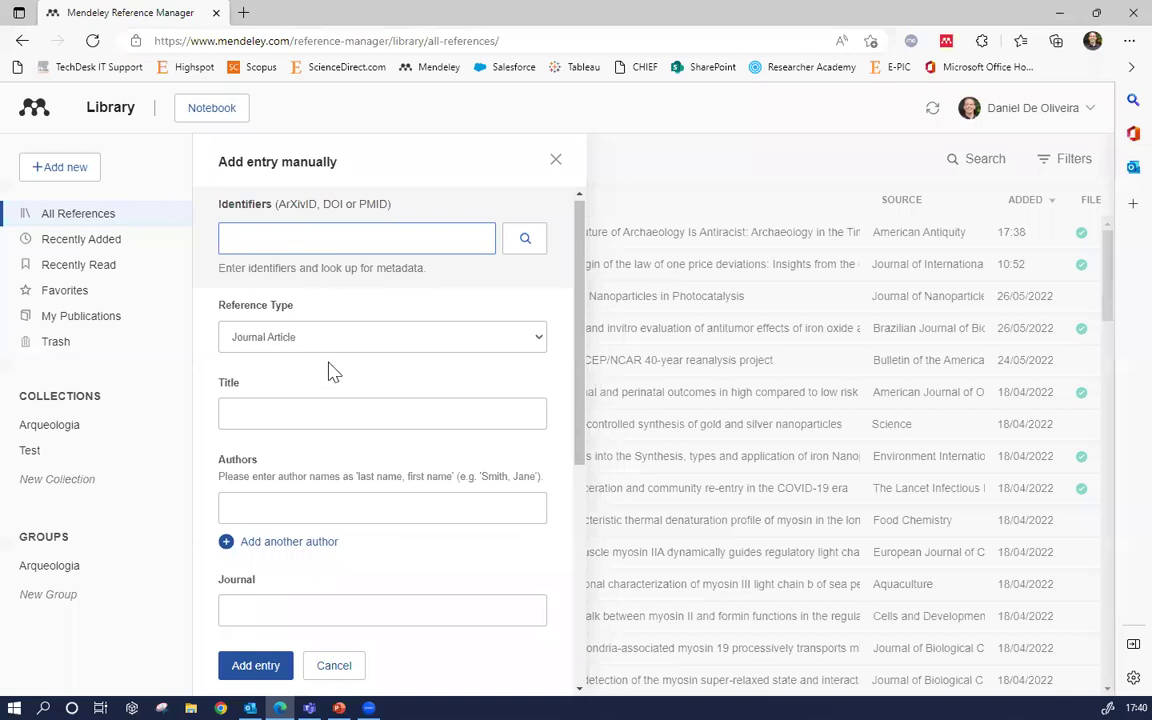
{"action": "left_click", "coordinate": [555, 162]}
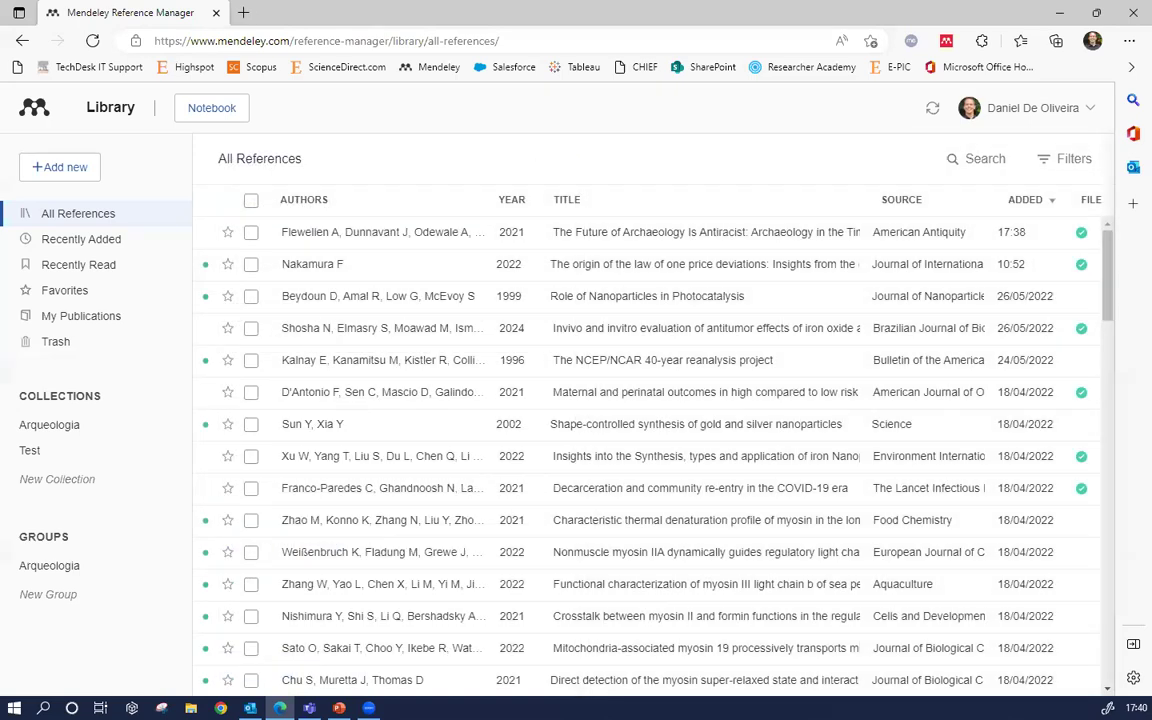
Review the Import library formats (BibTeX, EndNote, RIS), then bring up the account menu
{"action": "left_click", "coordinate": [69, 176]}
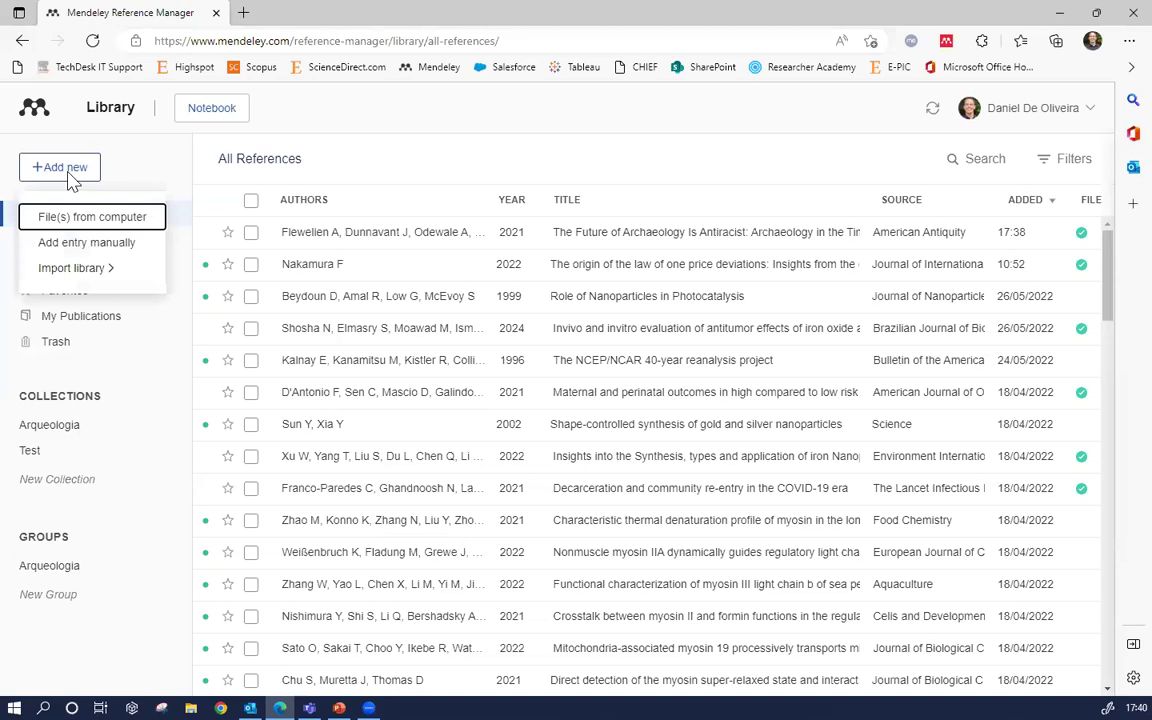
{"action": "mouse_move", "coordinate": [75, 283]}
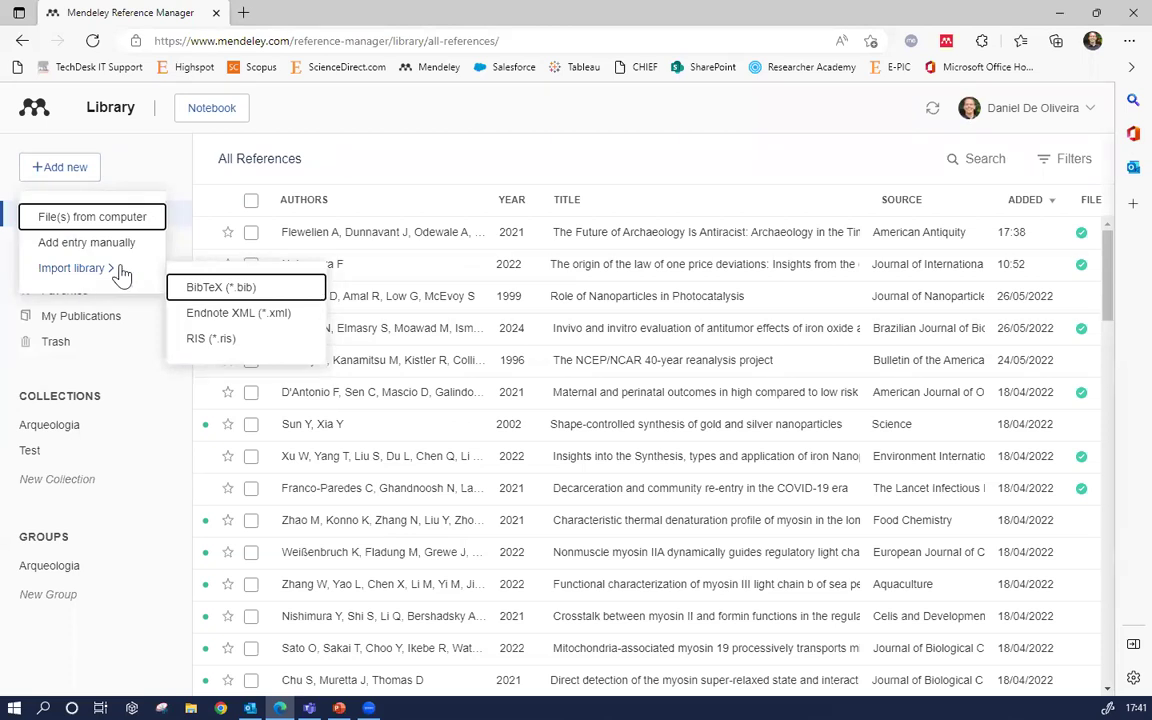
{"action": "left_click", "coordinate": [76, 166]}
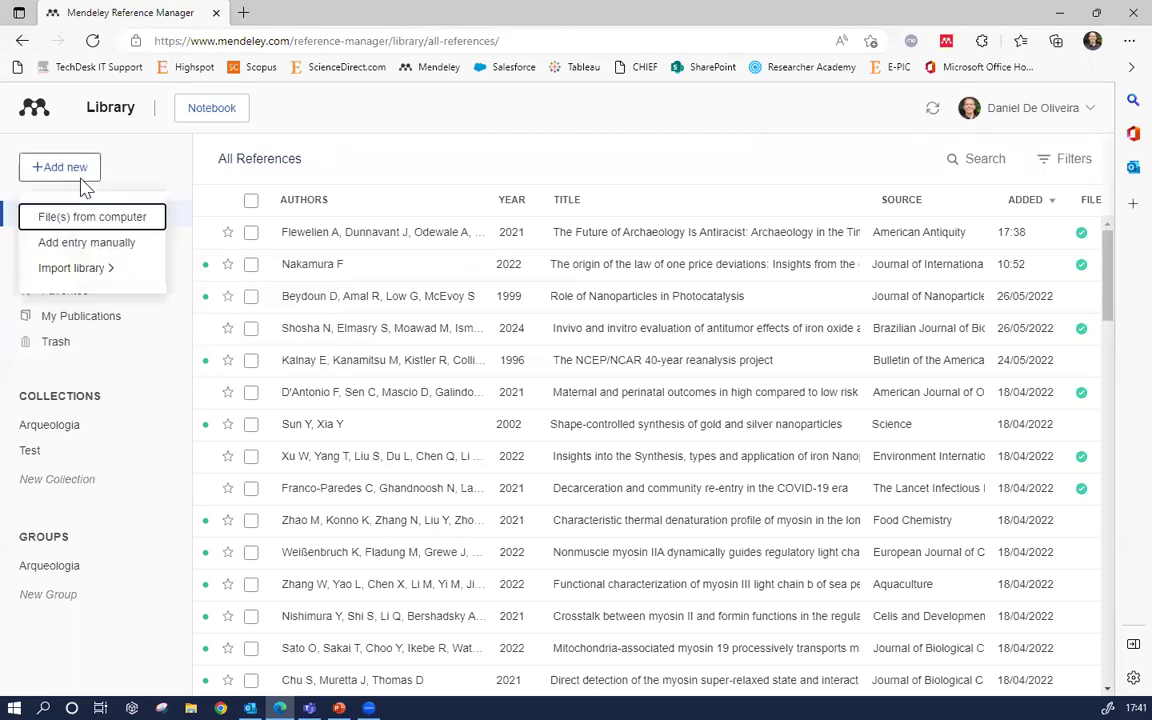
{"action": "mouse_move", "coordinate": [120, 266]}
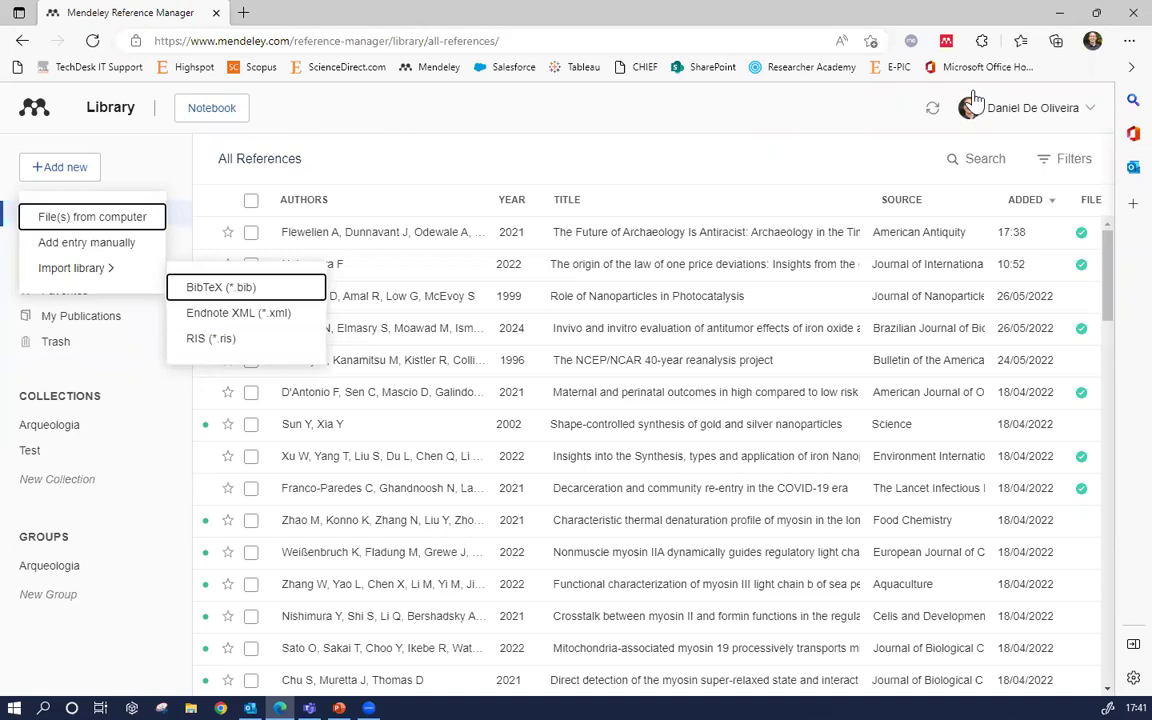
{"action": "left_click", "coordinate": [843, 127]}
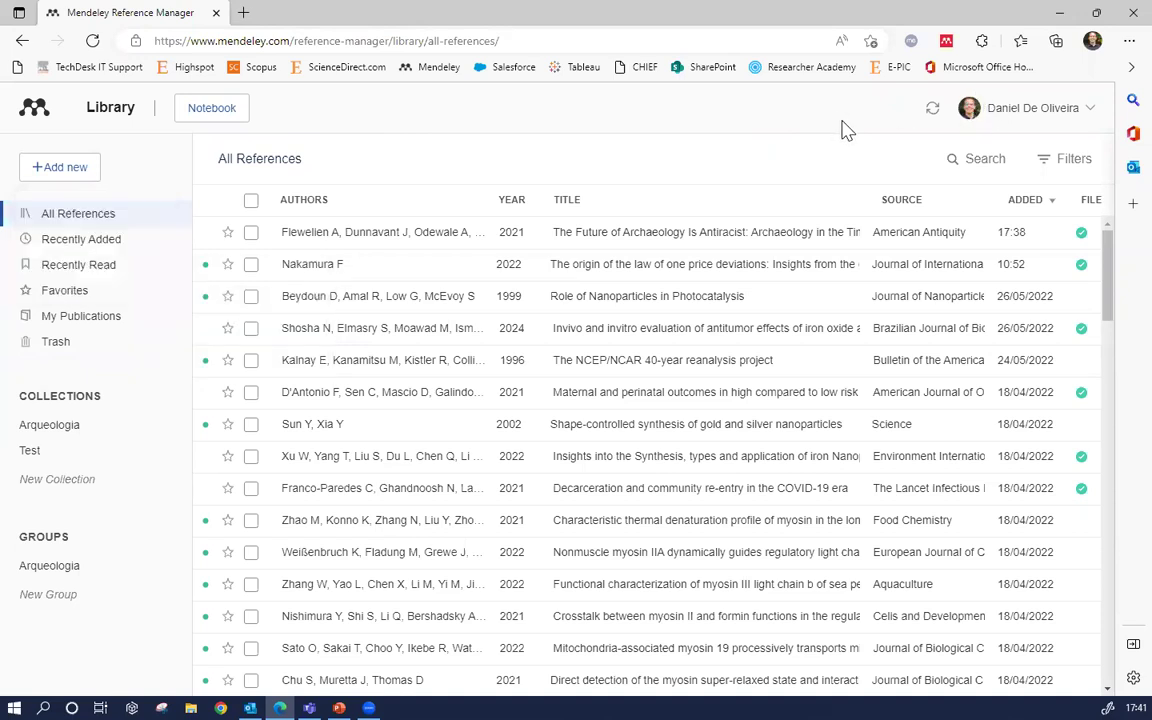
{"action": "left_click", "coordinate": [1060, 114]}
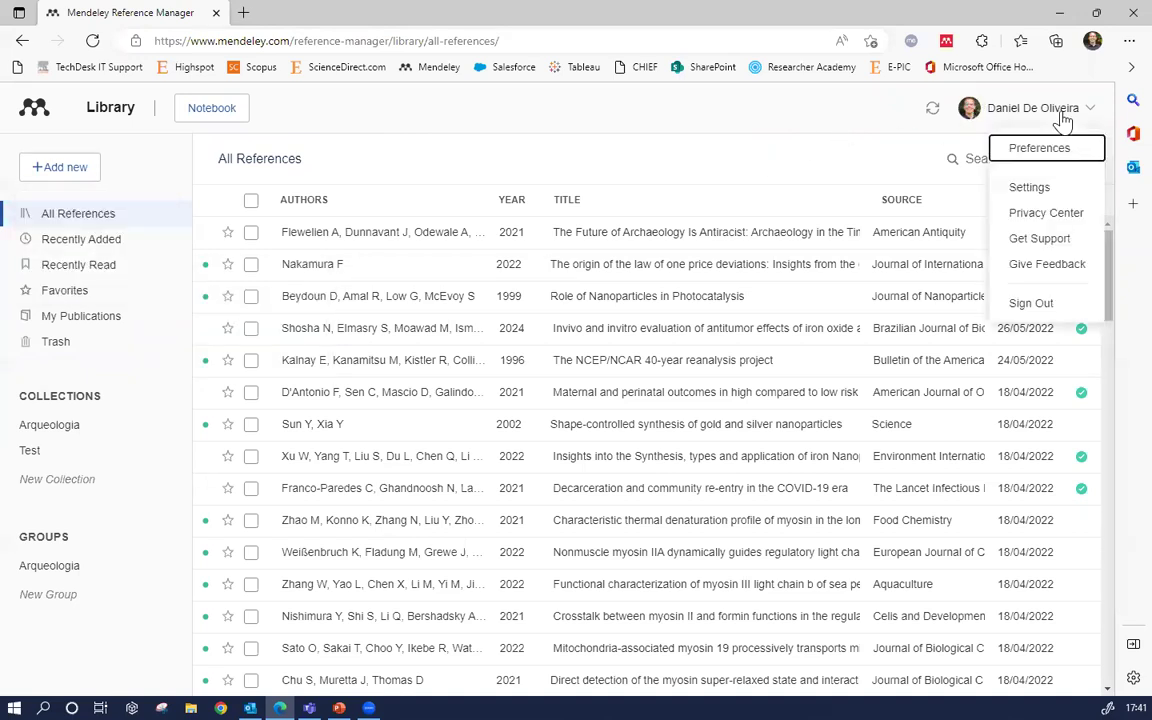
Sign out of Mendeley and go to the Reference Manager product page
{"action": "left_click", "coordinate": [1031, 306]}
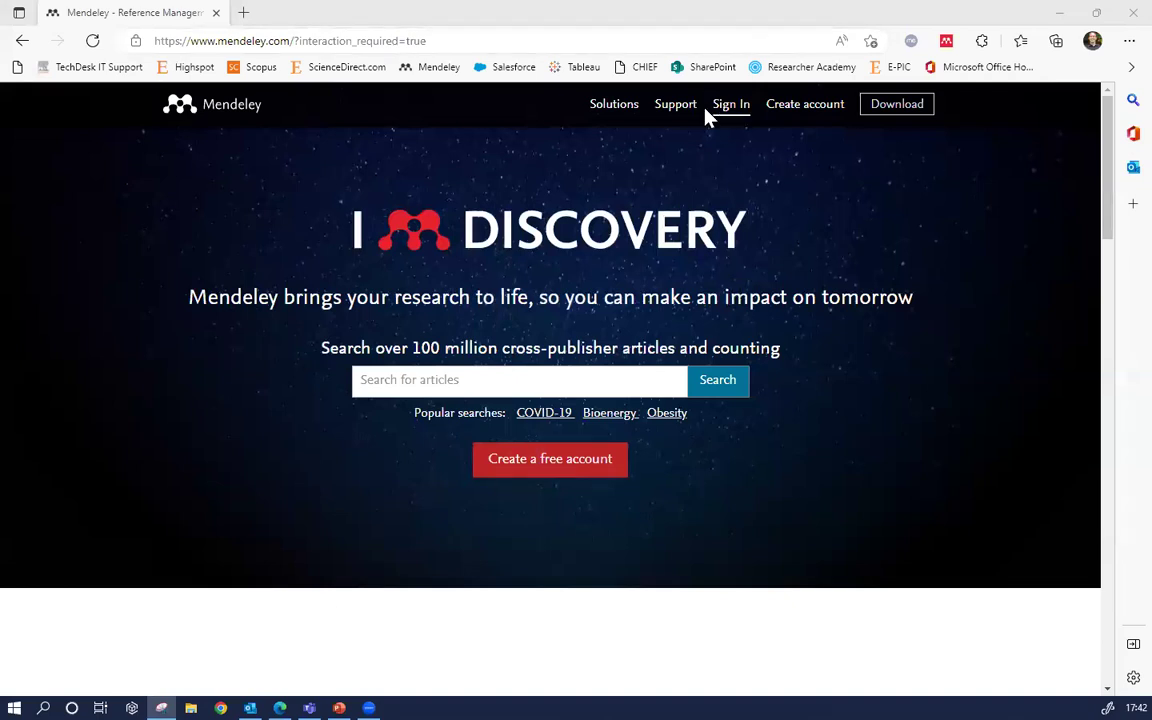
{"action": "left_click", "coordinate": [605, 110]}
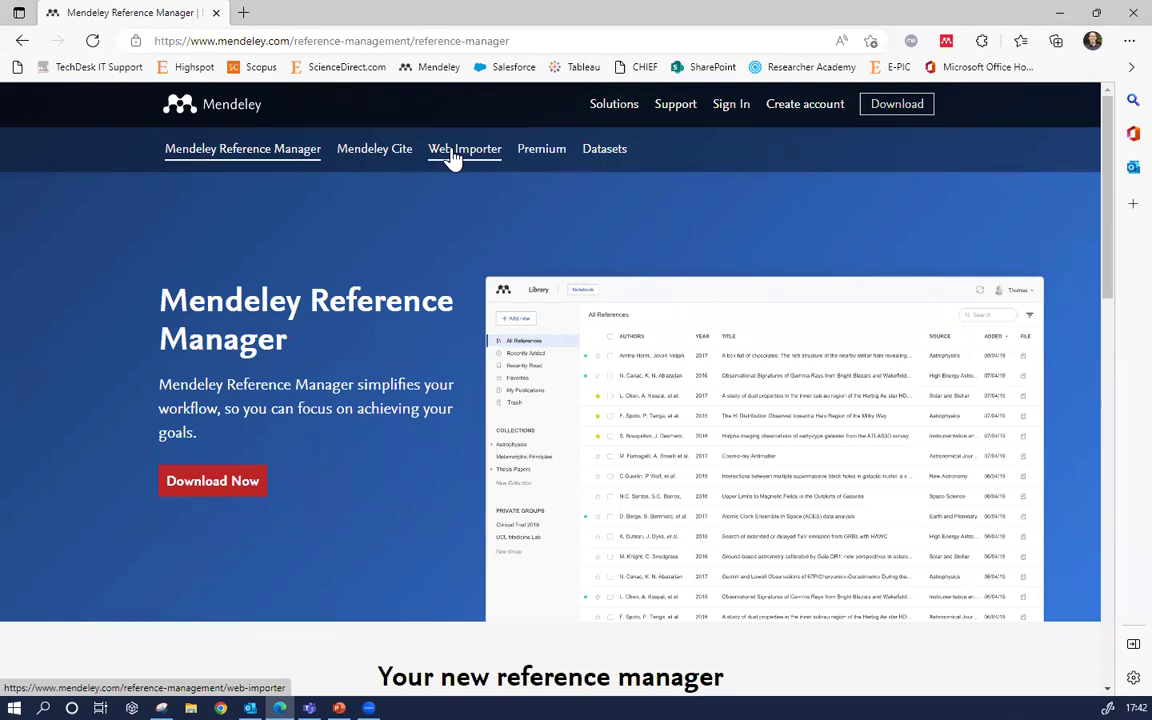
Go to the Web Importer page and follow its Get Web Importer for Edge link
{"action": "left_click", "coordinate": [453, 157]}
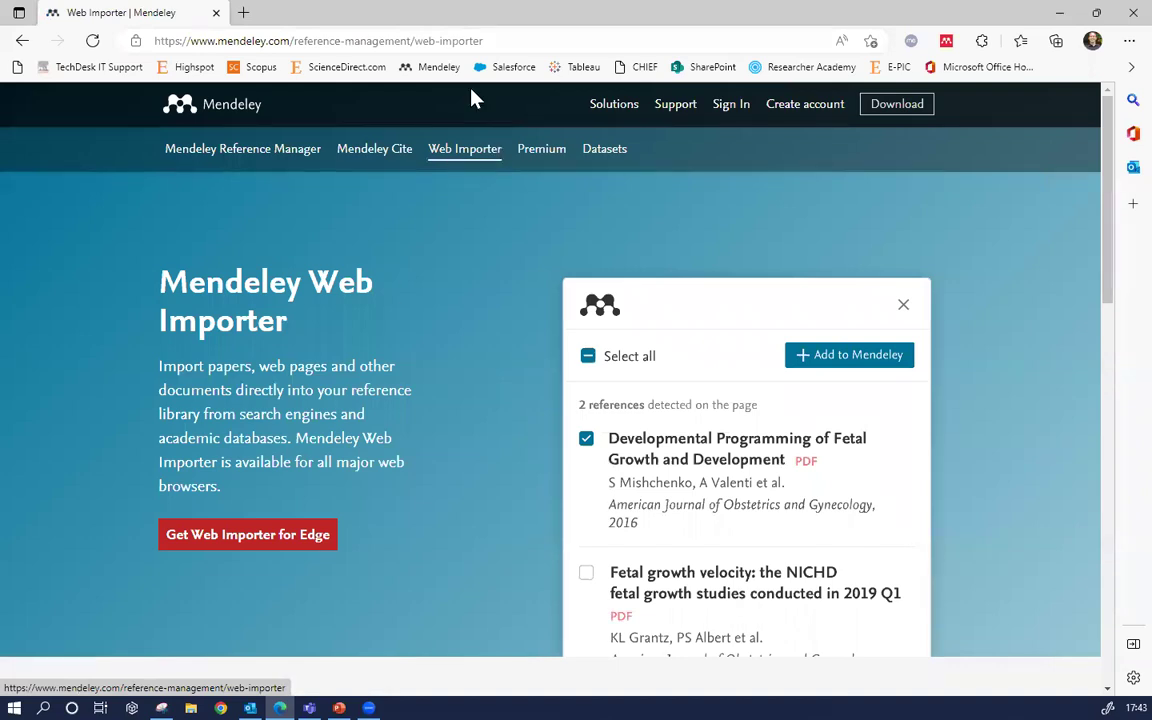
{"action": "left_click", "coordinate": [468, 157]}
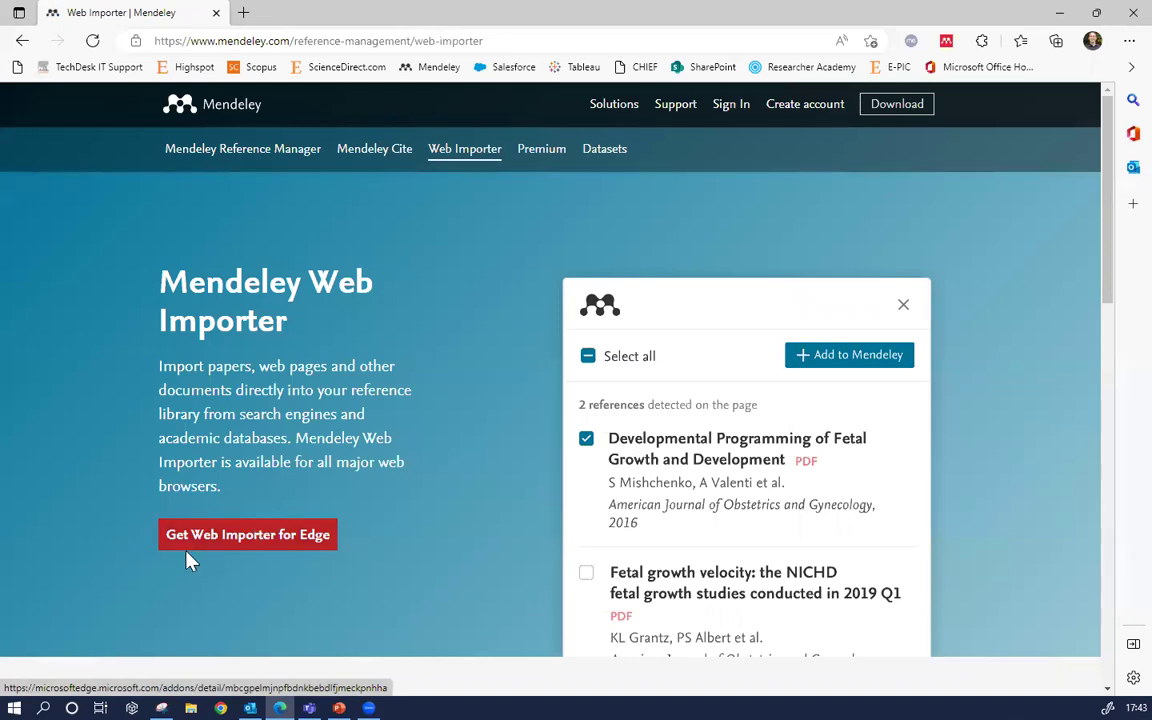
{"action": "left_click", "coordinate": [300, 540]}
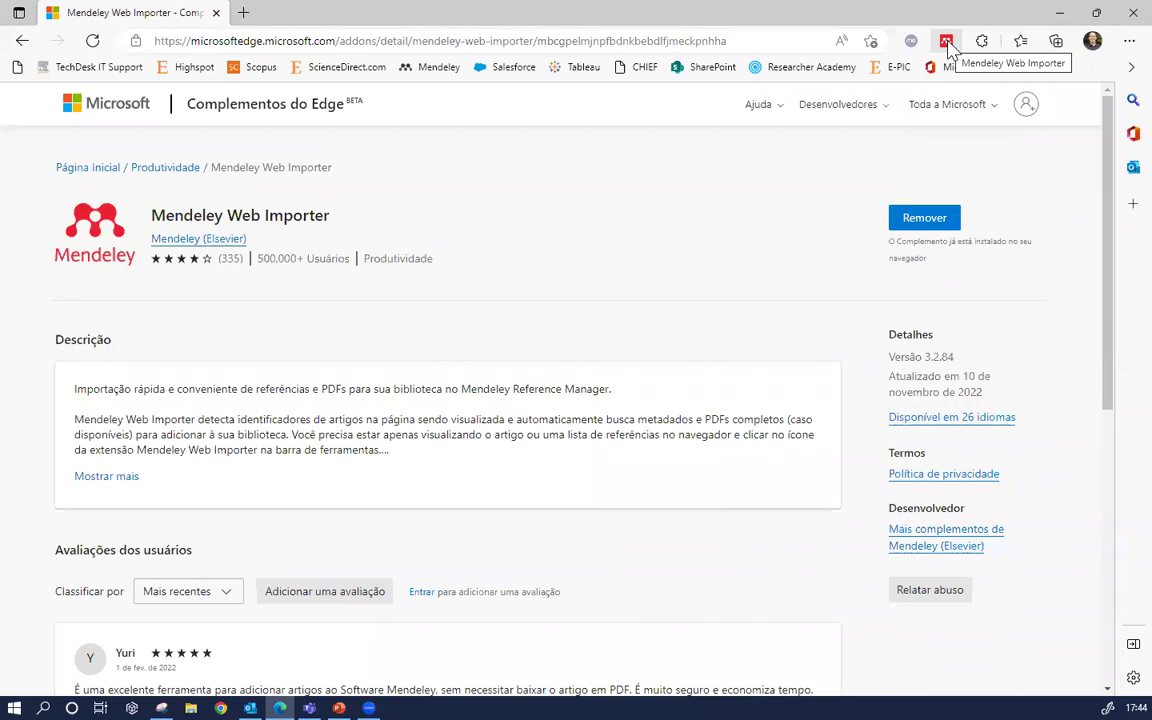
Review the Web Importer Edge Add-ons listing, then go back to Mendeley
{"action": "left_click", "coordinate": [22, 41]}
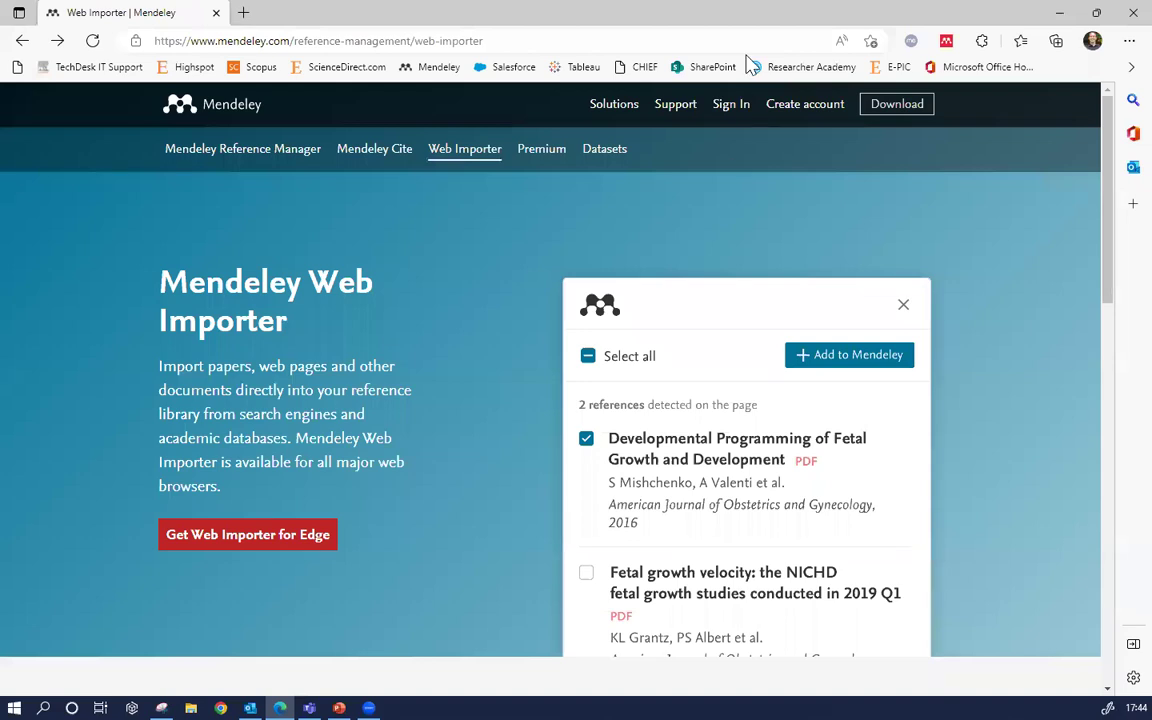
Sign back in through Elsevier ID with the account password and open the Library
{"action": "left_click", "coordinate": [731, 108]}
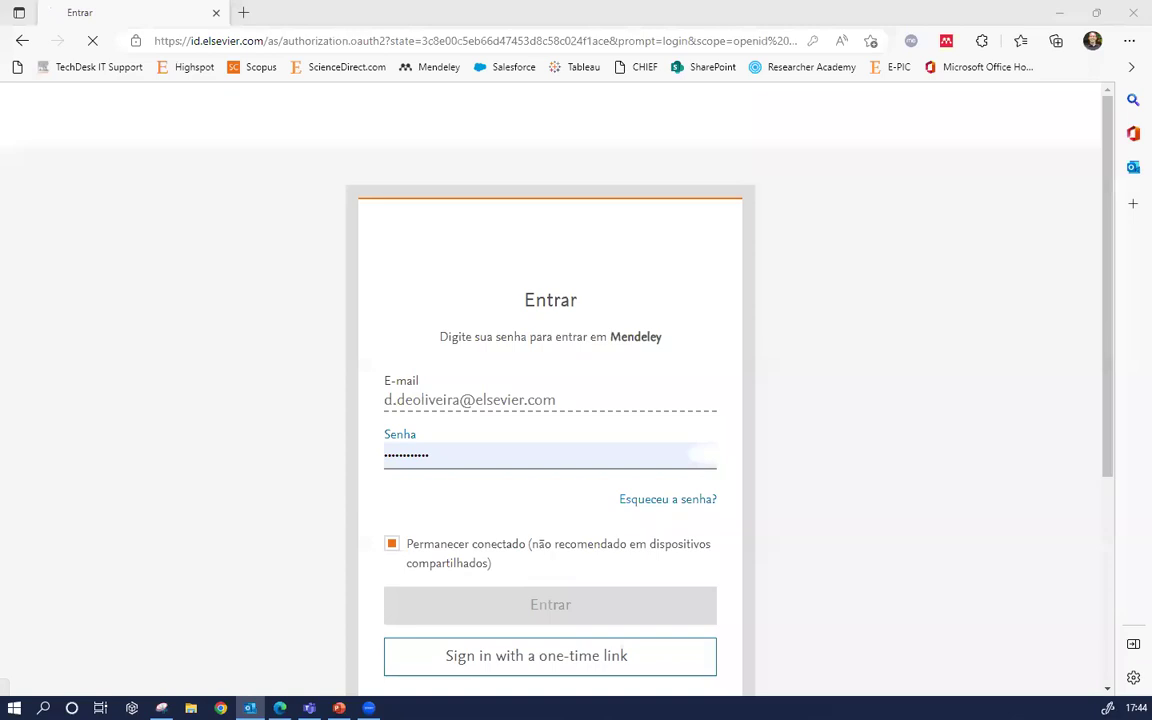
{"action": "left_click", "coordinate": [595, 621]}
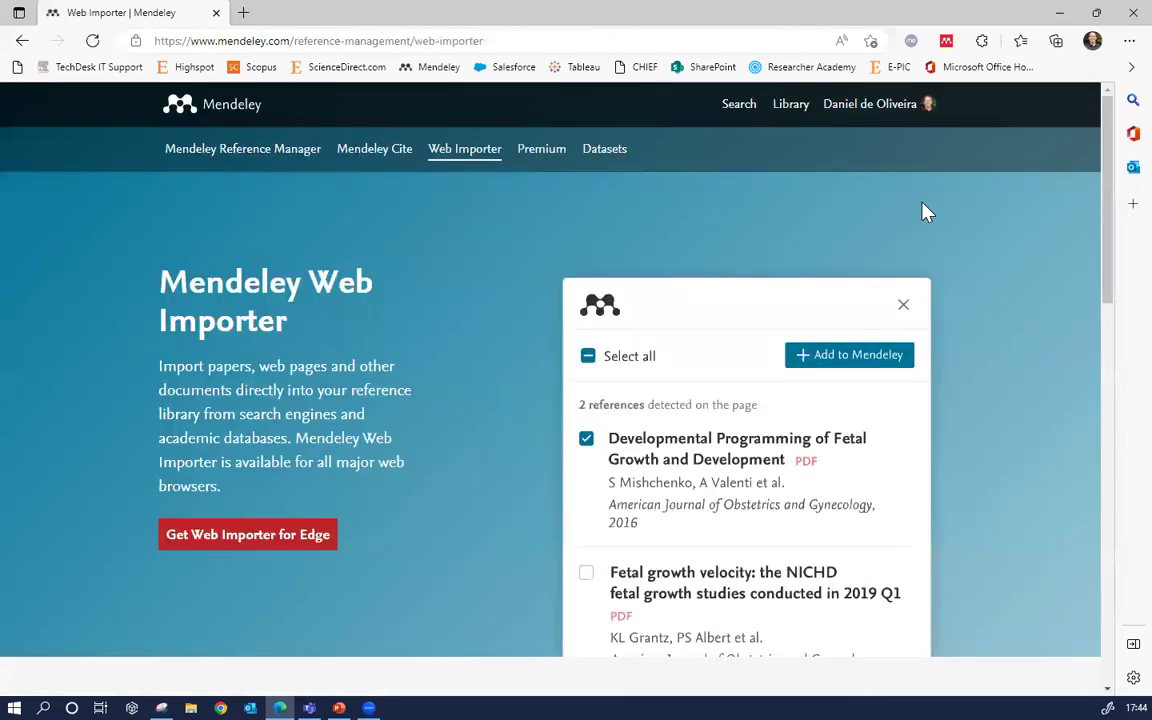
{"action": "left_click", "coordinate": [788, 105]}
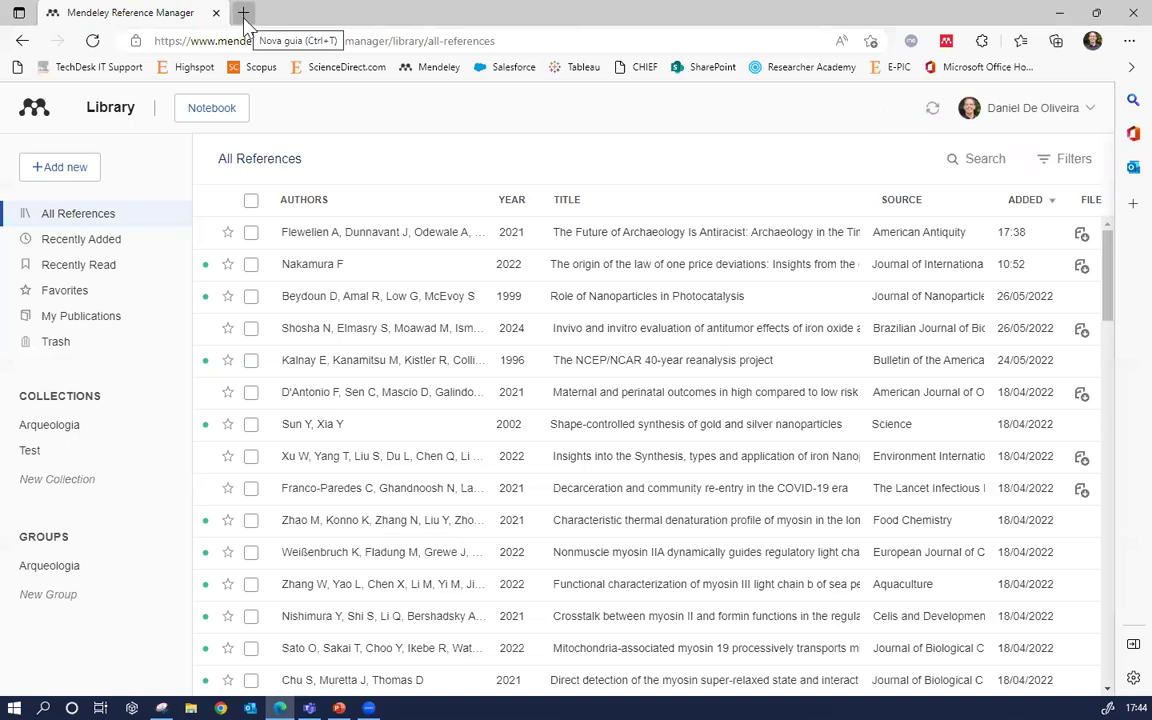
{"action": "left_click", "coordinate": [243, 14]}
Search Bing for 'google academico', open Google Scholar, and close the Bing results tab
{"action": "left_click", "coordinate": [270, 38]}
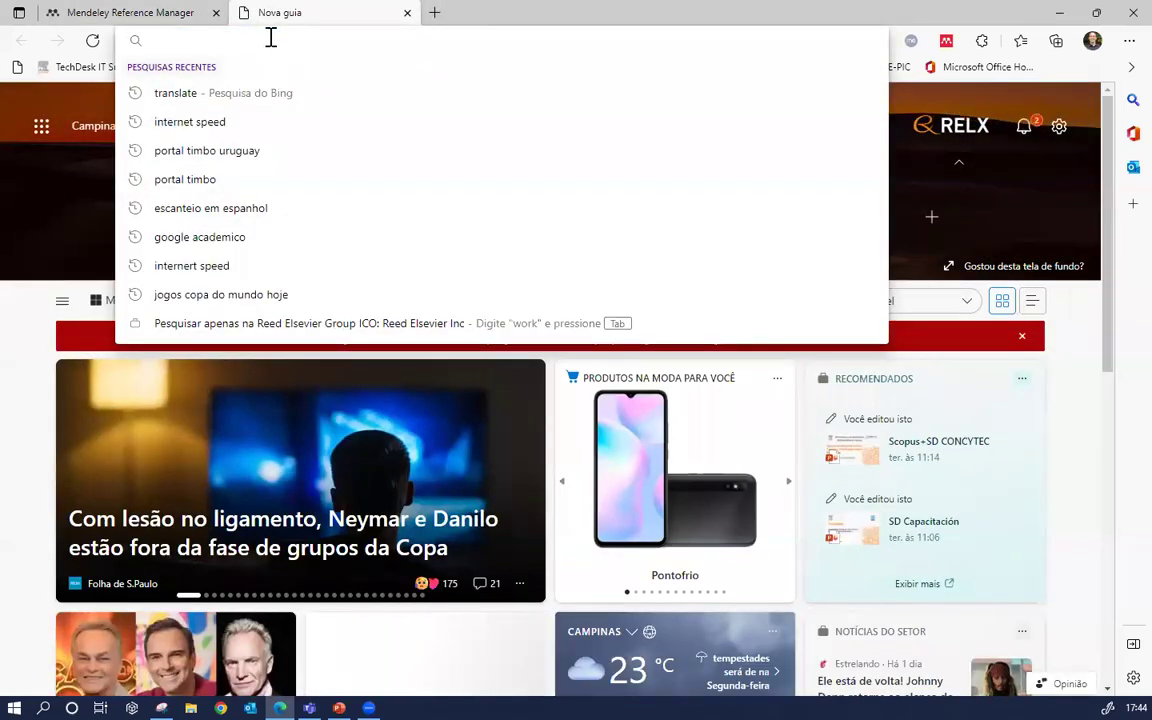
{"action": "type", "text": "google academico"}
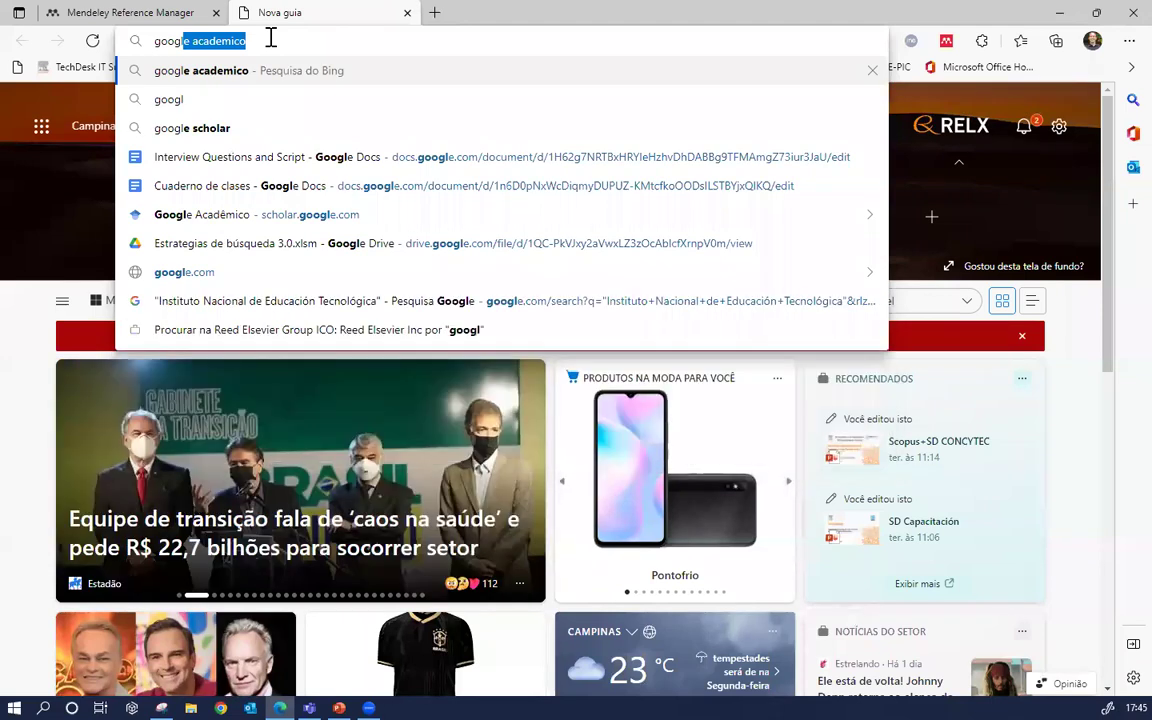
{"action": "key", "text": "Return"}
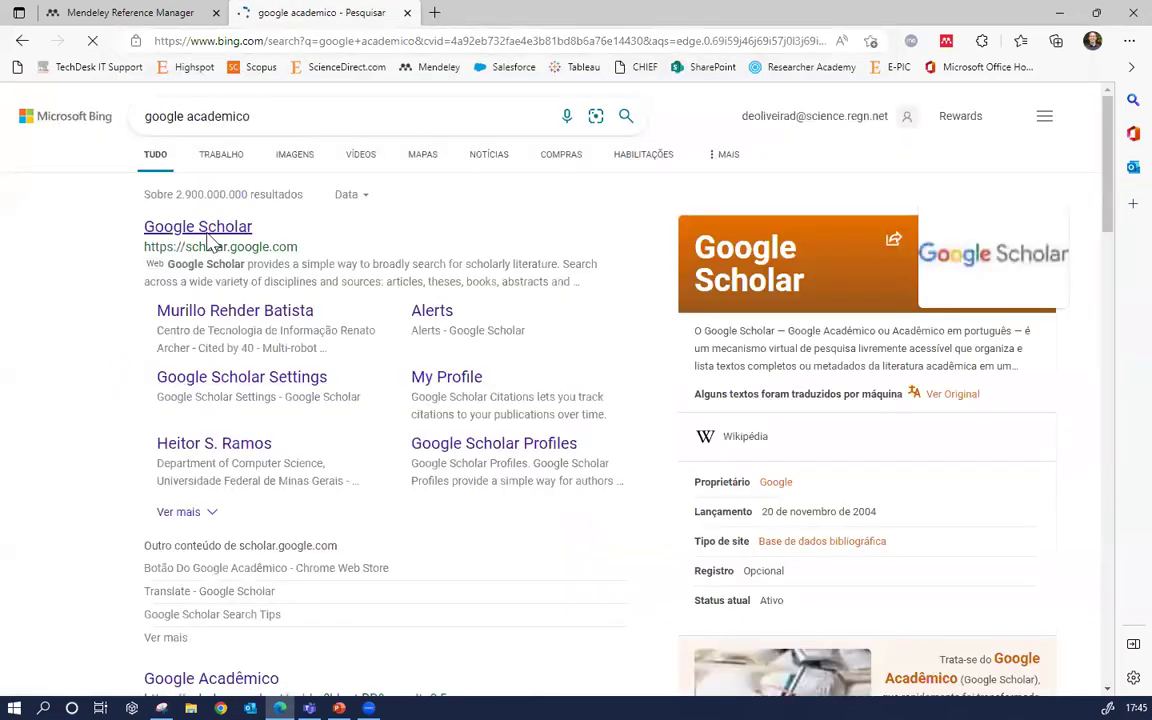
{"action": "left_click", "coordinate": [202, 230]}
{"action": "left_click", "coordinate": [416, 14]}
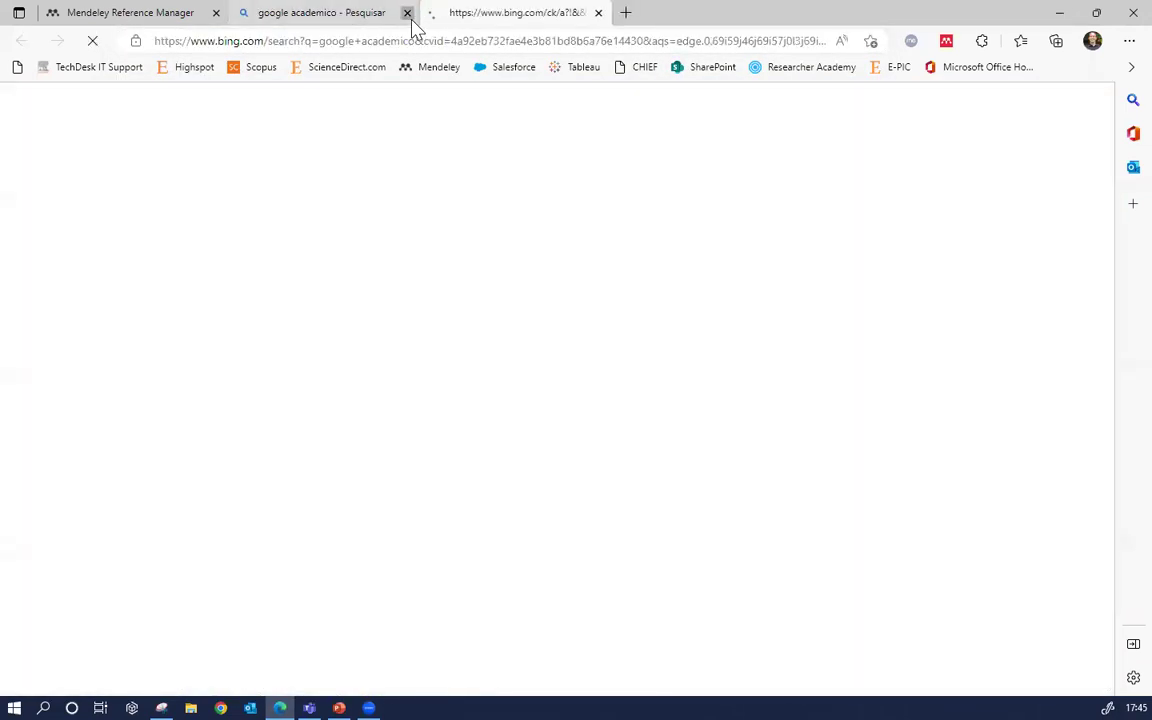
{"action": "left_click", "coordinate": [407, 13]}
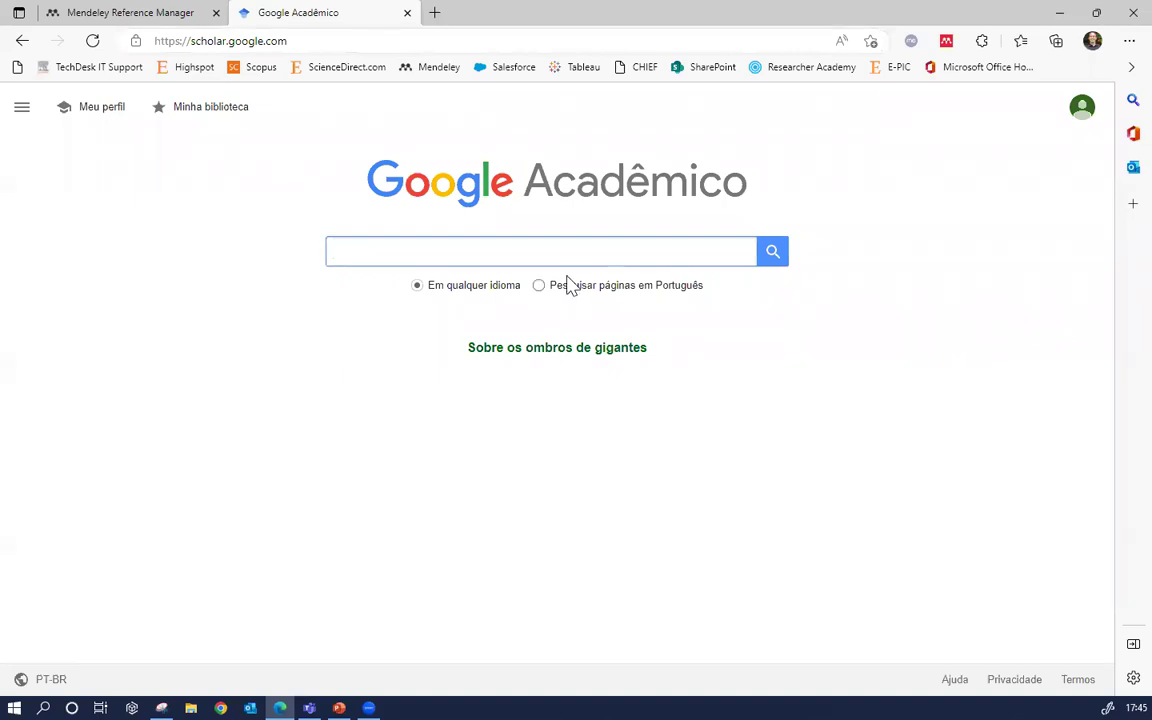
Search Google Scholar for 'archaeology' using the autocomplete suggestion
{"action": "type", "text": "archa"}
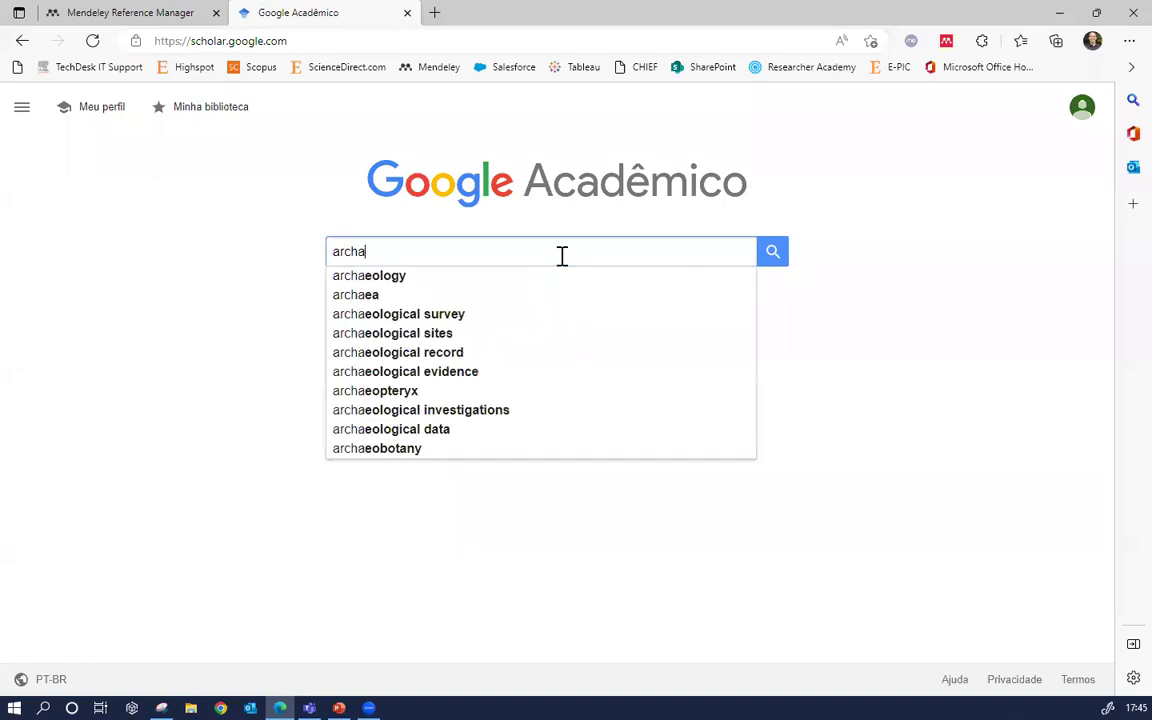
{"action": "left_click", "coordinate": [490, 285]}
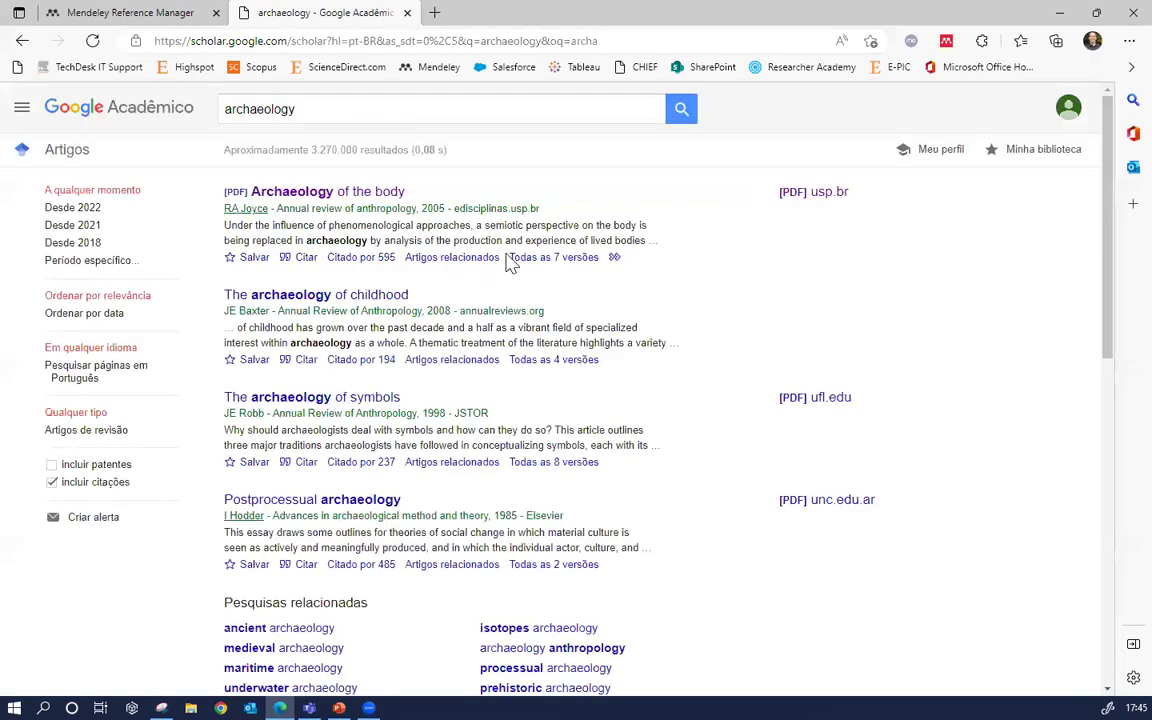
{"action": "scroll", "coordinate": [505, 262], "scroll_direction": "down", "scroll_amount": 1}
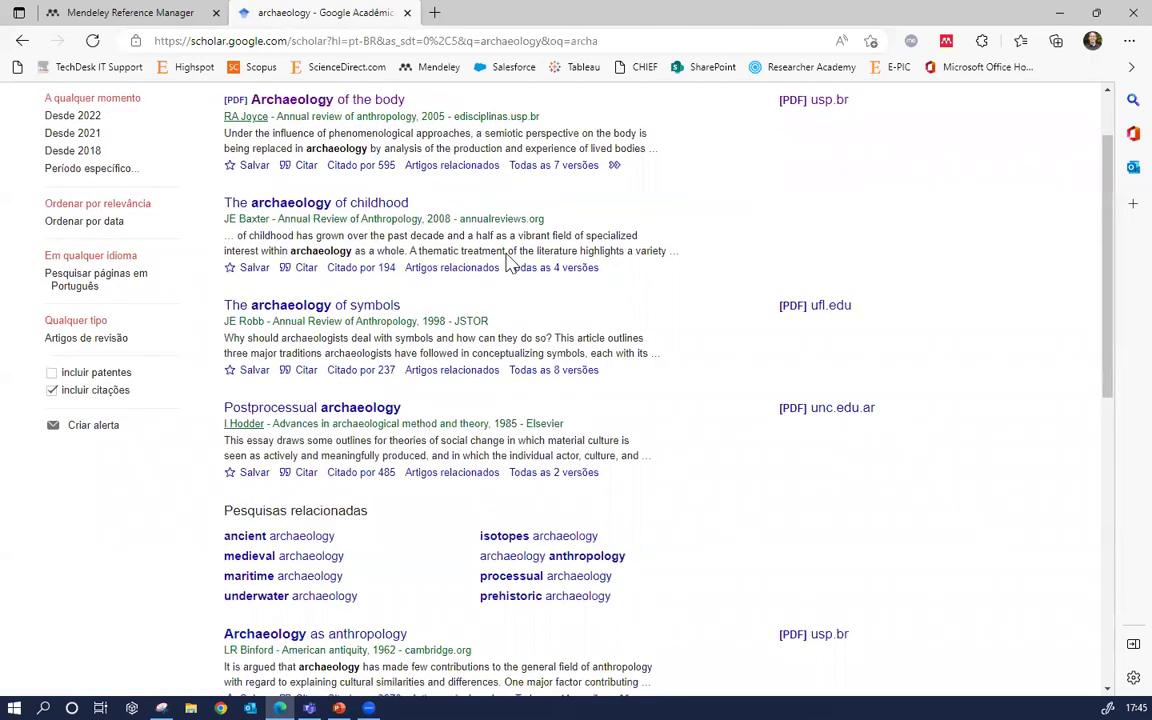
{"action": "scroll", "coordinate": [507, 262], "scroll_direction": "up", "scroll_amount": 1}
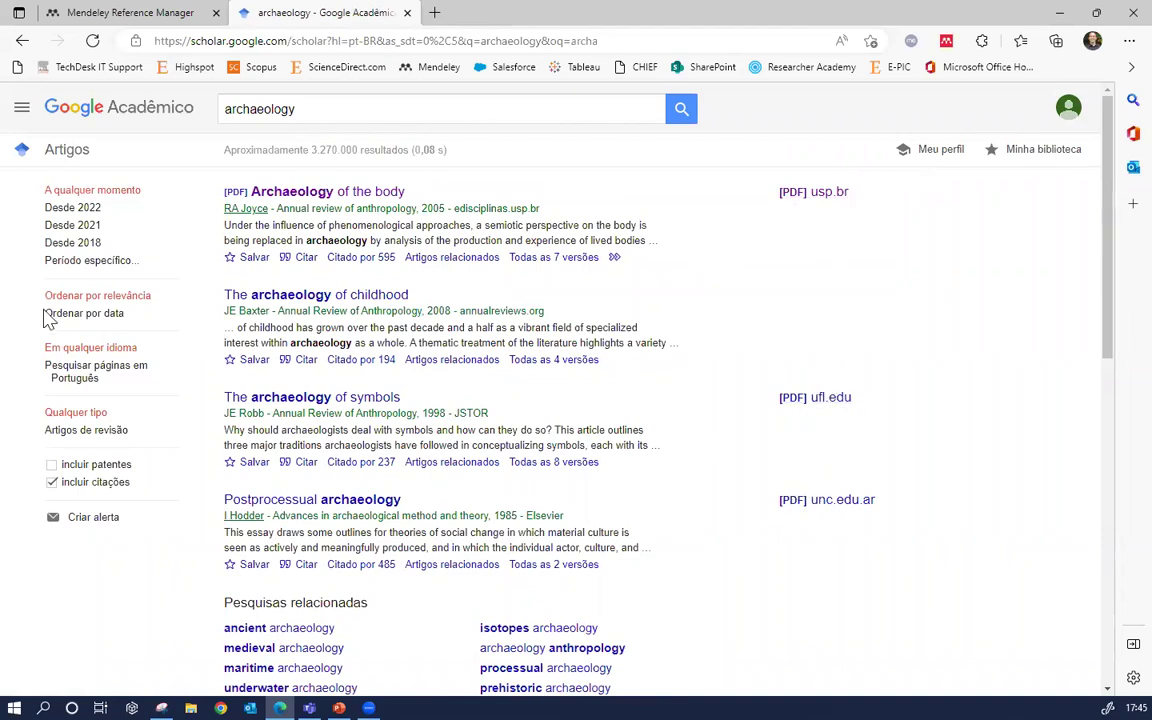
Go to results page 4 and highlight Taylor & Francis under Symmetrical archaeology
{"action": "scroll", "coordinate": [527, 316], "scroll_direction": "down", "scroll_amount": 1}
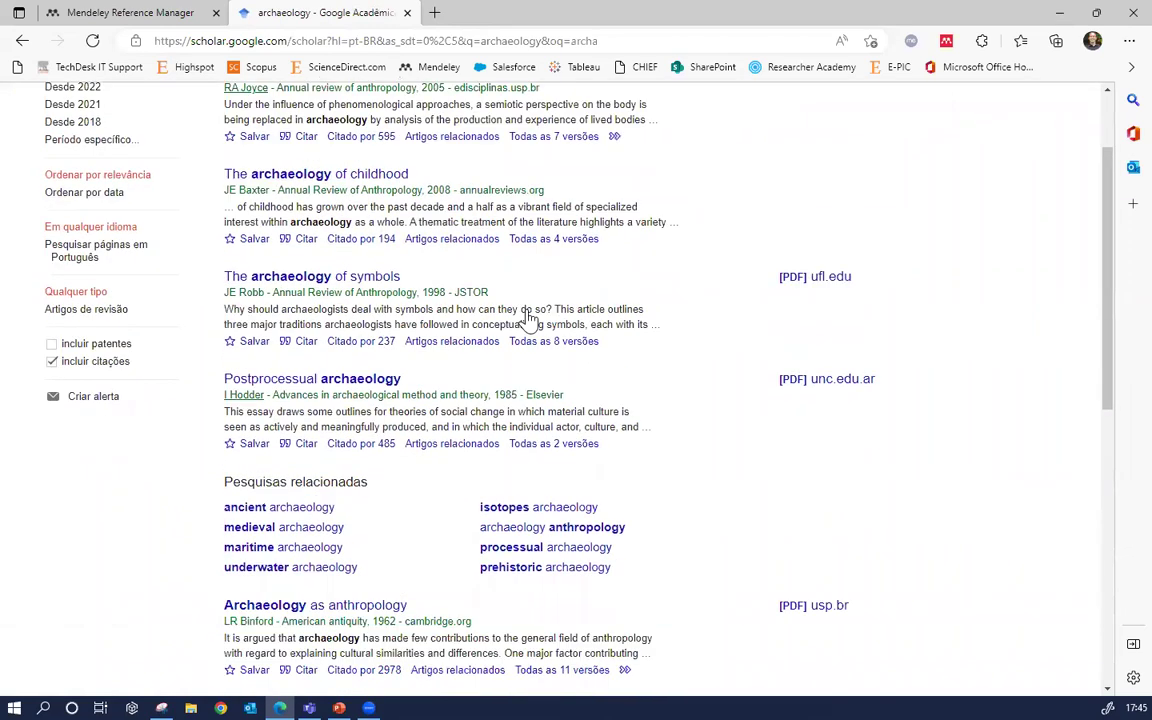
{"action": "scroll", "coordinate": [527, 318], "scroll_direction": "down", "scroll_amount": 5}
{"action": "scroll", "coordinate": [527, 340], "scroll_direction": "down", "scroll_amount": 1}
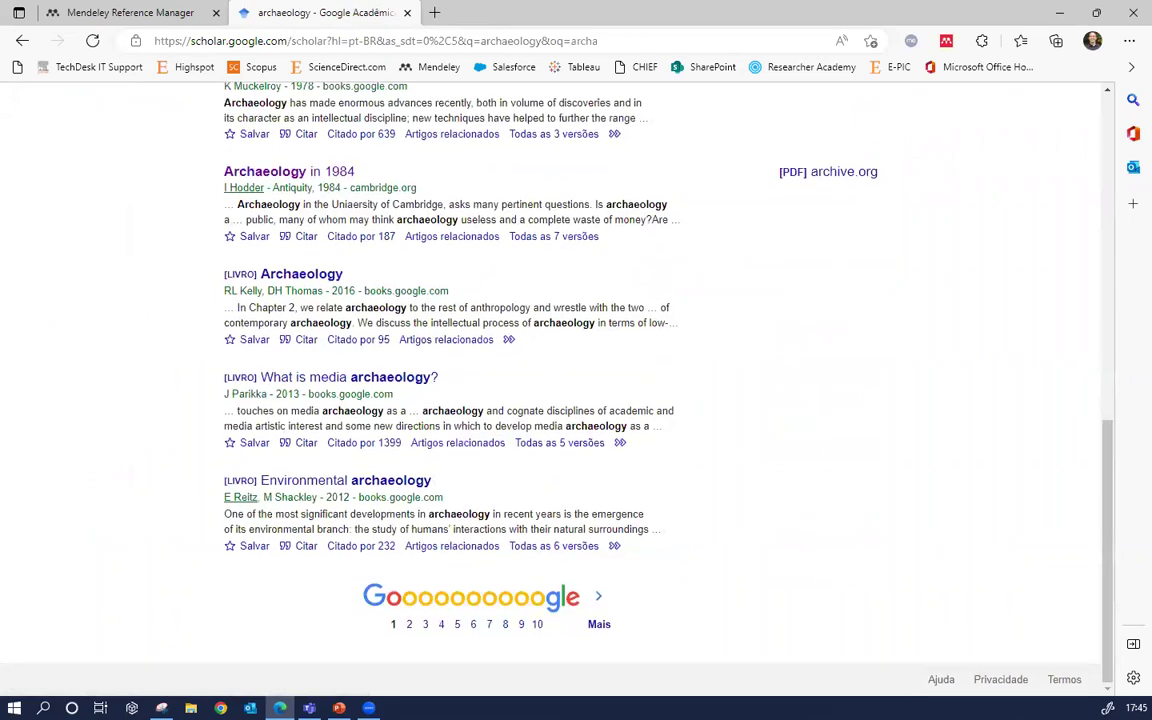
{"action": "left_click", "coordinate": [441, 624]}
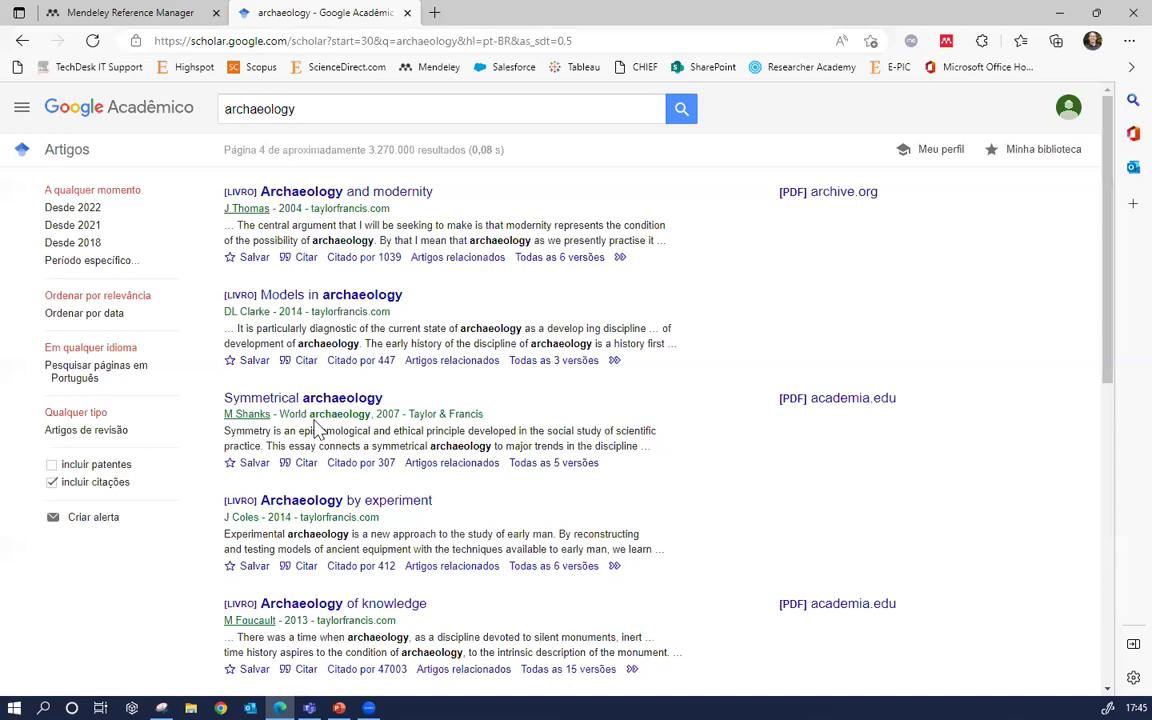
{"action": "left_click_drag", "start_coordinate": [411, 414], "coordinate": [483, 415]}
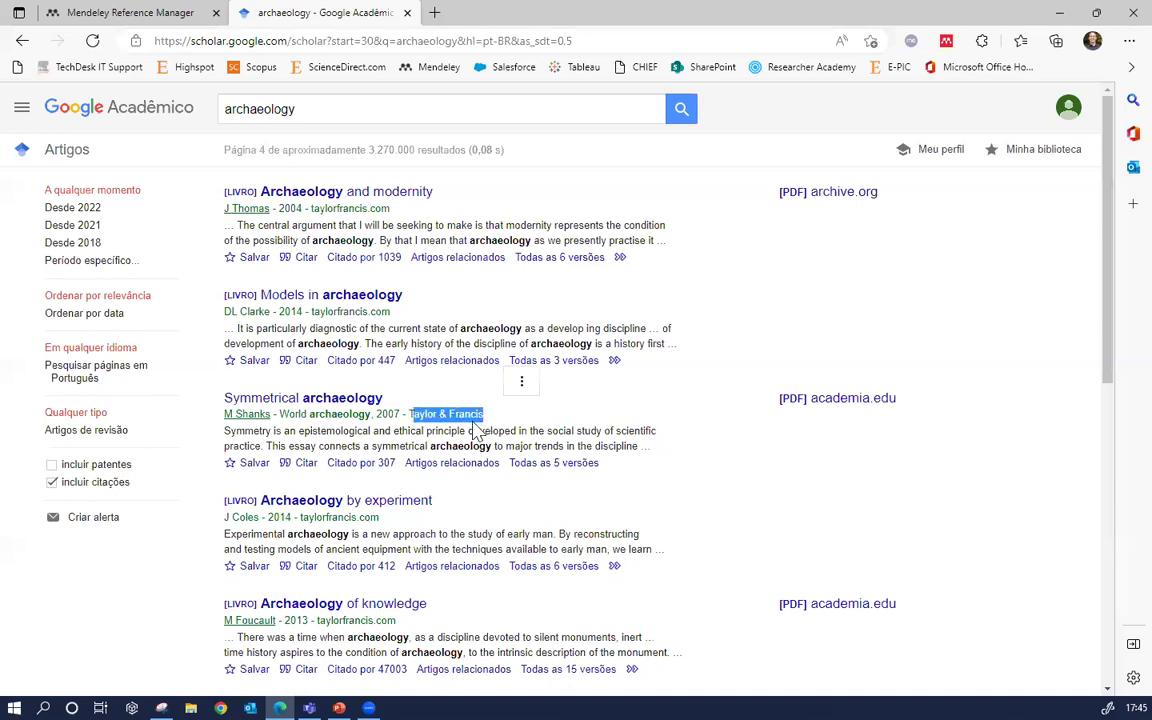
Open the Symmetrical archaeology article on tandfonline.com and read through its abstract
{"action": "left_click", "coordinate": [330, 400]}
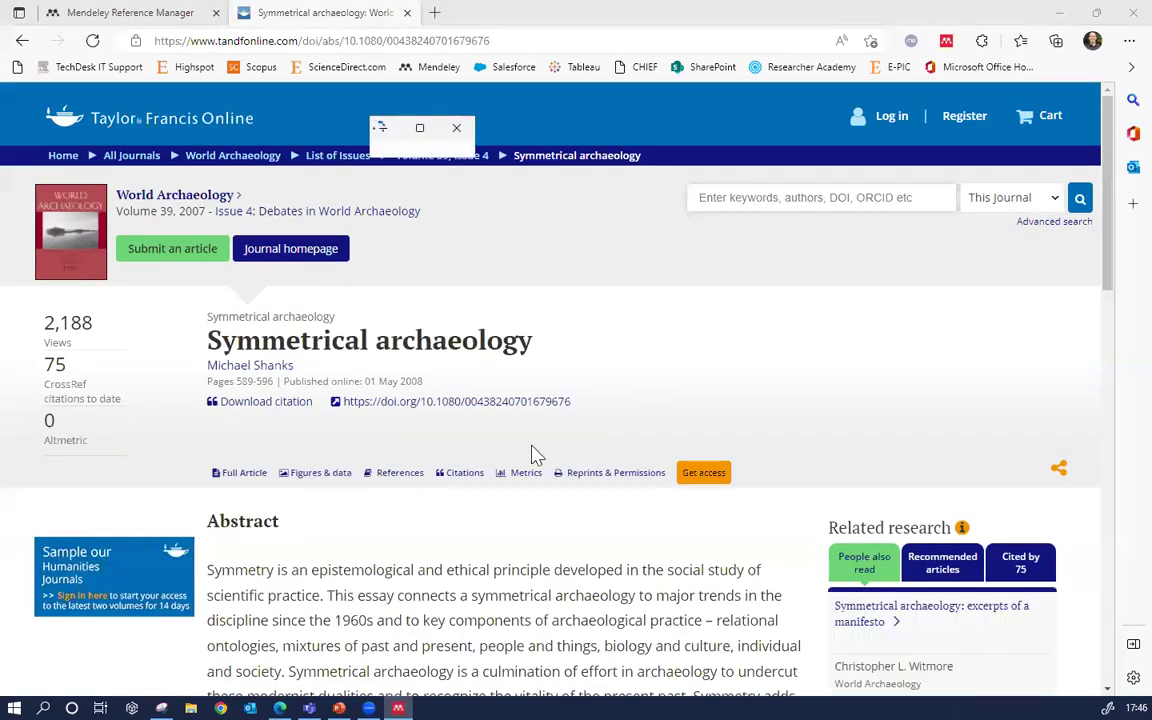
{"action": "scroll", "coordinate": [548, 415], "scroll_direction": "down", "scroll_amount": 3}
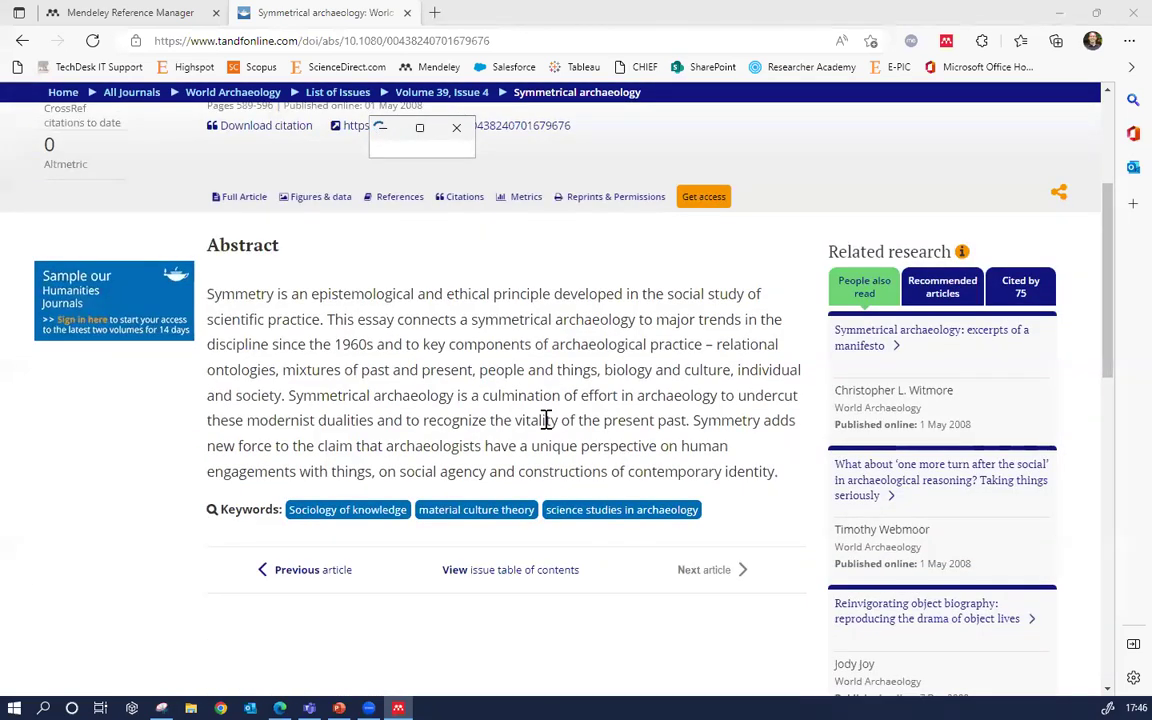
{"action": "scroll", "coordinate": [546, 420], "scroll_direction": "up", "scroll_amount": 2}
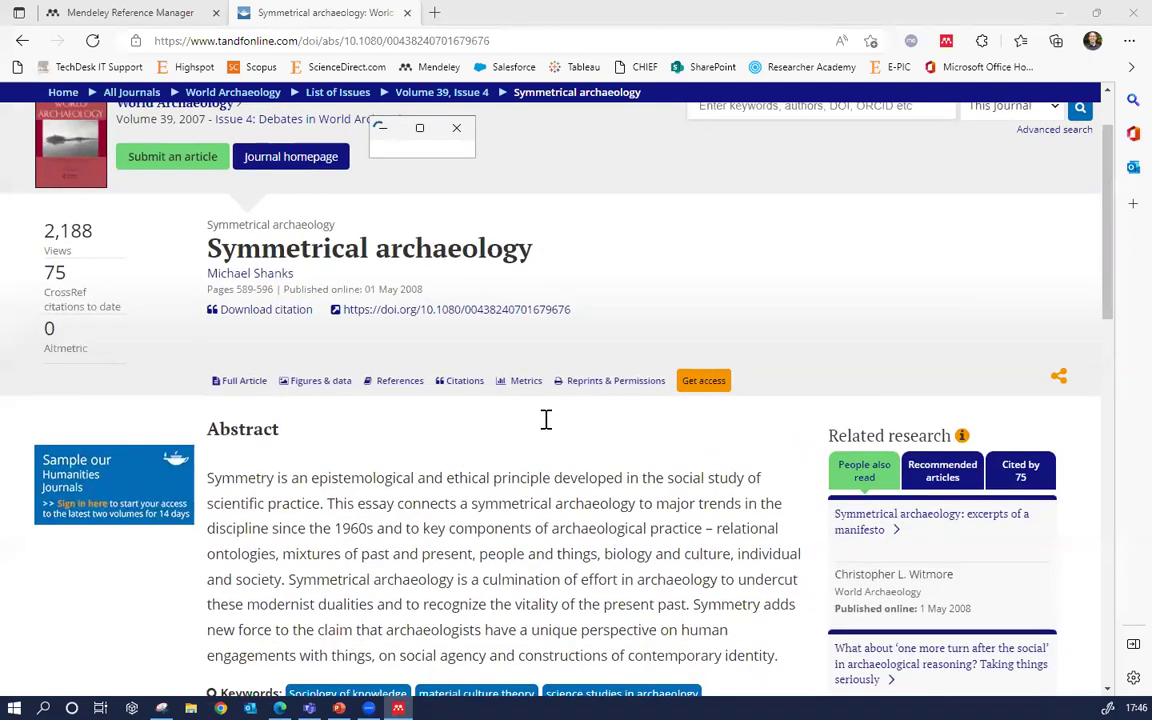
{"action": "left_click", "coordinate": [945, 45]}
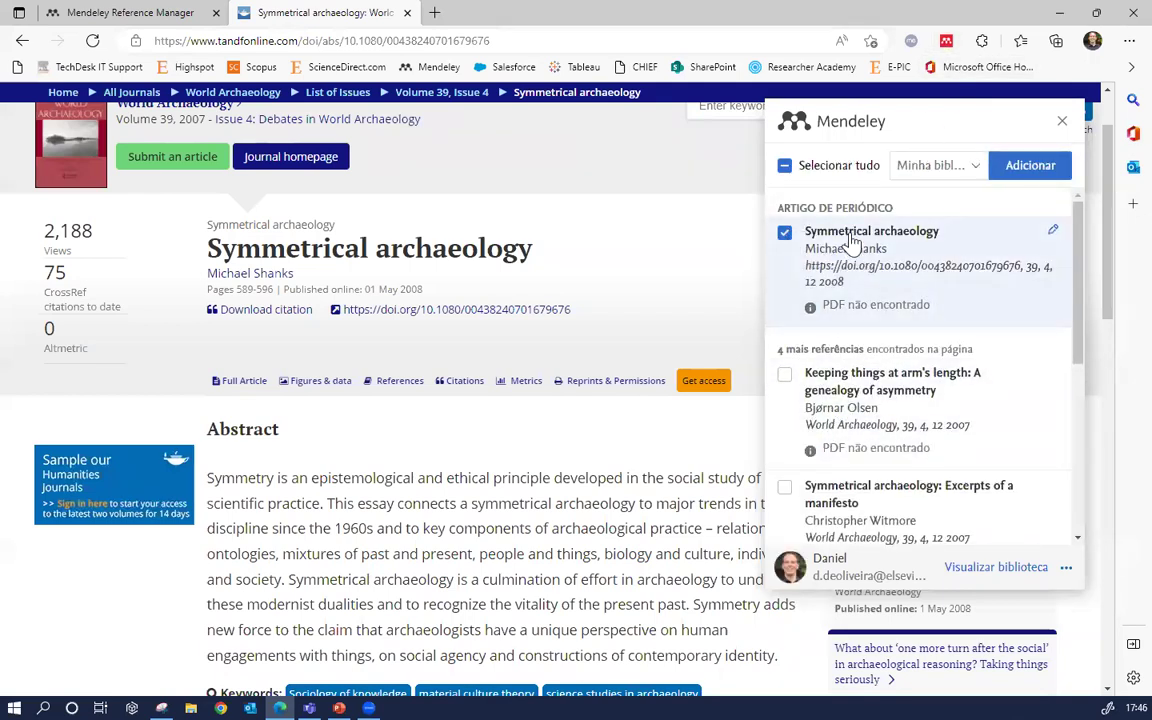
Save Symmetrical archaeology (Shanks M) via Web Importer and check it in the Mendeley library
{"action": "left_click_drag", "start_coordinate": [205, 262], "coordinate": [712, 218]}
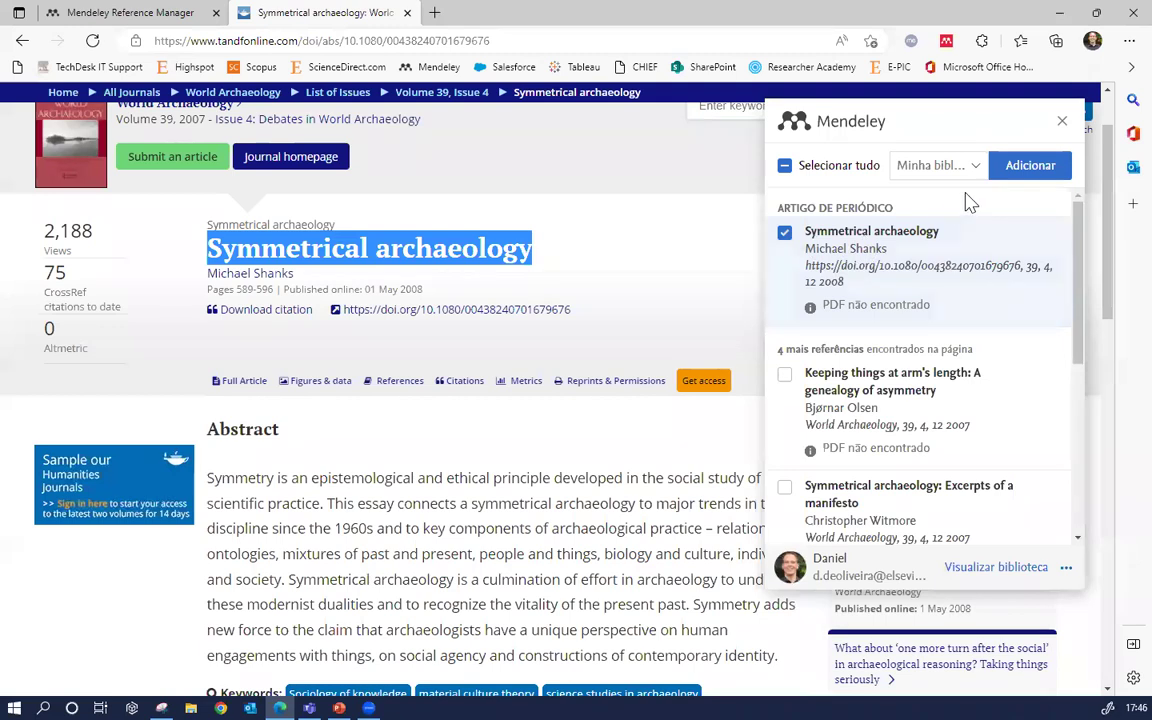
{"action": "left_click", "coordinate": [1030, 175]}
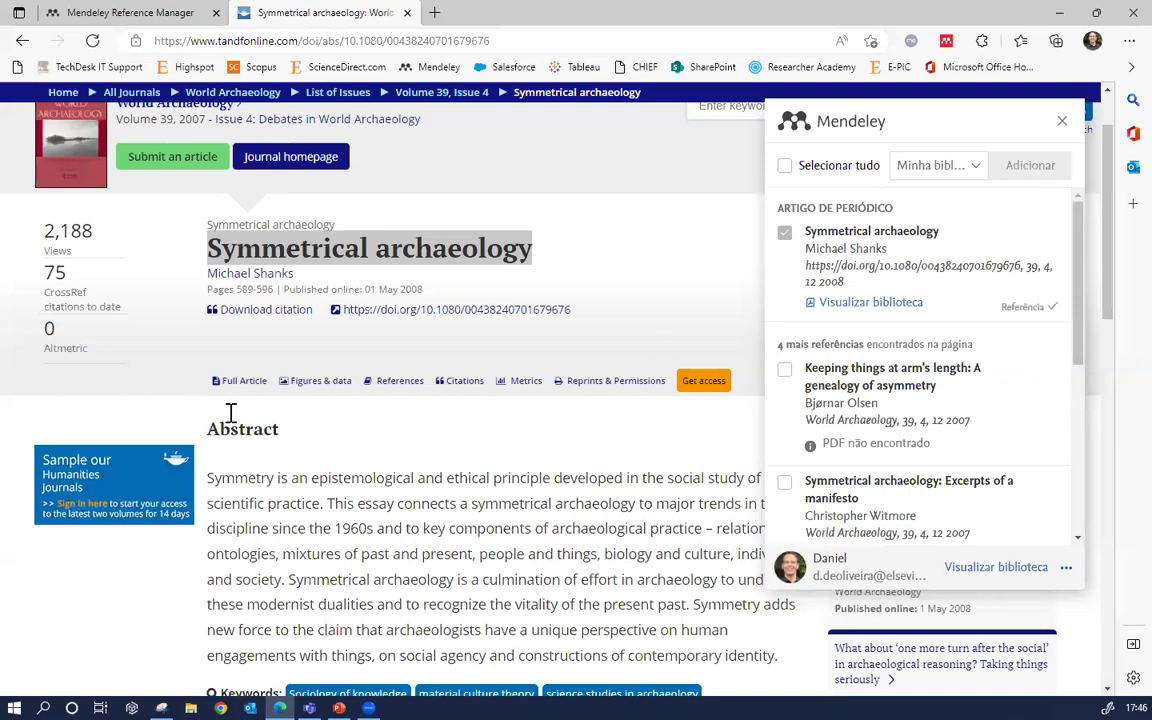
{"action": "left_click", "coordinate": [125, 12]}
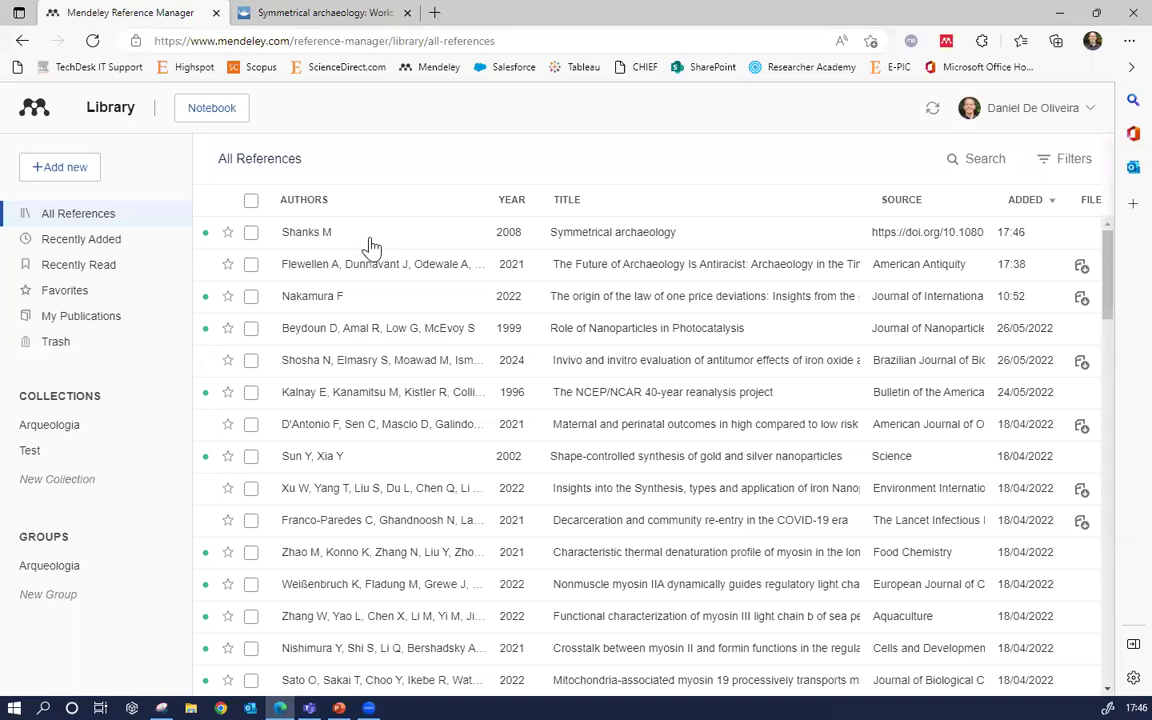
Review the Shanks M entry's details, then return to the article page and close the importer
{"action": "left_click", "coordinate": [369, 243]}
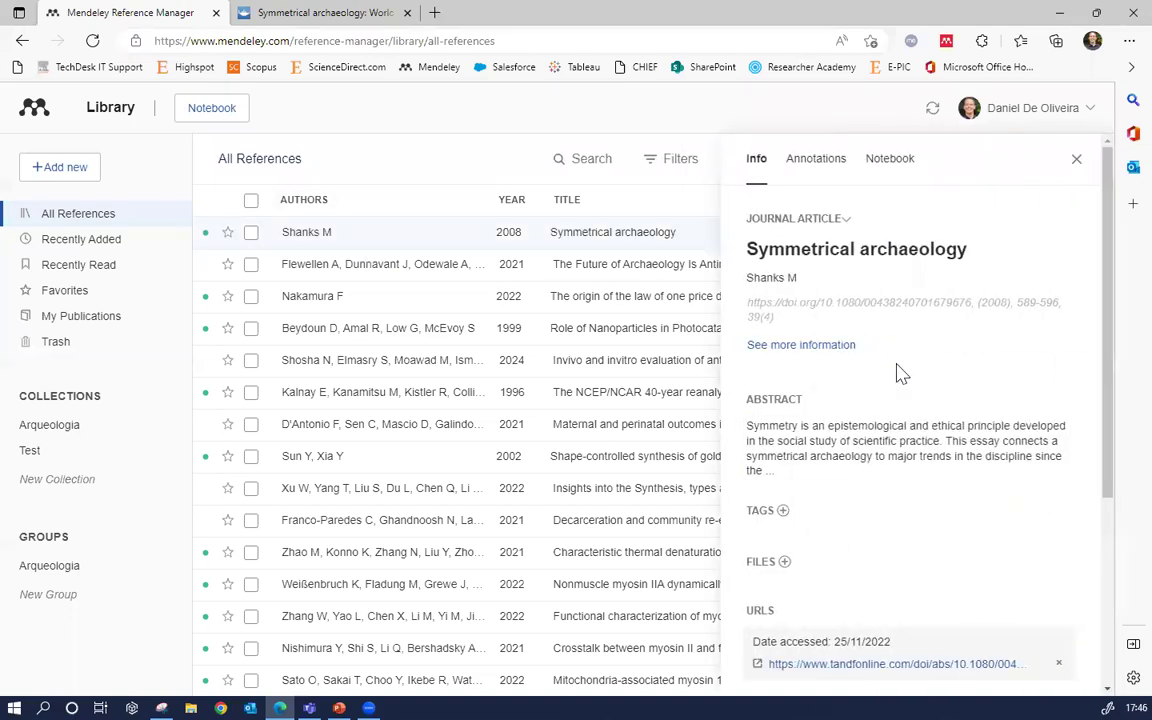
{"action": "scroll", "coordinate": [897, 375], "scroll_direction": "down", "scroll_amount": 4}
{"action": "scroll", "coordinate": [890, 385], "scroll_direction": "up", "scroll_amount": 4}
{"action": "left_click", "coordinate": [1078, 158]}
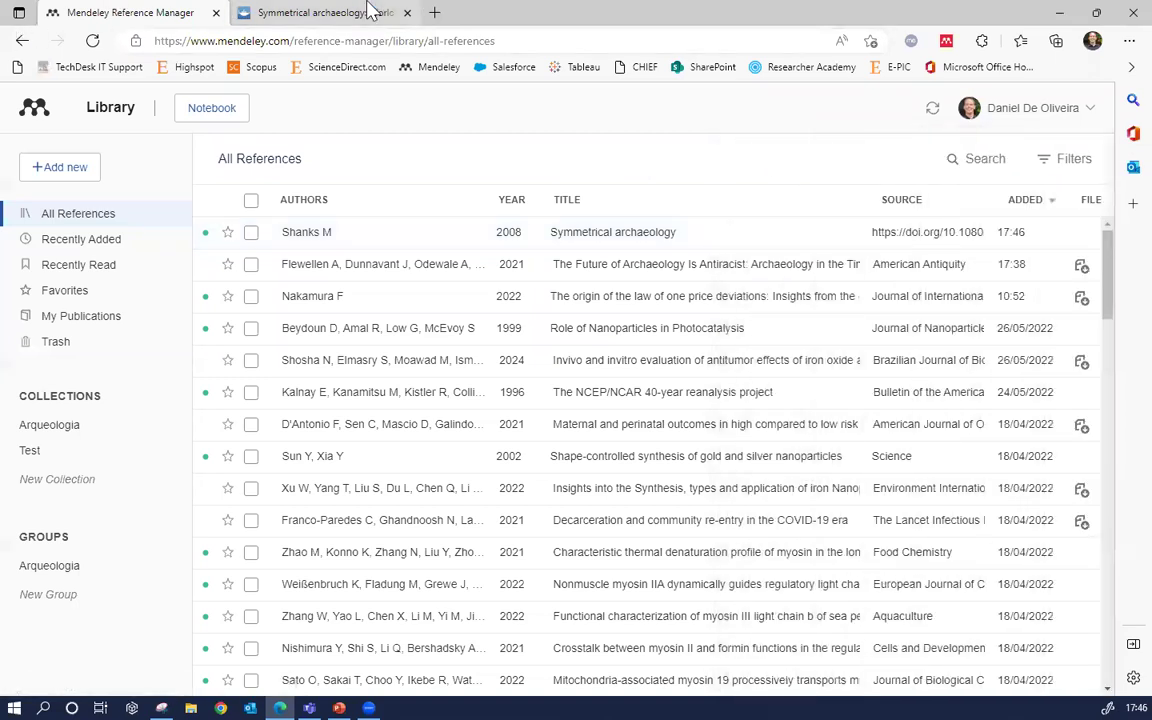
{"action": "left_click", "coordinate": [370, 12]}
{"action": "left_click", "coordinate": [1061, 122]}
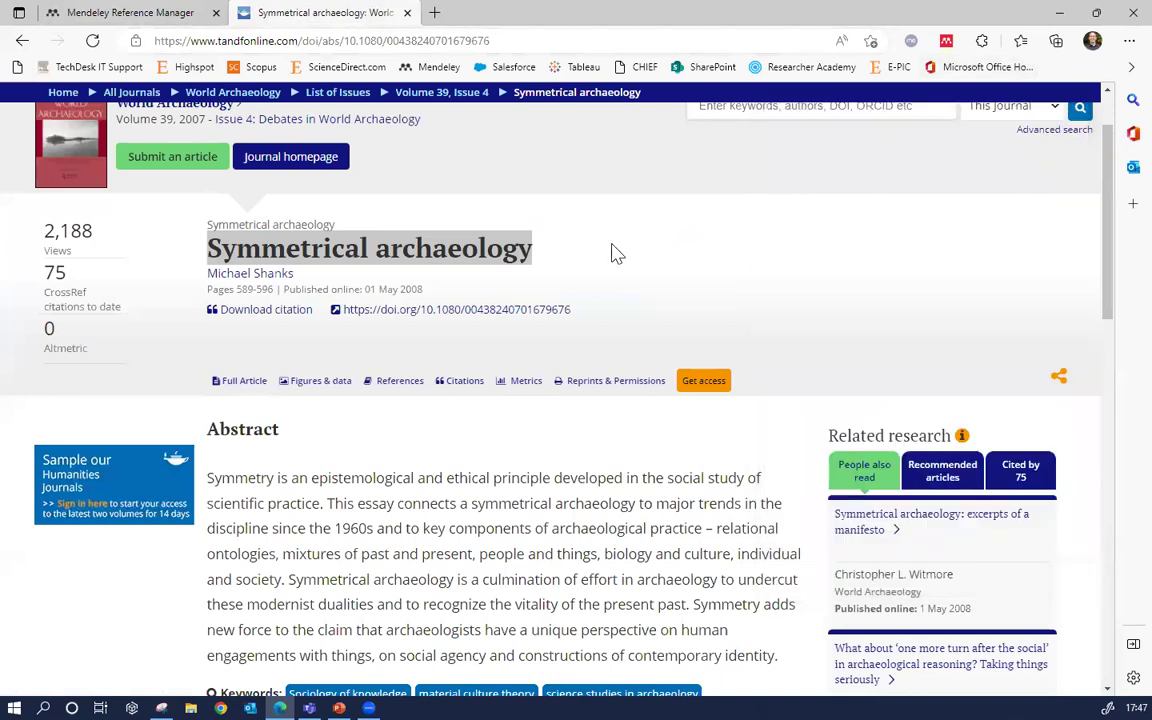
Look over the top of the Symmetrical archaeology page, then go back to the archaeology results
{"action": "scroll", "coordinate": [613, 251], "scroll_direction": "up", "scroll_amount": 1}
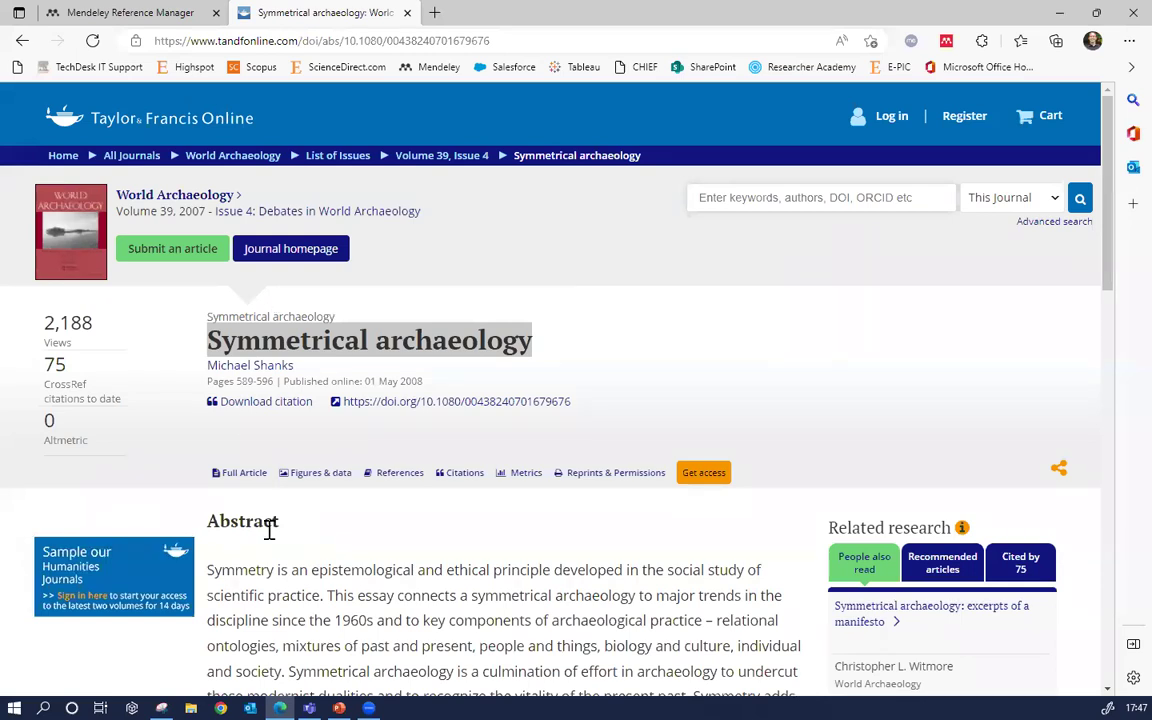
{"action": "left_click_drag", "start_coordinate": [262, 199], "coordinate": [128, 196]}
{"action": "left_click", "coordinate": [168, 170]}
{"action": "double_click", "coordinate": [279, 120]}
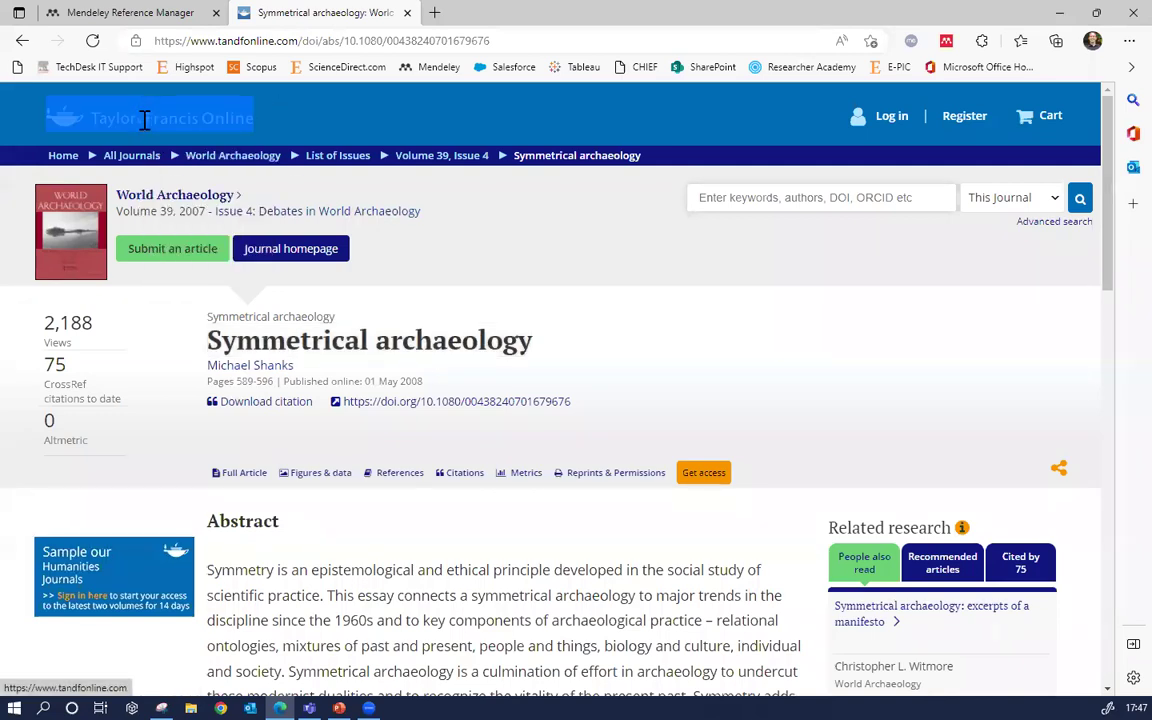
{"action": "left_click", "coordinate": [799, 401]}
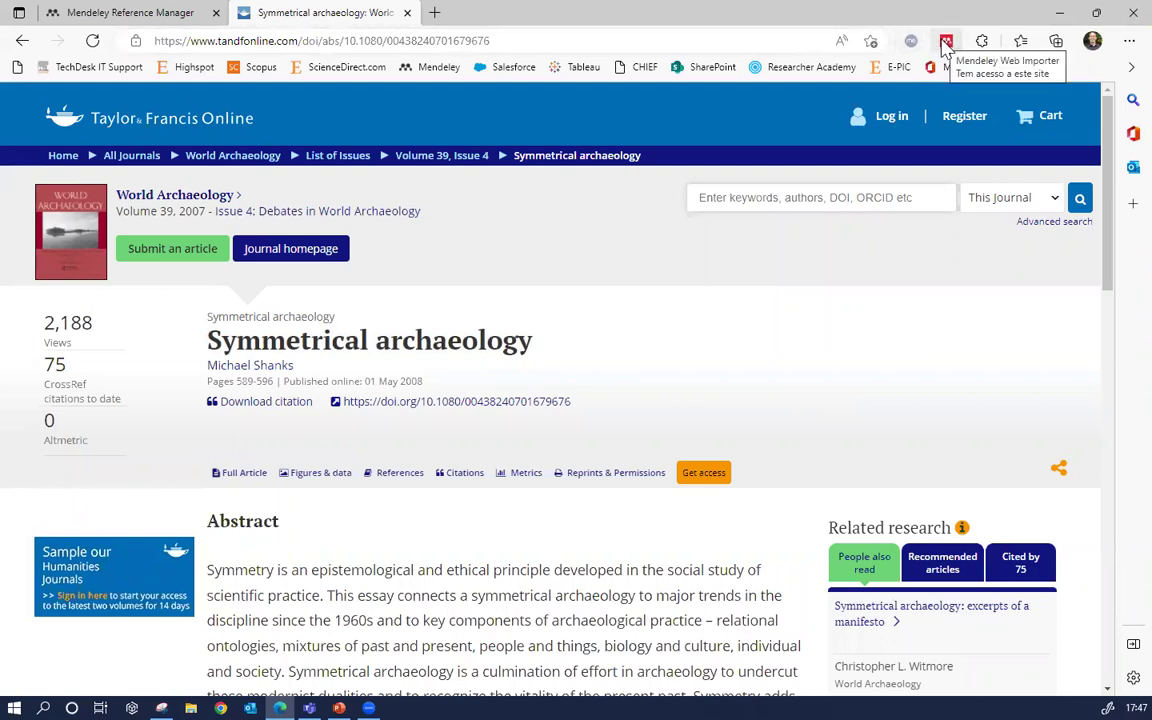
{"action": "left_click", "coordinate": [946, 42]}
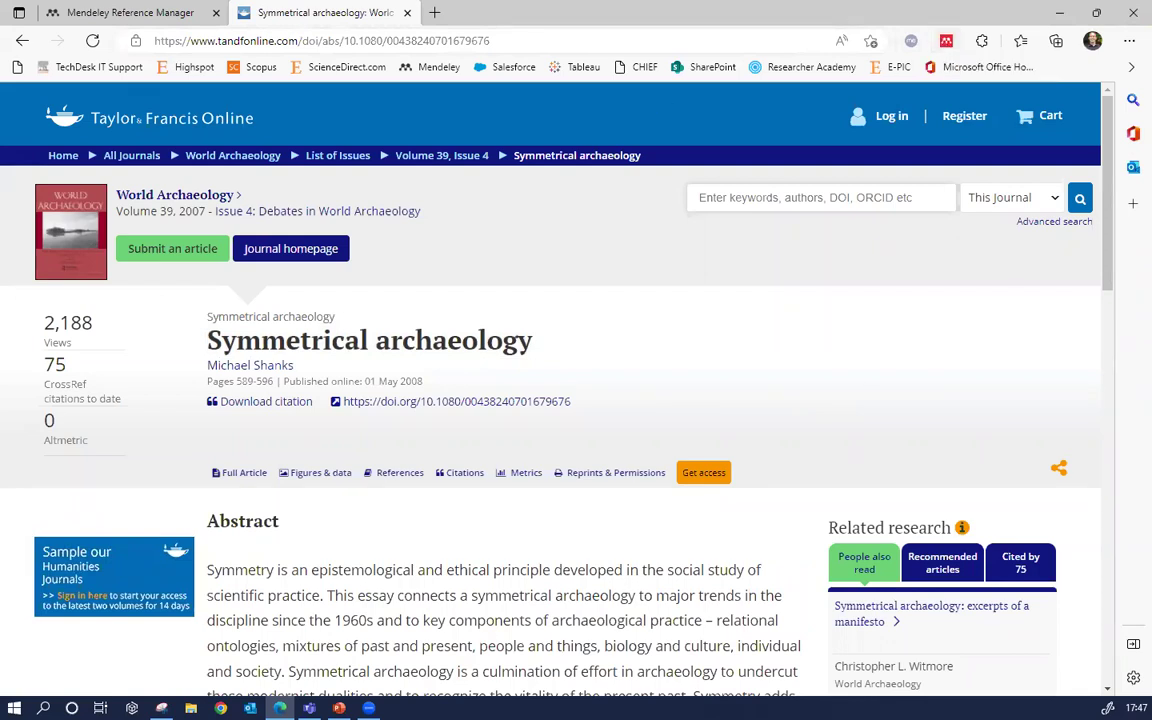
{"action": "left_click", "coordinate": [22, 41]}
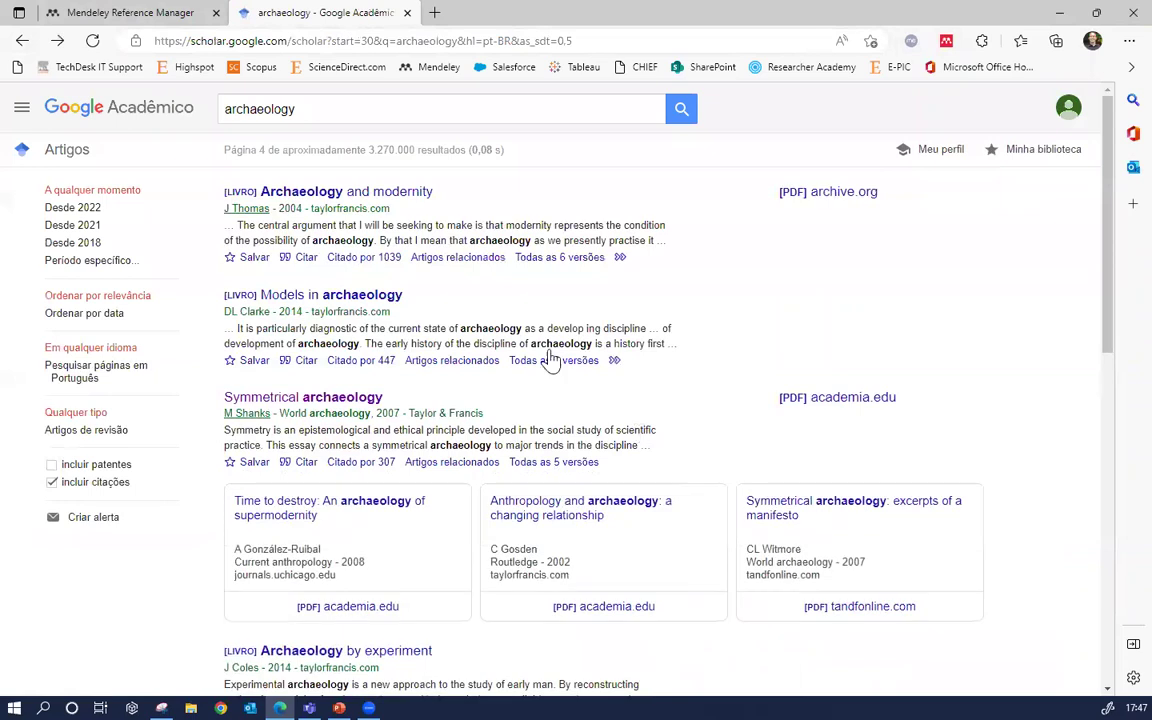
Open the Archaeology by Experiment book page on Taylor & Francis eBooks and download its preview PDF
{"action": "scroll", "coordinate": [818, 278], "scroll_direction": "down", "scroll_amount": 2}
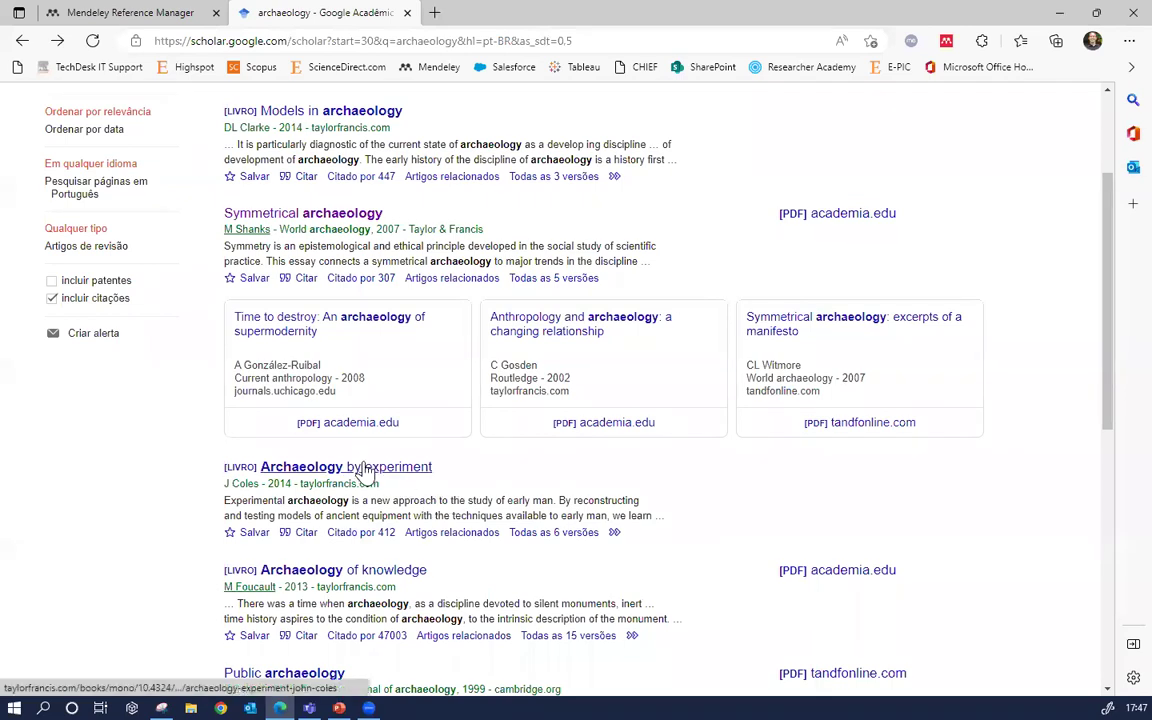
{"action": "left_click", "coordinate": [332, 469]}
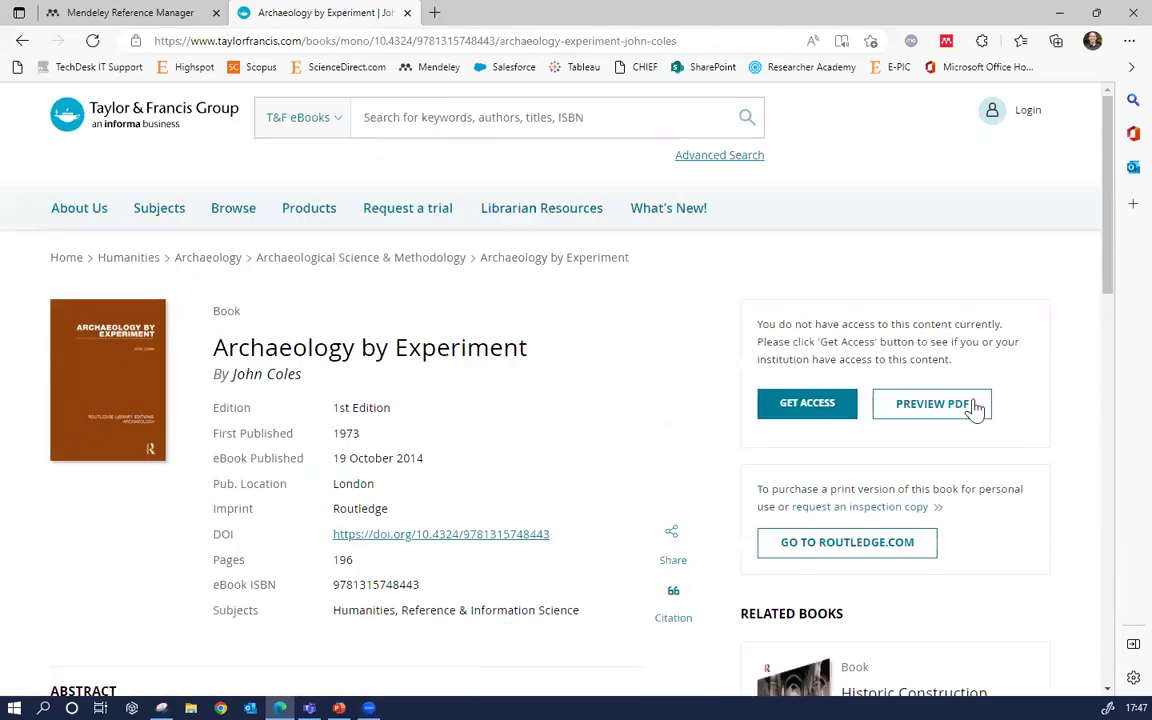
{"action": "left_click", "coordinate": [972, 406]}
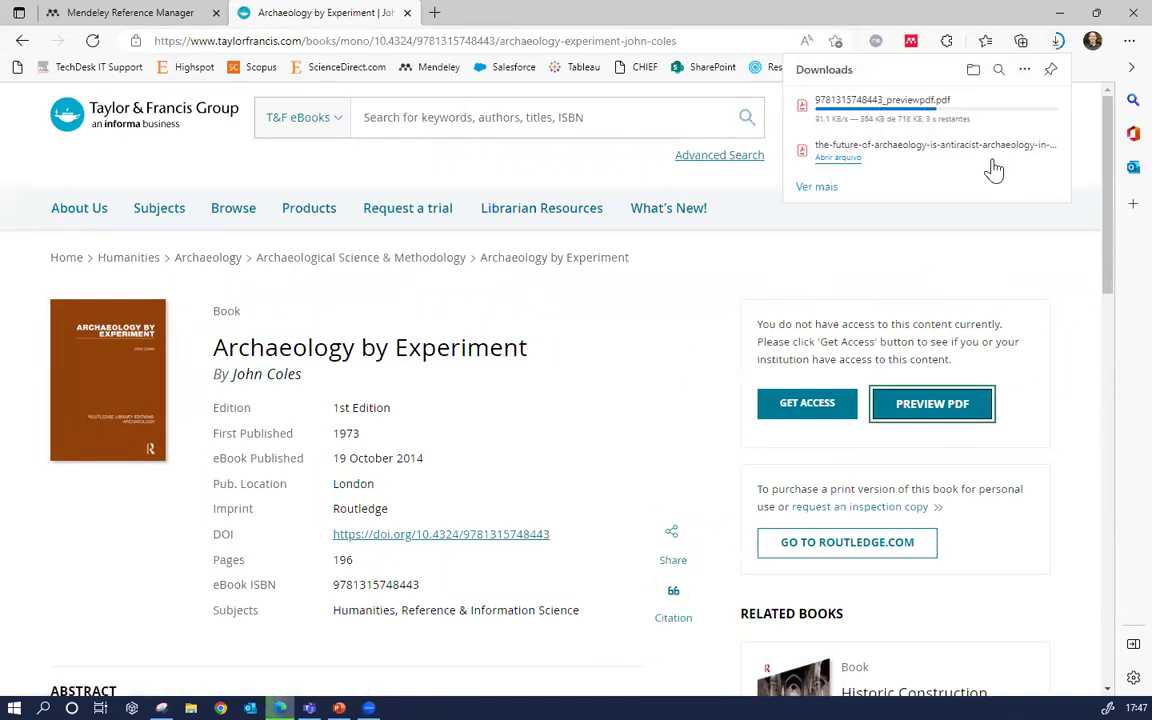
{"action": "left_click", "coordinate": [1059, 298]}
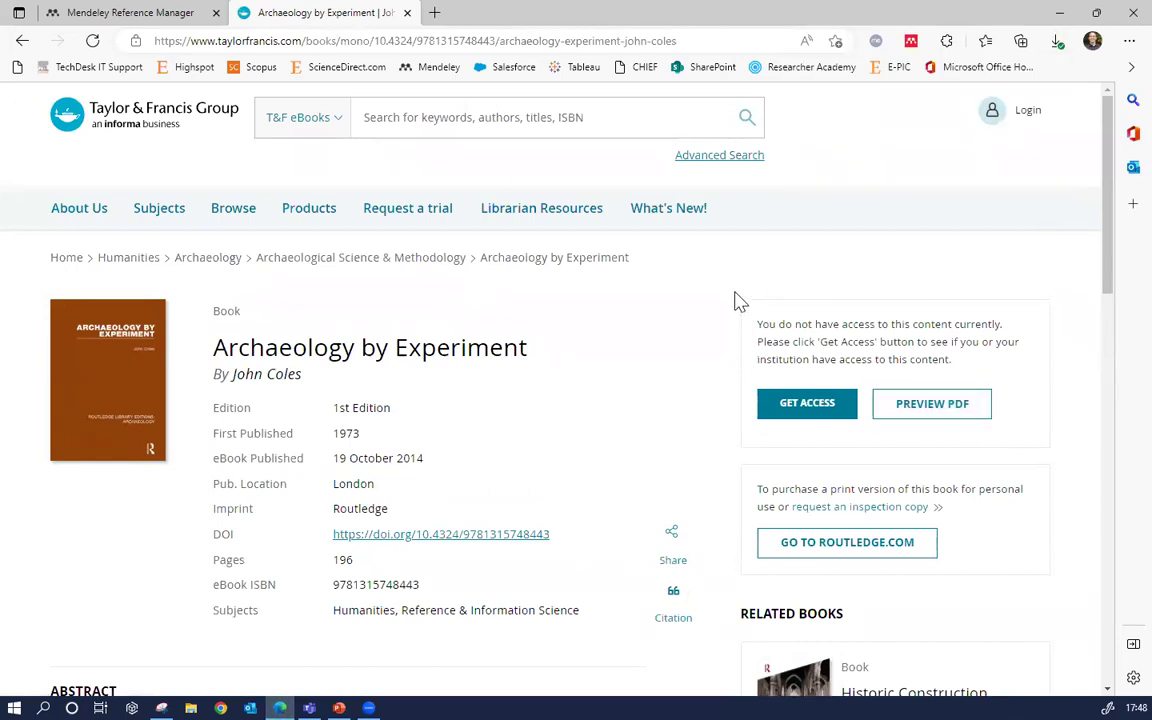
{"action": "left_click", "coordinate": [911, 41]}
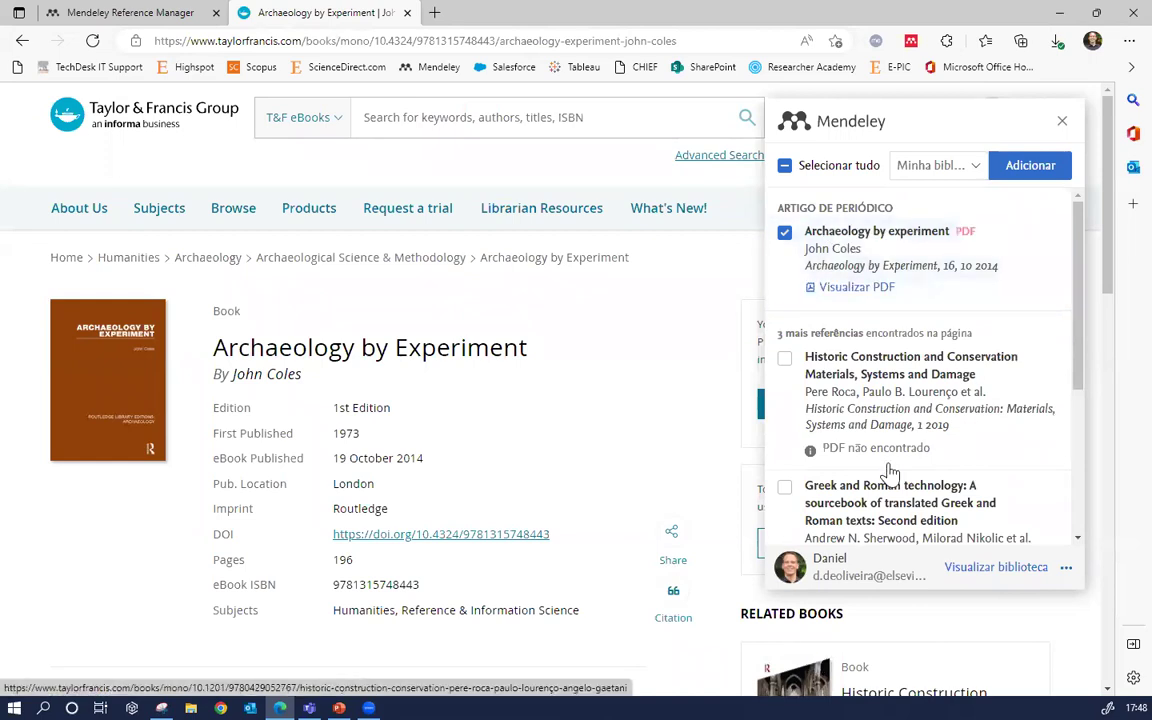
Add Archaeology by experiment (Coles J) with its PDF via Web Importer, then view the library
{"action": "left_click", "coordinate": [1027, 178]}
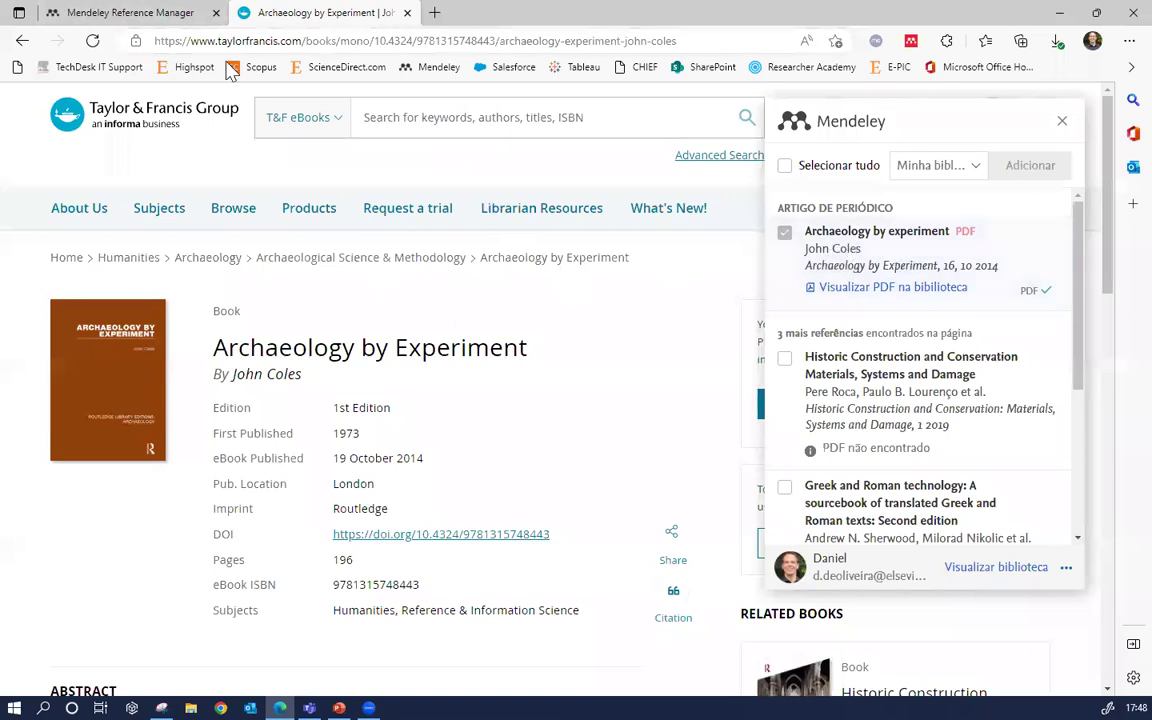
{"action": "left_click", "coordinate": [143, 12]}
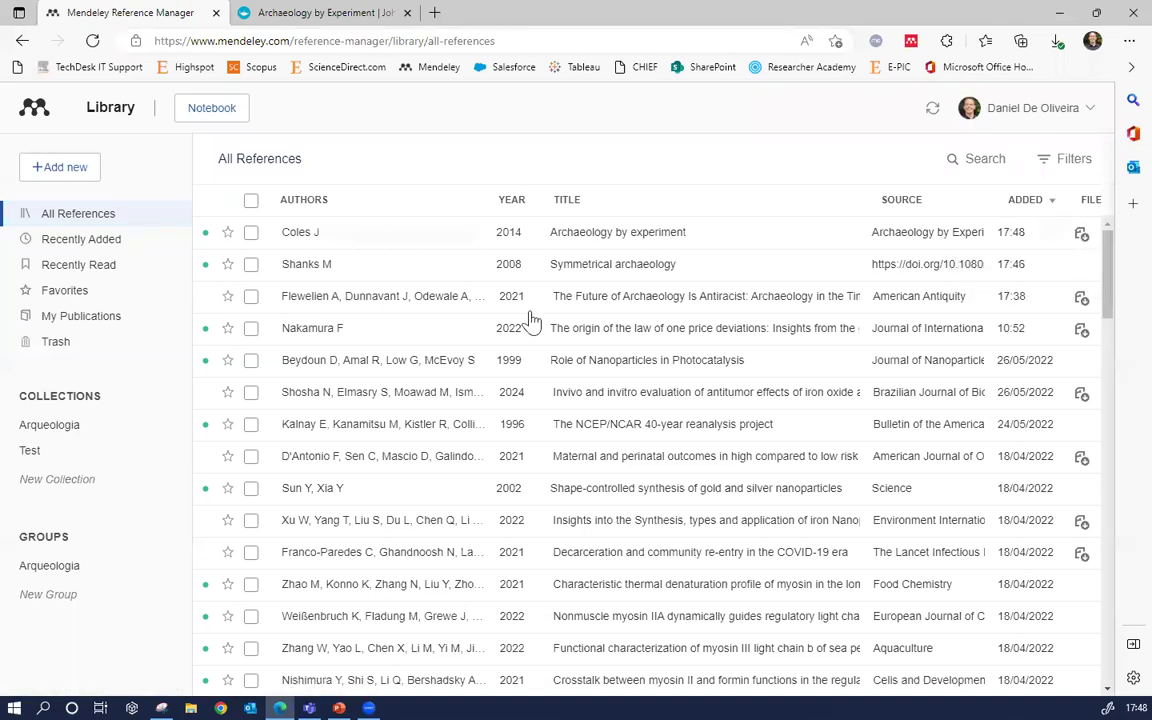
Check the Coles J entry's details, then open the Archaeology by experiment PDF in the reader
{"action": "left_click", "coordinate": [555, 233]}
{"action": "scroll", "coordinate": [890, 357], "scroll_direction": "down", "scroll_amount": 2}
{"action": "scroll", "coordinate": [890, 357], "scroll_direction": "down", "scroll_amount": 3}
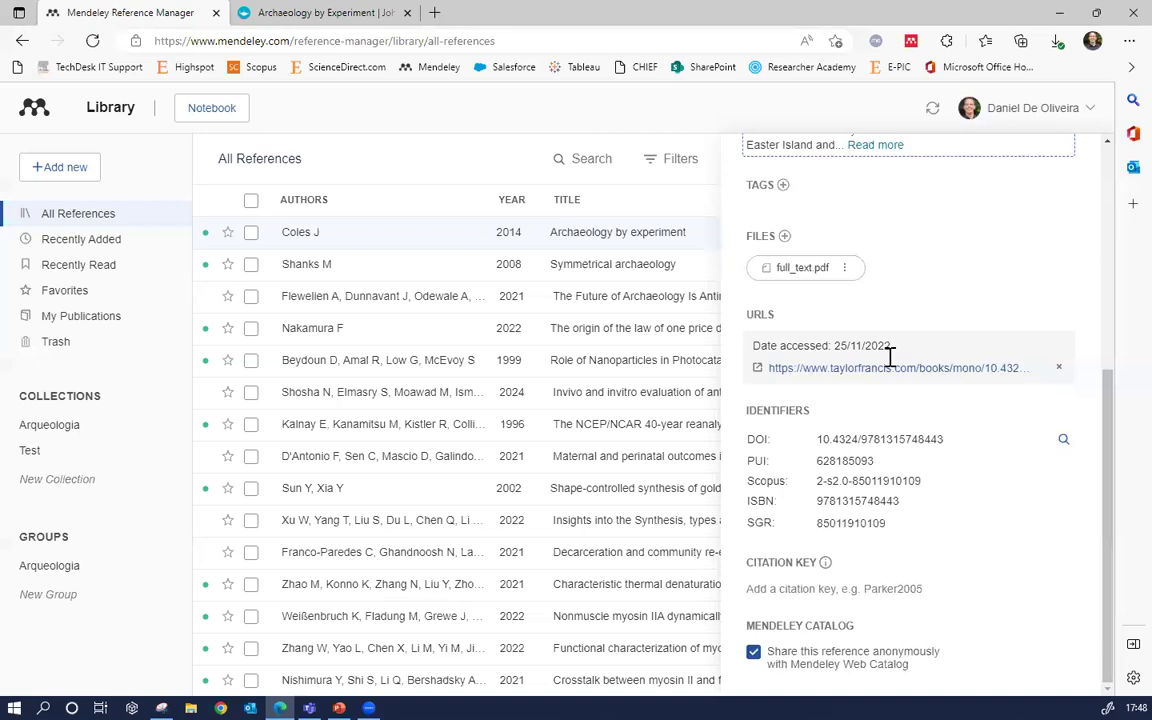
{"action": "scroll", "coordinate": [891, 365], "scroll_direction": "up", "scroll_amount": 5}
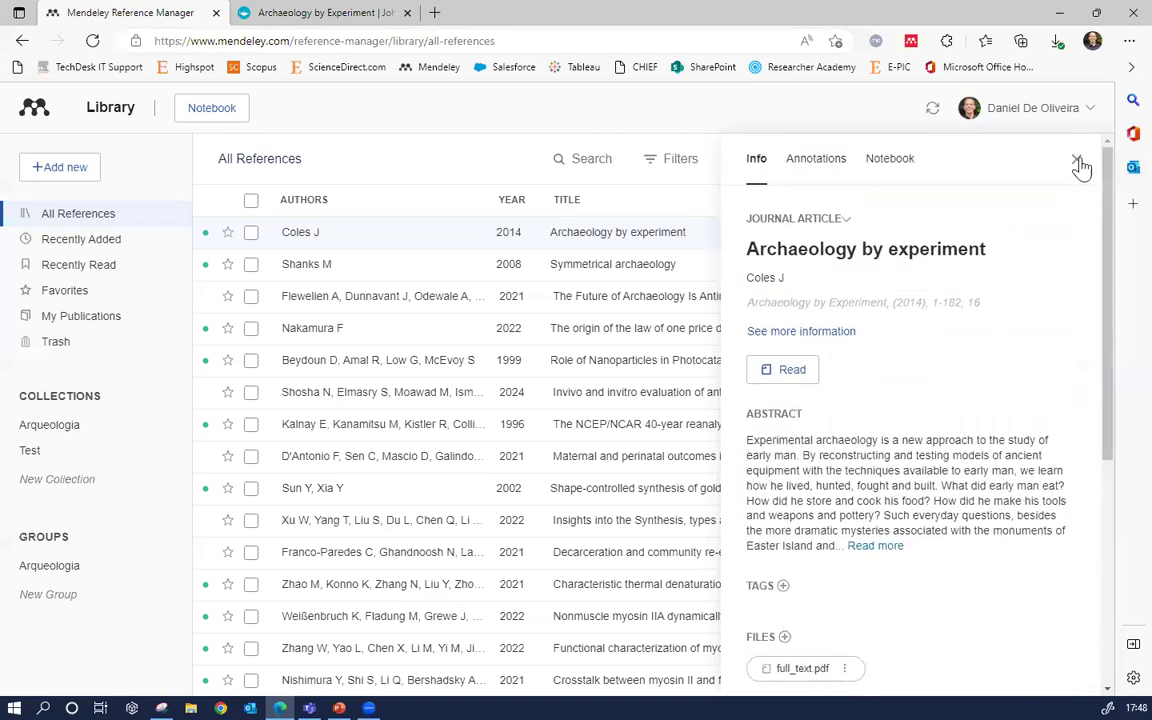
{"action": "left_click", "coordinate": [1077, 159]}
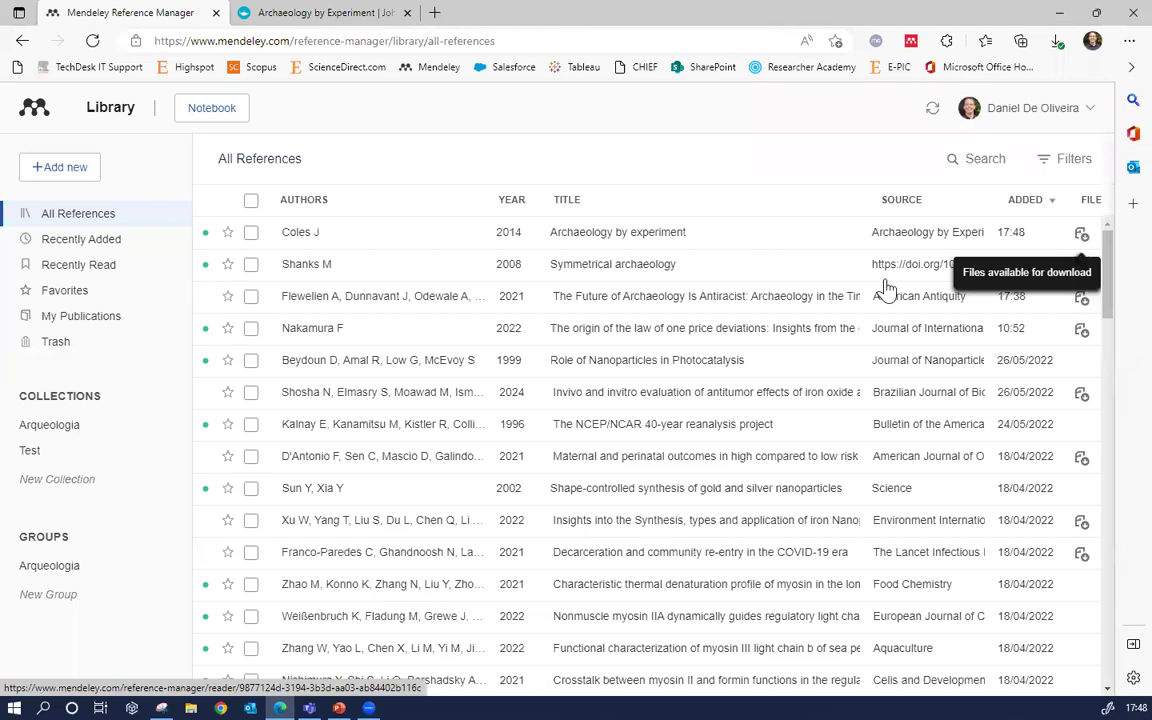
{"action": "left_click", "coordinate": [1082, 236]}
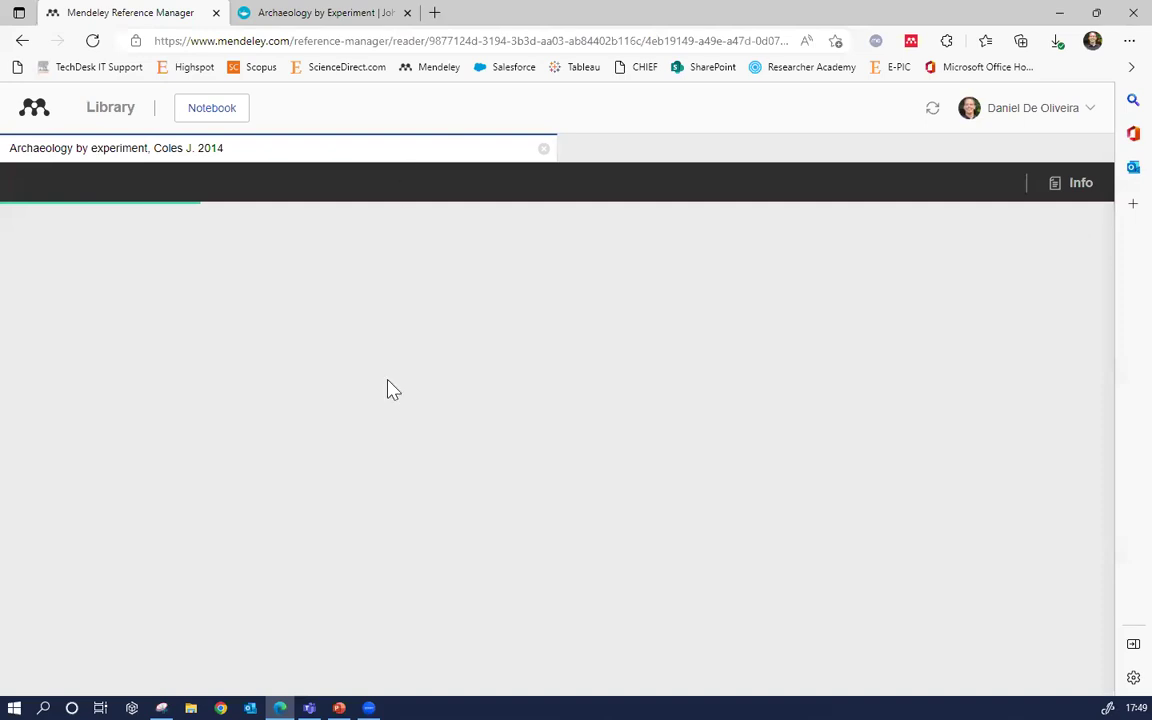
Scroll through the Archaeology by experiment PDF, return to page 1, and close the reader tab
{"action": "scroll", "coordinate": [354, 369], "scroll_direction": "down", "scroll_amount": 3}
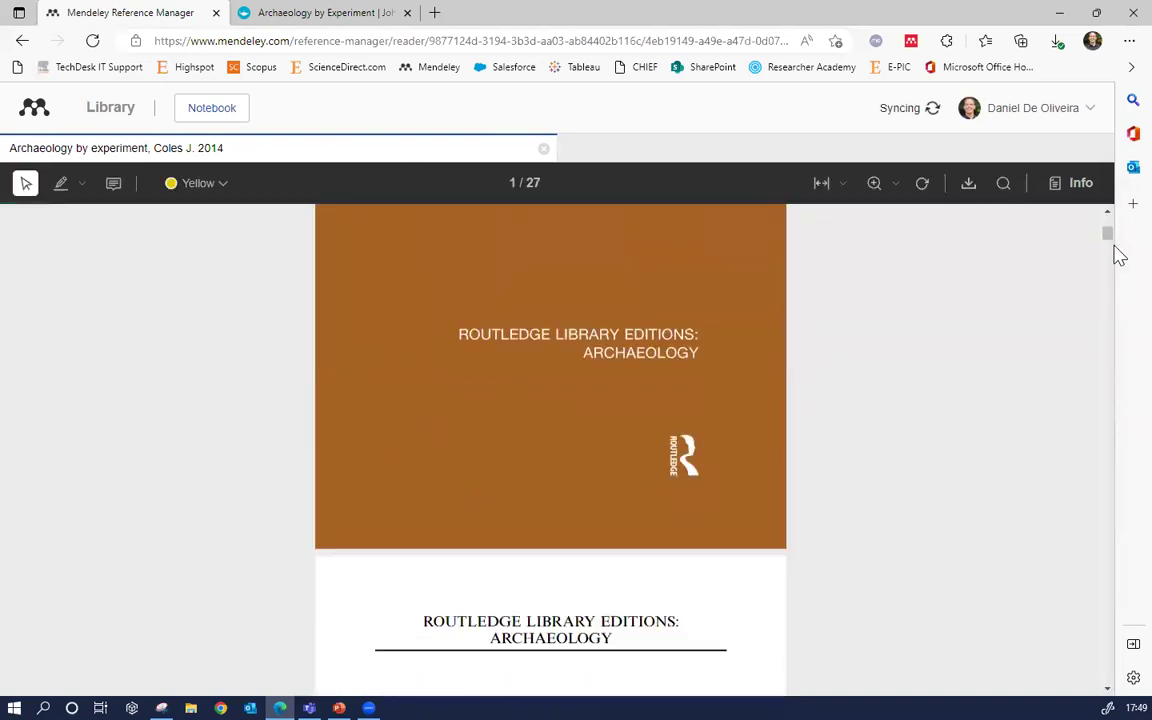
{"action": "left_click_drag", "start_coordinate": [1110, 238], "coordinate": [1118, 450]}
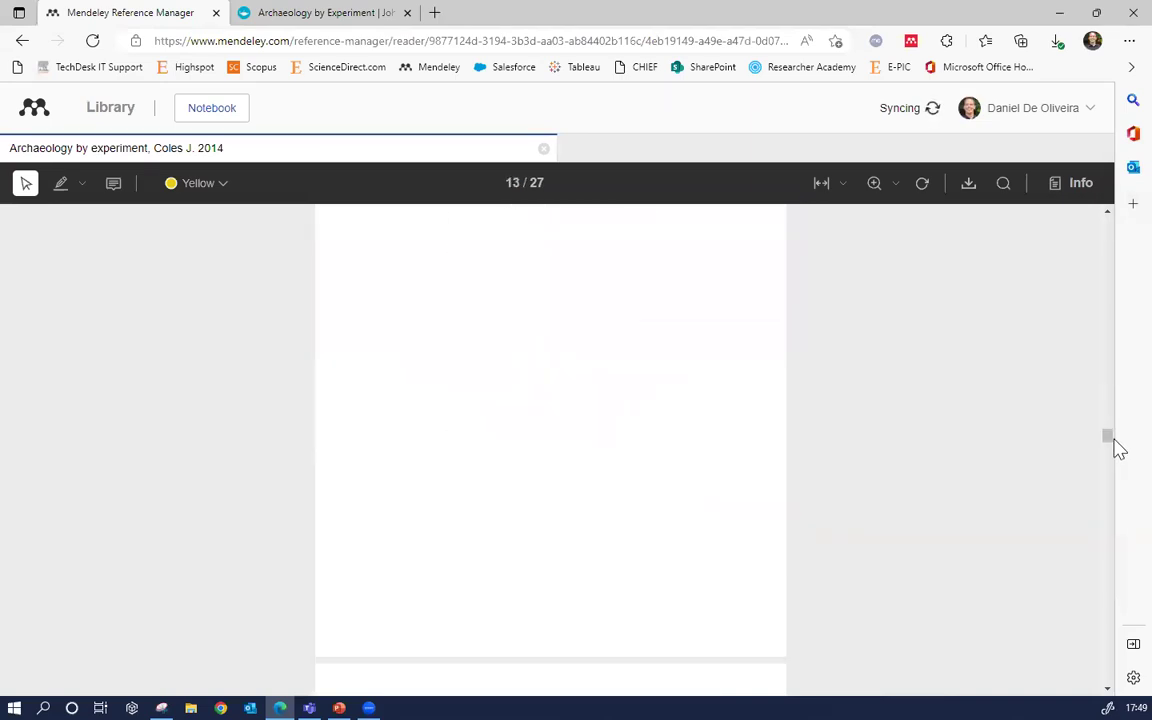
{"action": "left_click_drag", "start_coordinate": [1118, 450], "coordinate": [1100, 218]}
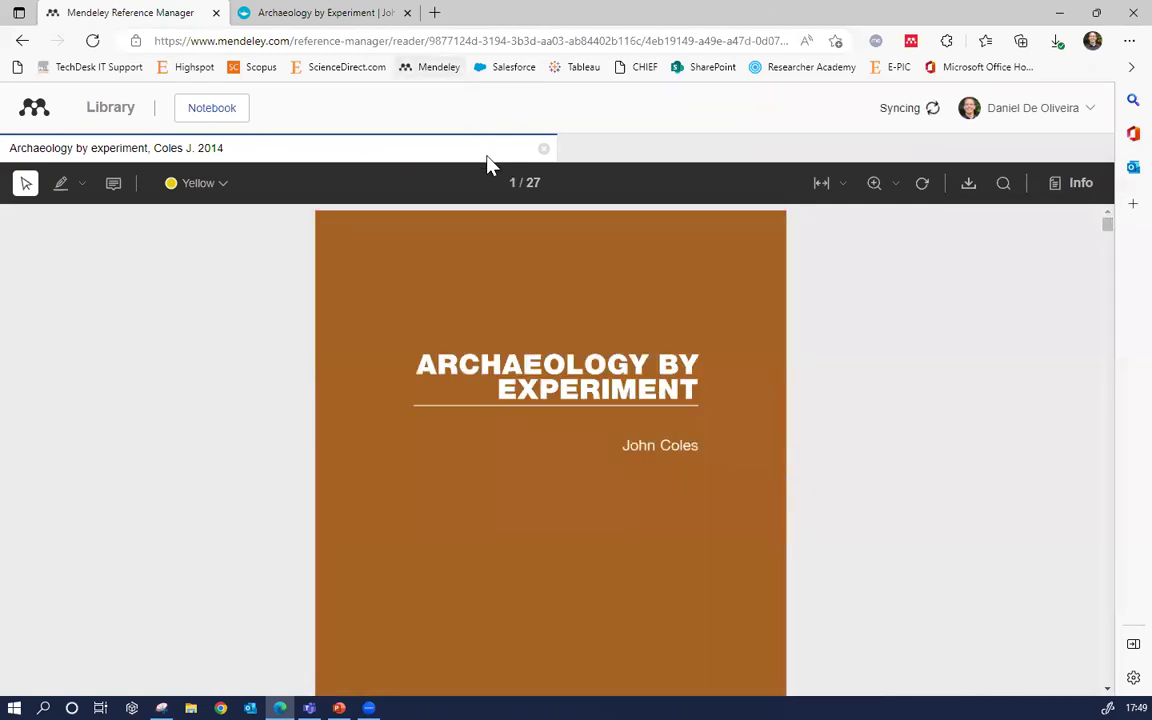
{"action": "left_click", "coordinate": [543, 151]}
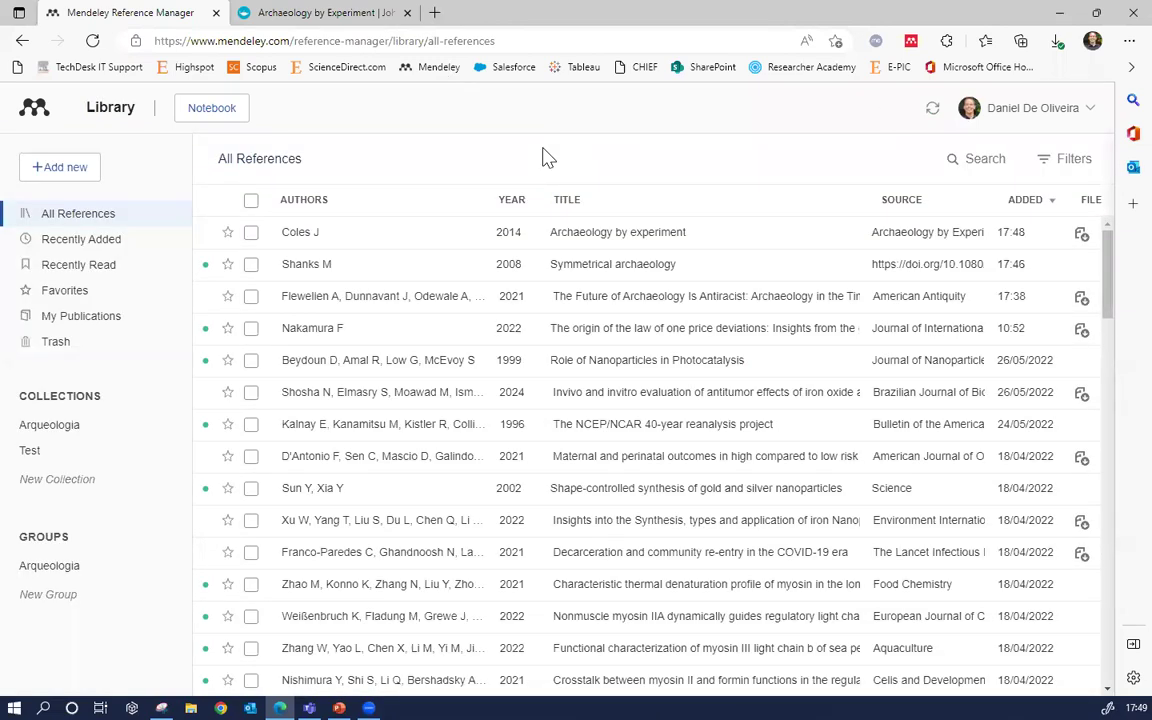
Save the MSN article 'Quem substitui Neymar?' to the Mendeley library with Web Importer
{"action": "left_click", "coordinate": [435, 13]}
{"action": "left_click", "coordinate": [240, 441]}
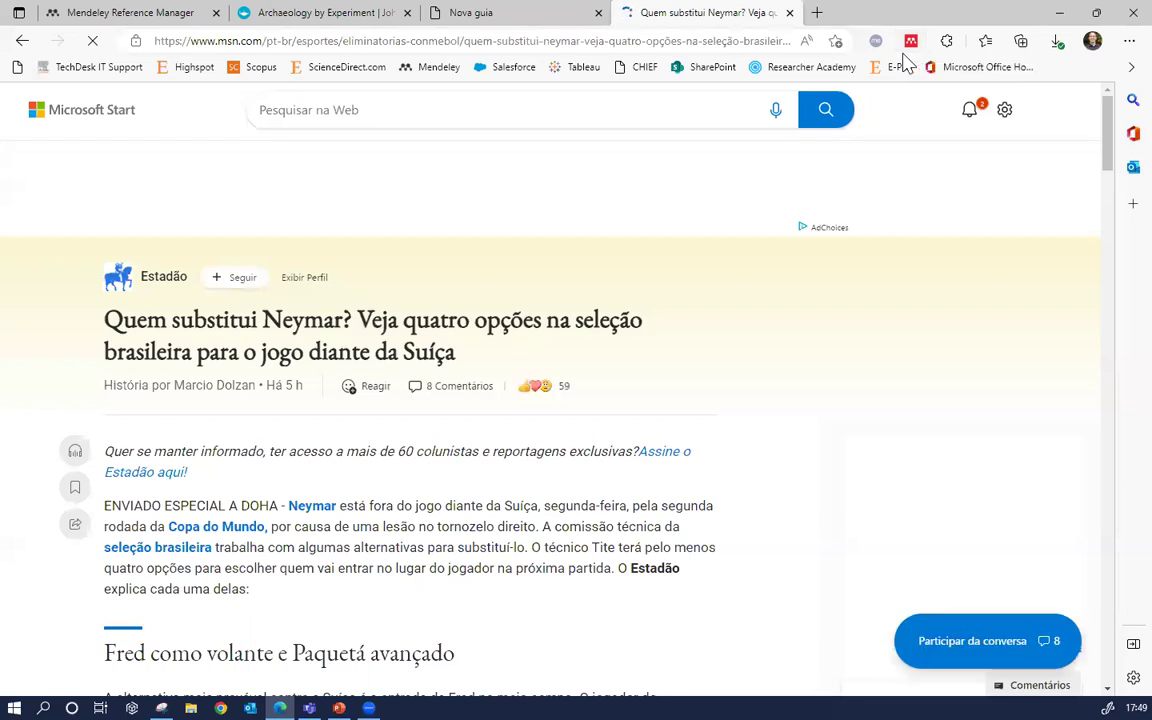
{"action": "left_click", "coordinate": [912, 44]}
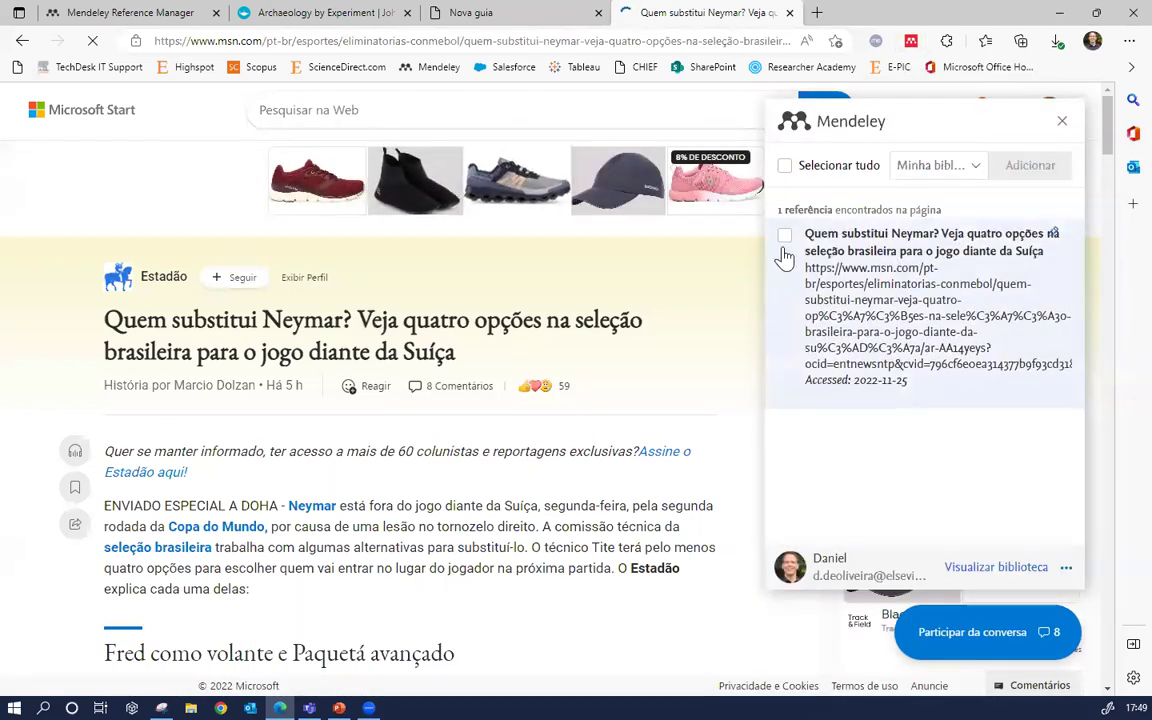
{"action": "left_click", "coordinate": [785, 237]}
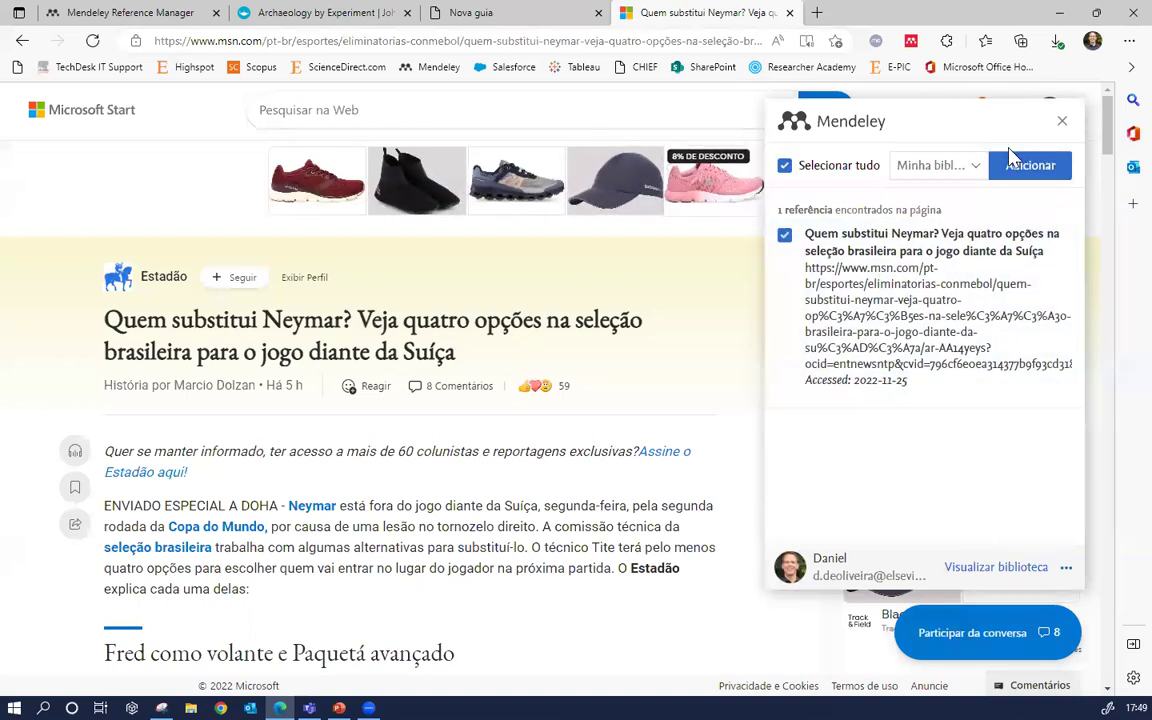
{"action": "left_click", "coordinate": [1028, 172]}
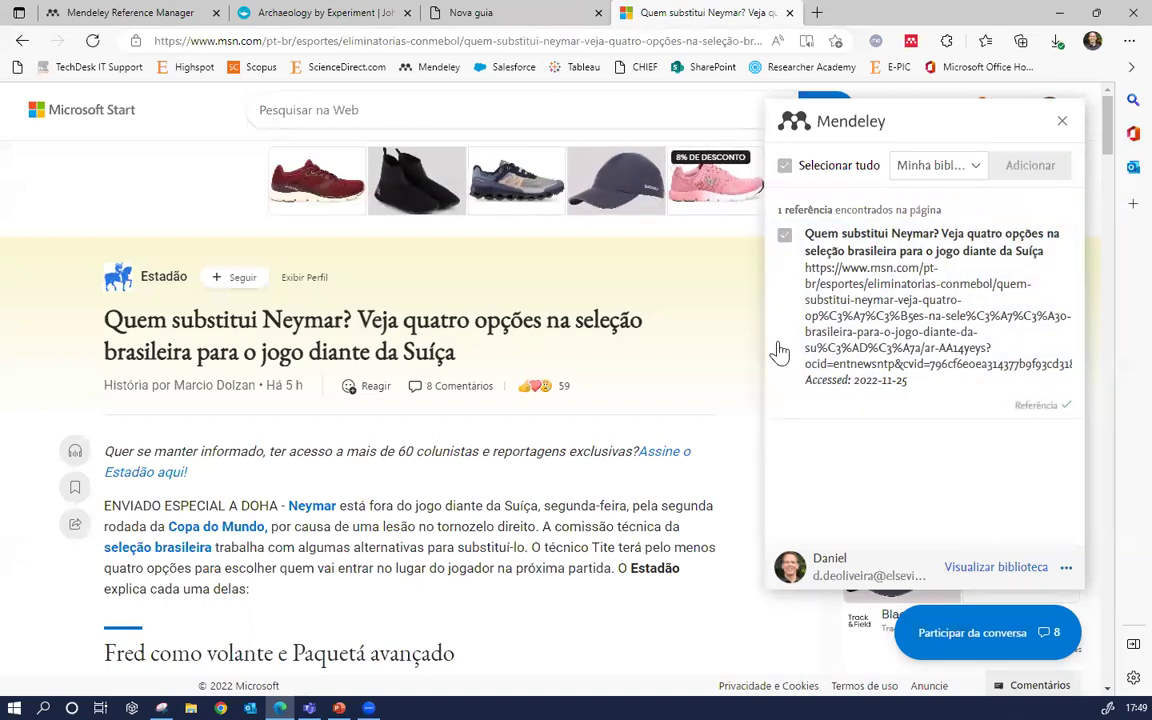
{"action": "left_click", "coordinate": [118, 10]}
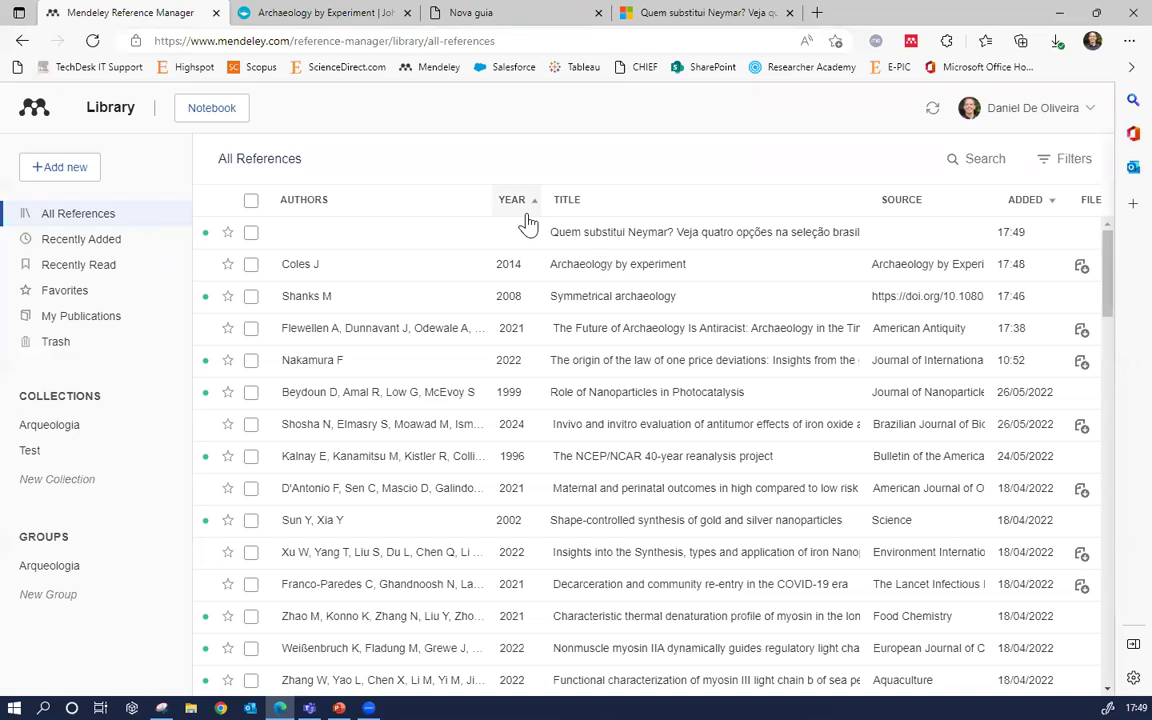
Review the Neymar web page entry's details, including its MSN URL and access date 25/11/2022
{"action": "left_click", "coordinate": [597, 236]}
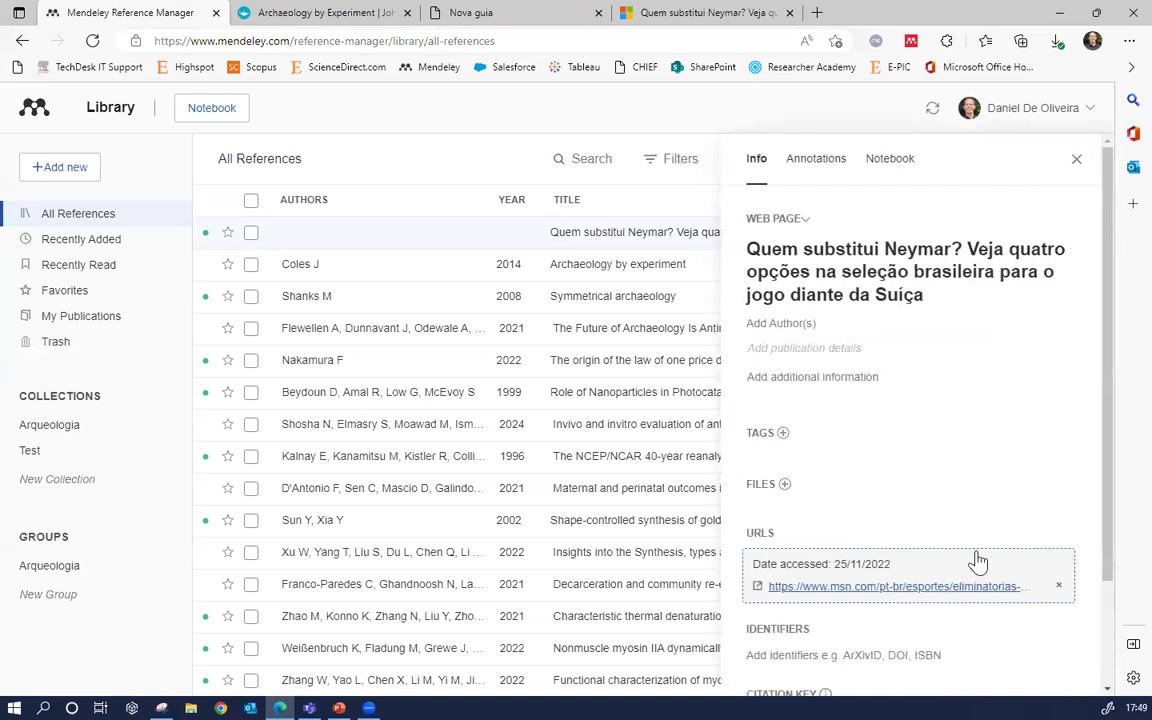
{"action": "scroll", "coordinate": [980, 545], "scroll_direction": "down", "scroll_amount": 1}
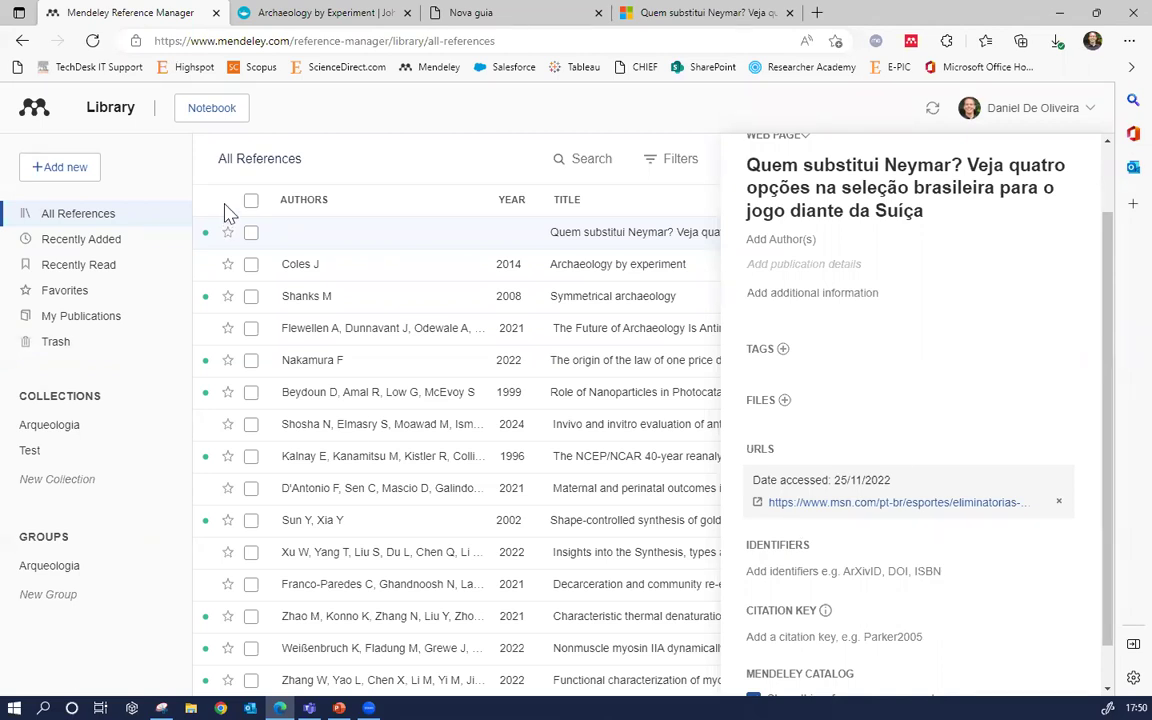
{"action": "scroll", "coordinate": [756, 300], "scroll_direction": "up", "scroll_amount": 2}
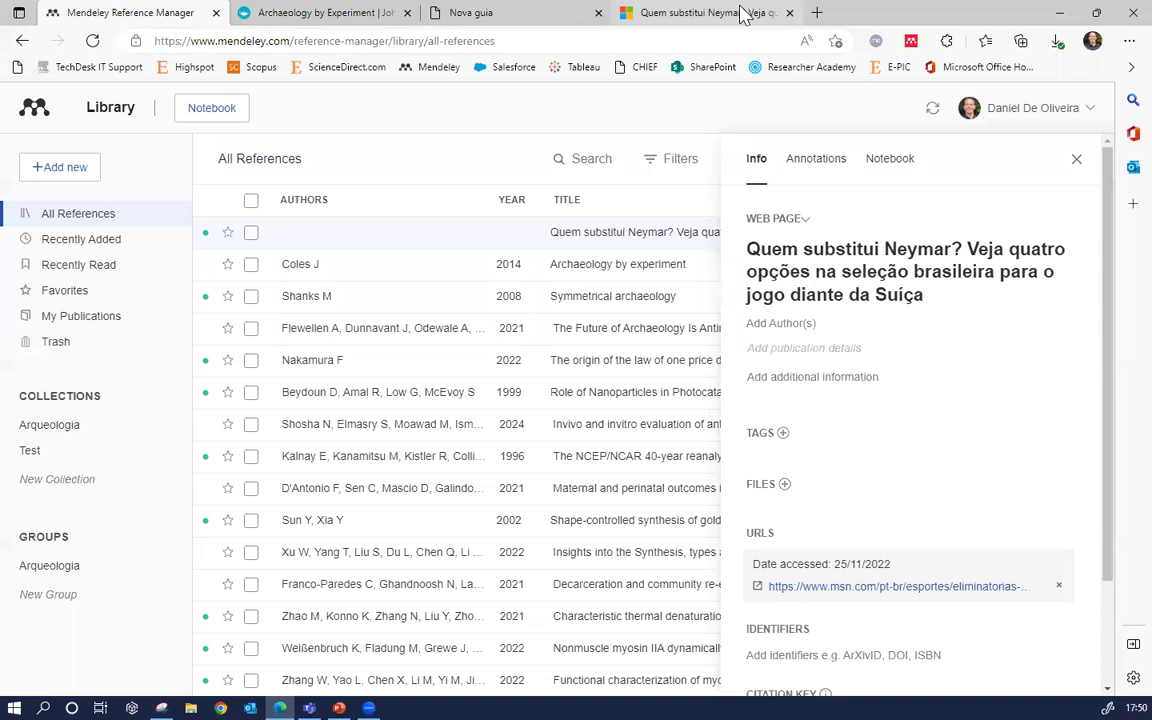
{"action": "left_click", "coordinate": [741, 14]}
Go to YouTube and open the first recommended video, the ESPN FC clip on Portugal versus Ghana
{"action": "left_click", "coordinate": [730, 41]}
{"action": "type", "text": "youtube.com"}
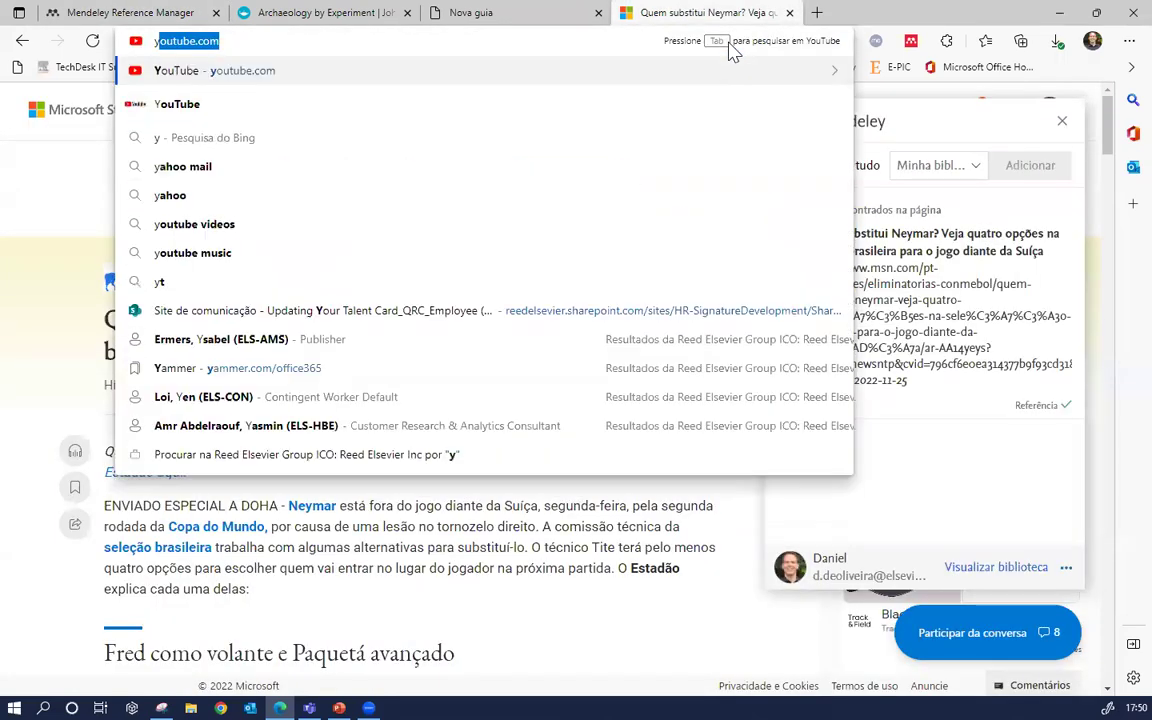
{"action": "key", "text": "Return"}
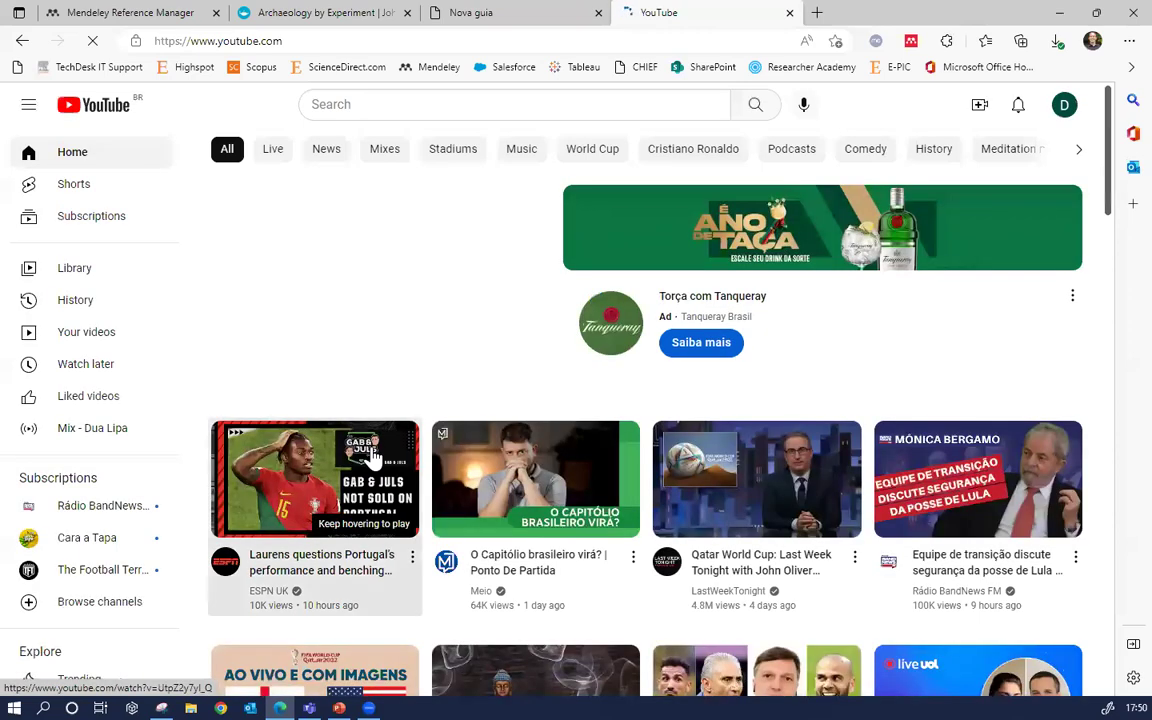
{"action": "left_click", "coordinate": [373, 455]}
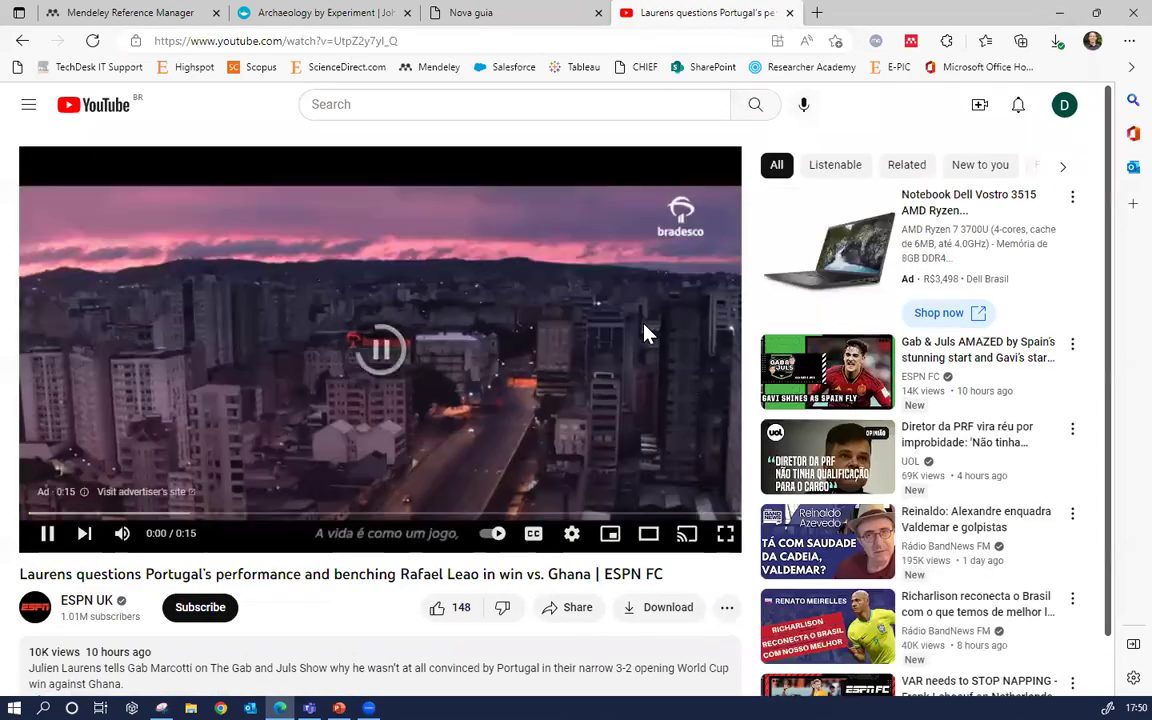
{"action": "double_click", "coordinate": [645, 333]}
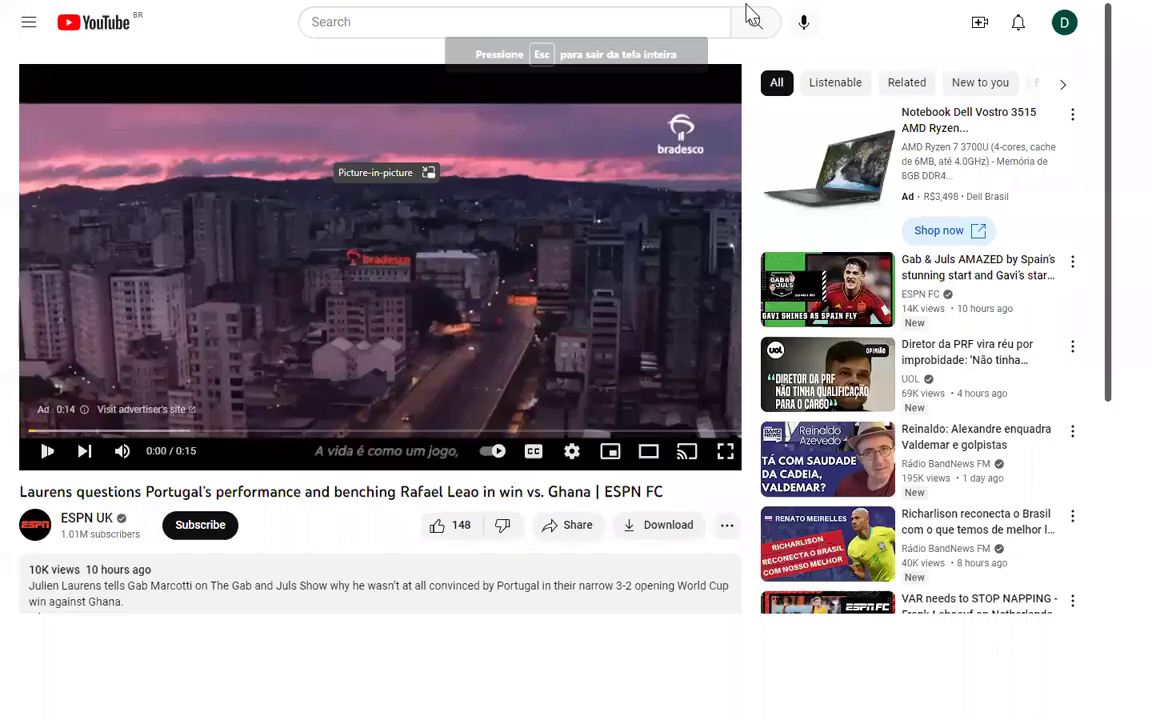
{"action": "key", "text": "Escape"}
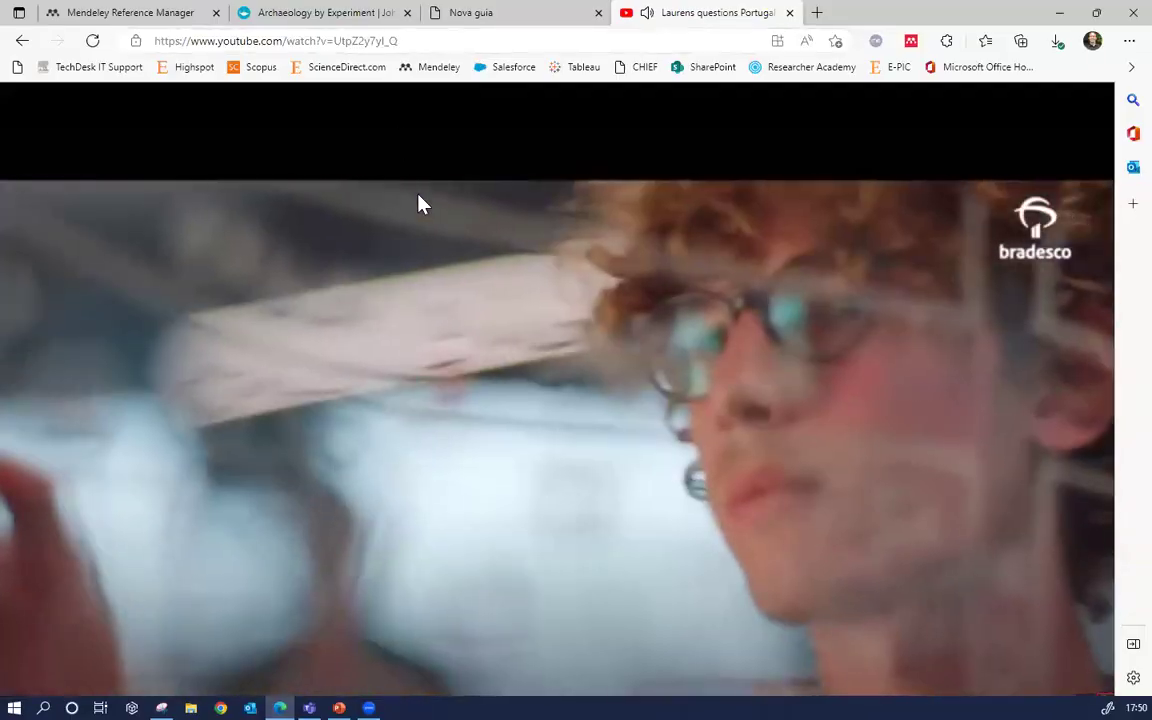
{"action": "left_click", "coordinate": [427, 237]}
Save the video 'Laurens questions Portugal's performance…' to Mendeley with Web Importer
{"action": "left_click", "coordinate": [910, 41]}
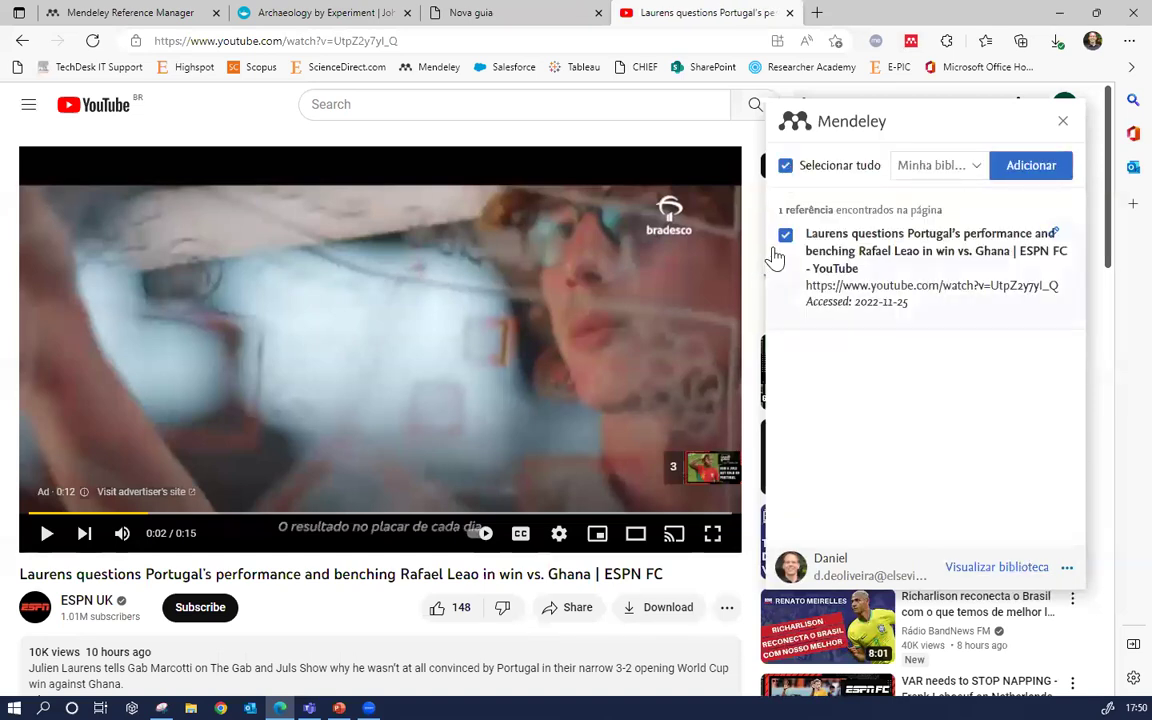
{"action": "left_click", "coordinate": [1020, 167]}
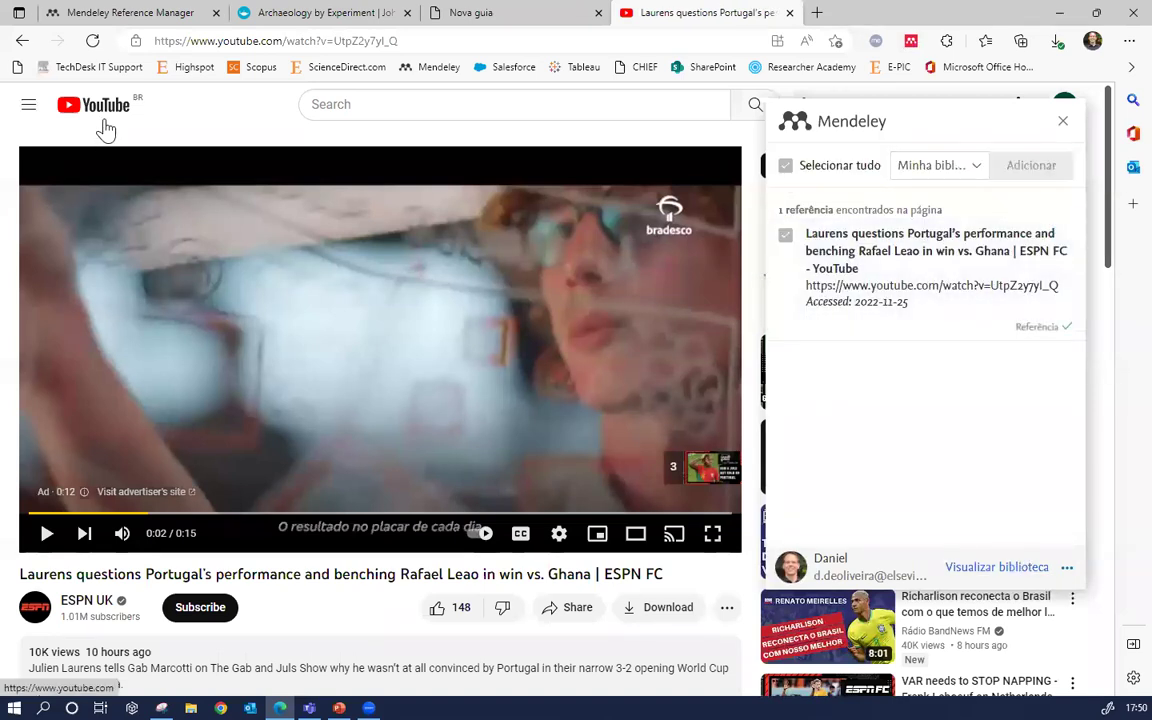
{"action": "left_click", "coordinate": [95, 12]}
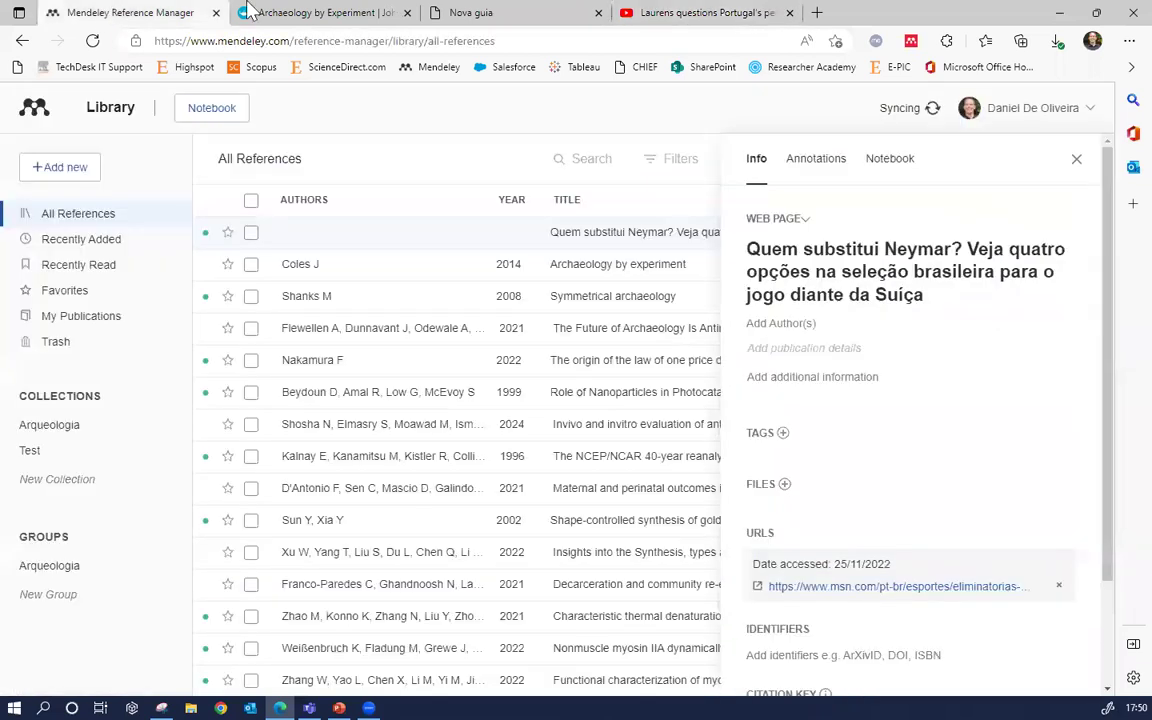
Close the Neymar details, inspect the YouTube reference's details and URL, then close that panel
{"action": "left_click", "coordinate": [1076, 158]}
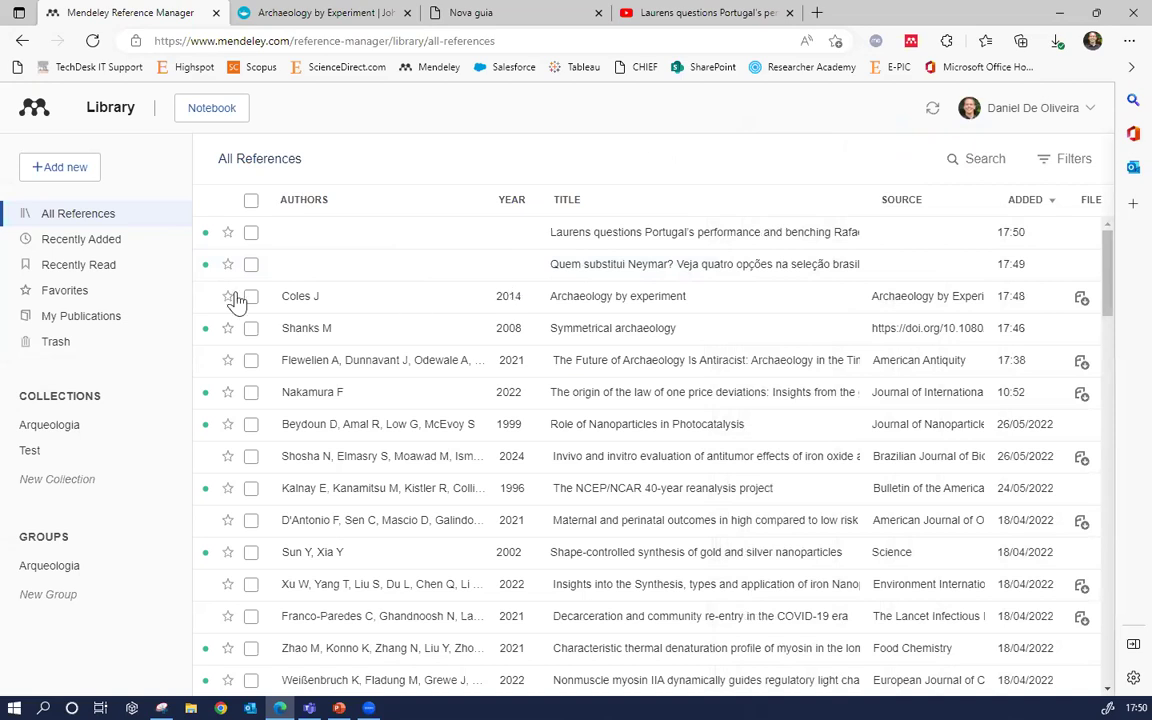
{"action": "left_click", "coordinate": [905, 234]}
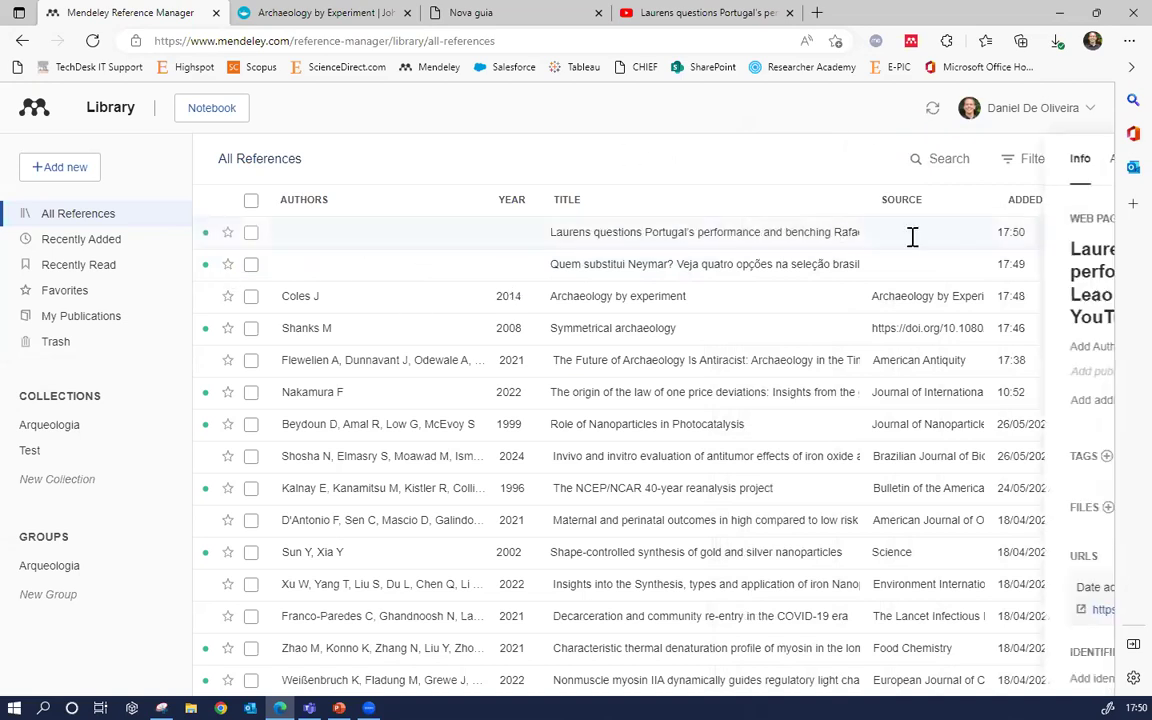
{"action": "scroll", "coordinate": [874, 442], "scroll_direction": "down", "scroll_amount": 3}
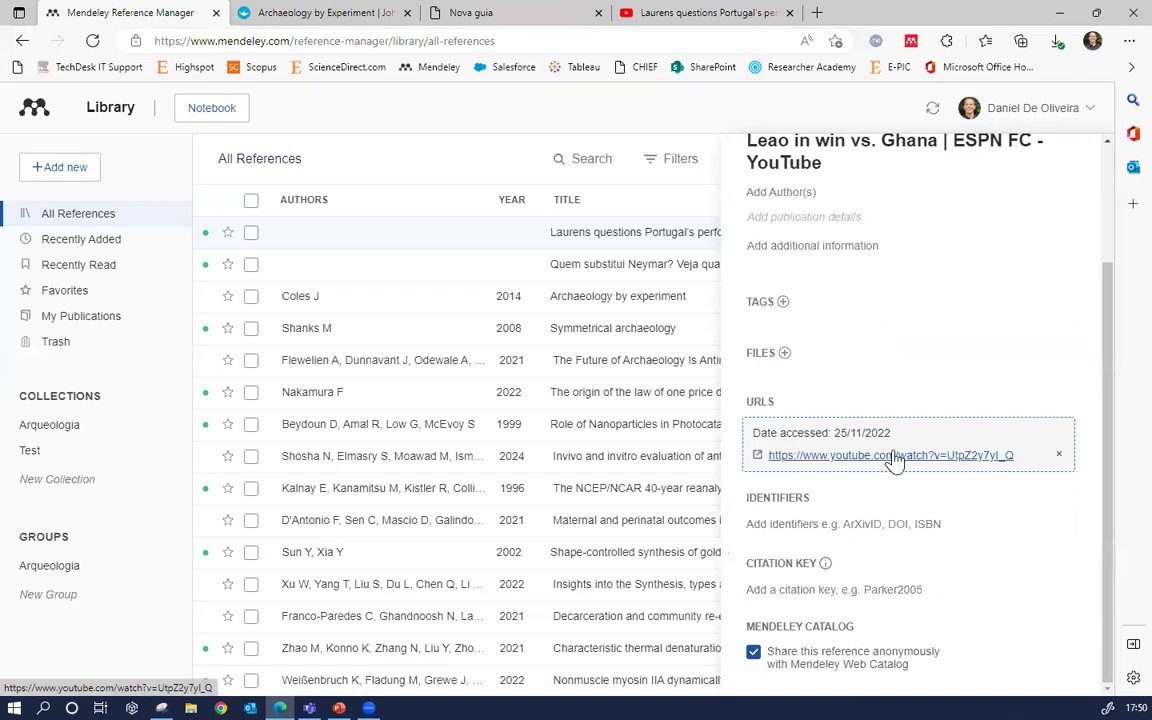
{"action": "scroll", "coordinate": [893, 460], "scroll_direction": "up", "scroll_amount": 3}
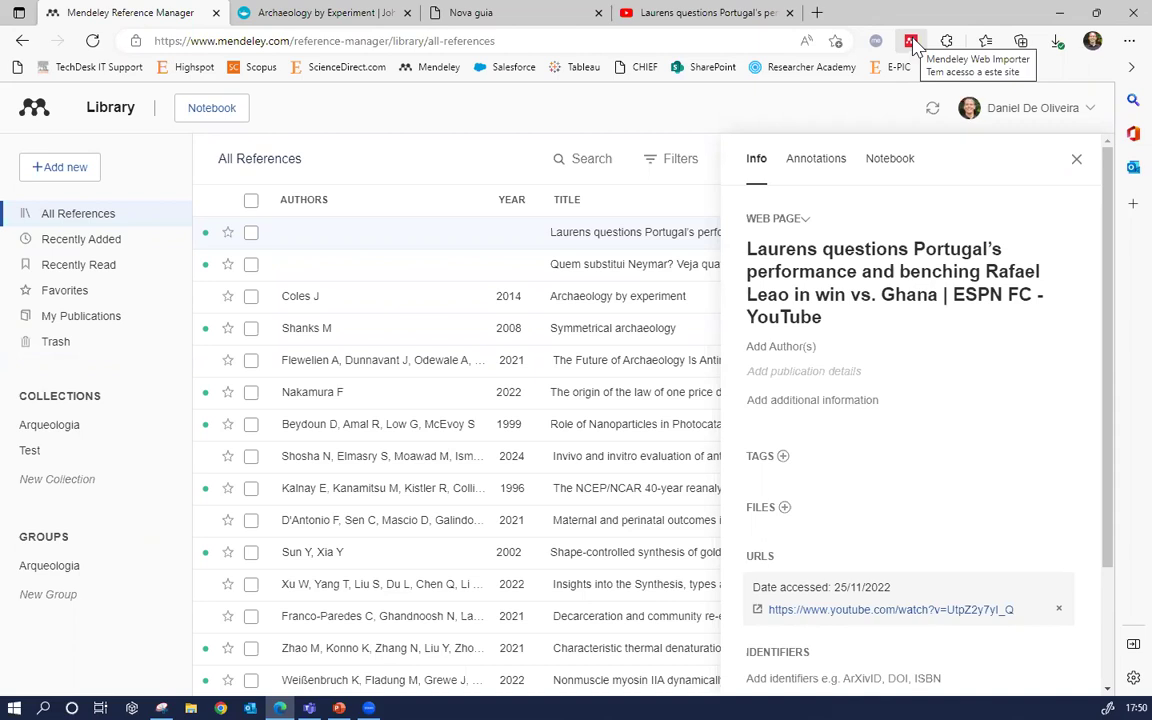
{"action": "left_click", "coordinate": [1077, 161]}
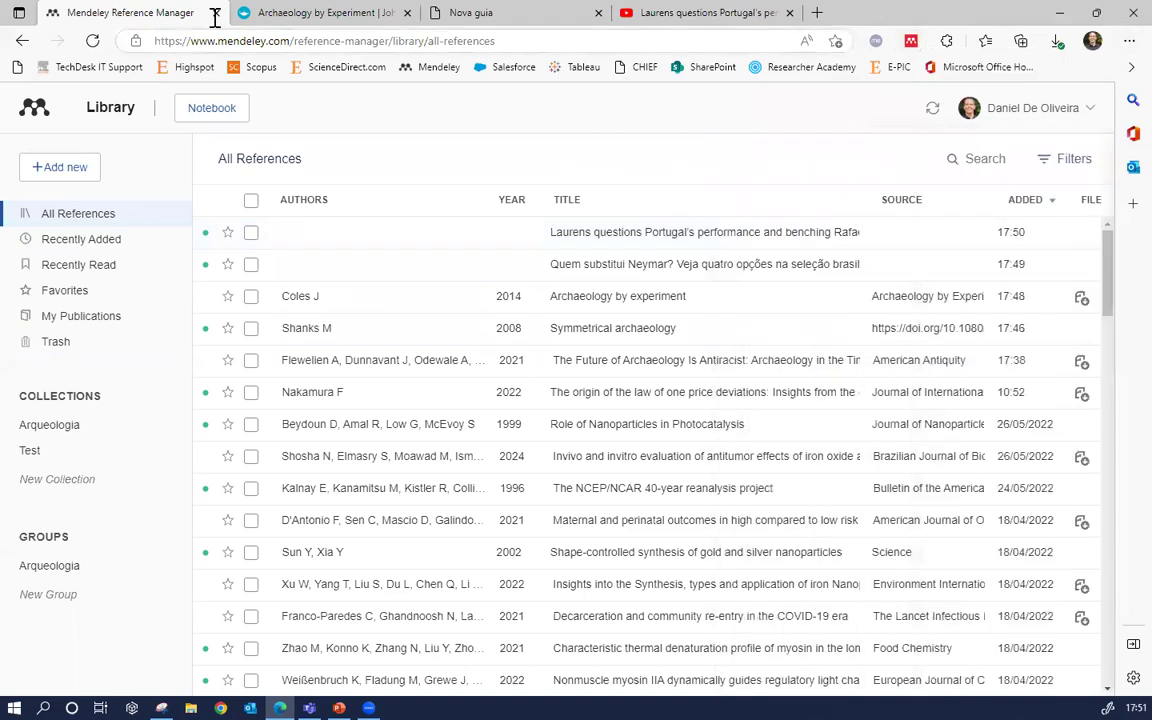
{"action": "left_click", "coordinate": [408, 13]}
Close the leftover tabs, sign out of Mendeley, and browse to the Mendeley Cite product page
{"action": "left_click", "coordinate": [408, 13]}
{"action": "left_click", "coordinate": [408, 13]}
{"action": "left_click", "coordinate": [1046, 112]}
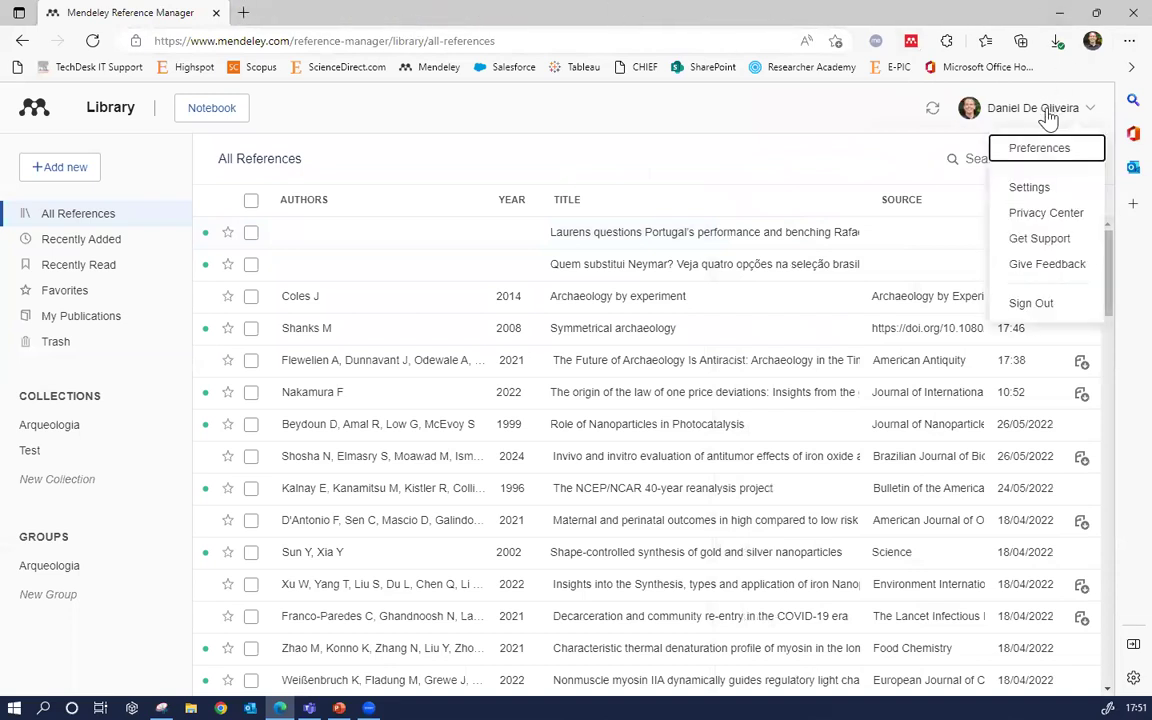
{"action": "left_click", "coordinate": [1049, 303]}
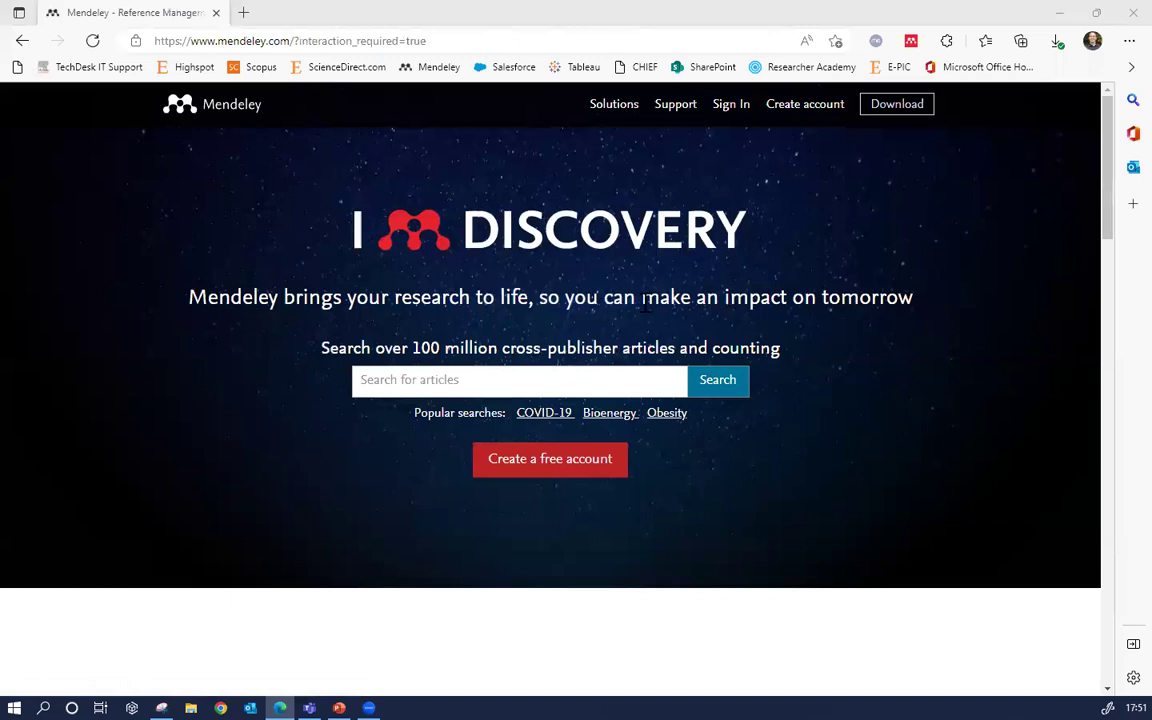
{"action": "left_click", "coordinate": [614, 116]}
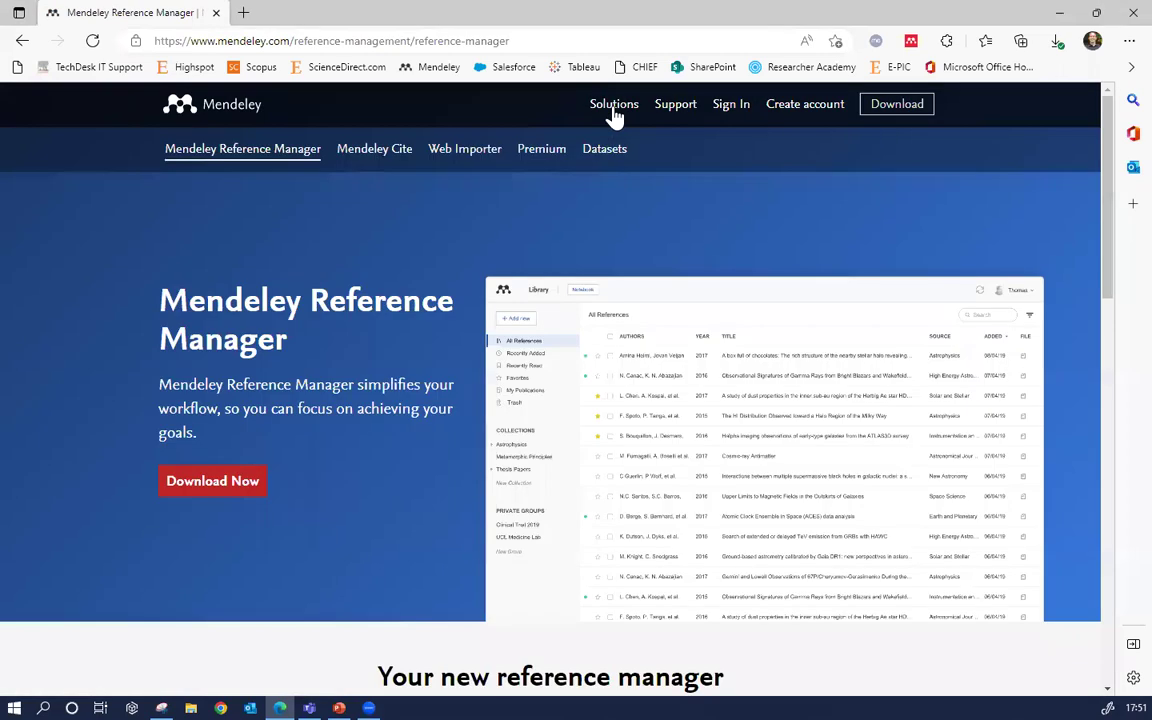
{"action": "left_click", "coordinate": [374, 150]}
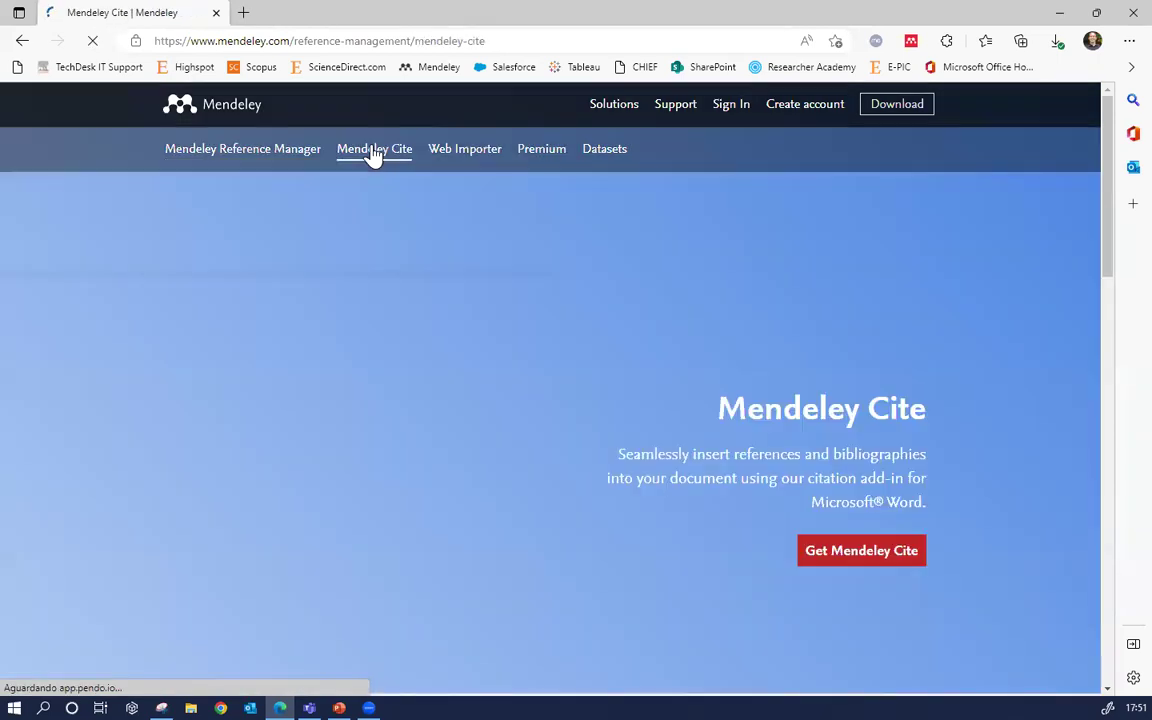
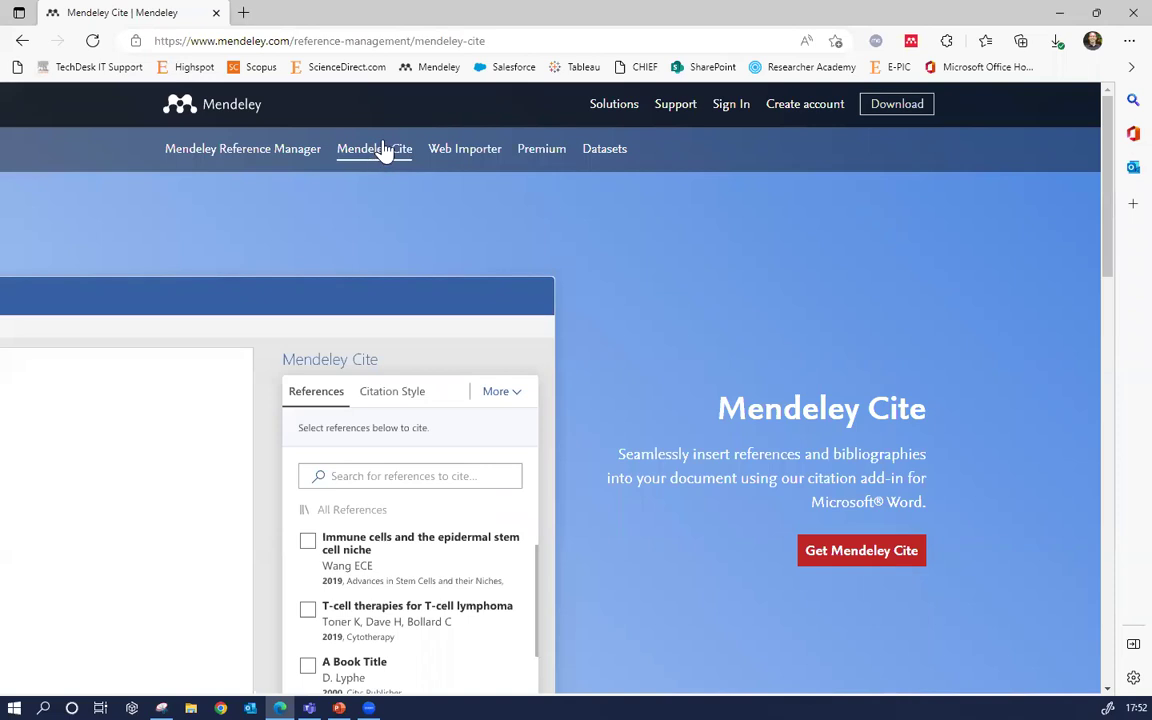
Obtain the Mendeley Cite add-in from AppSource and open it in Word Online
{"action": "left_click", "coordinate": [847, 558]}
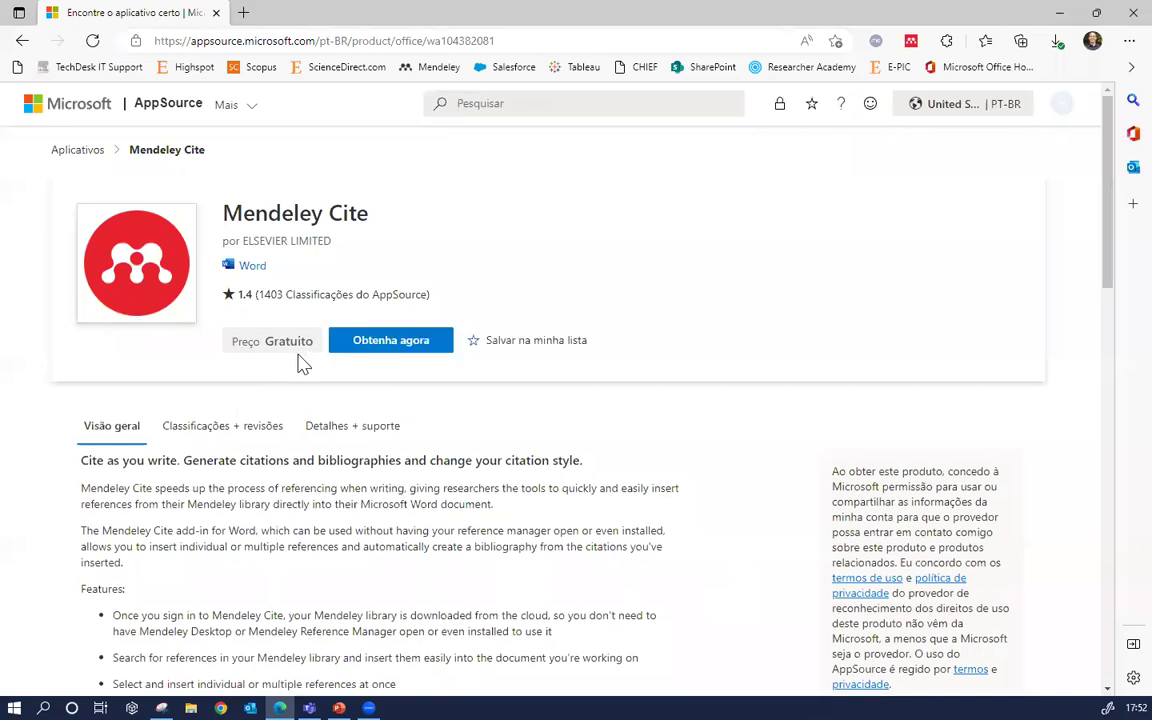
{"action": "left_click", "coordinate": [385, 350]}
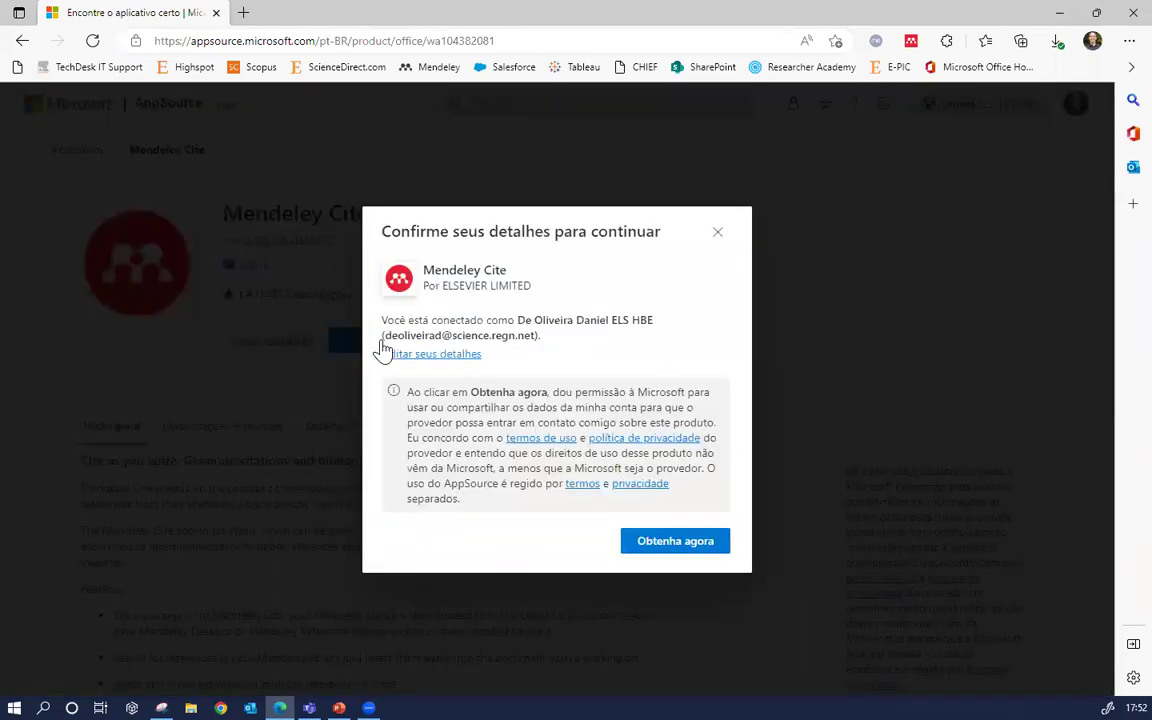
{"action": "left_click", "coordinate": [675, 544]}
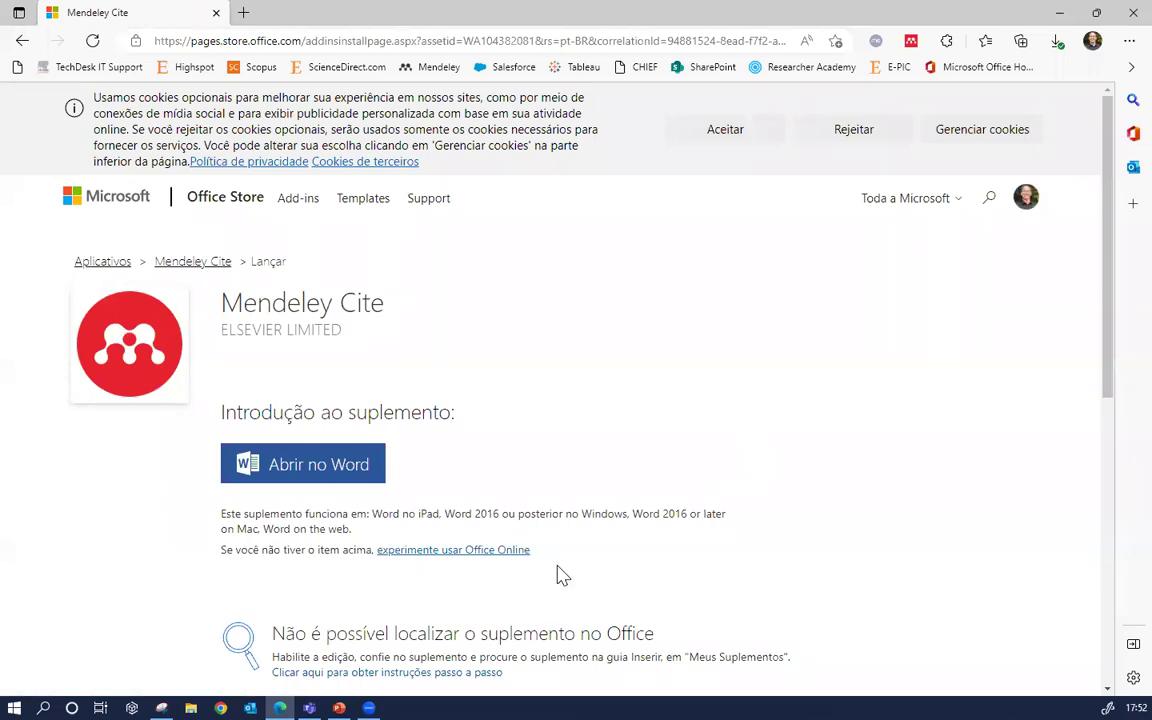
{"action": "left_click", "coordinate": [495, 559]}
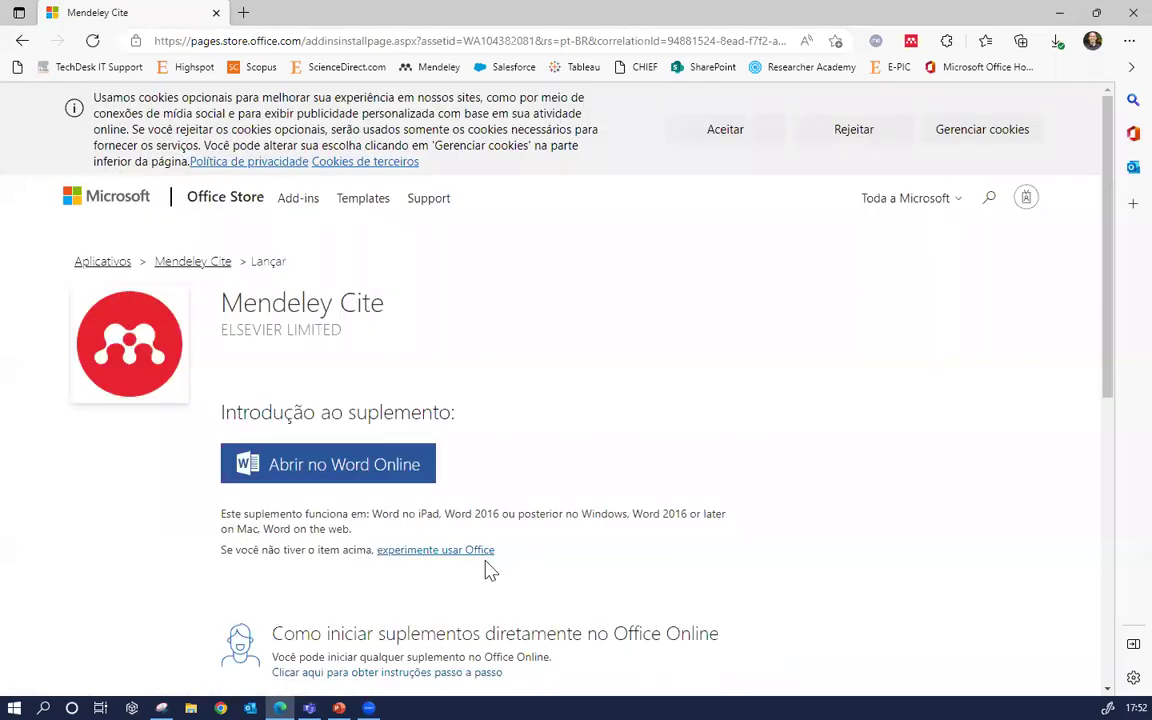
{"action": "left_click", "coordinate": [378, 479]}
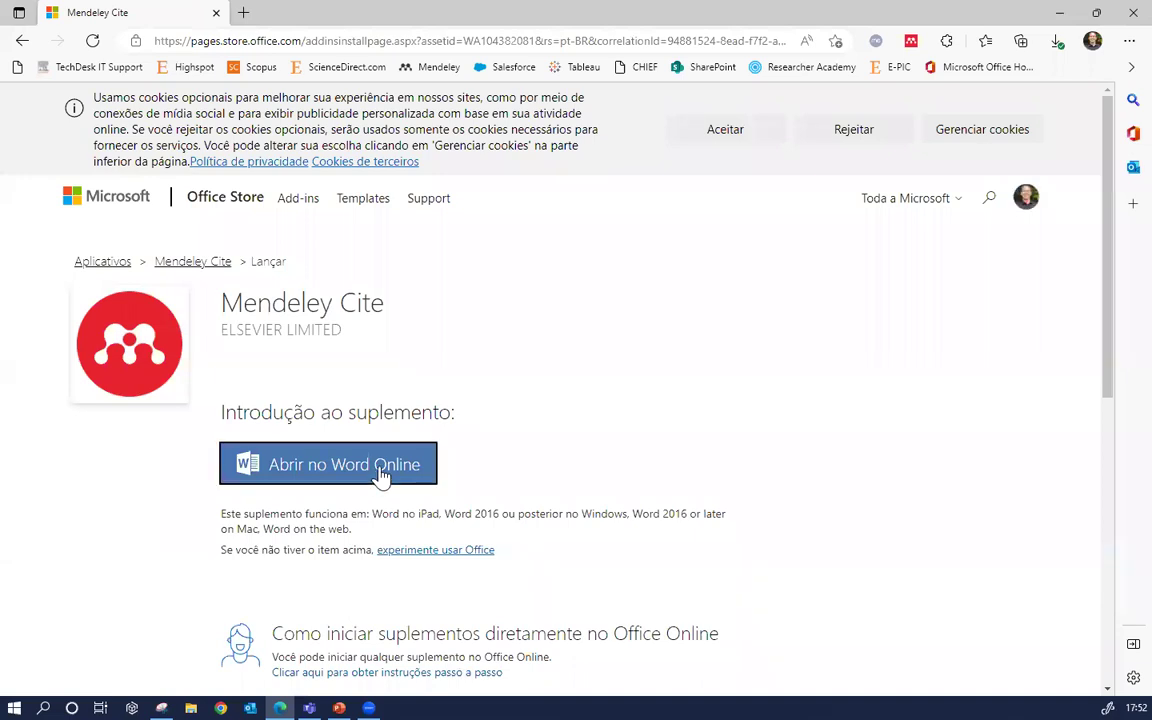
{"action": "left_click", "coordinate": [340, 476]}
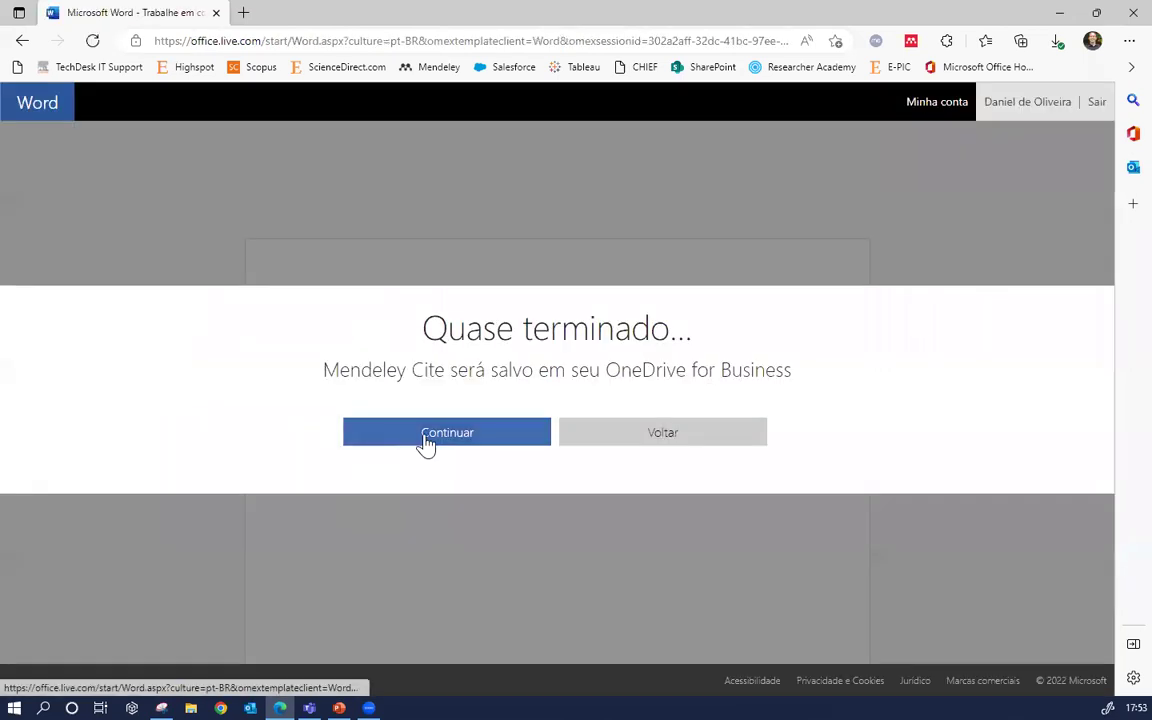
Save Mendeley Cite to OneDrive, then create a new document via File > New, retrying after the error
{"action": "left_click", "coordinate": [426, 440]}
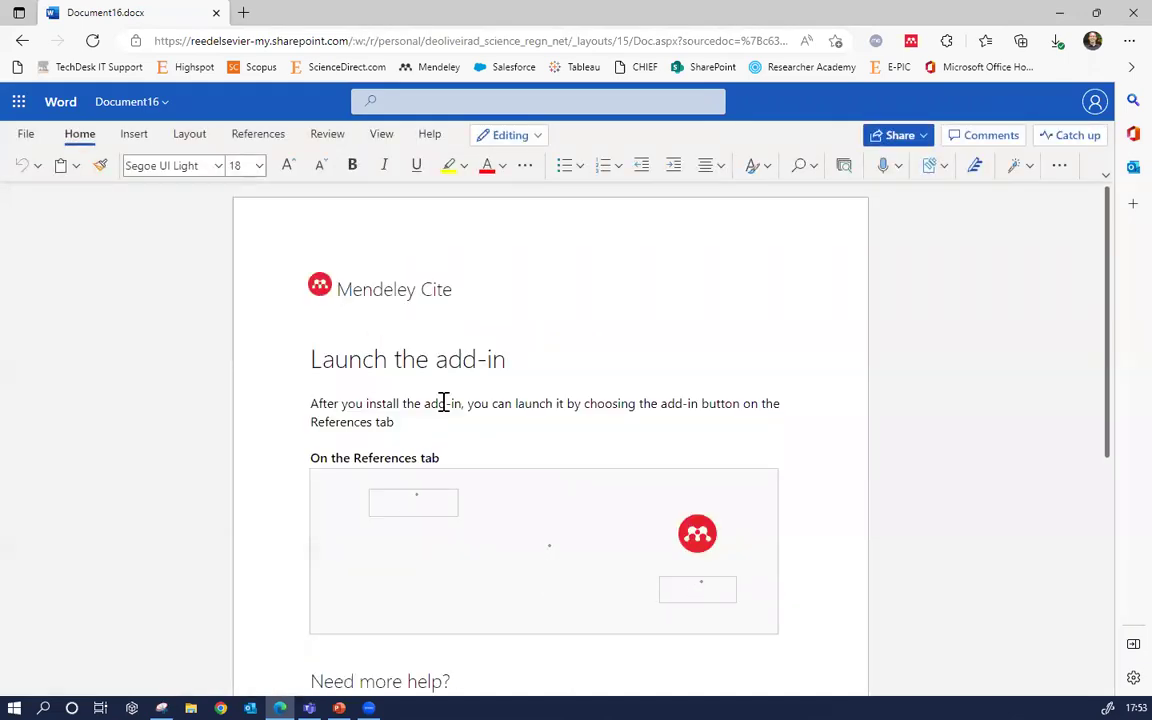
{"action": "left_click", "coordinate": [27, 127]}
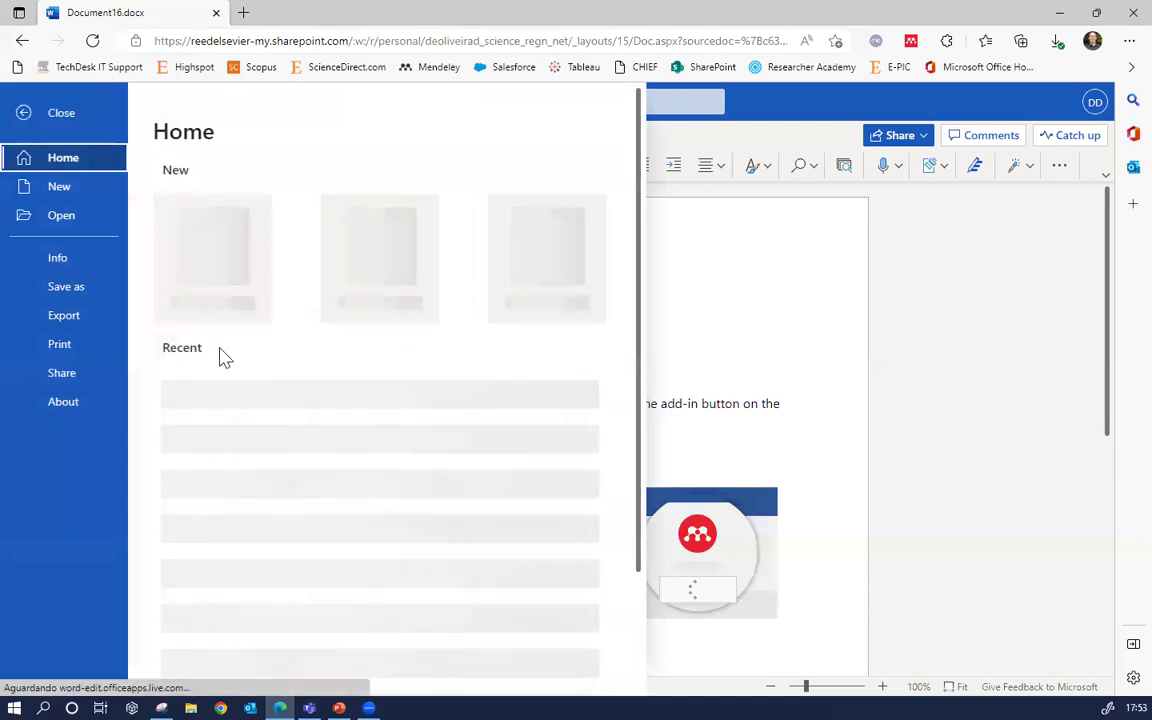
{"action": "left_click", "coordinate": [198, 266]}
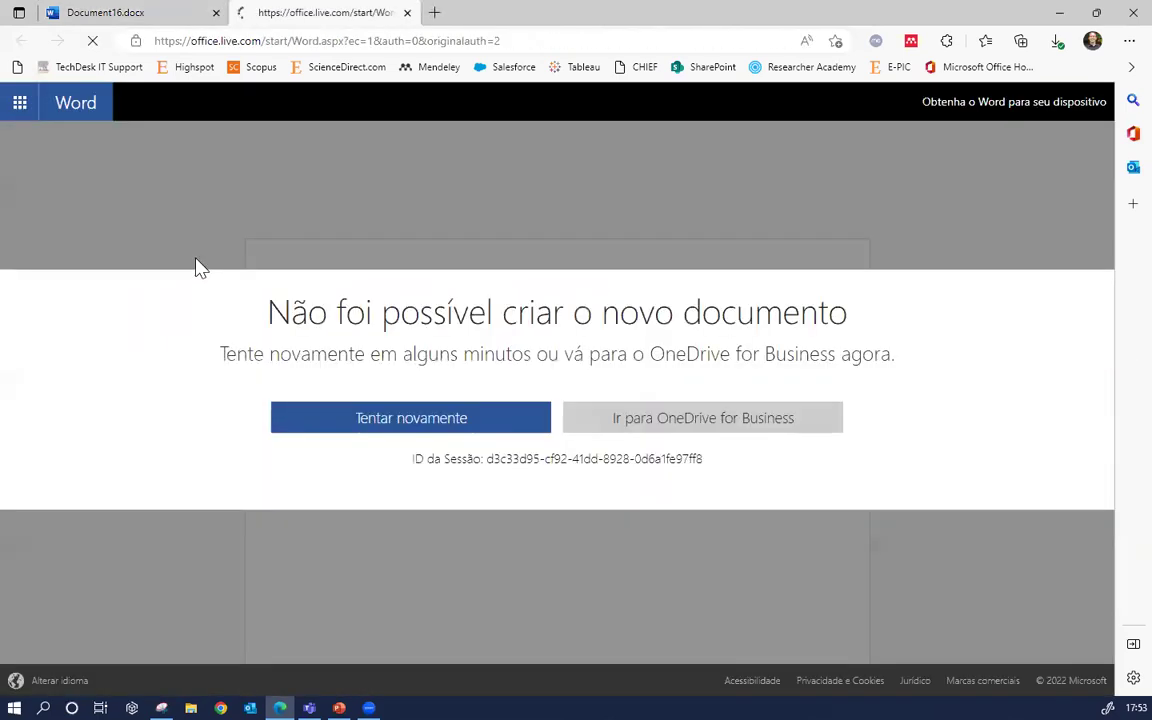
{"action": "left_click", "coordinate": [428, 420]}
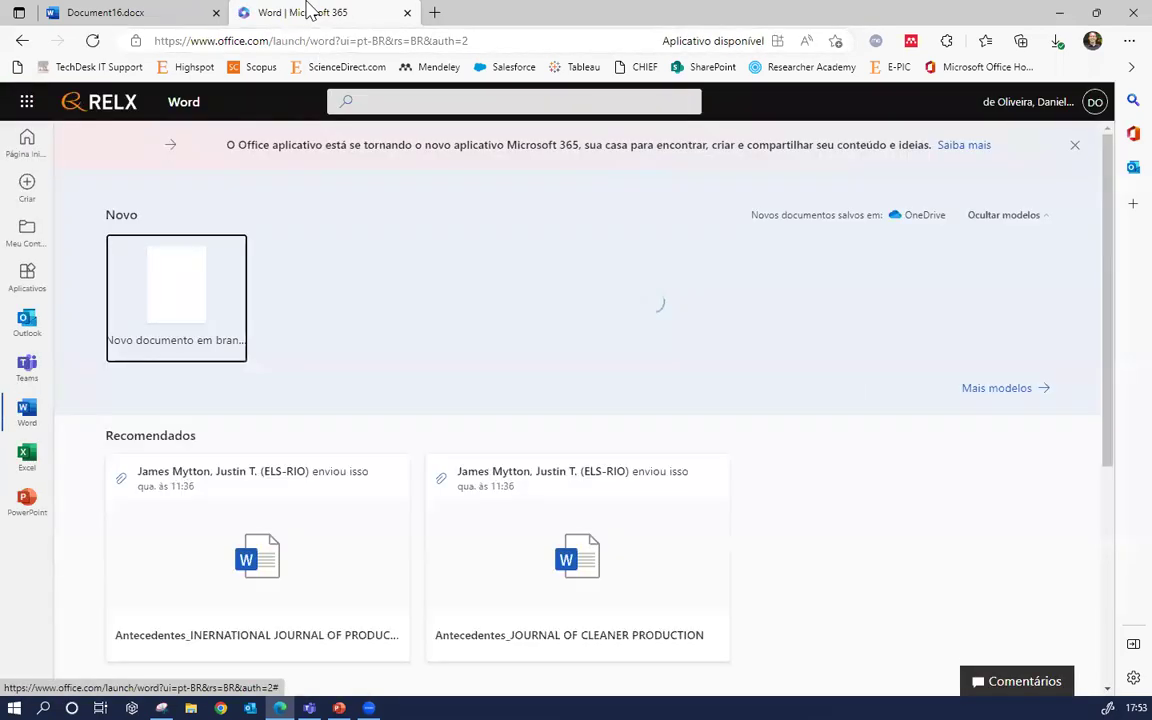
Create blank Document17, type a line of filler text, and launch Mendeley Cite from References
{"action": "left_click", "coordinate": [186, 295]}
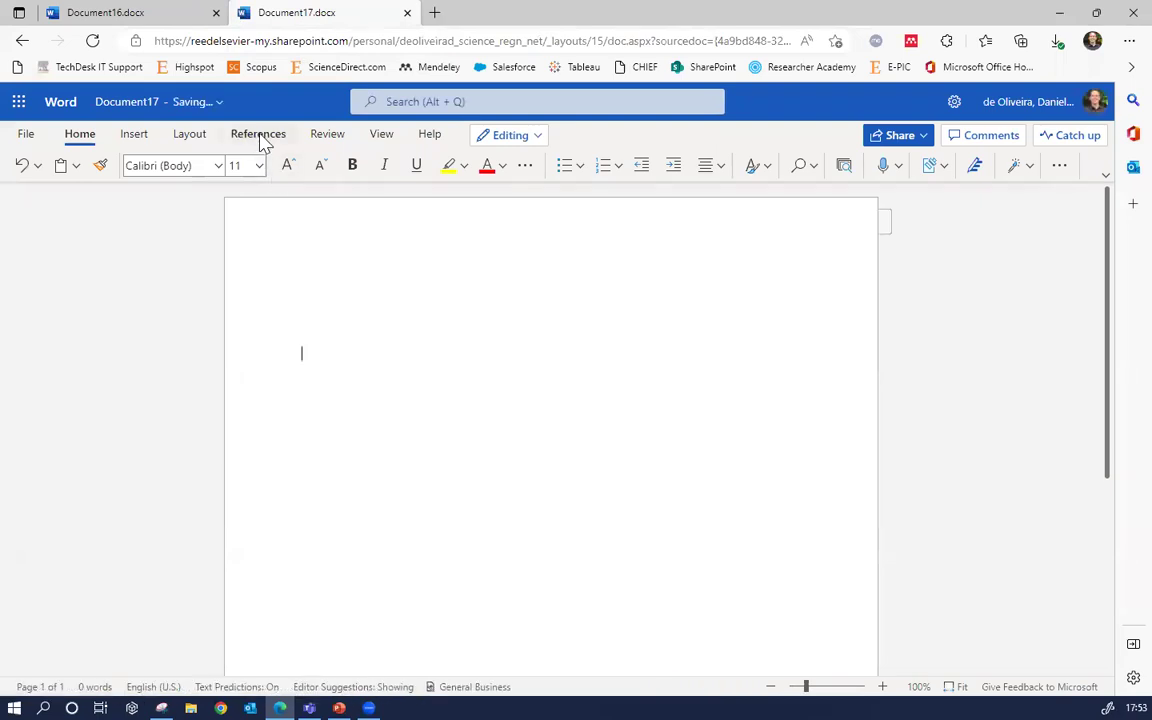
{"action": "left_click", "coordinate": [260, 136]}
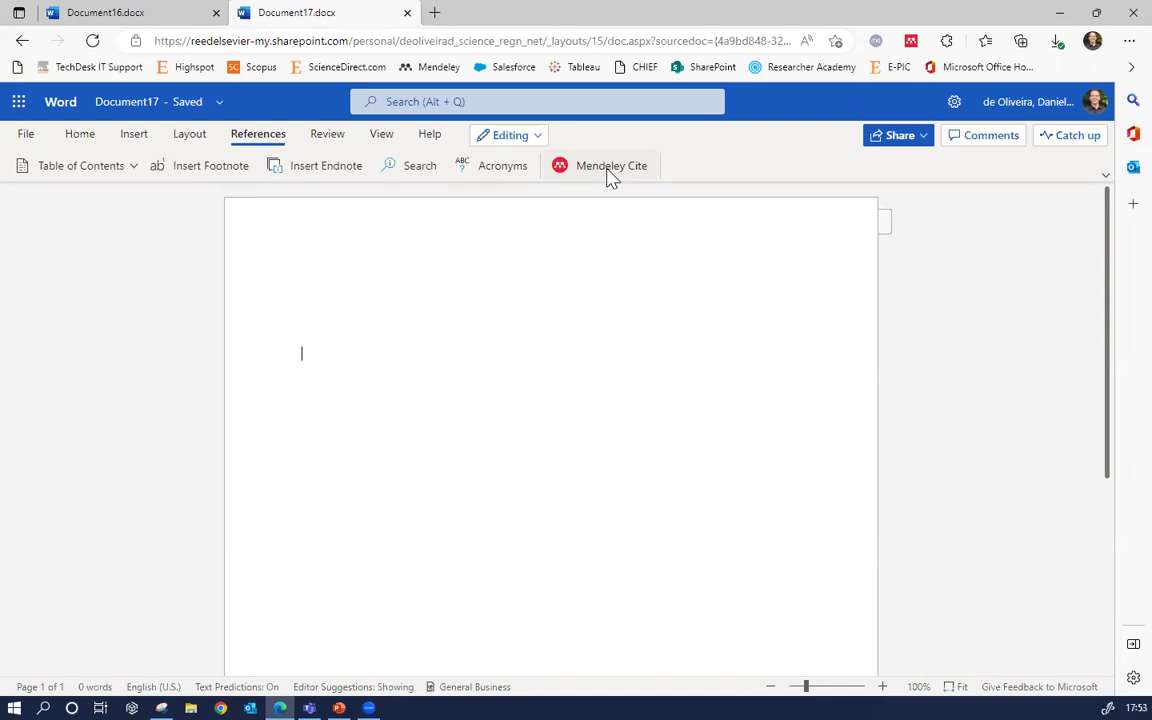
{"action": "type", "text": "a"}
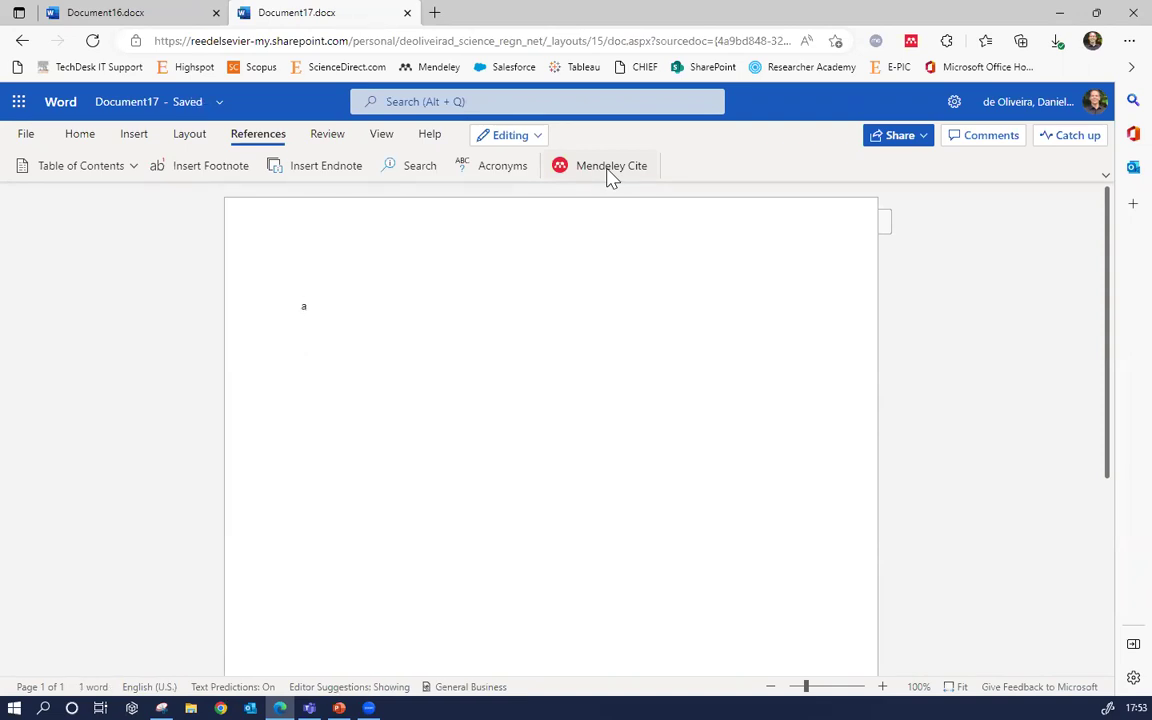
{"action": "type", "text": "ahsflkjahslkdjhsalkjdhaskjhdksajhdjkashdlkhlkjhslkajhdljk"}
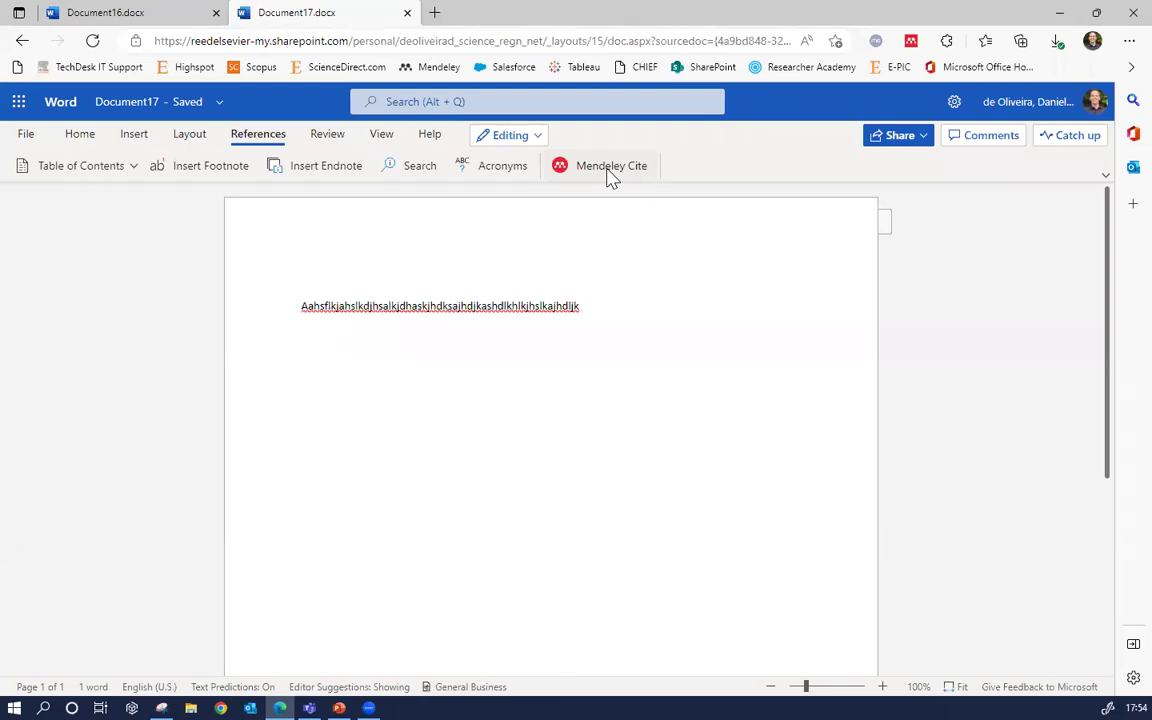
{"action": "left_click", "coordinate": [598, 170]}
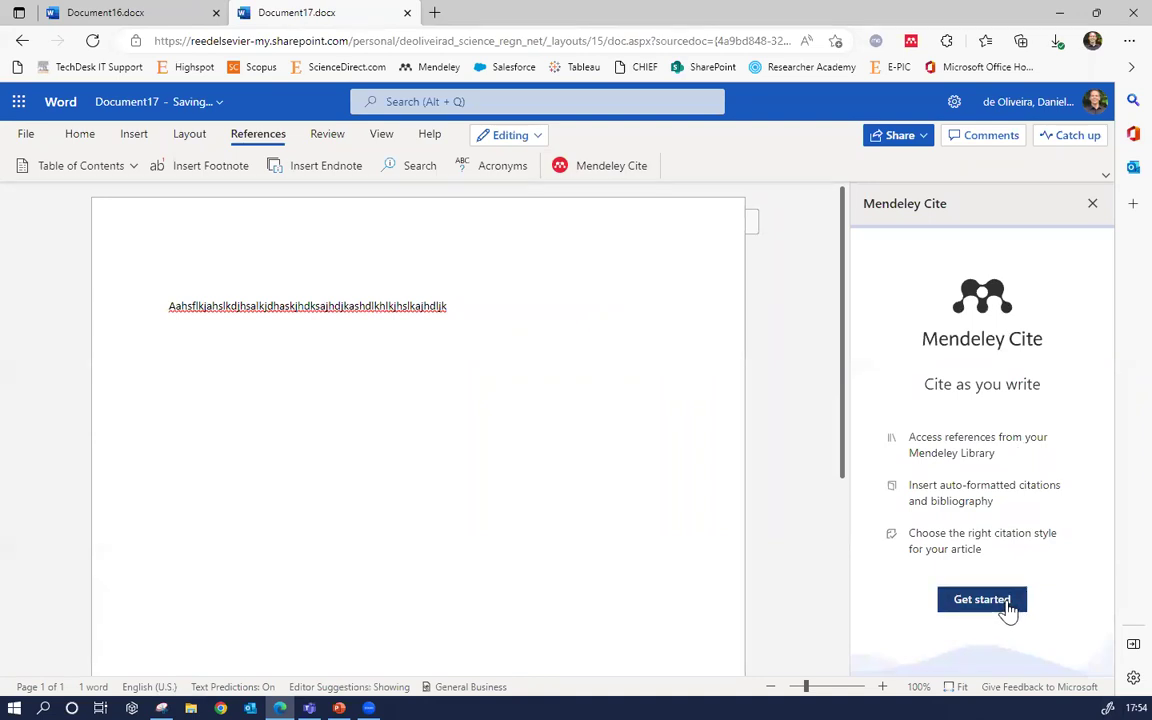
Sign in to Mendeley Cite through the Elsevier window using the account password
{"action": "left_click", "coordinate": [982, 599]}
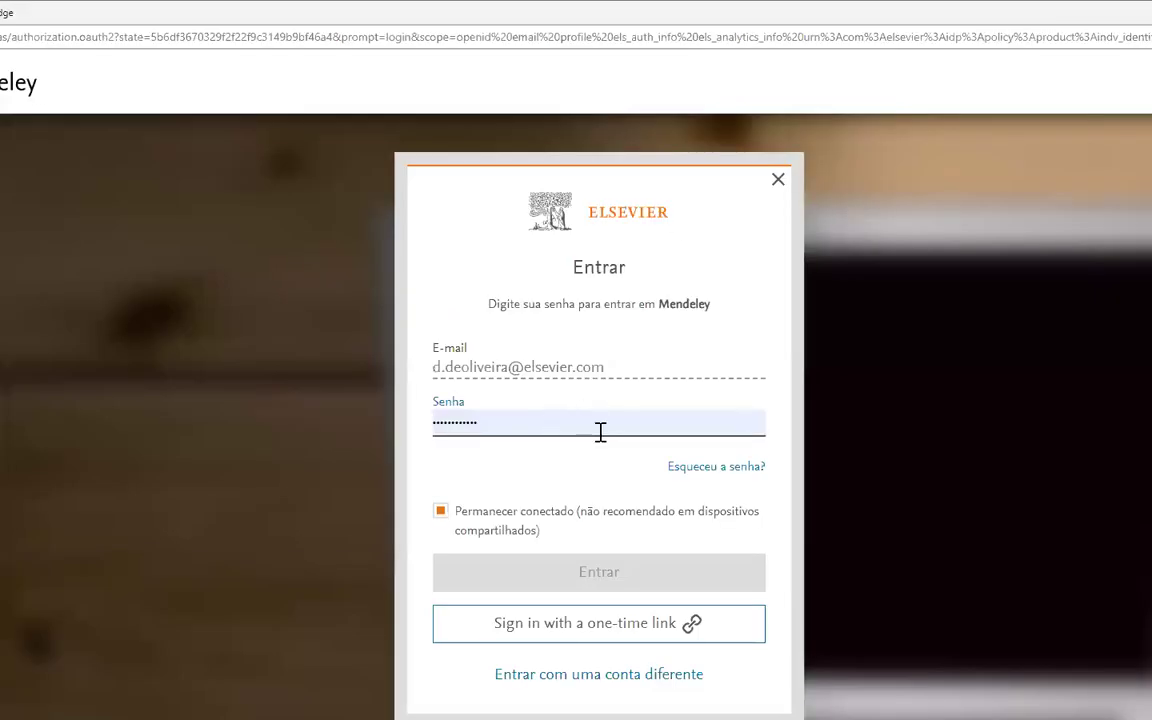
{"action": "left_click", "coordinate": [600, 432]}
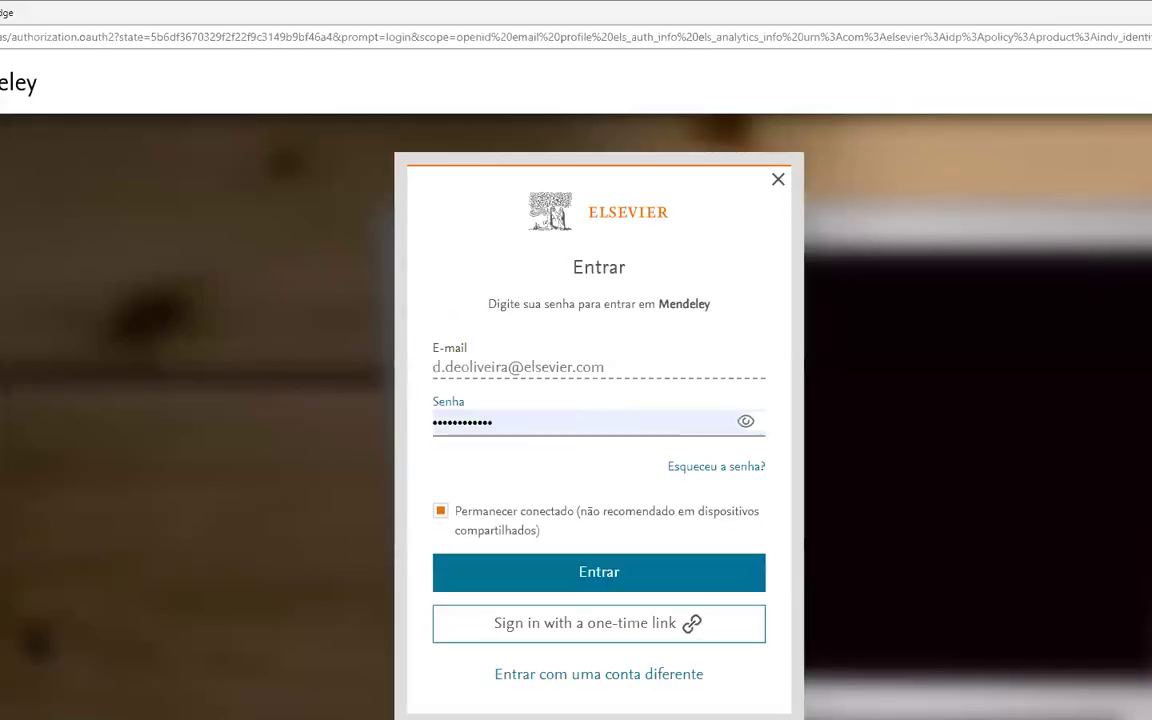
{"action": "left_click", "coordinate": [606, 578]}
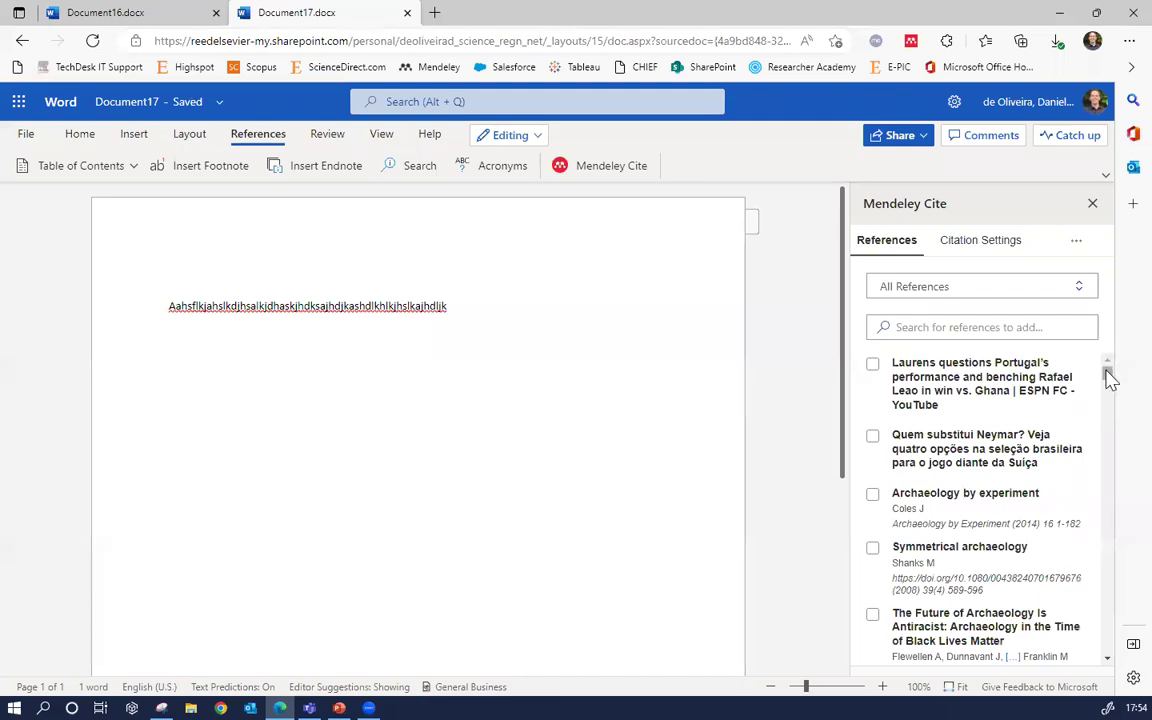
Browse the Mendeley reference list, briefly ticking and unticking the first reference
{"action": "scroll", "coordinate": [1108, 375], "scroll_direction": "down", "scroll_amount": 2}
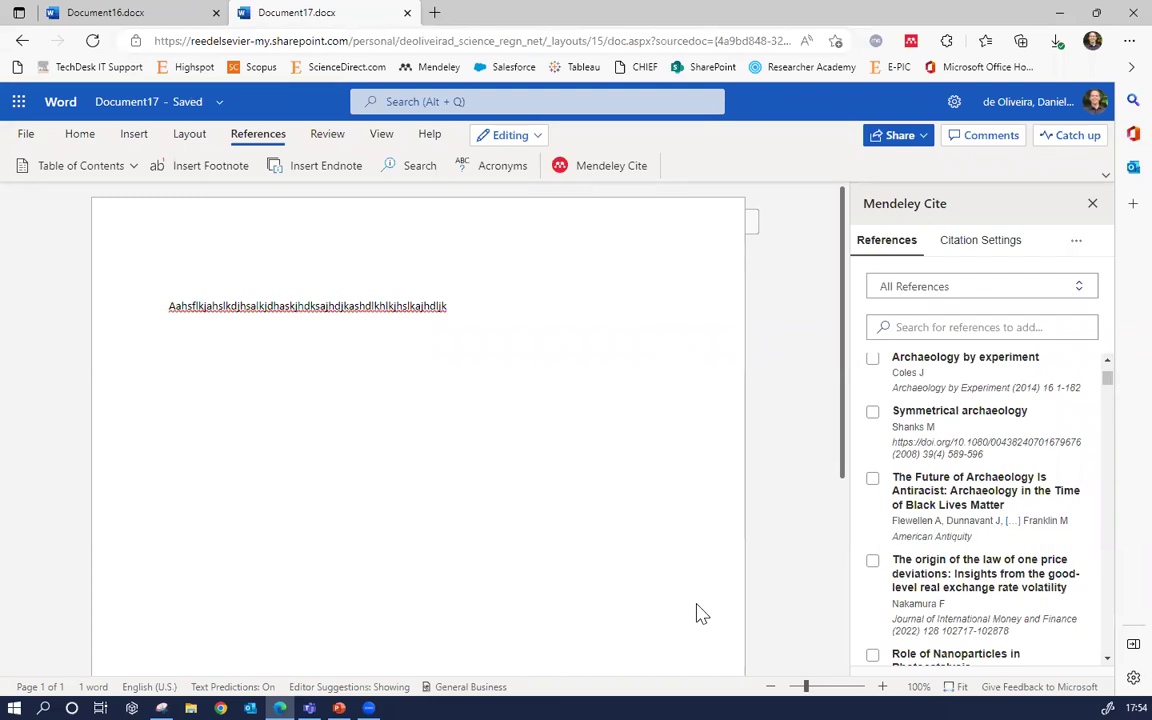
{"action": "scroll", "coordinate": [1105, 390], "scroll_direction": "down", "scroll_amount": 8}
{"action": "scroll", "coordinate": [1094, 478], "scroll_direction": "down", "scroll_amount": 10}
{"action": "left_click_drag", "start_coordinate": [1107, 583], "coordinate": [1008, 329]}
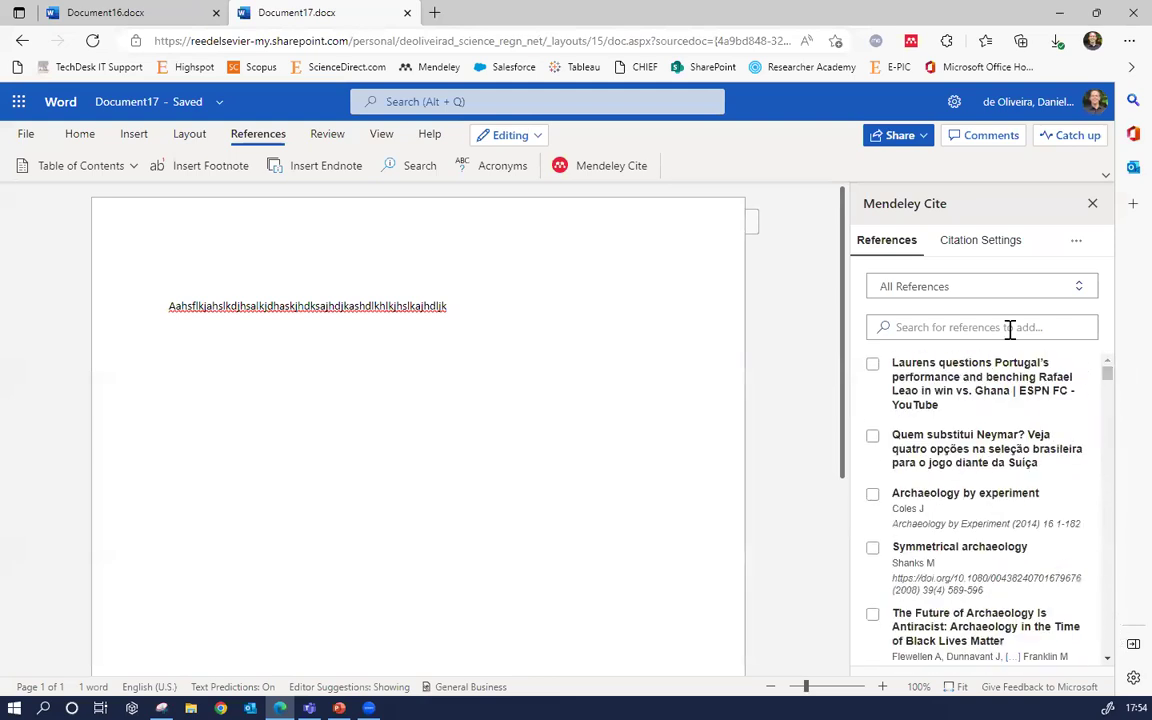
{"action": "left_click", "coordinate": [873, 365]}
{"action": "left_click", "coordinate": [872, 366]}
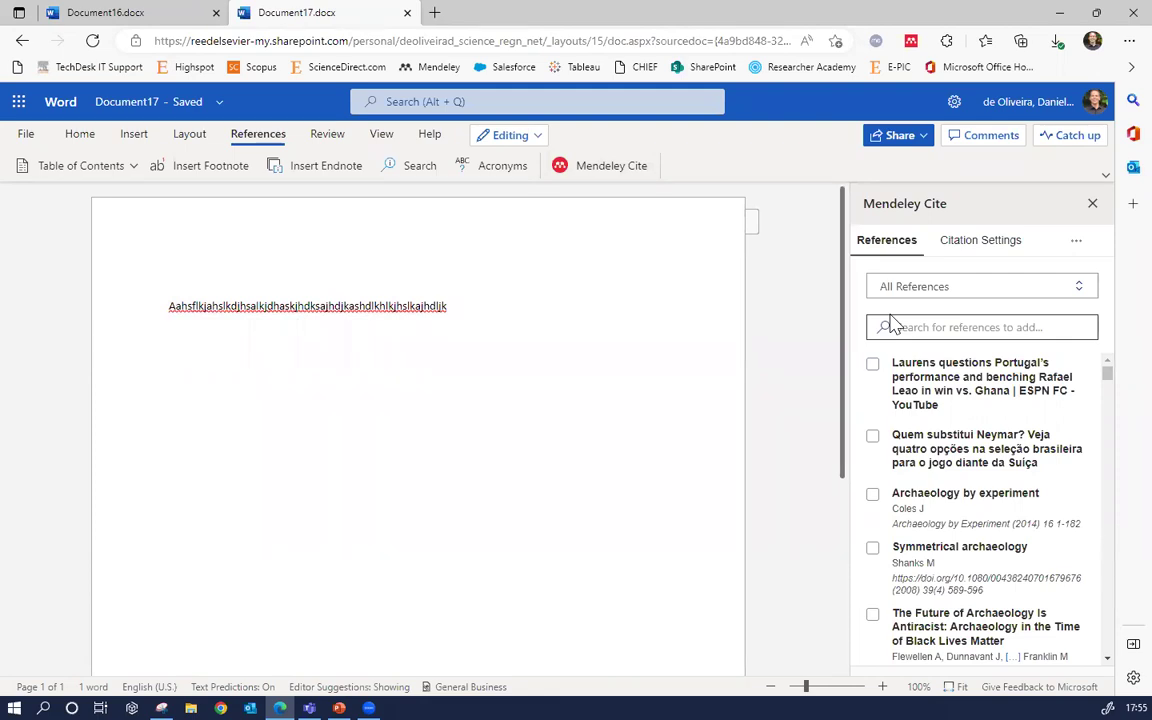
Tick the Nakamura, Beydoun, Shosha and NCEP/NCAR references and insert the four citations
{"action": "scroll", "coordinate": [975, 488], "scroll_direction": "down", "scroll_amount": 3}
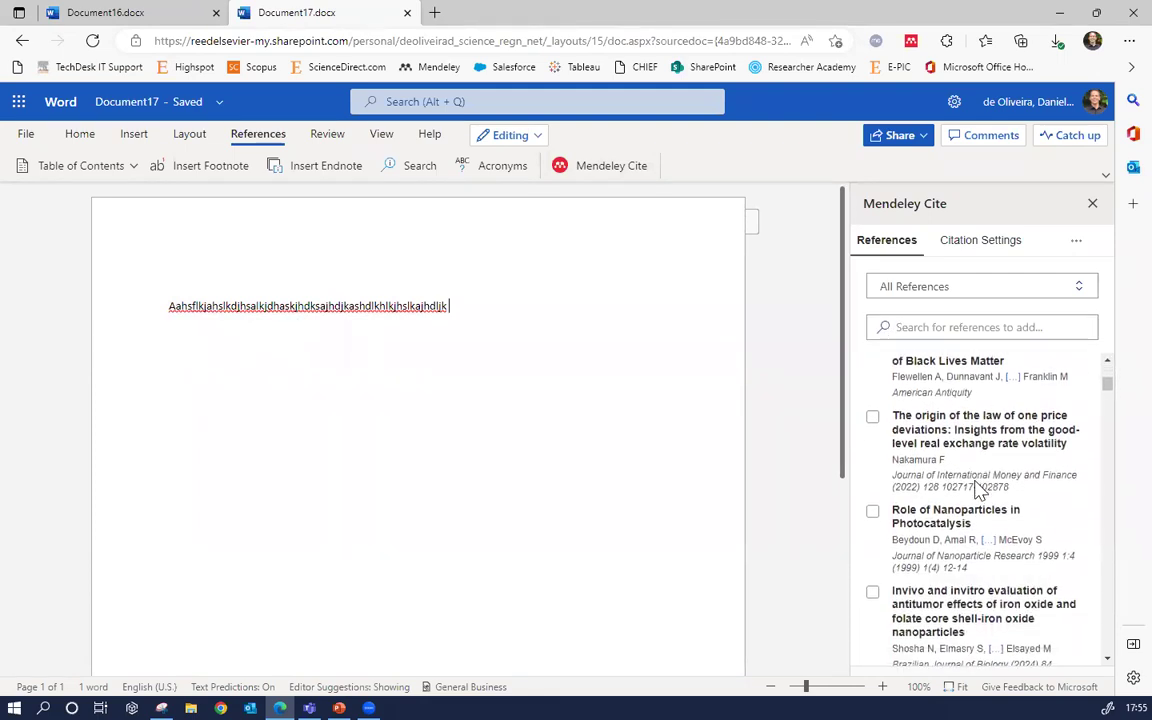
{"action": "left_click", "coordinate": [872, 419]}
{"action": "scroll", "coordinate": [886, 500], "scroll_direction": "down", "scroll_amount": 1}
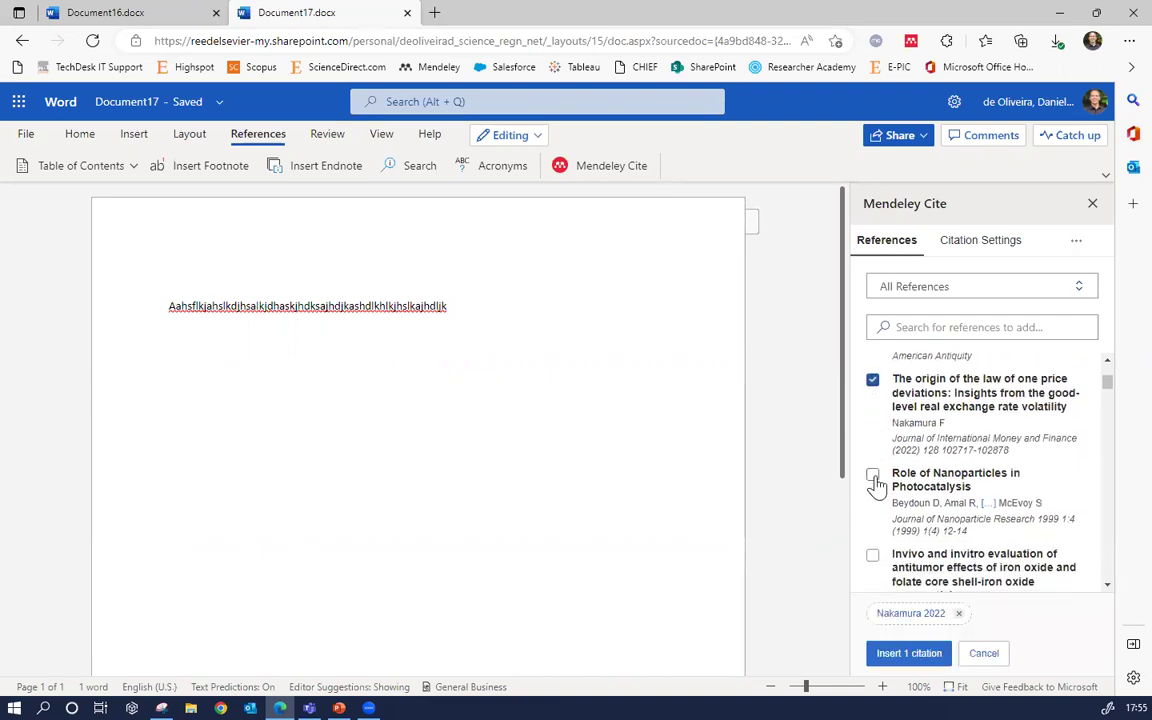
{"action": "left_click", "coordinate": [873, 476]}
{"action": "scroll", "coordinate": [875, 460], "scroll_direction": "down", "scroll_amount": 3}
{"action": "left_click", "coordinate": [873, 449]}
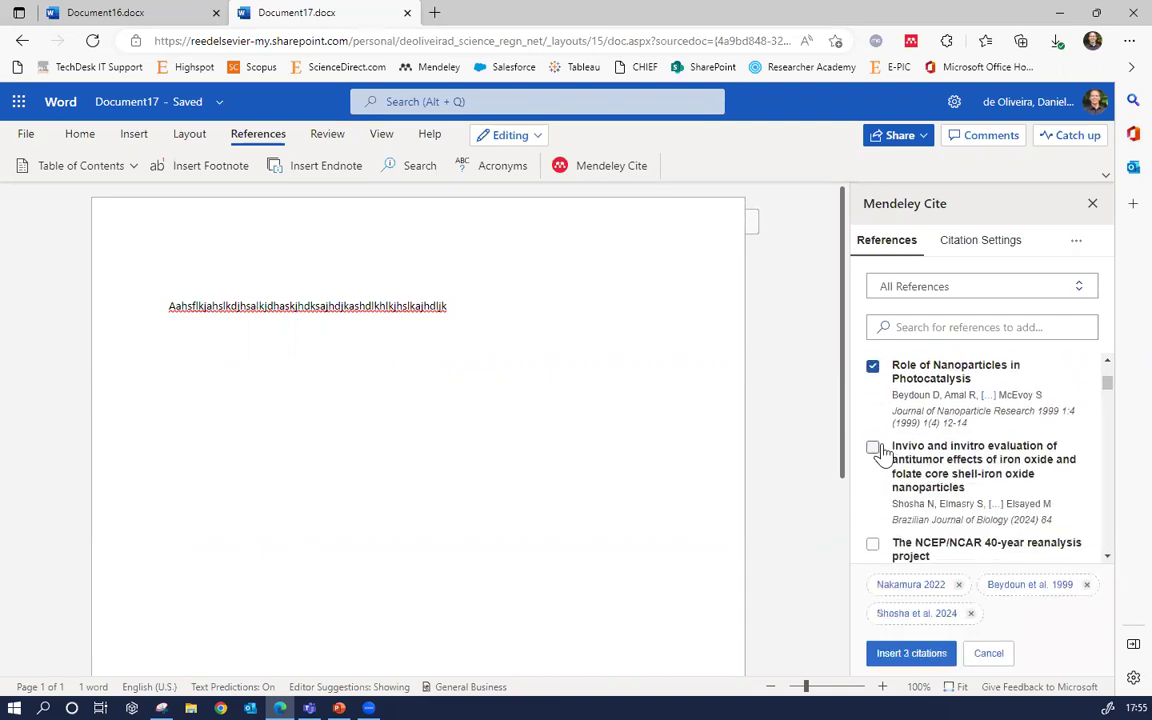
{"action": "left_click", "coordinate": [873, 547]}
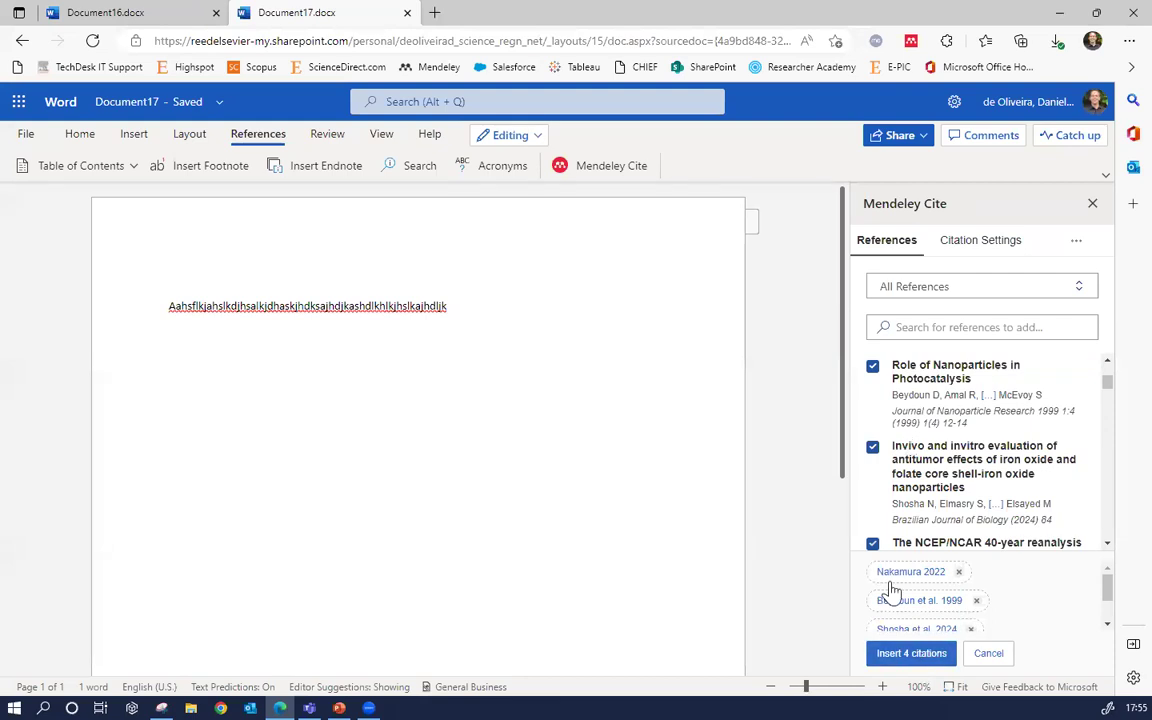
{"action": "left_click", "coordinate": [912, 655]}
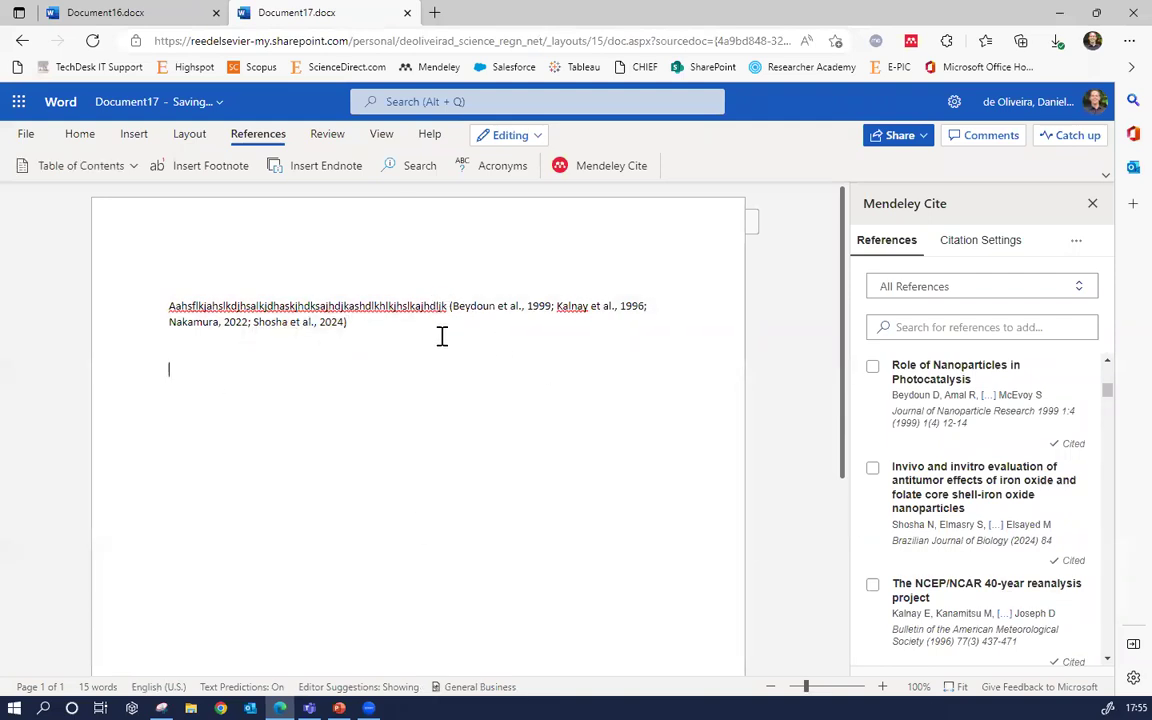
Add a filler line citing four 'protein' results (Niide 2015, Oliveira 2011, Rai 2022, Xie 2021), then type REFERENCES
{"action": "type", "text": "Jhgadgsakhgdjkasgdjksahgjdgassdgjsagssdah"}
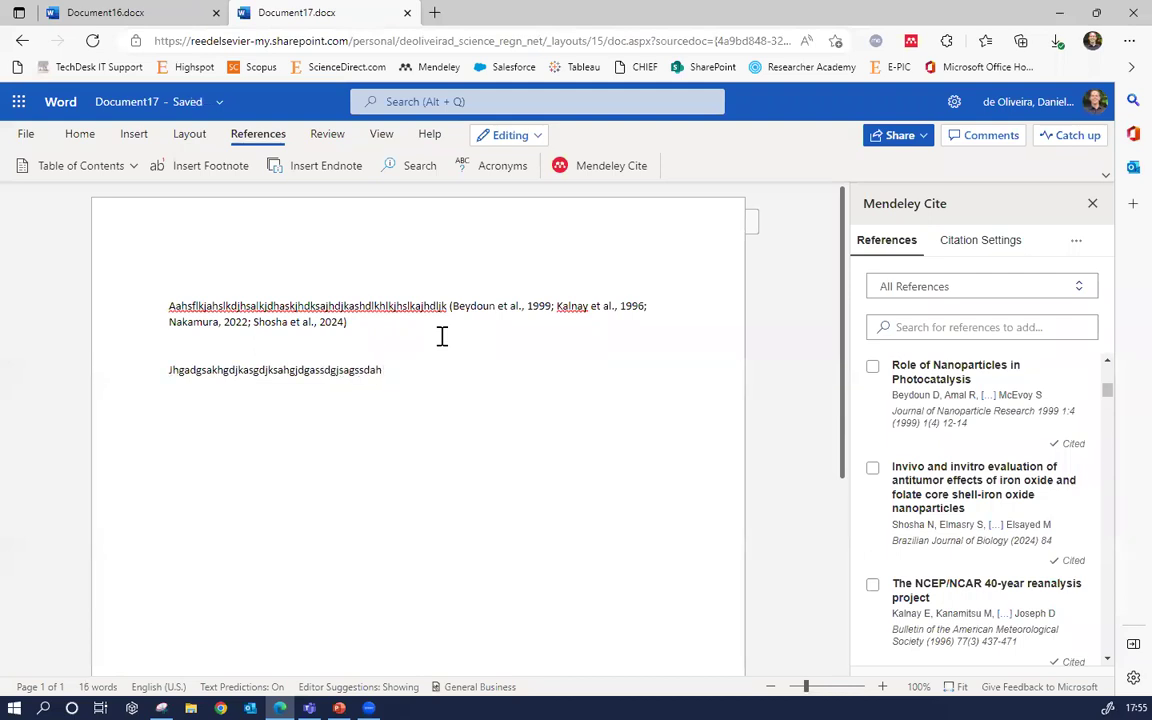
{"action": "left_click", "coordinate": [960, 329]}
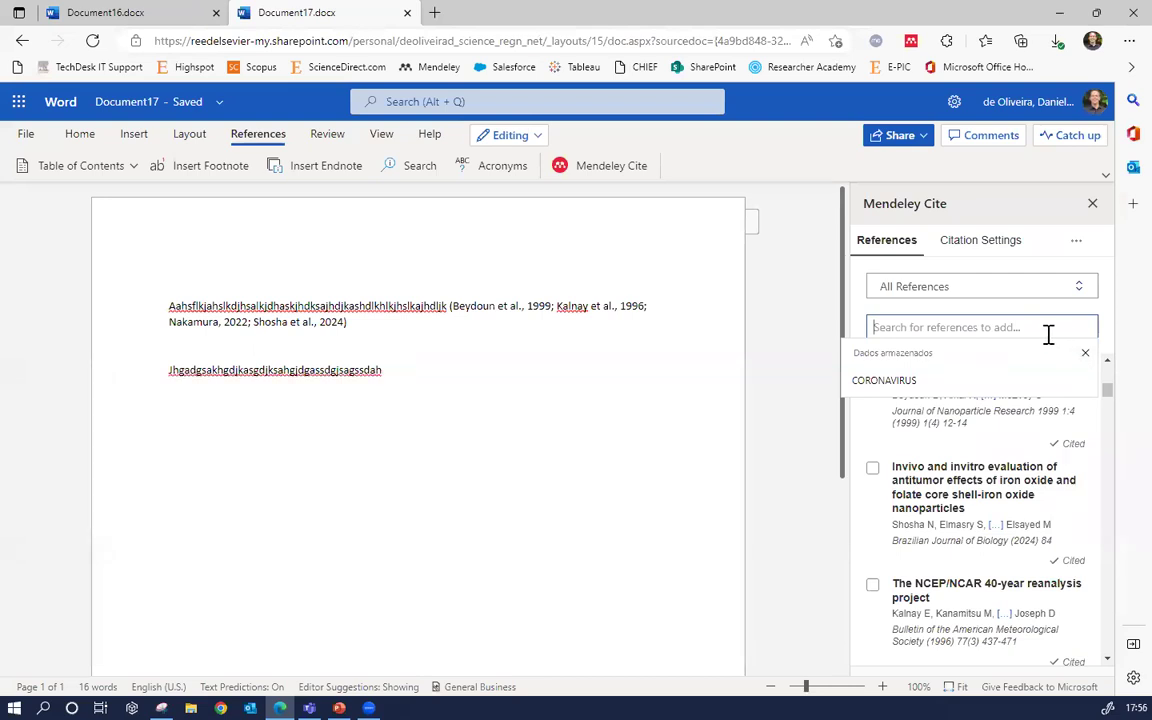
{"action": "type", "text": "protein"}
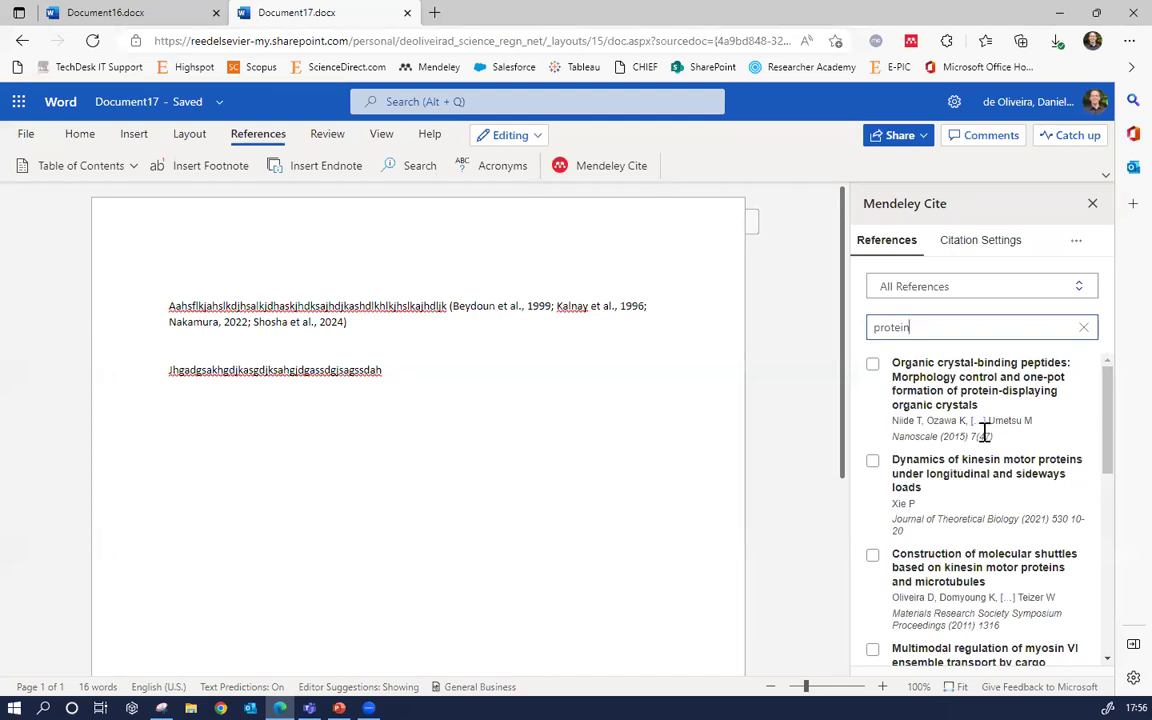
{"action": "left_click", "coordinate": [873, 462]}
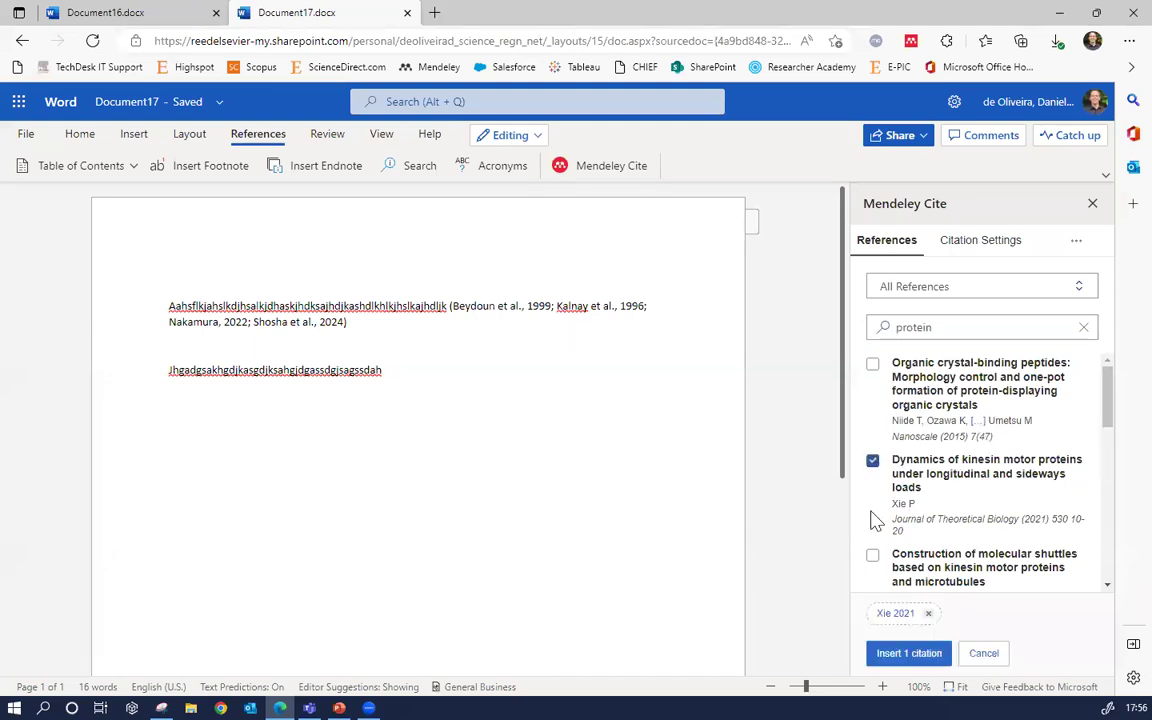
{"action": "left_click", "coordinate": [873, 556]}
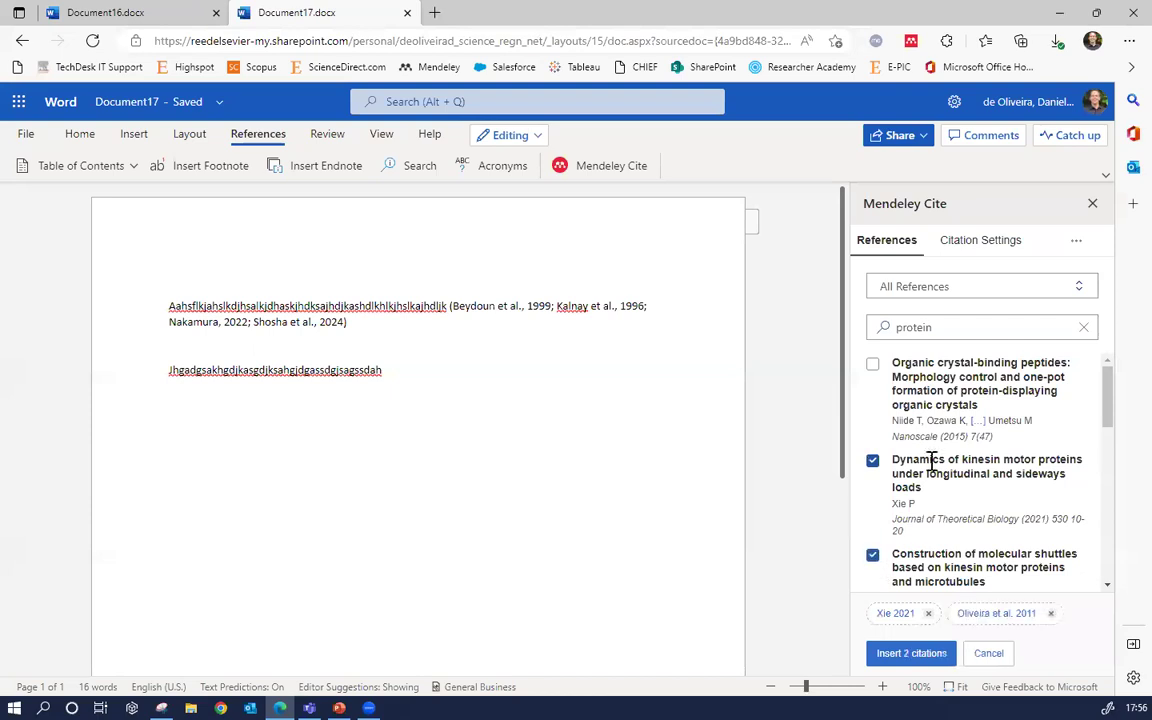
{"action": "left_click", "coordinate": [873, 366]}
{"action": "scroll", "coordinate": [875, 392], "scroll_direction": "down", "scroll_amount": 3}
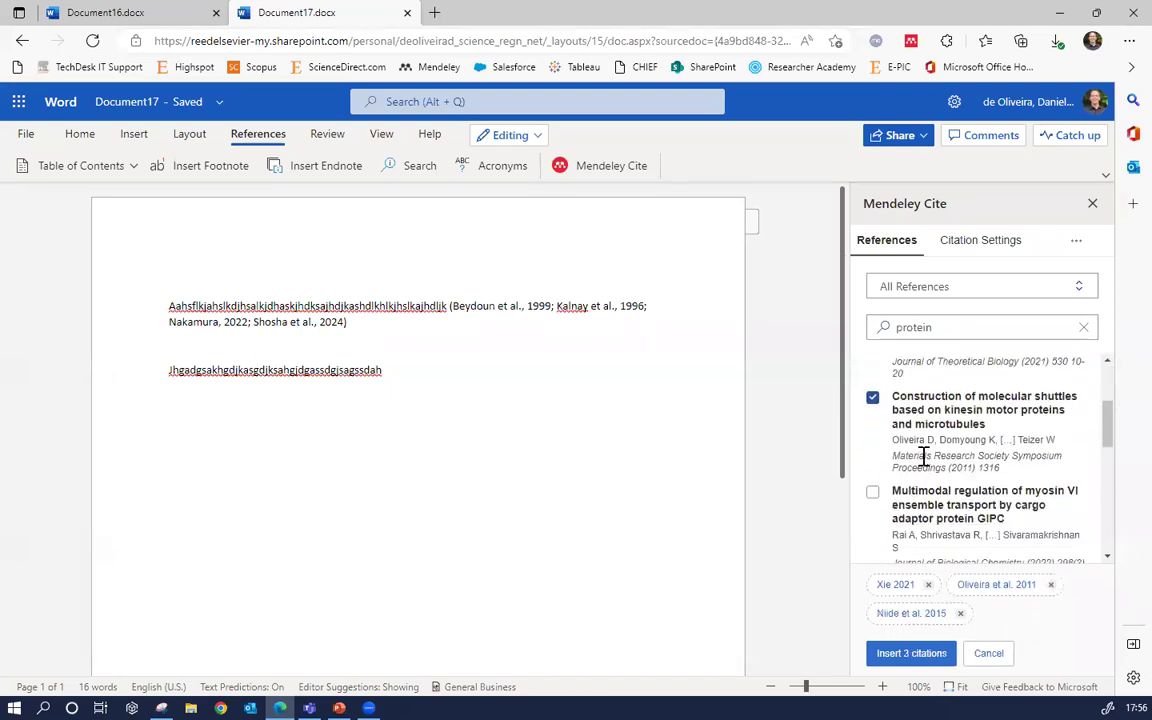
{"action": "left_click", "coordinate": [873, 492]}
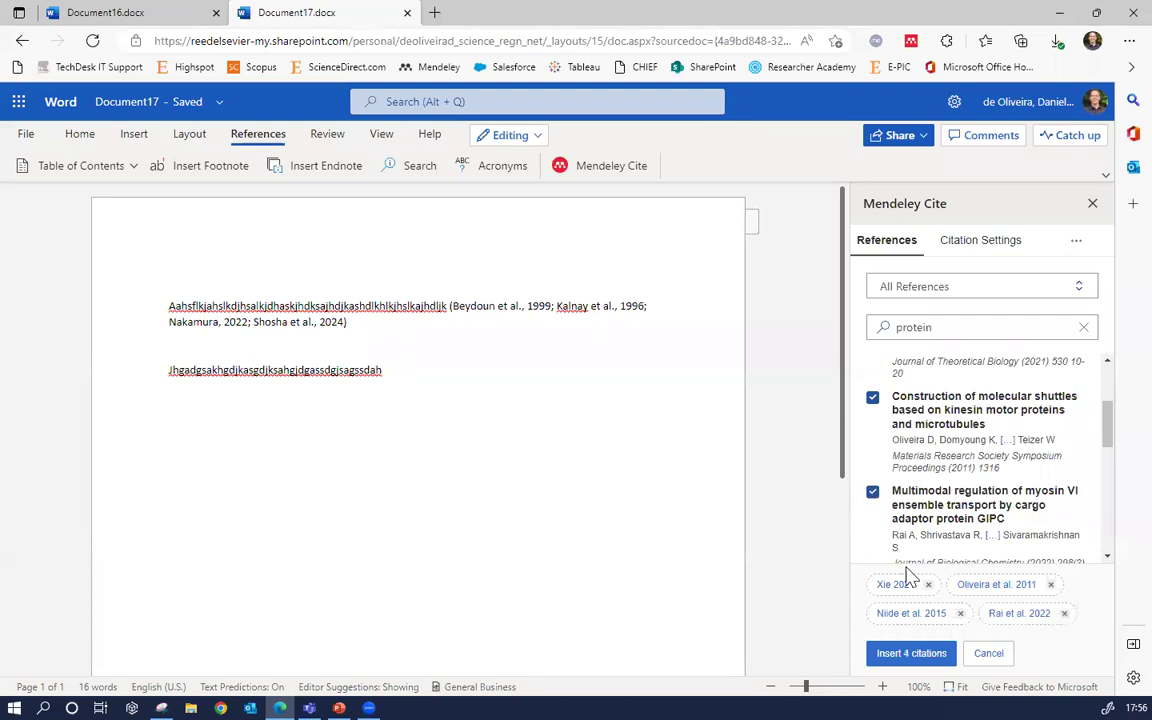
{"action": "left_click", "coordinate": [903, 663]}
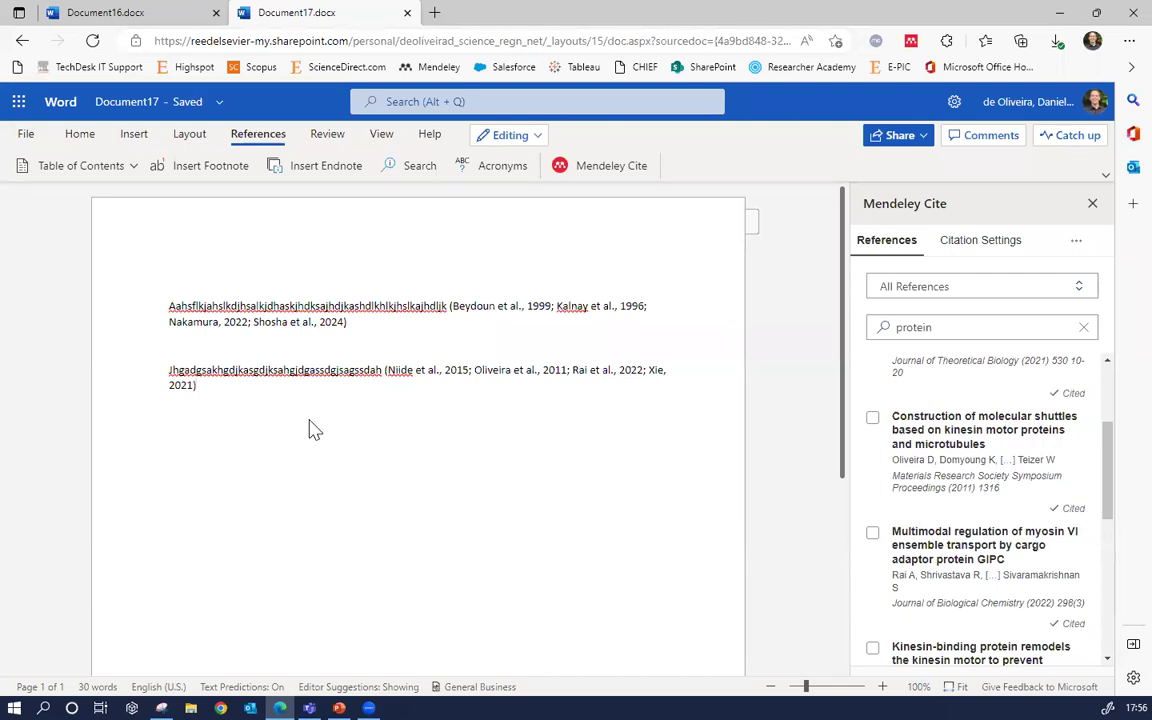
{"action": "key", "text": "Return"}
{"action": "type", "text": "REFERENCES"}
Insert the Mendeley bibliography of all eight cited works, Beydoun through Xie, under REFERENCES
{"action": "key", "text": "Return"}
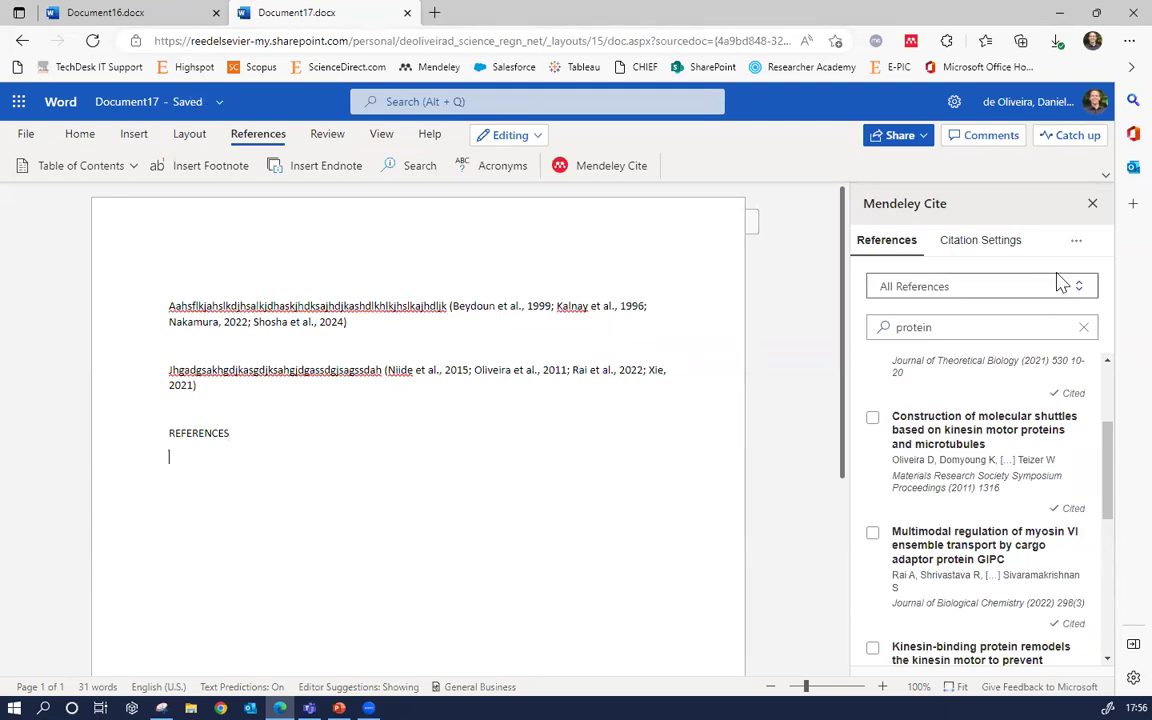
{"action": "left_click", "coordinate": [1075, 245]}
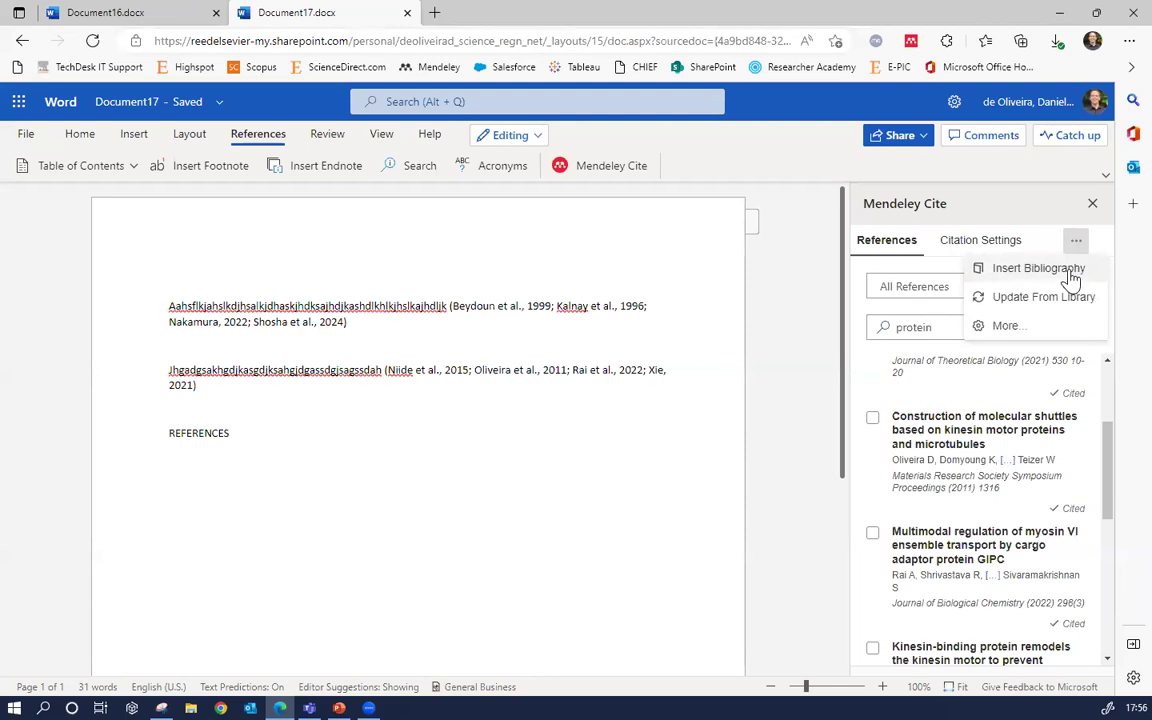
{"action": "left_click", "coordinate": [1038, 268]}
{"action": "left_click", "coordinate": [984, 318]}
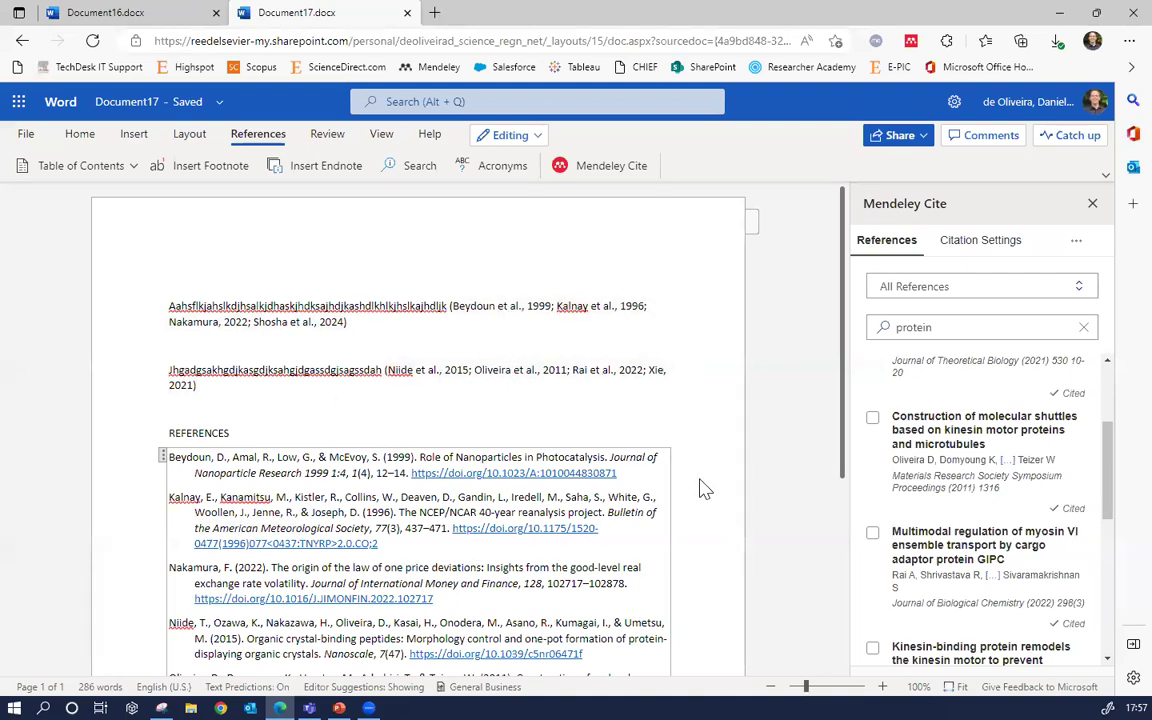
{"action": "scroll", "coordinate": [483, 509], "scroll_direction": "down", "scroll_amount": 2}
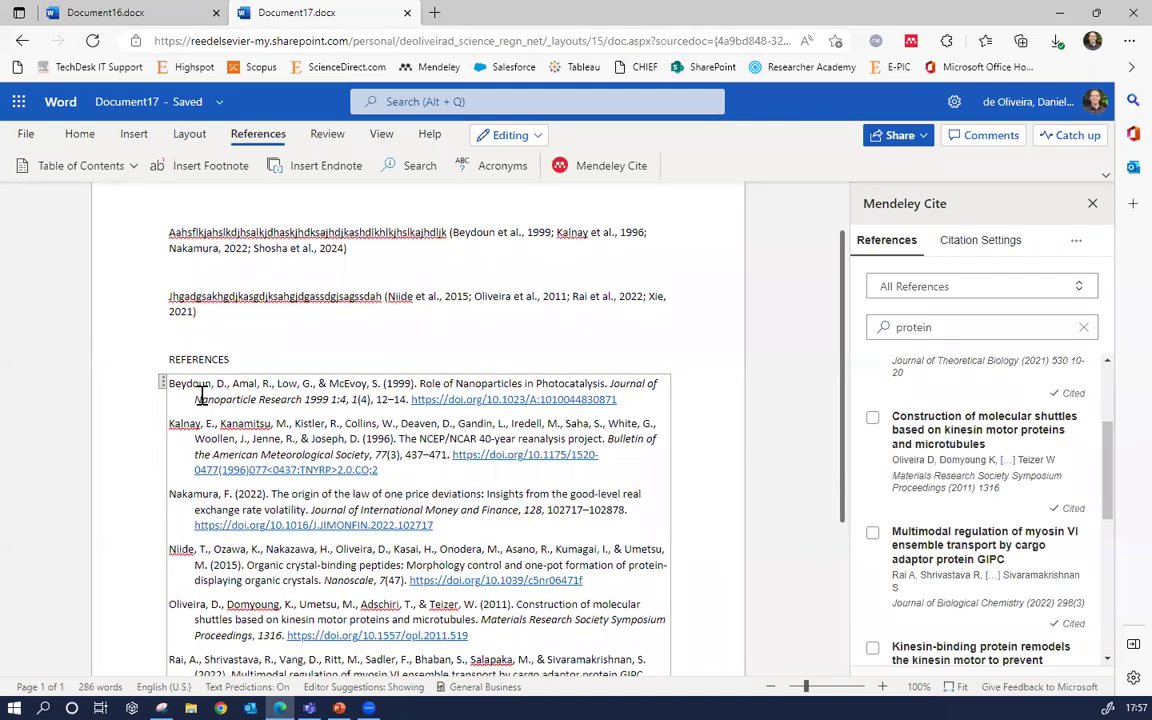
{"action": "scroll", "coordinate": [250, 477], "scroll_direction": "down", "scroll_amount": 3}
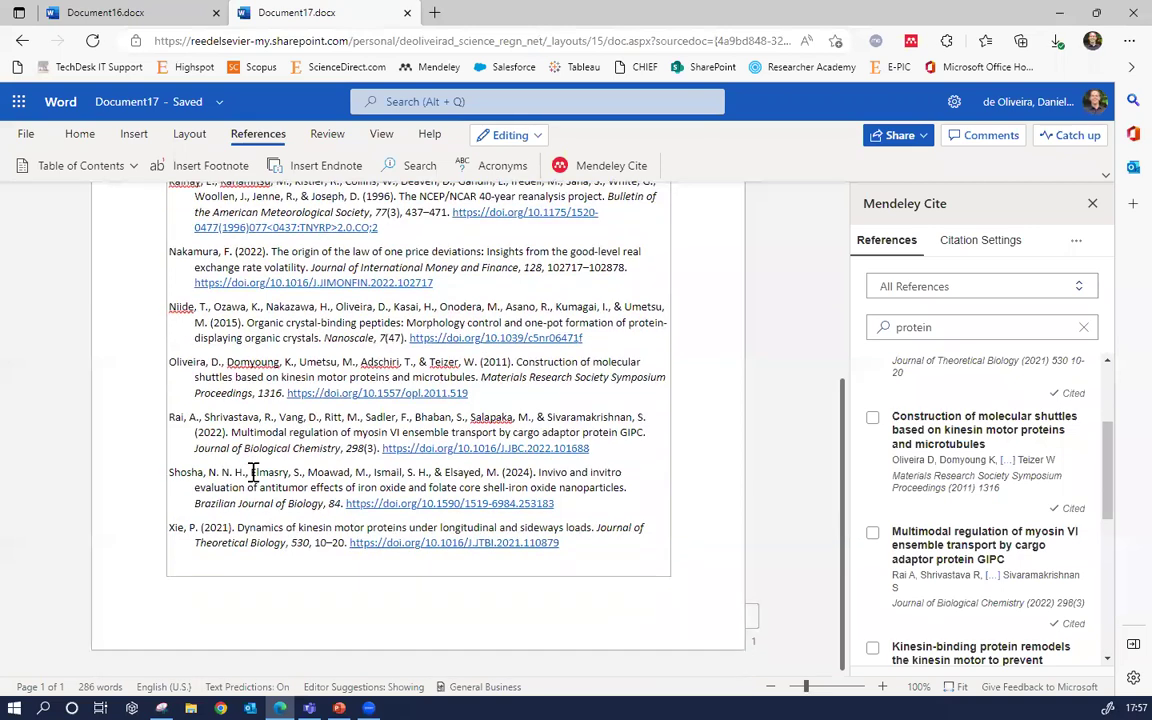
{"action": "scroll", "coordinate": [251, 476], "scroll_direction": "up", "scroll_amount": 3}
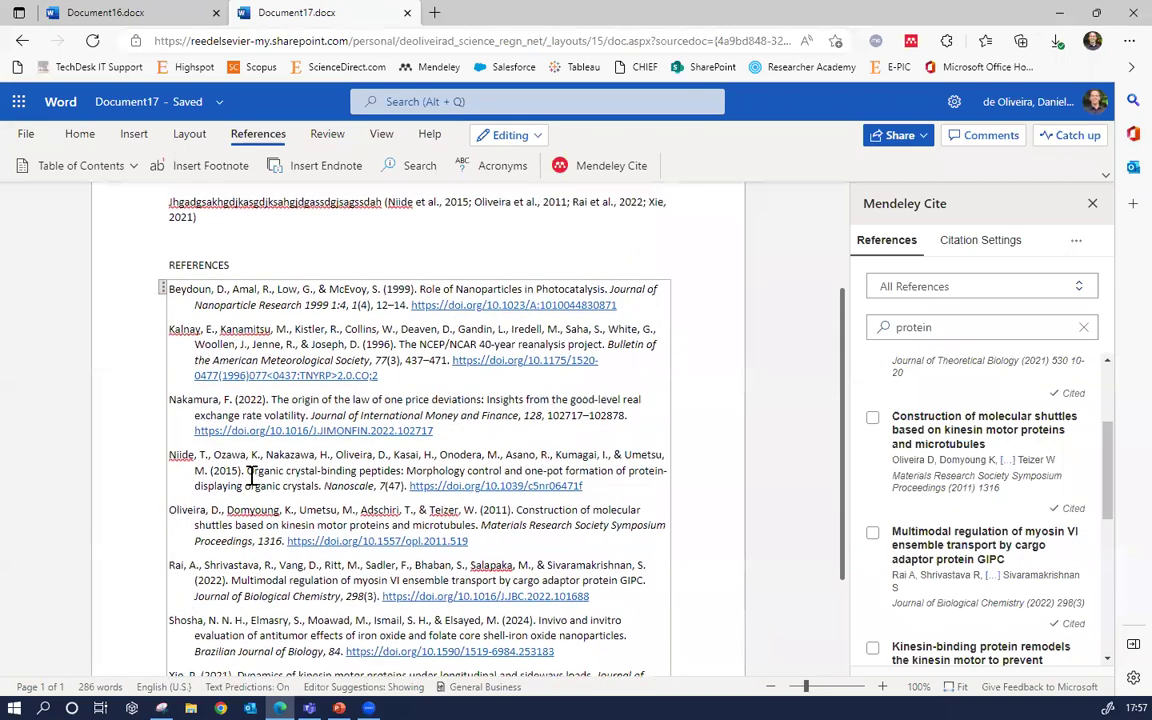
{"action": "scroll", "coordinate": [252, 477], "scroll_direction": "up", "scroll_amount": 2}
{"action": "left_click", "coordinate": [199, 410]}
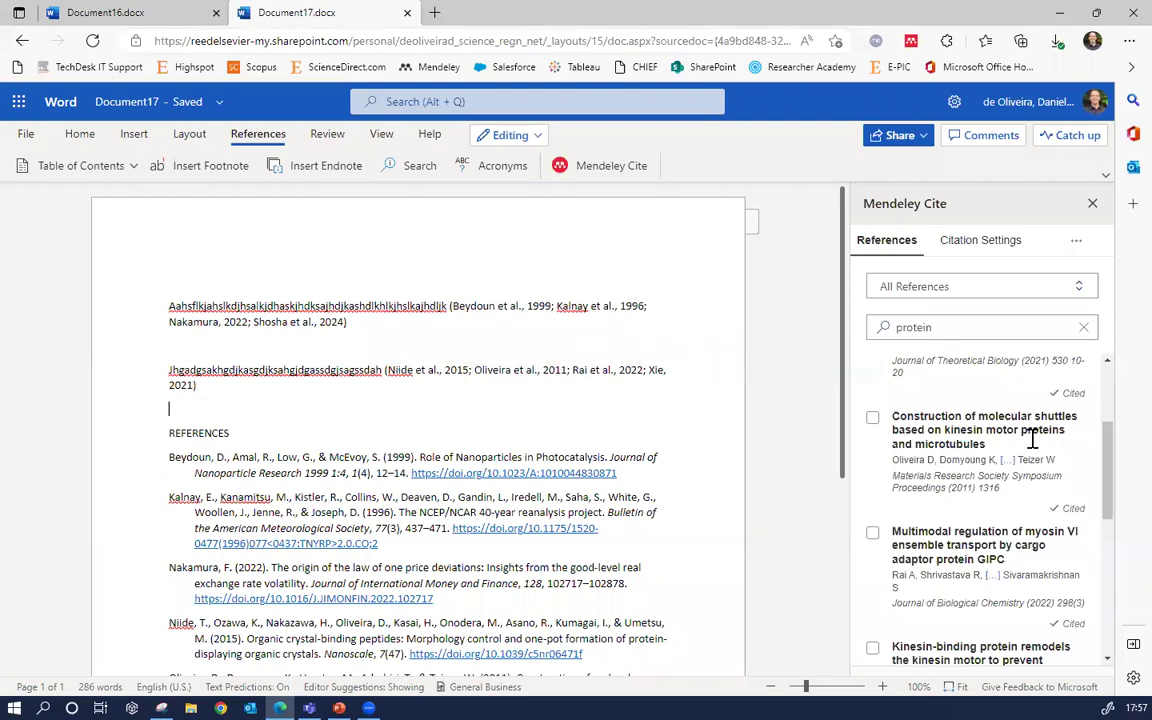
Change the citation style to Elsevier - Vancouver, making citations read [1–4] and [5–8]
{"action": "left_click", "coordinate": [966, 250]}
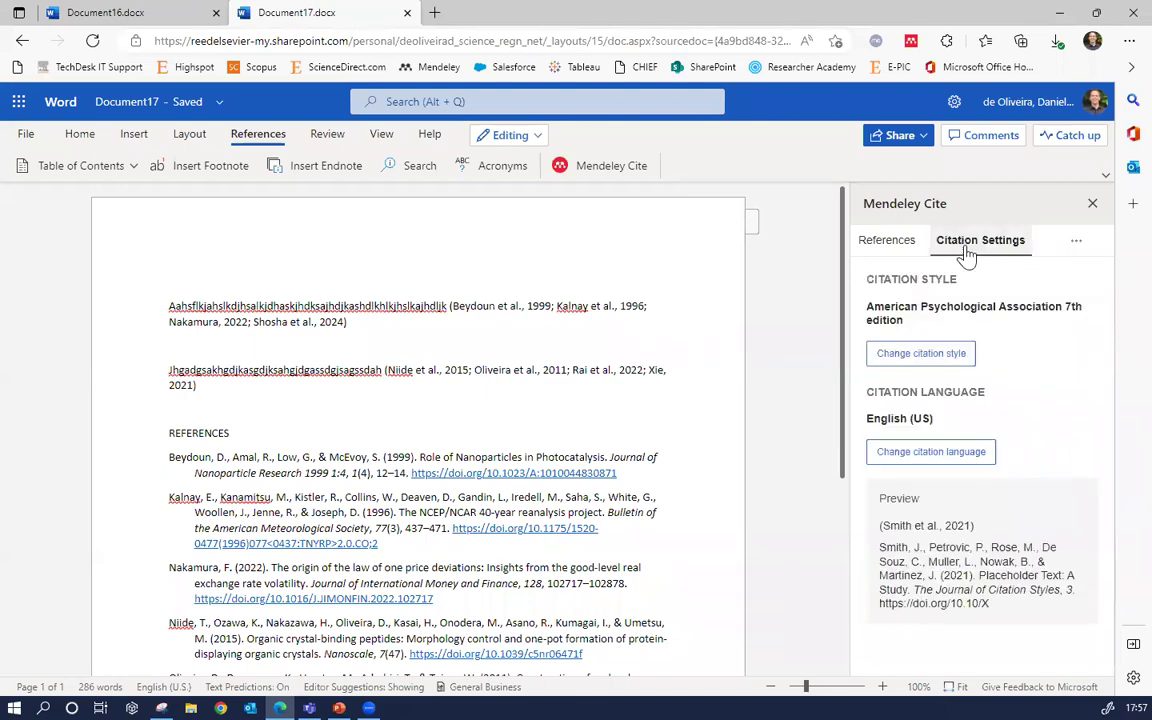
{"action": "left_click", "coordinate": [921, 354]}
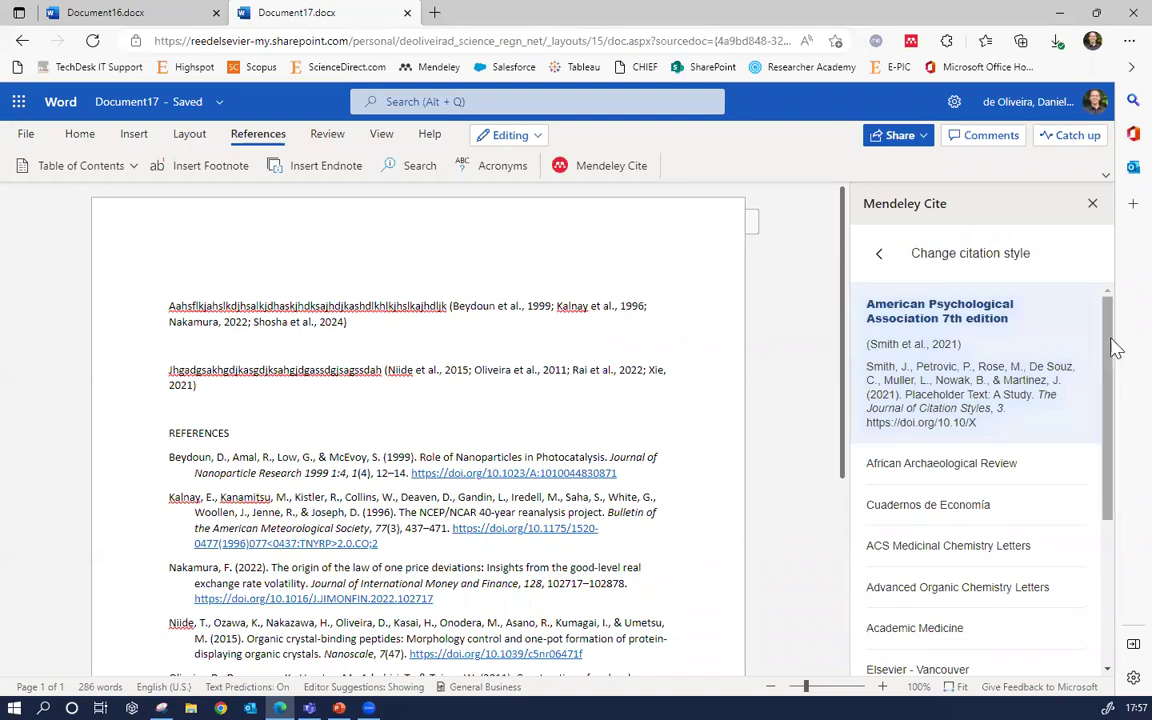
{"action": "left_click_drag", "start_coordinate": [1110, 340], "coordinate": [1112, 353]}
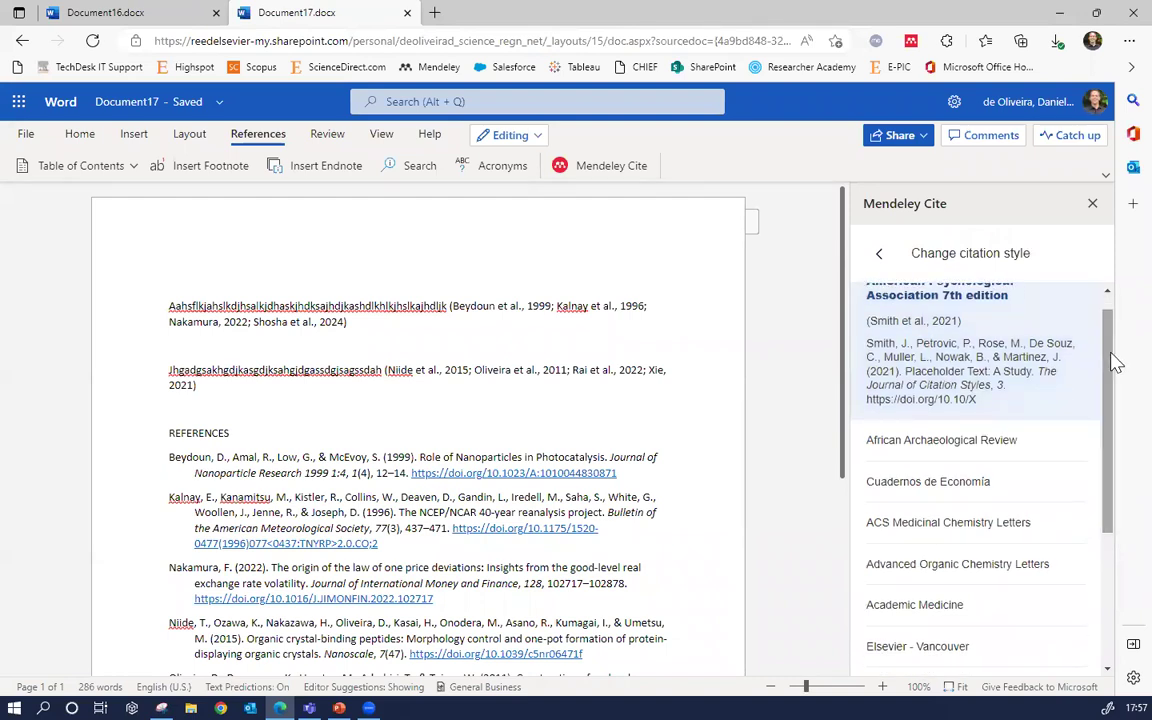
{"action": "left_click", "coordinate": [878, 254]}
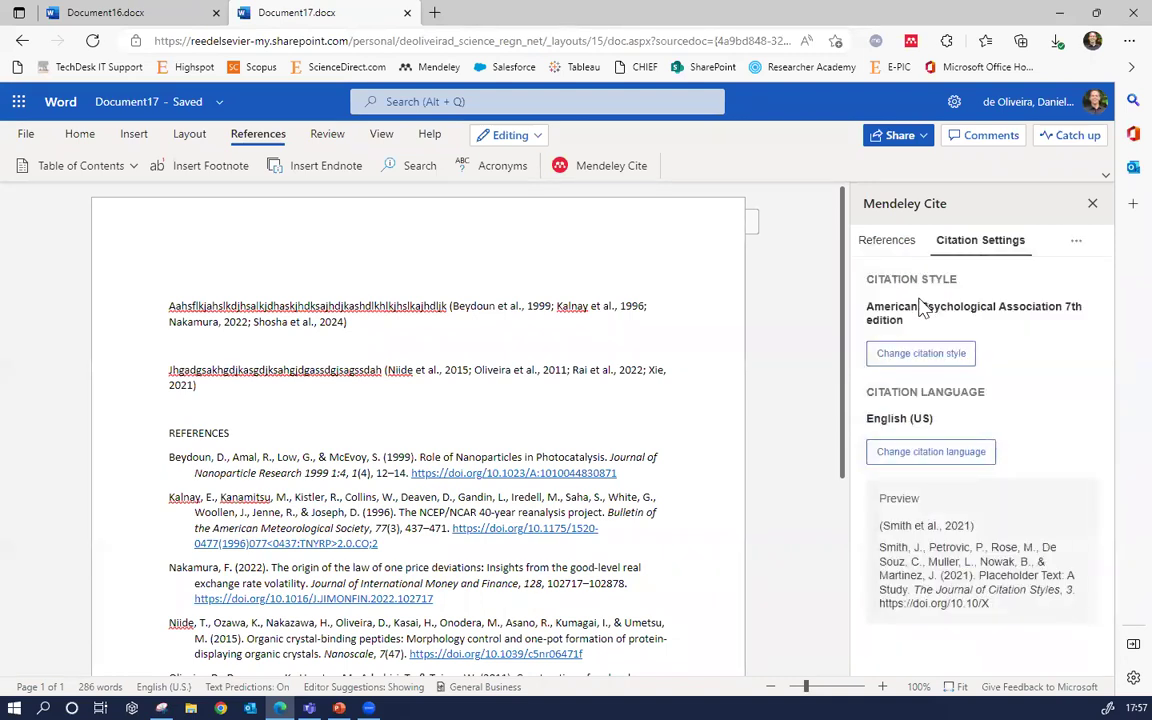
{"action": "left_click", "coordinate": [921, 365]}
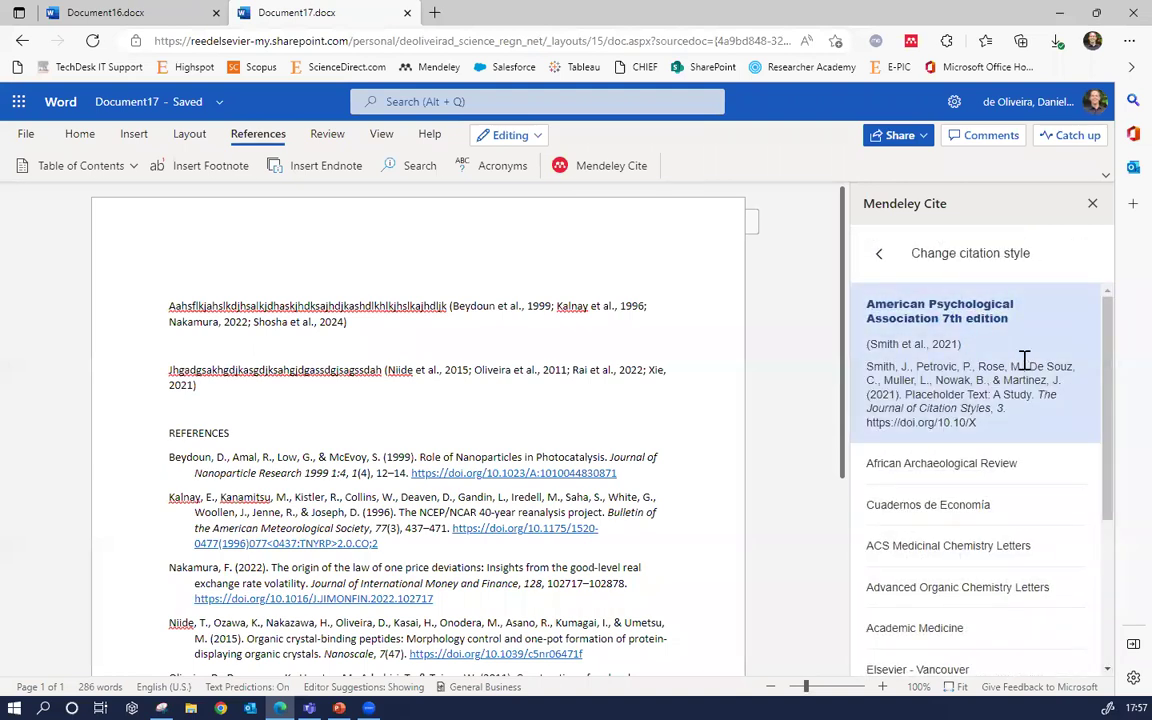
{"action": "left_click_drag", "start_coordinate": [1113, 470], "coordinate": [1097, 527]}
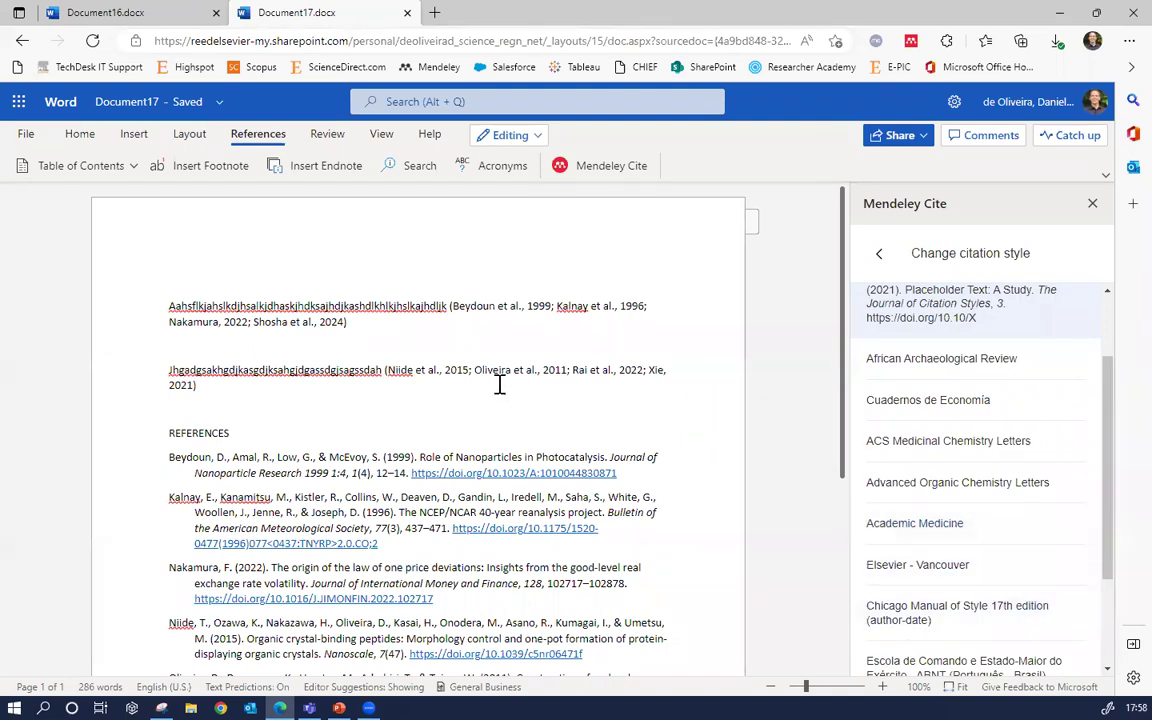
{"action": "left_click", "coordinate": [898, 566]}
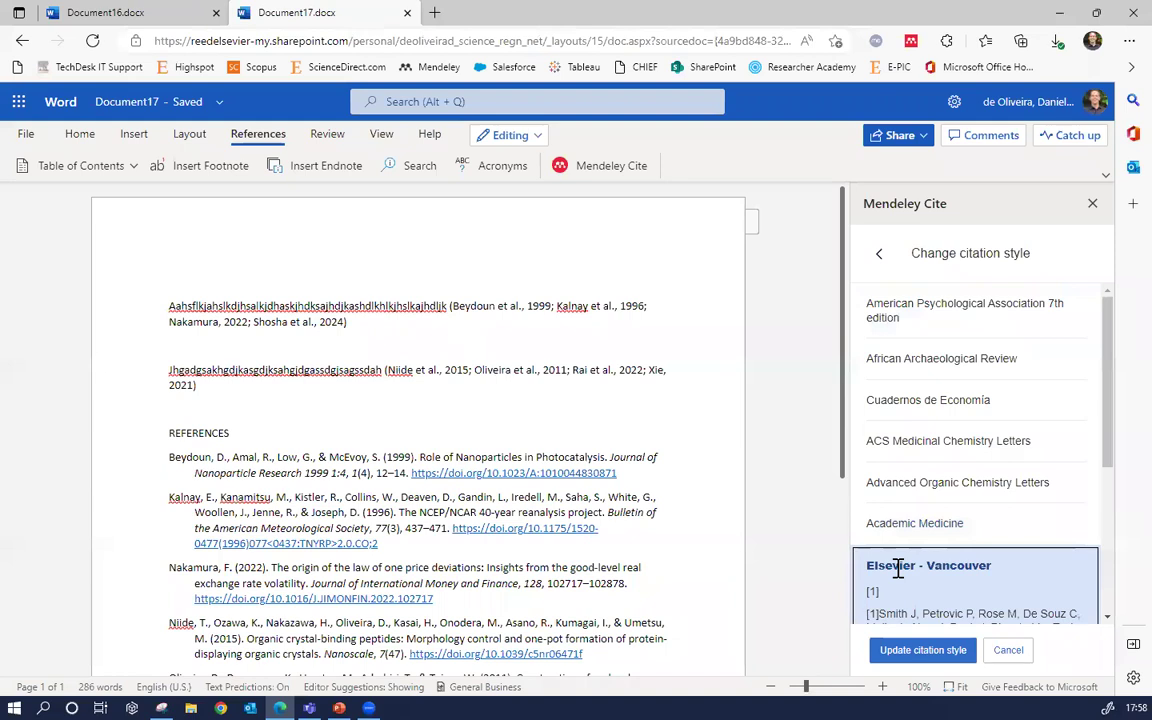
{"action": "left_click", "coordinate": [931, 655]}
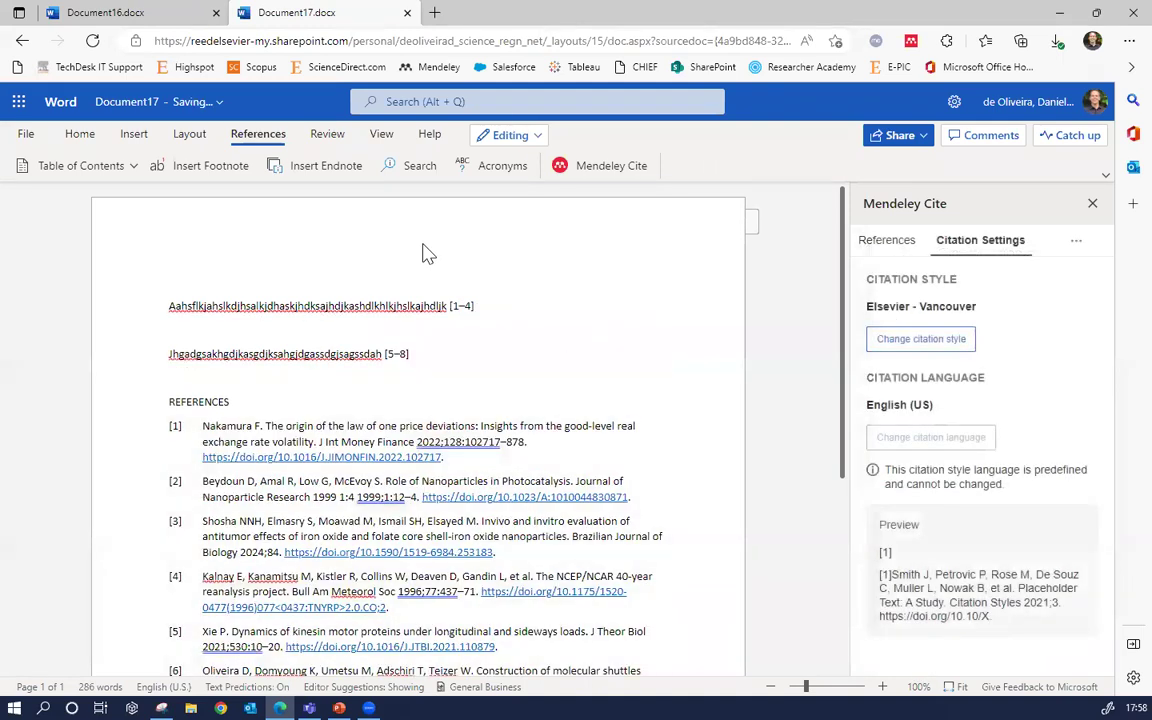
{"action": "left_click", "coordinate": [458, 305]}
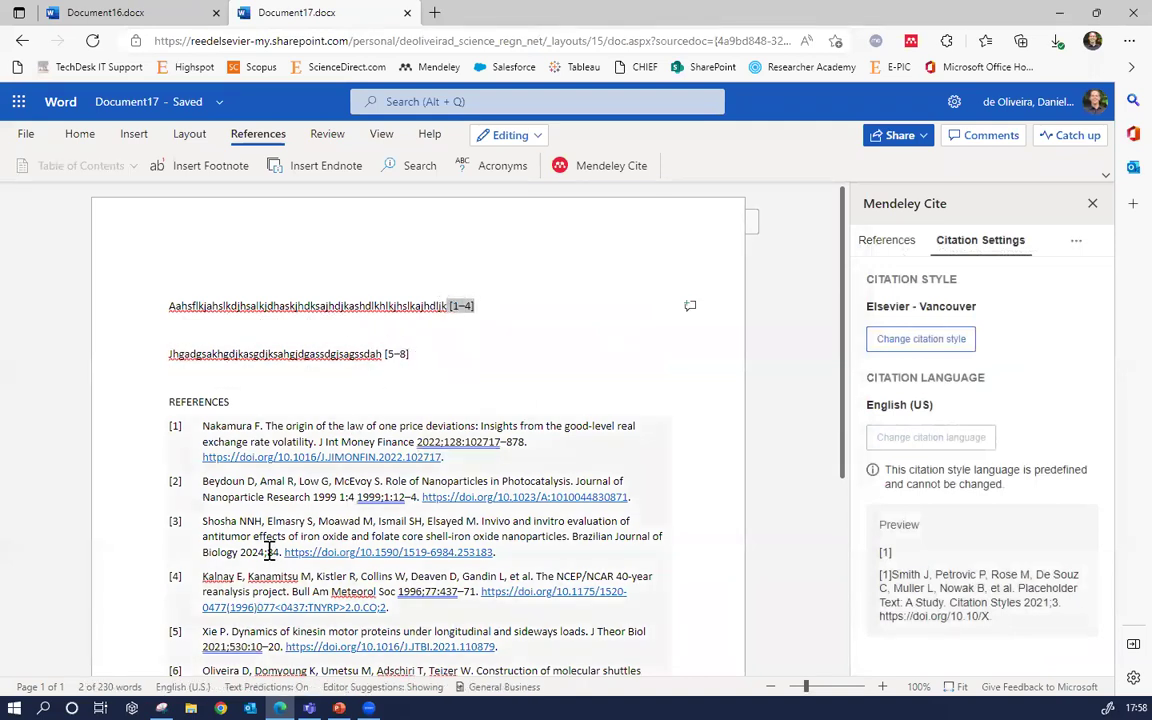
Scroll to the bottom of the citation style list and choose Search for another style
{"action": "scroll", "coordinate": [245, 478], "scroll_direction": "down", "scroll_amount": 1}
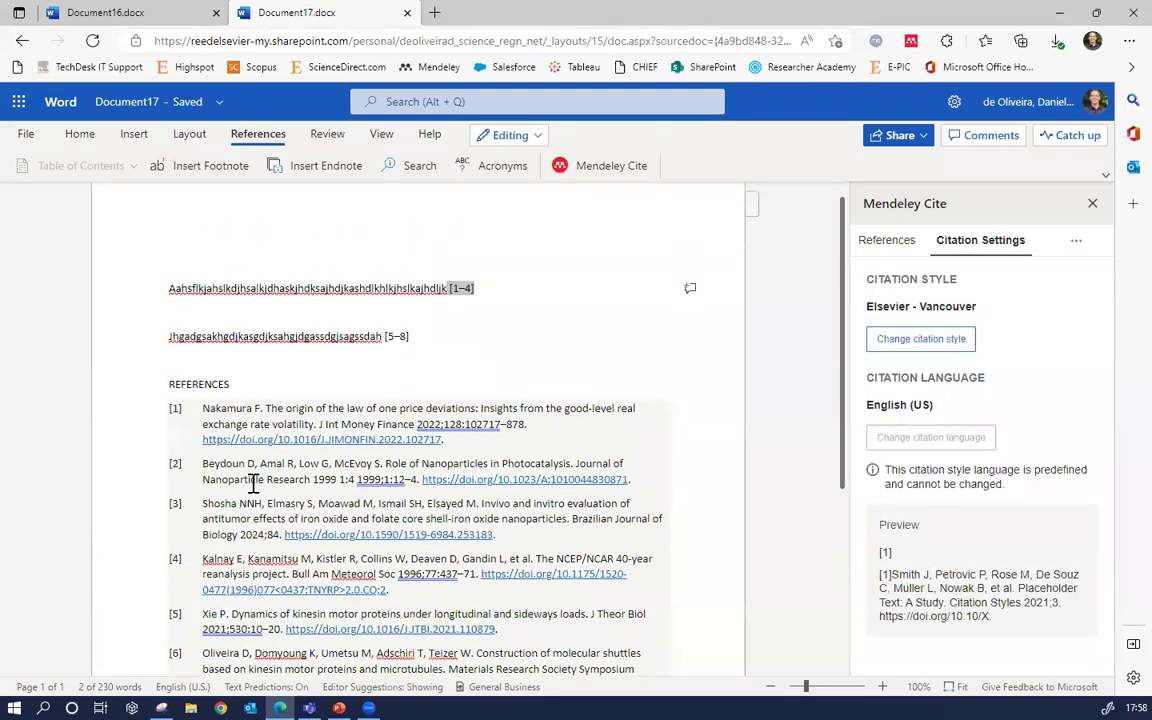
{"action": "scroll", "coordinate": [253, 482], "scroll_direction": "up", "scroll_amount": 1}
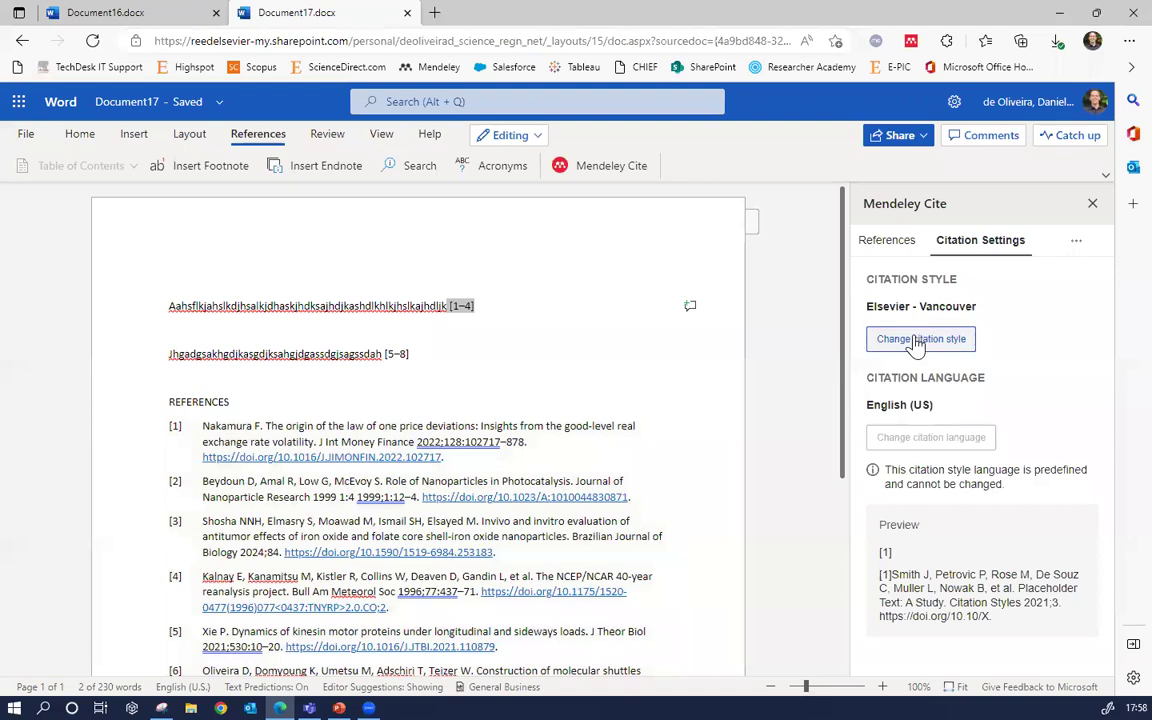
{"action": "left_click", "coordinate": [916, 340]}
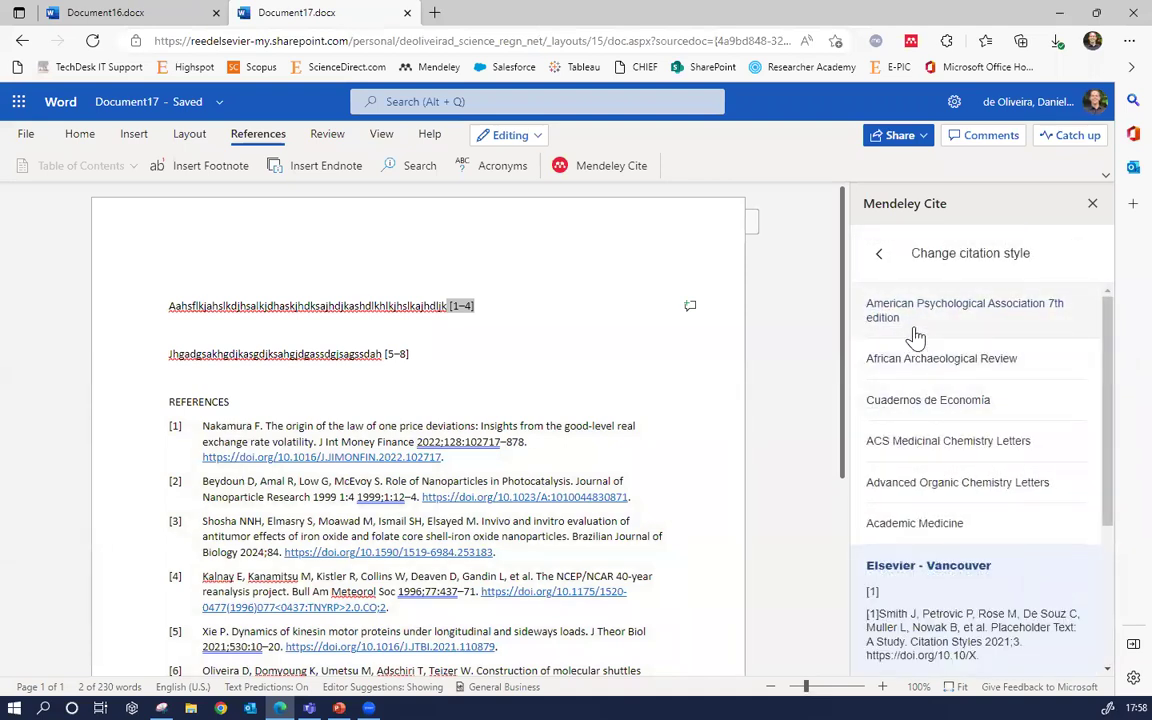
{"action": "scroll", "coordinate": [928, 343], "scroll_direction": "down", "scroll_amount": 3}
{"action": "scroll", "coordinate": [928, 335], "scroll_direction": "down", "scroll_amount": 1}
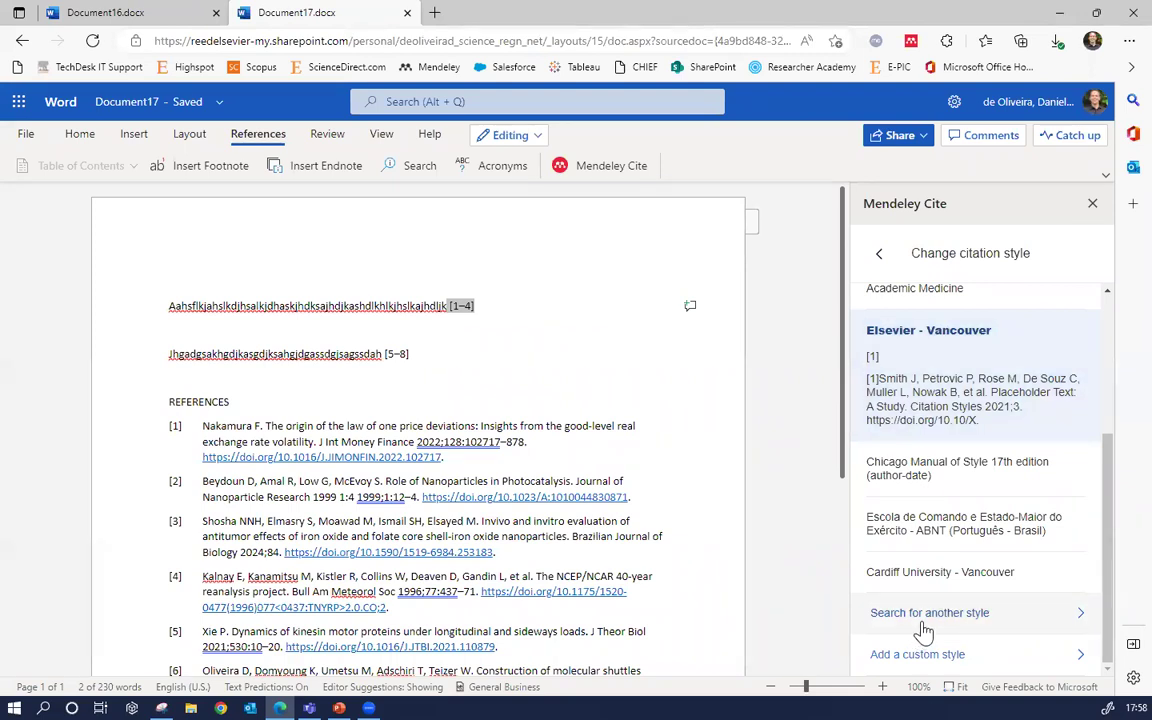
{"action": "left_click", "coordinate": [920, 630]}
Search for 'ABNT' and apply the Universidade Federal do Paraná - ABNT (Português - Brasil) style
{"action": "left_click", "coordinate": [936, 377]}
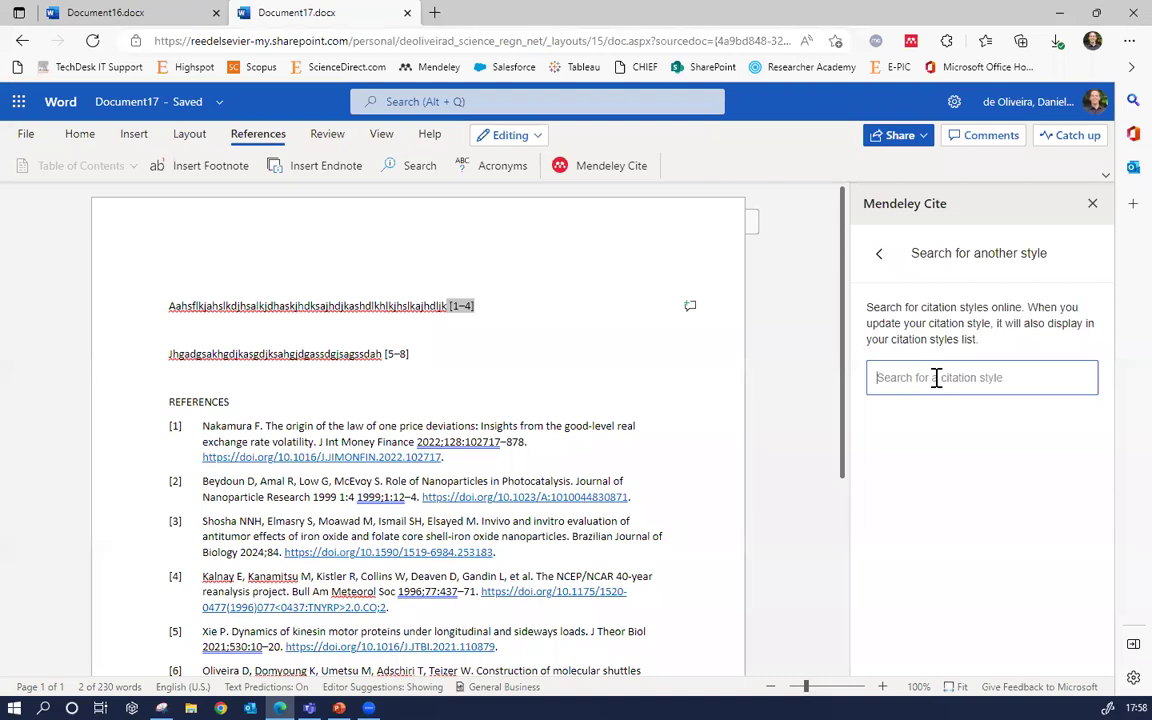
{"action": "type", "text": "ABNT"}
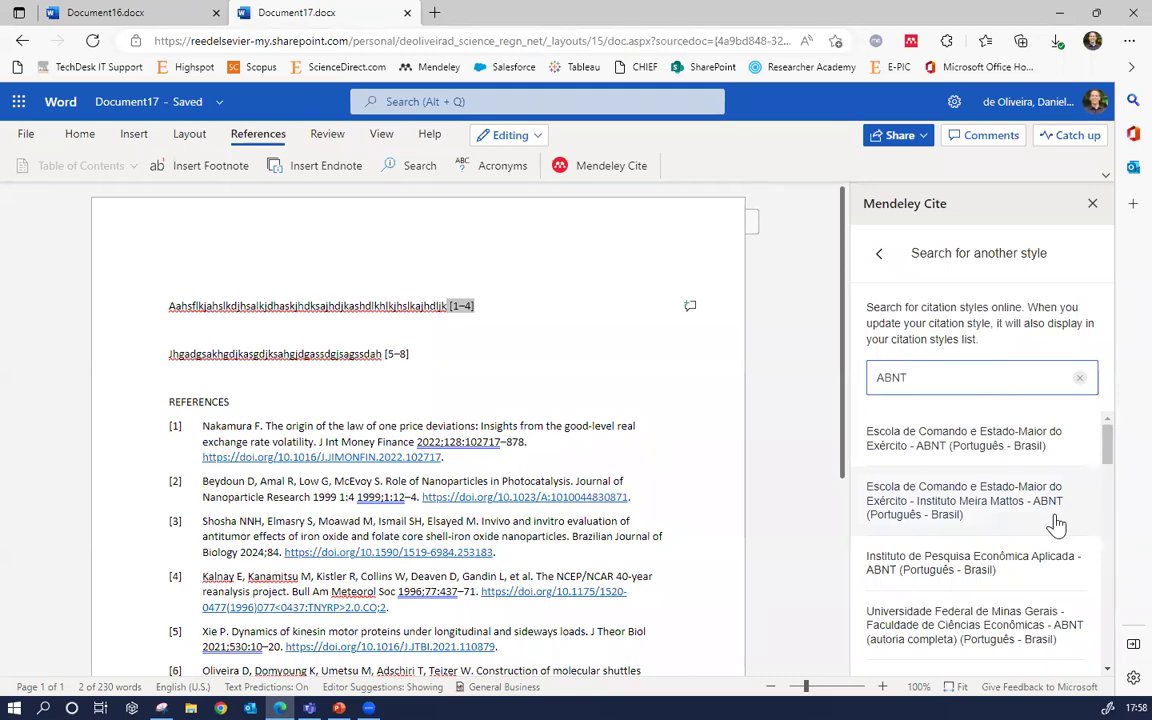
{"action": "scroll", "coordinate": [1057, 520], "scroll_direction": "down", "scroll_amount": 2}
{"action": "scroll", "coordinate": [1064, 508], "scroll_direction": "down", "scroll_amount": 1}
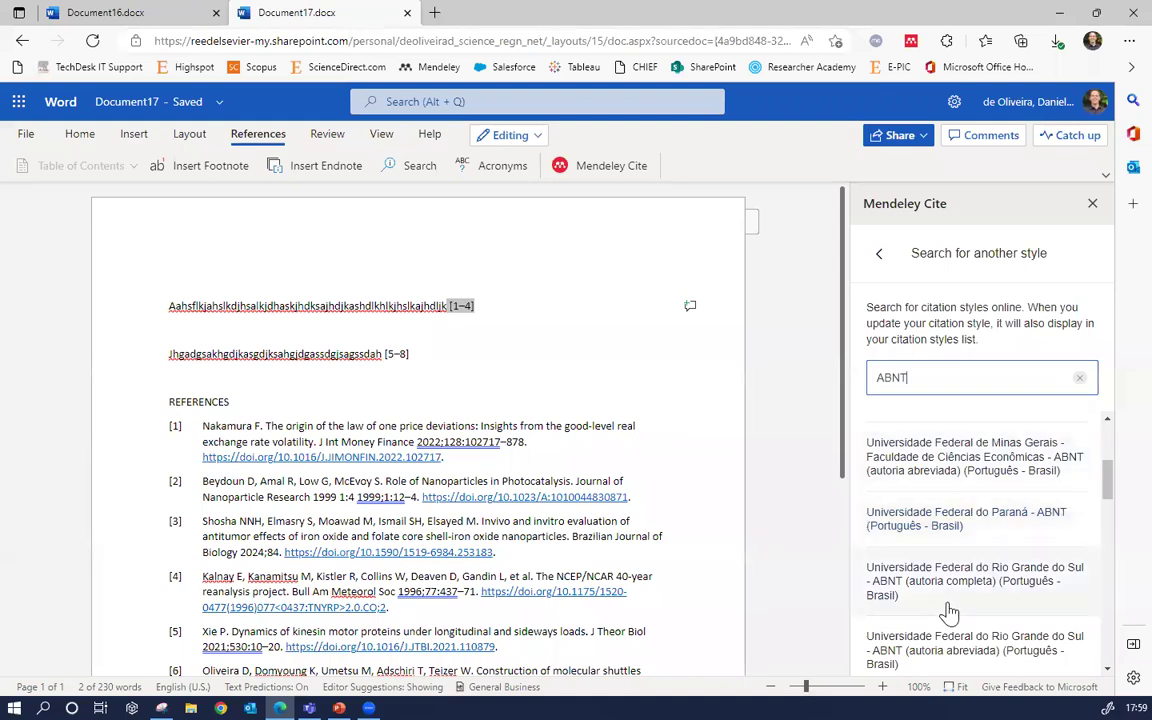
{"action": "left_click", "coordinate": [942, 528]}
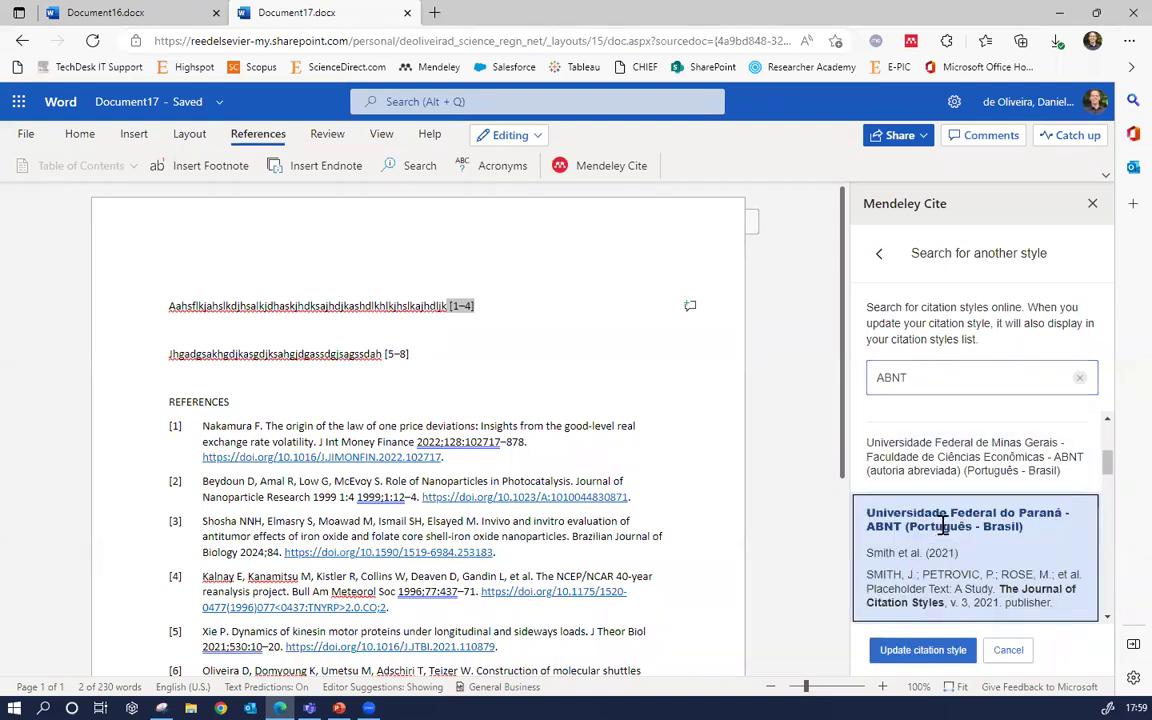
{"action": "left_click", "coordinate": [926, 650]}
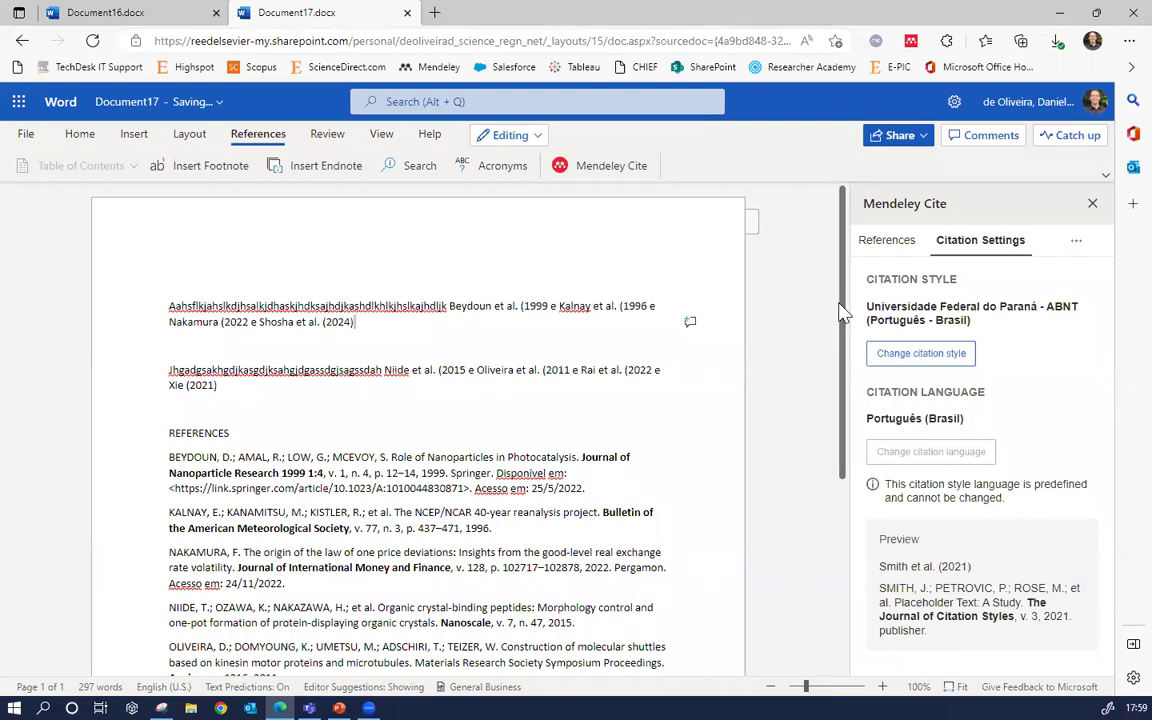
Switch the Mendeley Cite citation style to ACS Chemical Biology, found by searching 'biolog'
{"action": "left_click", "coordinate": [904, 358]}
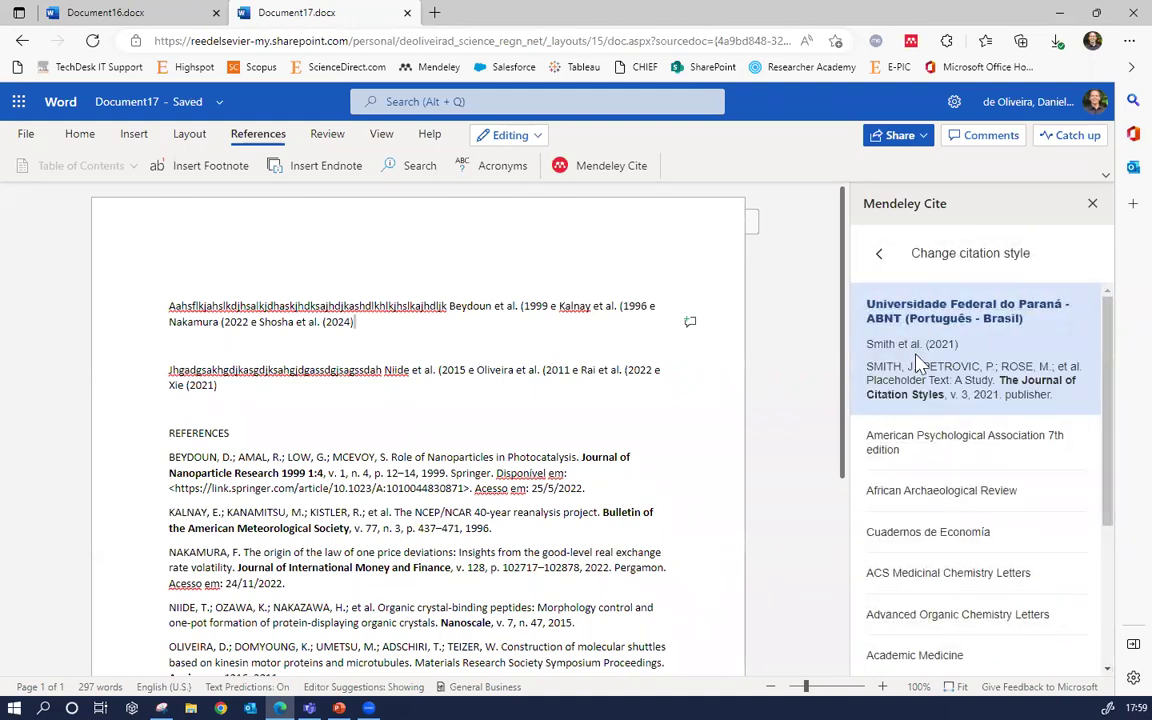
{"action": "scroll", "coordinate": [915, 362], "scroll_direction": "down", "scroll_amount": 3}
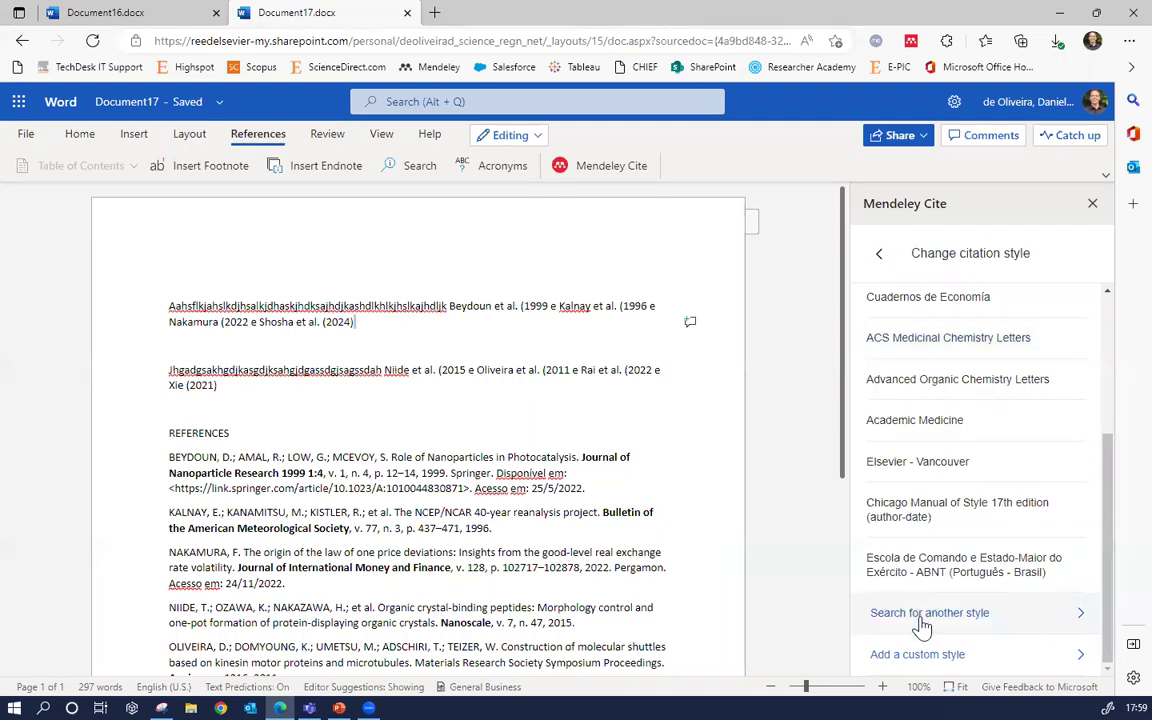
{"action": "left_click", "coordinate": [922, 622]}
{"action": "left_click", "coordinate": [935, 385]}
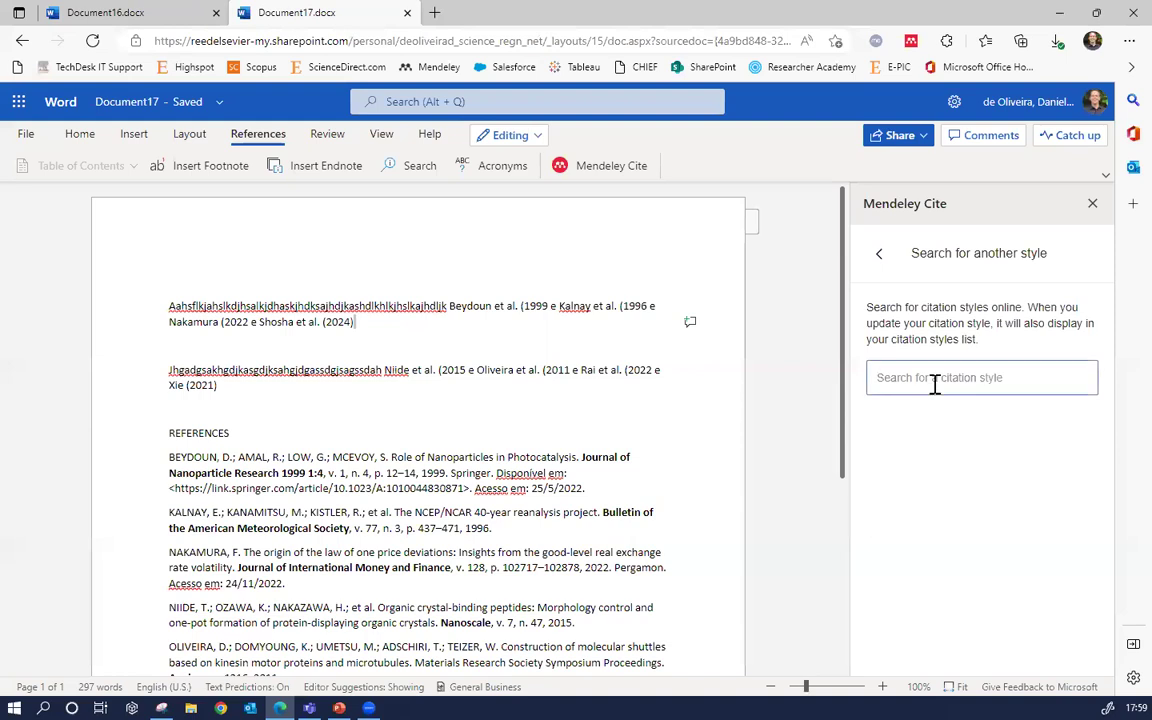
{"action": "type", "text": "biolo"}
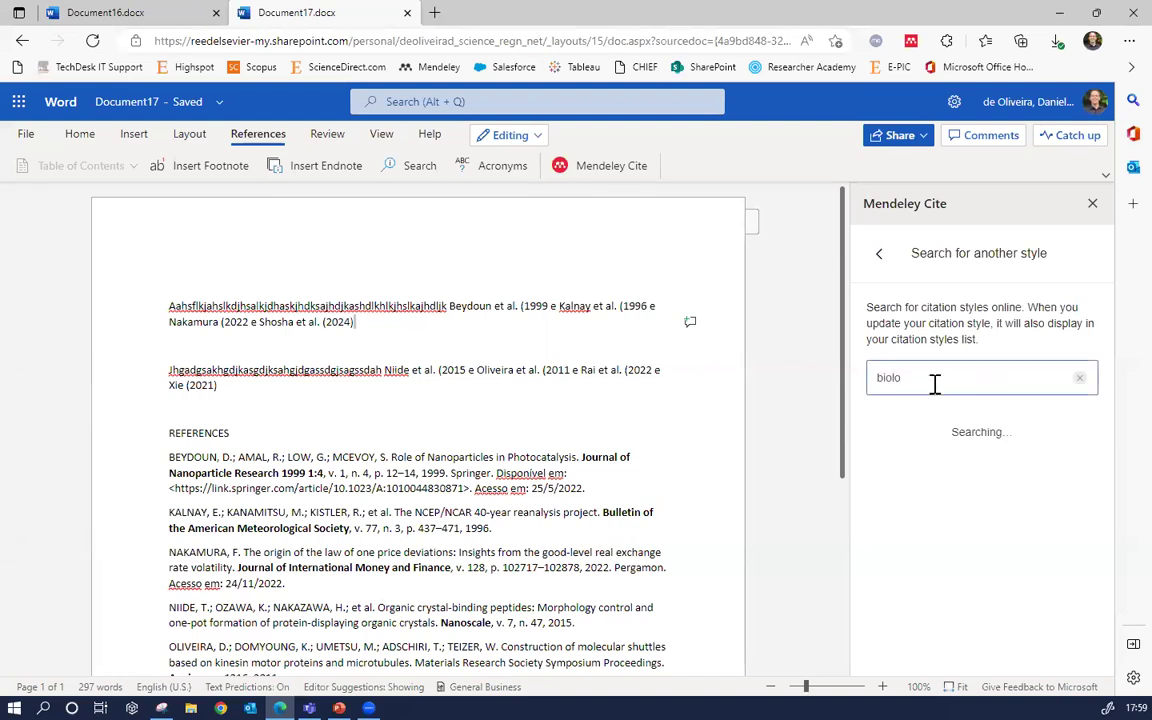
{"action": "type", "text": "g"}
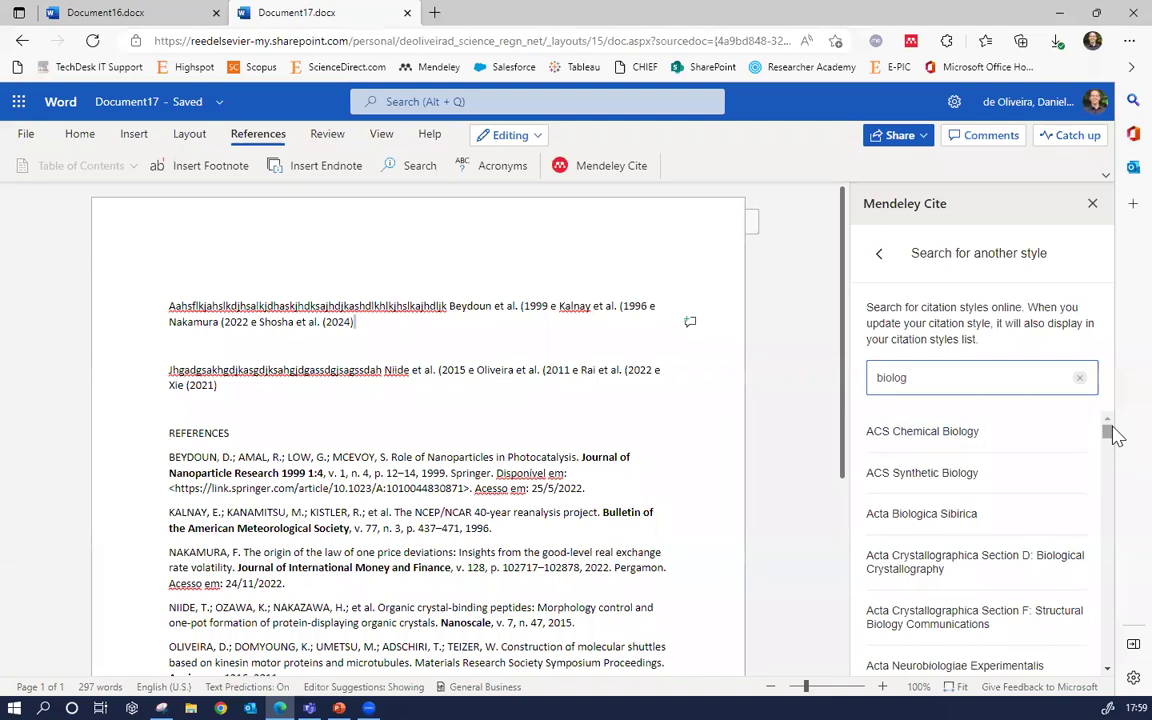
{"action": "left_click", "coordinate": [925, 452]}
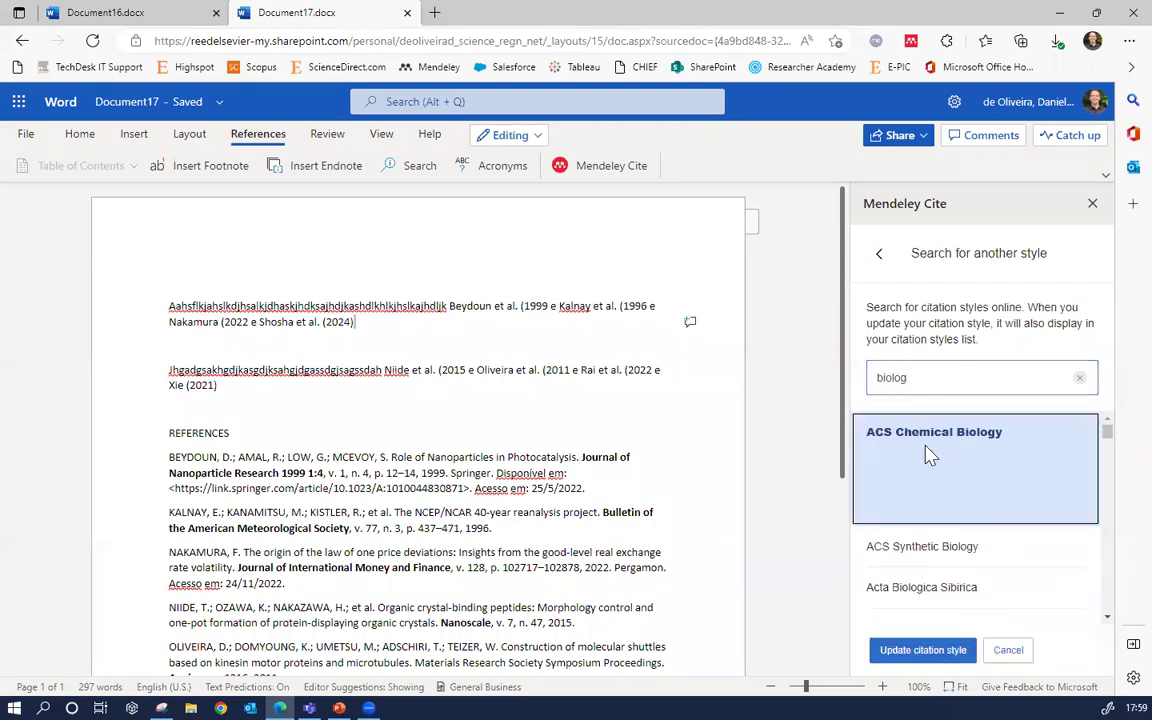
{"action": "left_click", "coordinate": [916, 652]}
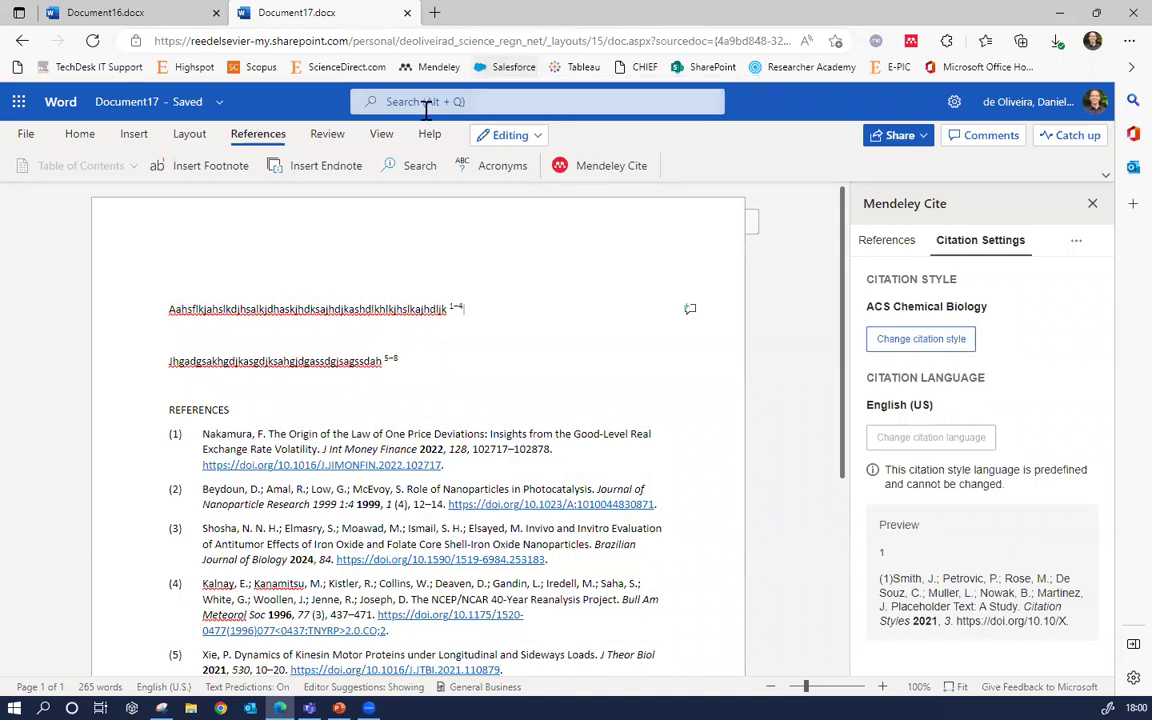
{"action": "left_click", "coordinate": [157, 11]}
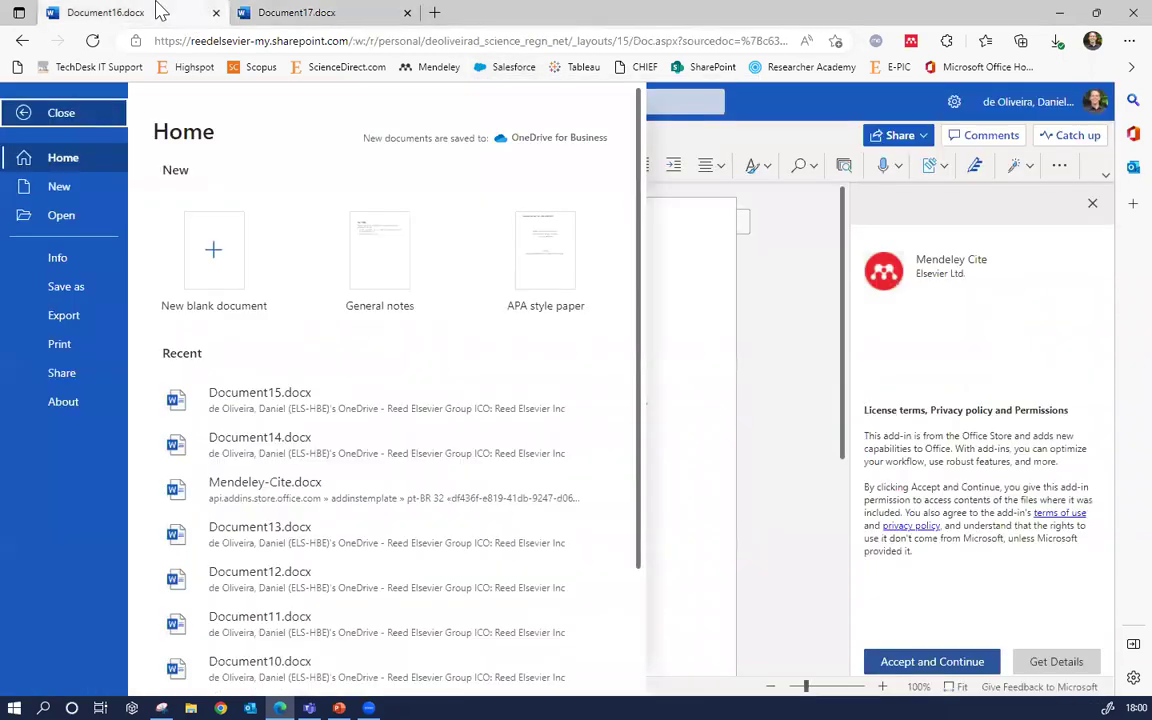
Open mendeley.com from the bookmark and go to the library's All References list
{"action": "left_click", "coordinate": [436, 67]}
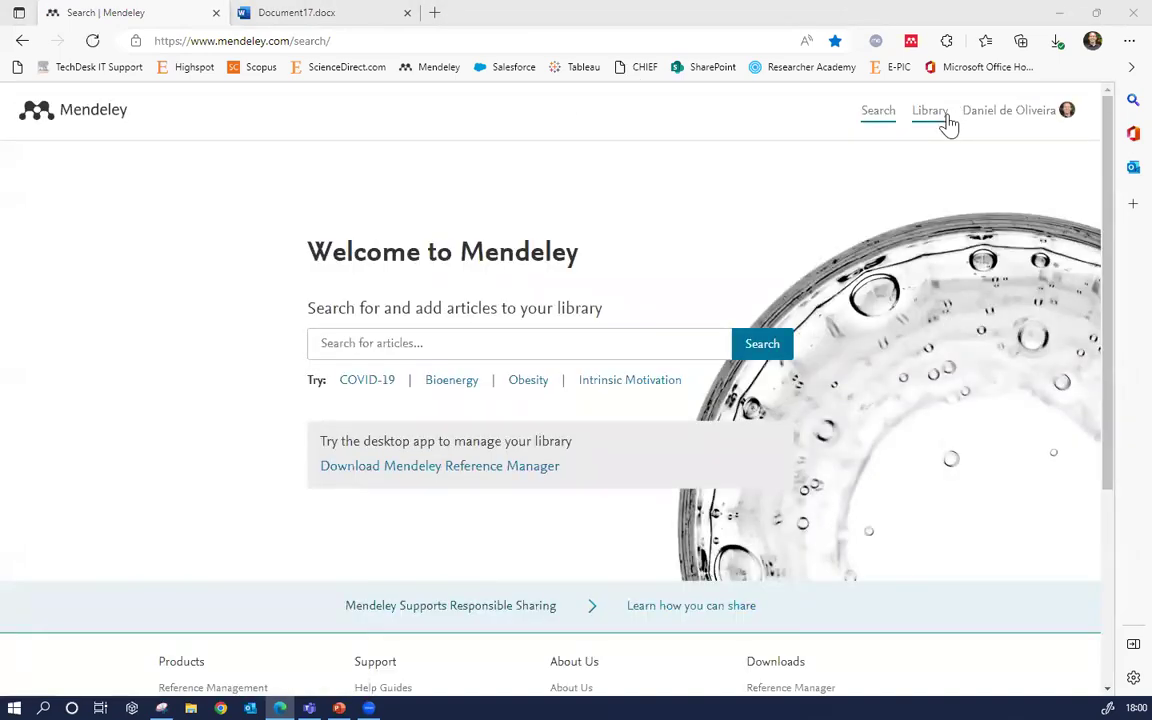
{"action": "left_click", "coordinate": [936, 115]}
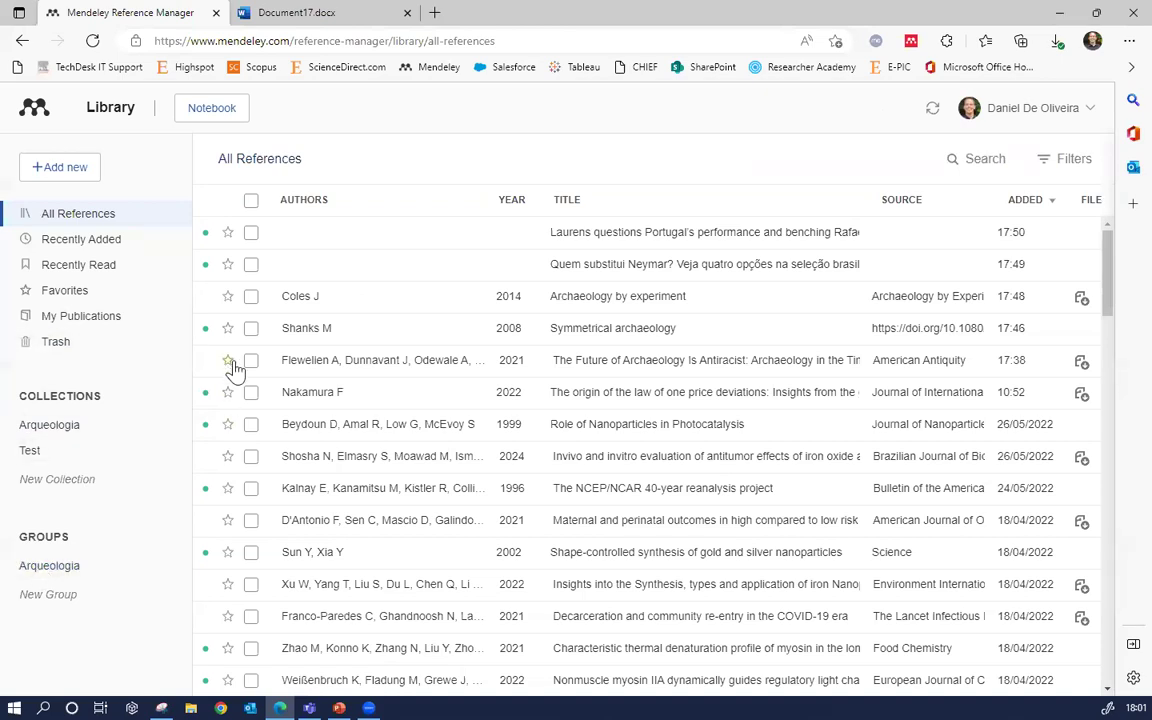
{"action": "scroll", "coordinate": [239, 362], "scroll_direction": "down", "scroll_amount": 1}
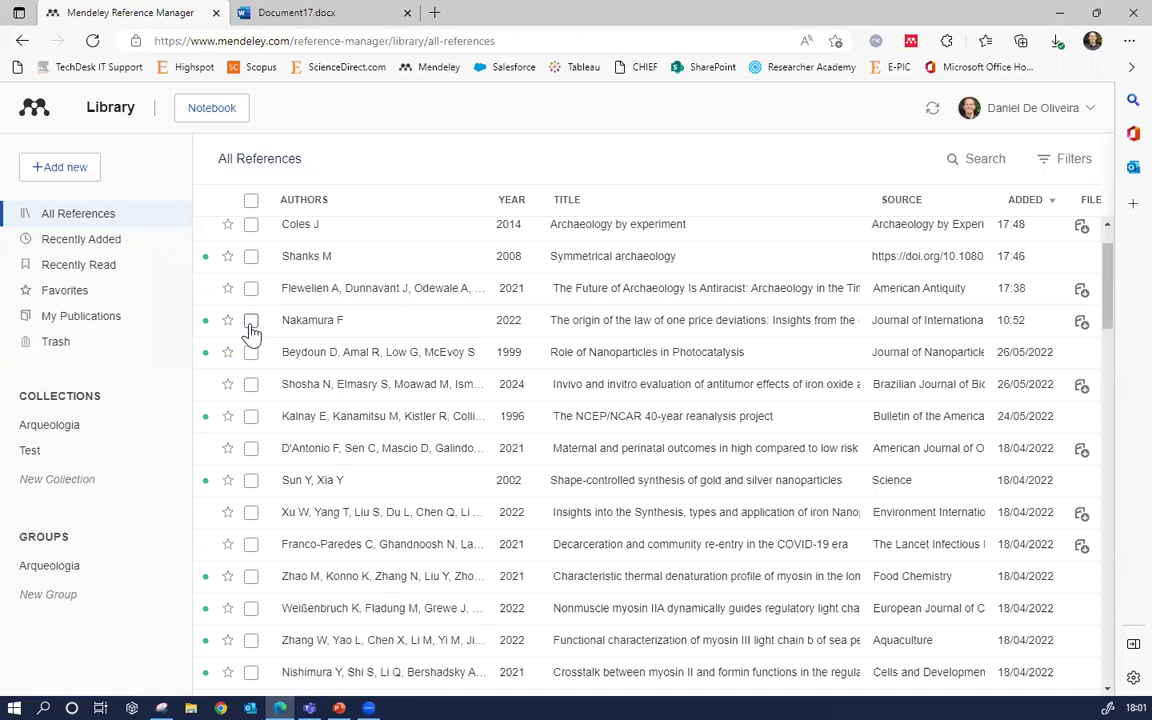
Select the Nakamura, Beydoun, Shosha, Kalnay and D'Antonio references and add them to Arqueologia via Organize
{"action": "left_click", "coordinate": [251, 322]}
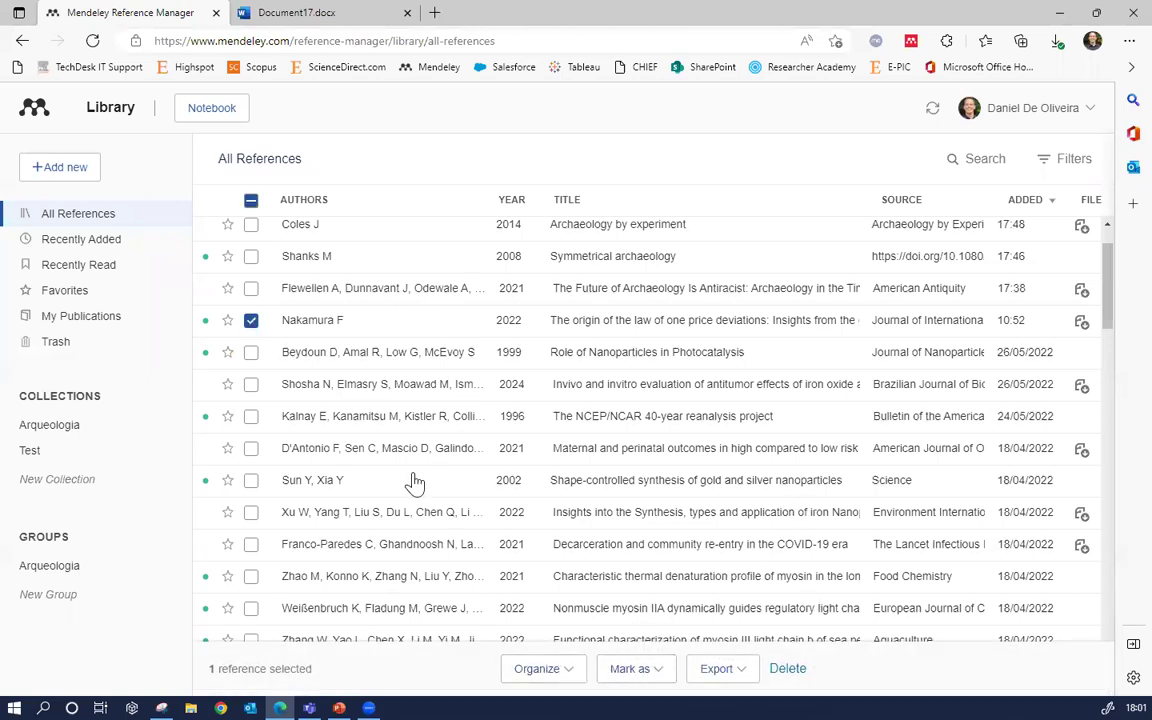
{"action": "left_click", "coordinate": [251, 353]}
{"action": "left_click", "coordinate": [251, 384]}
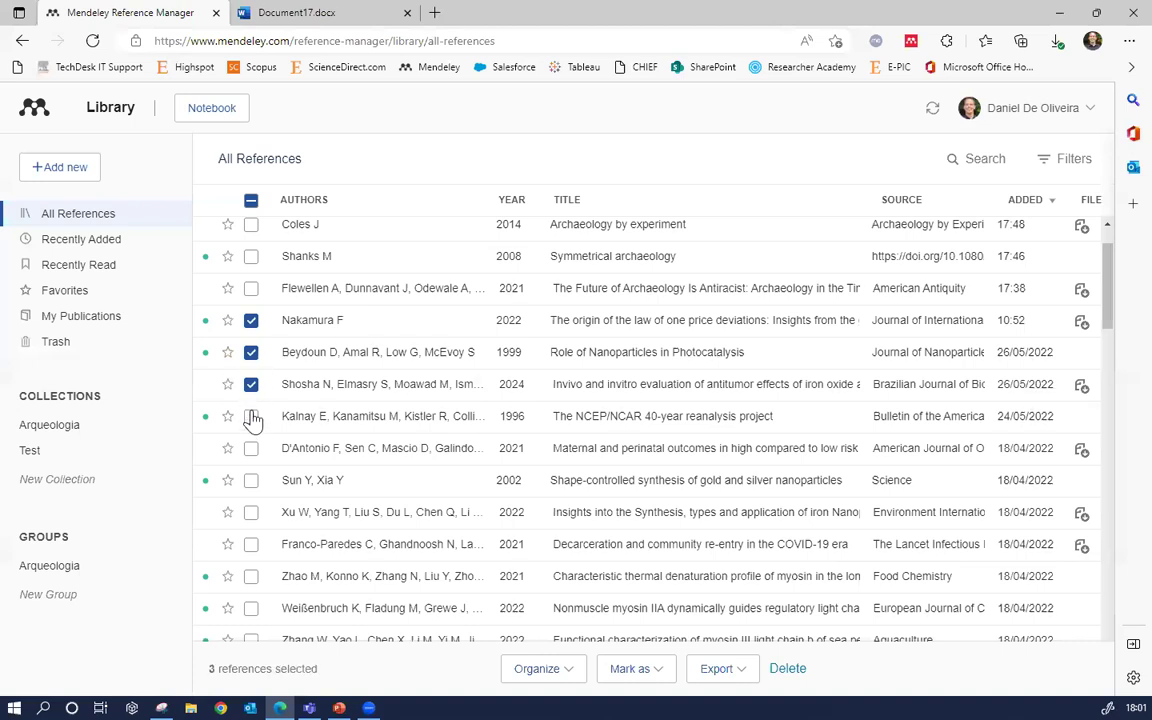
{"action": "left_click", "coordinate": [251, 417]}
{"action": "left_click", "coordinate": [251, 448]}
{"action": "left_click", "coordinate": [543, 668]}
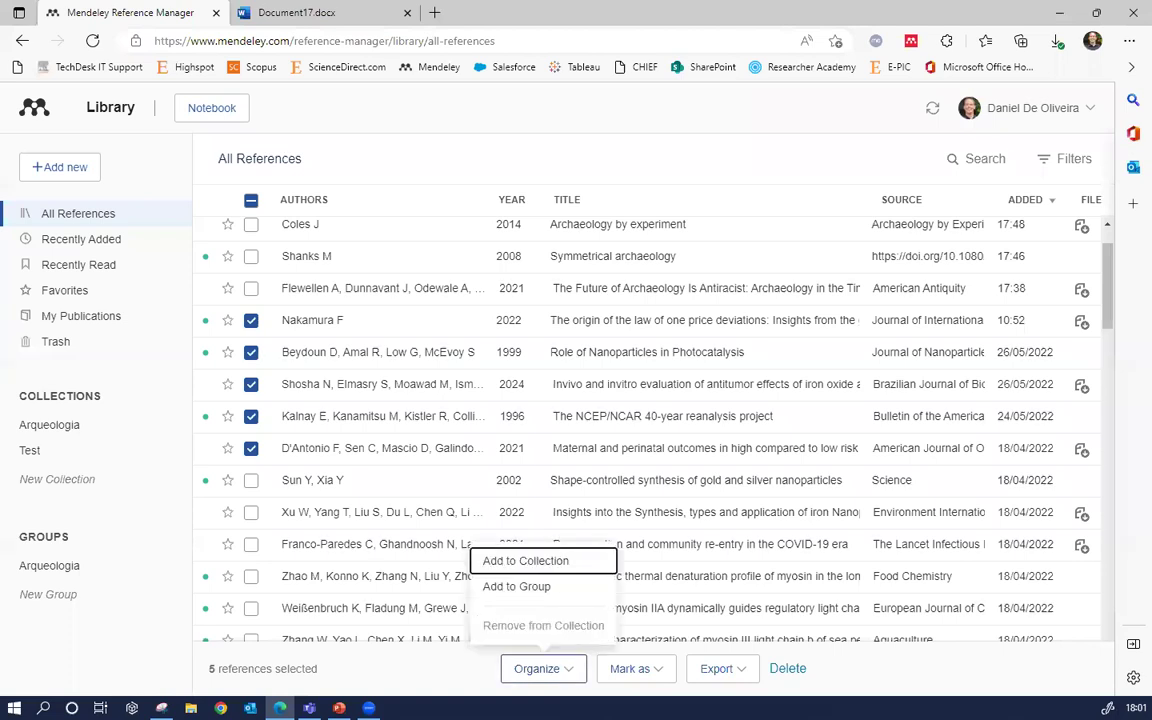
{"action": "left_click", "coordinate": [251, 384]}
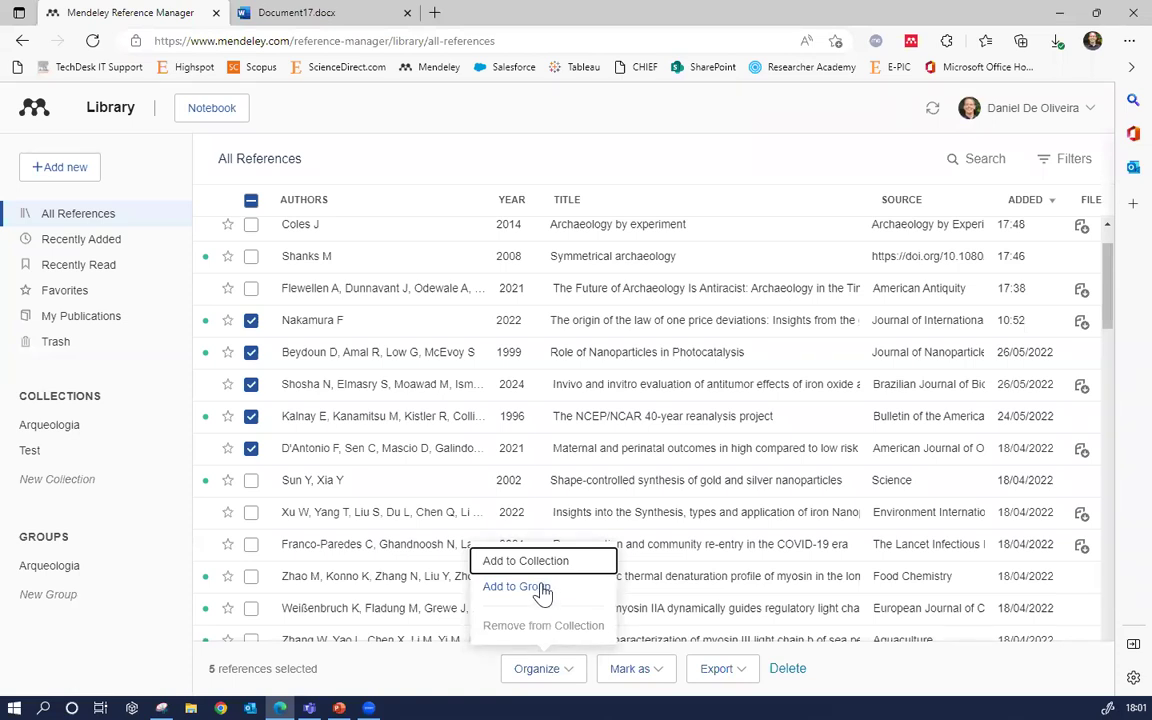
{"action": "left_click", "coordinate": [540, 590]}
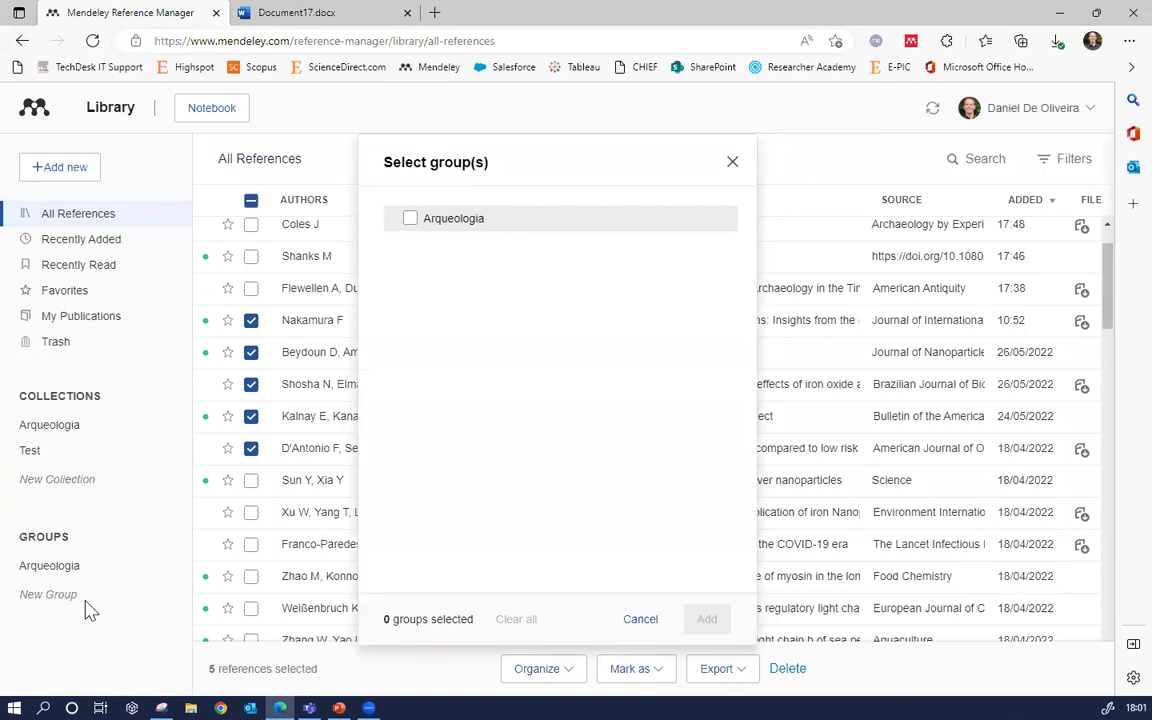
{"action": "left_click", "coordinate": [410, 218]}
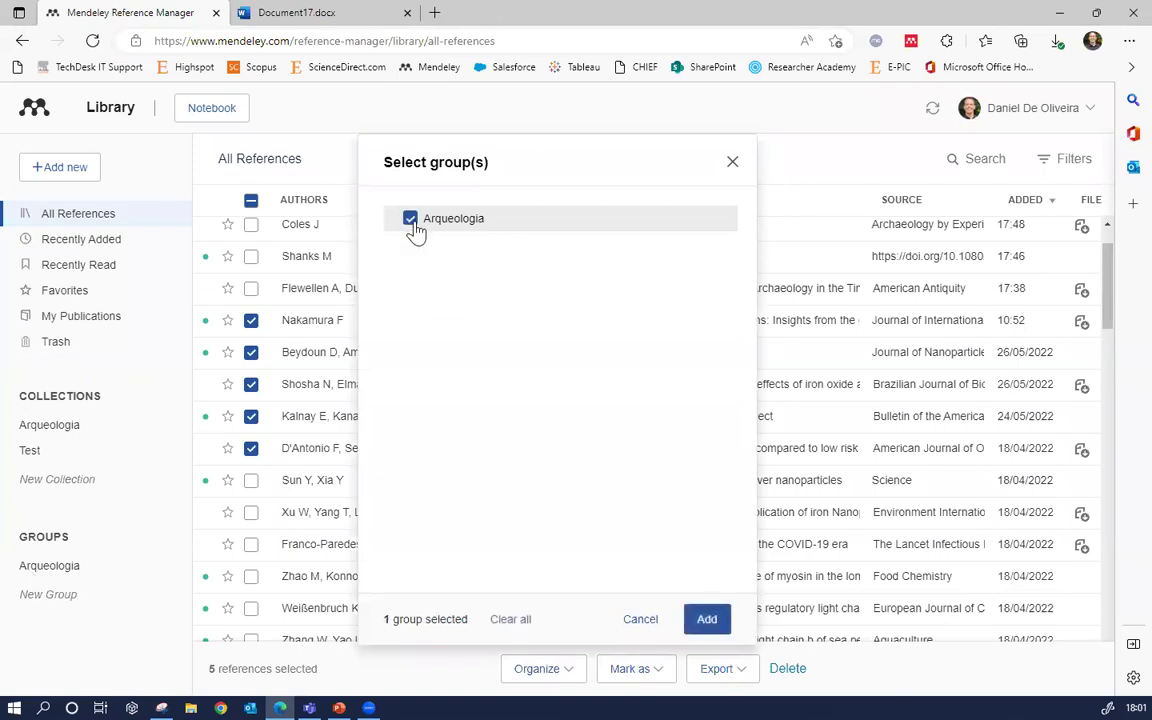
{"action": "left_click", "coordinate": [707, 619]}
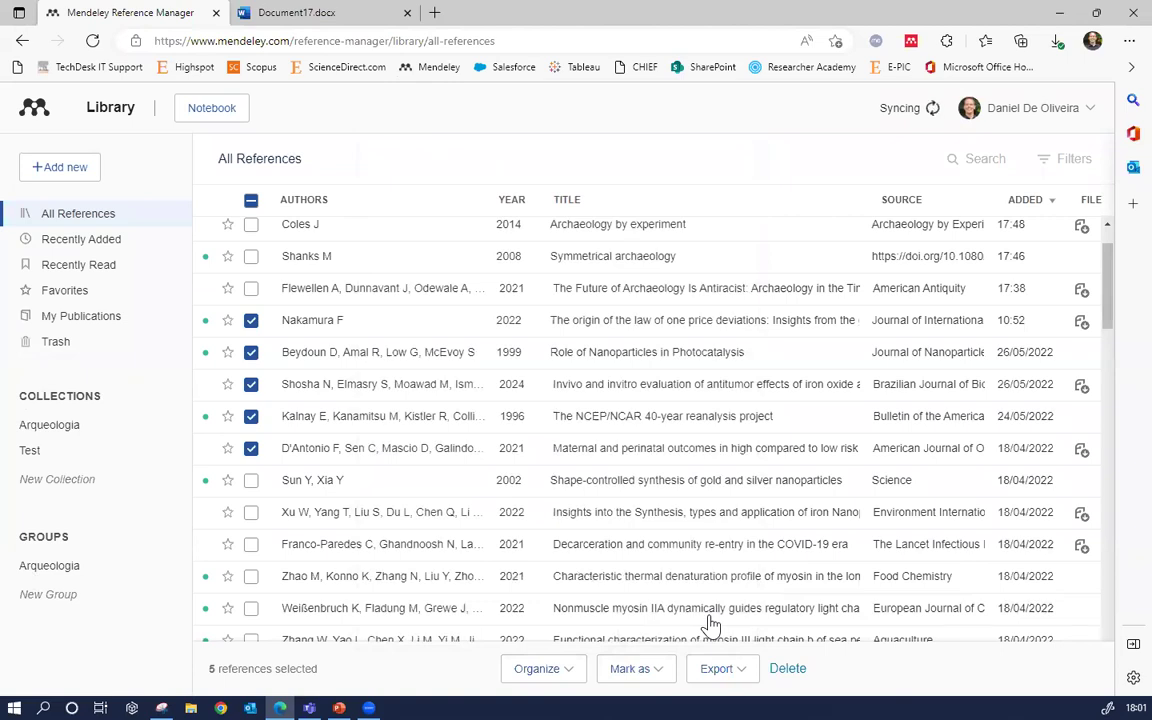
Open the Arqueologia group and view the D'Antonio 2021 maternal and perinatal outcomes PDF
{"action": "left_click", "coordinate": [44, 572]}
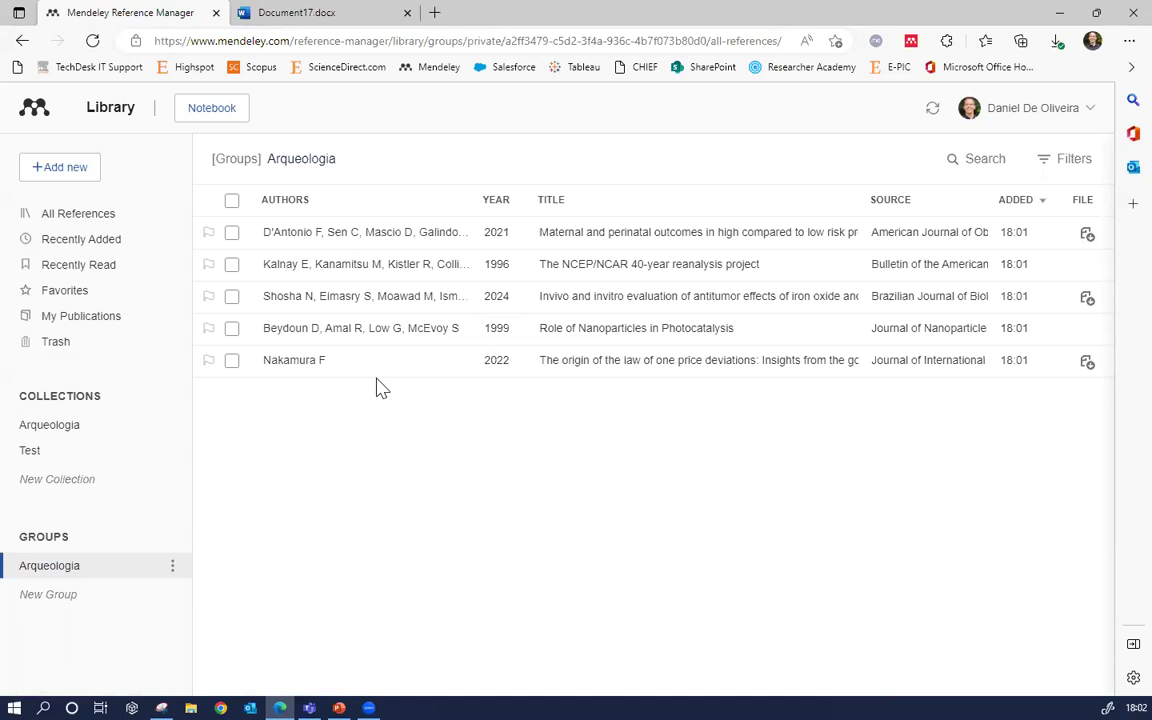
{"action": "left_click", "coordinate": [95, 215]}
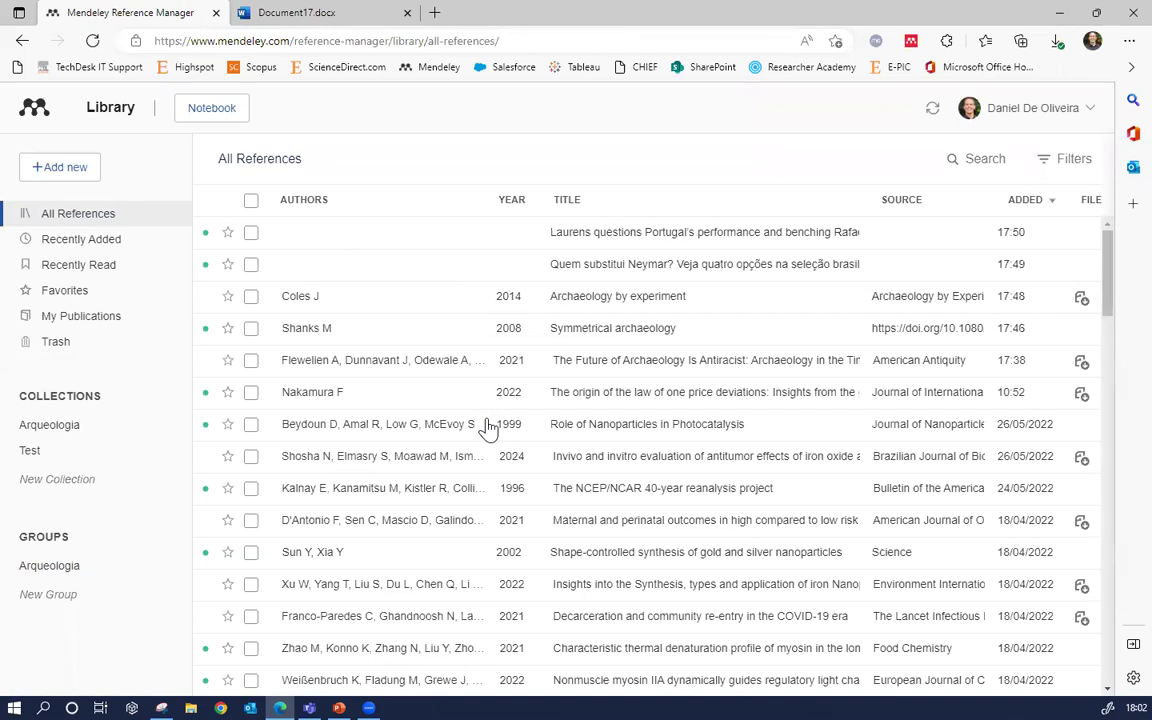
{"action": "left_click", "coordinate": [50, 566]}
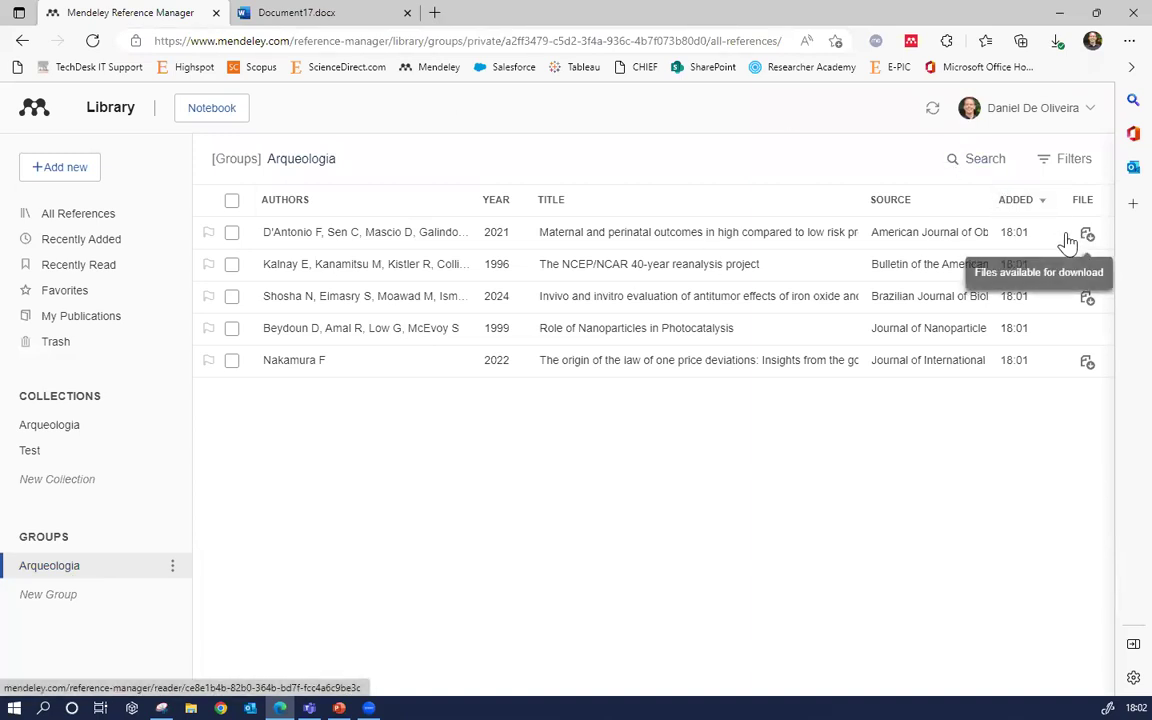
{"action": "left_click", "coordinate": [1085, 238]}
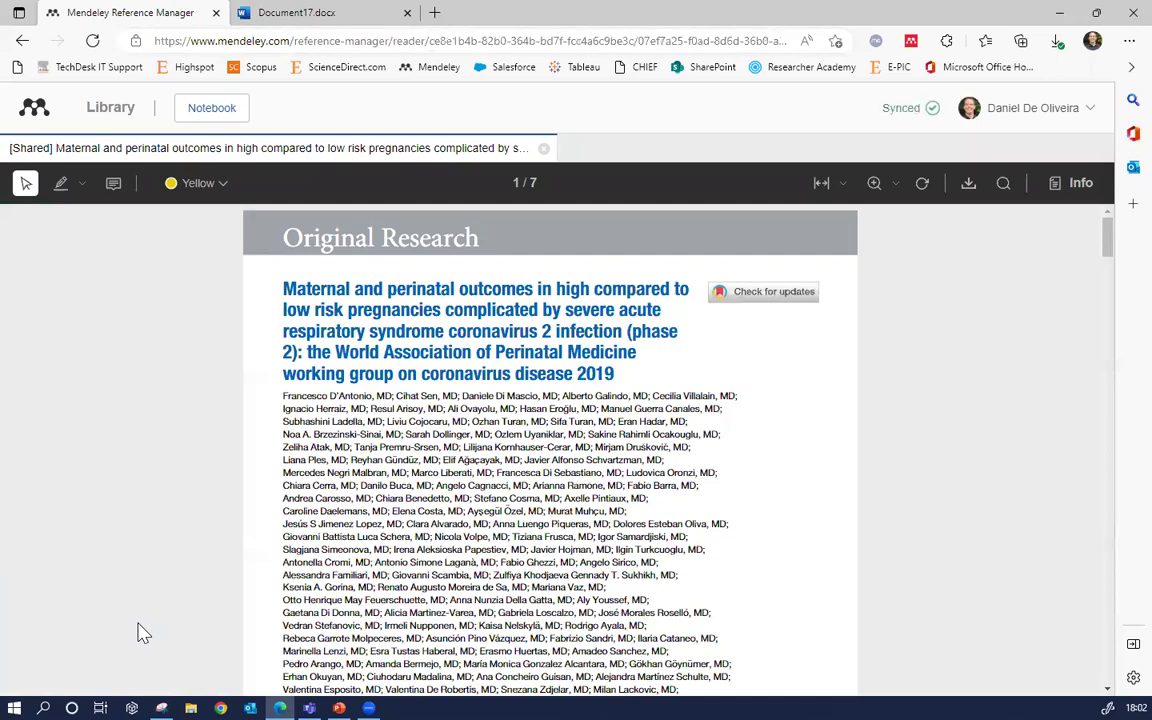
Highlight the opening lines of the PDF's Introduction
{"action": "scroll", "coordinate": [578, 561], "scroll_direction": "down", "scroll_amount": 3}
{"action": "scroll", "coordinate": [578, 561], "scroll_direction": "down", "scroll_amount": 10}
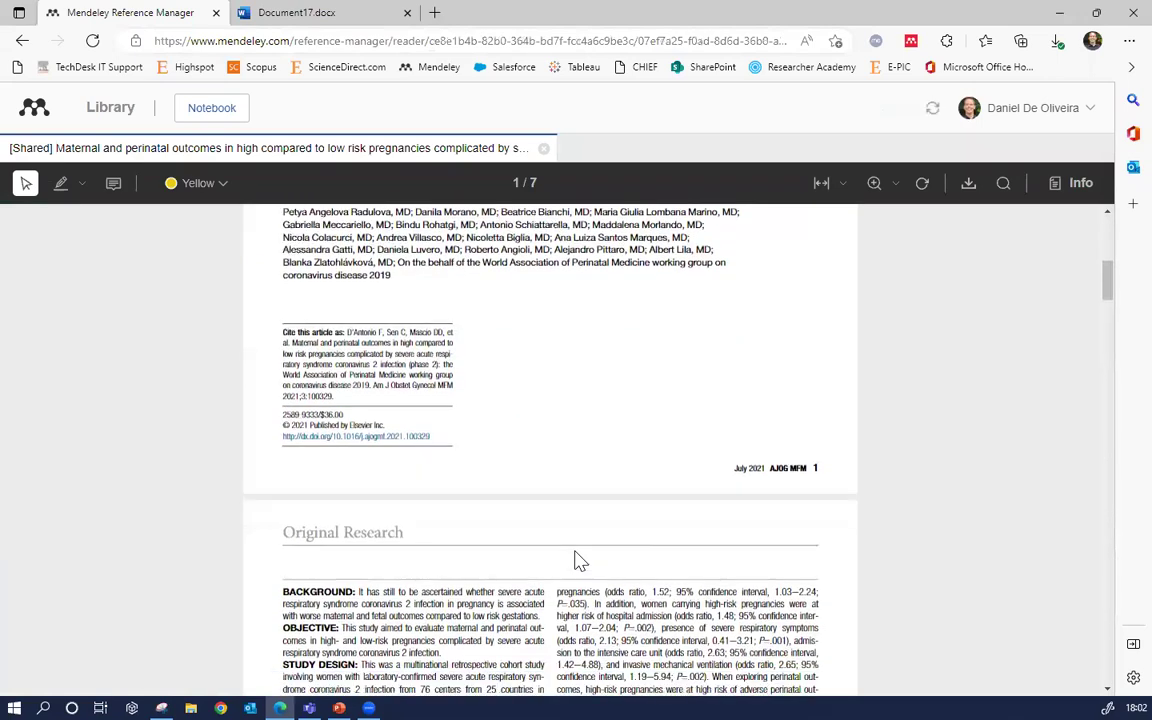
{"action": "scroll", "coordinate": [576, 540], "scroll_direction": "down", "scroll_amount": 3}
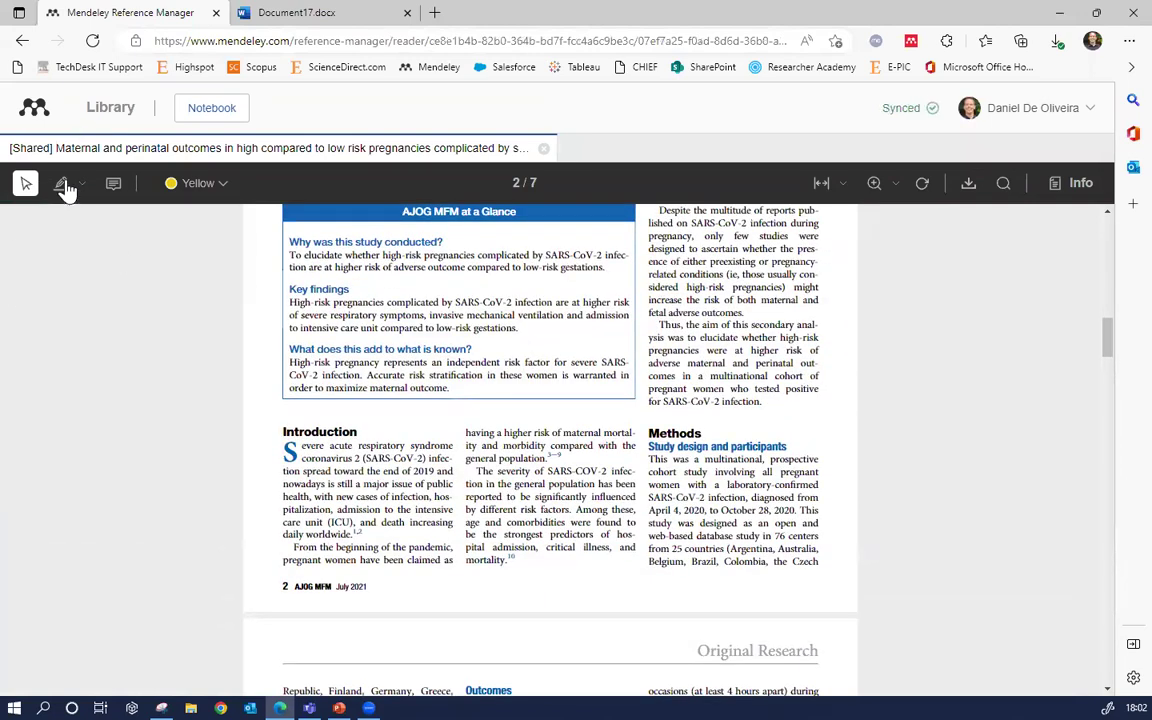
{"action": "left_click", "coordinate": [64, 186]}
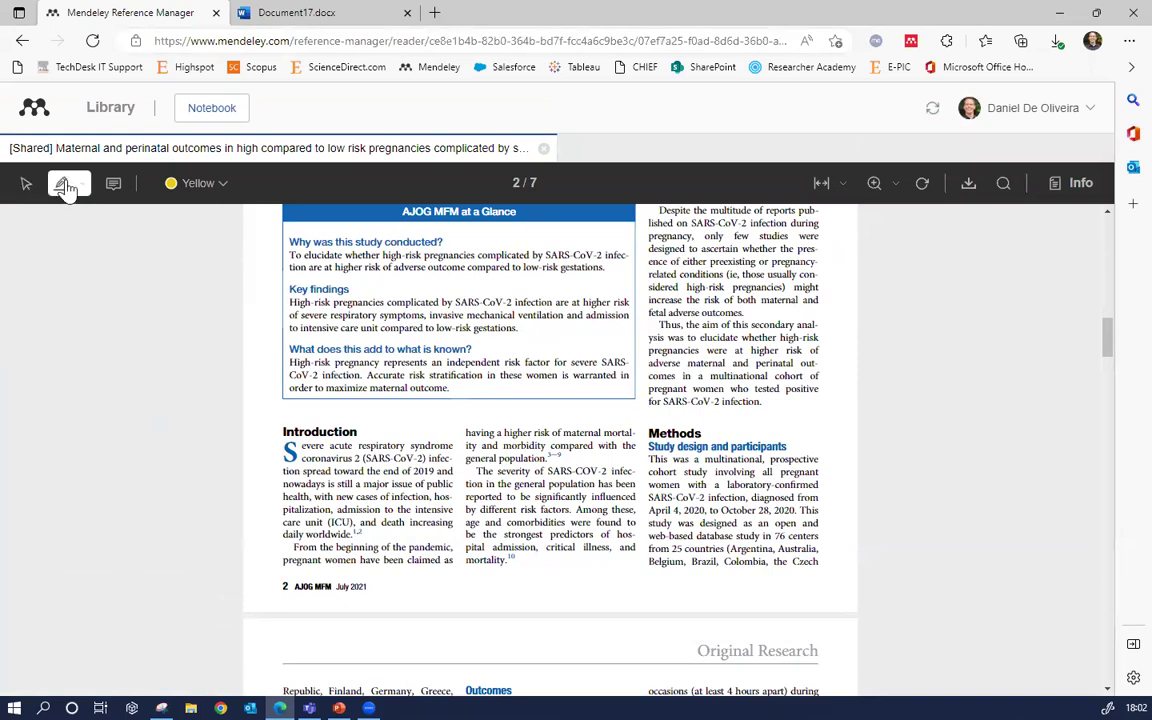
{"action": "left_click_drag", "start_coordinate": [307, 446], "coordinate": [424, 458]}
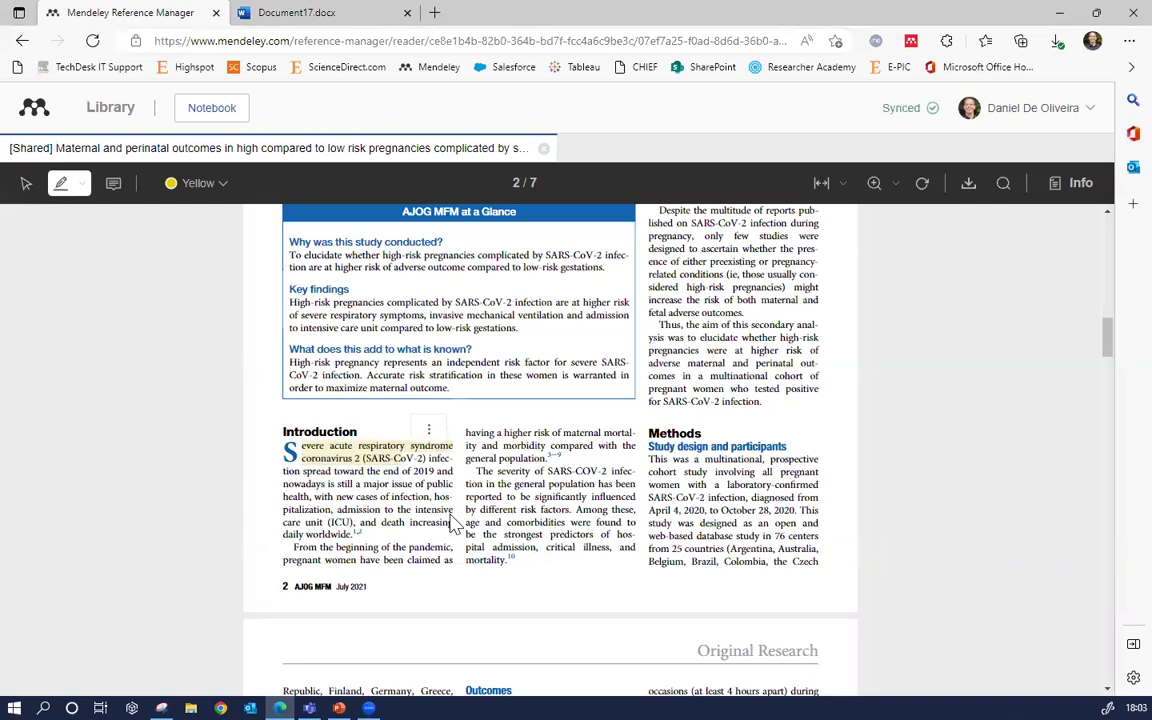
Add a comment note beside the Statistical analysis heading, reopen it, then close the PDF
{"action": "left_click", "coordinate": [111, 188]}
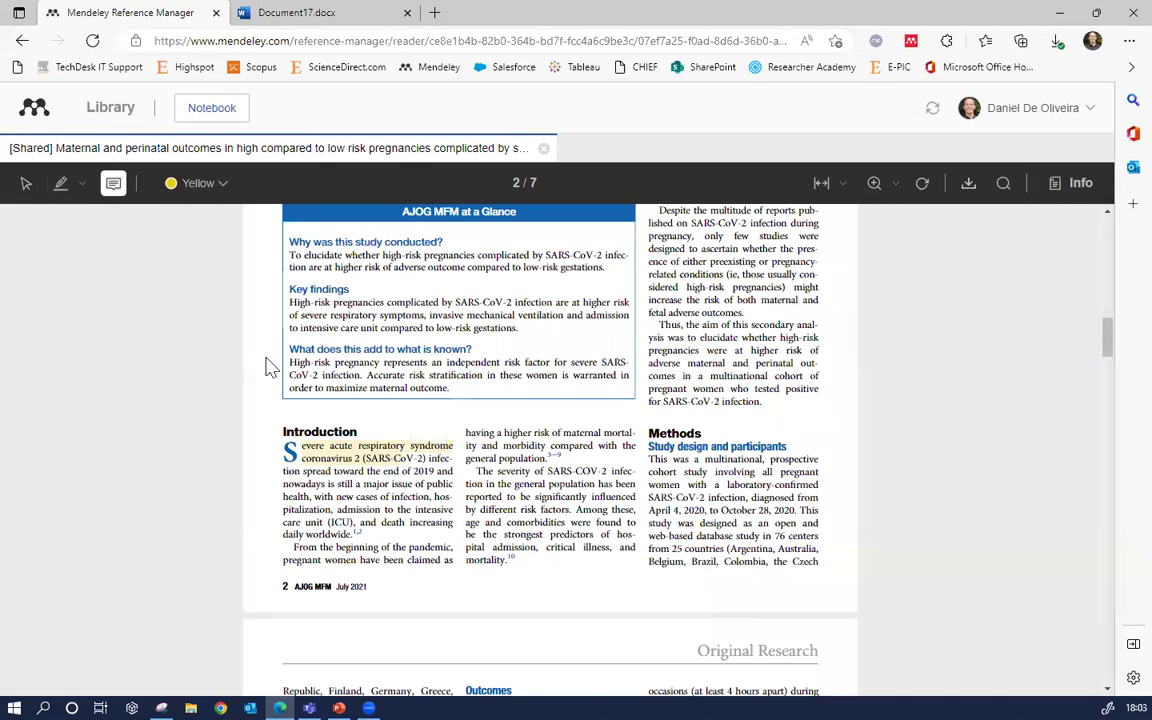
{"action": "scroll", "coordinate": [497, 437], "scroll_direction": "down", "scroll_amount": 4}
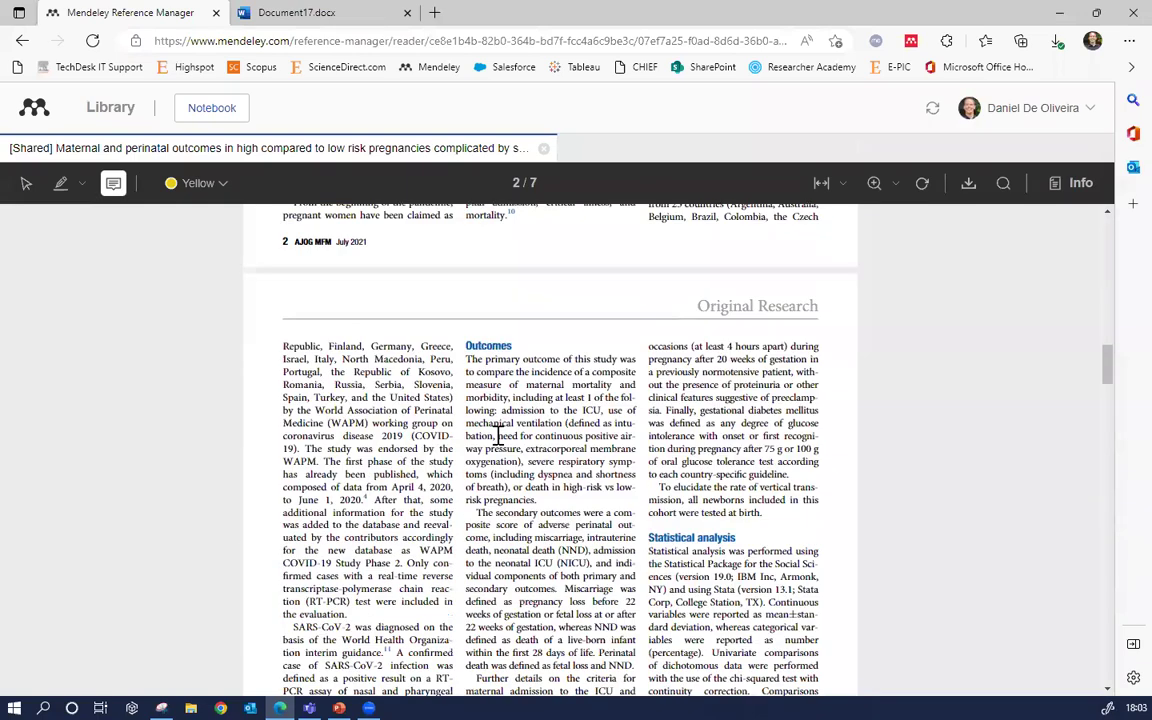
{"action": "scroll", "coordinate": [506, 442], "scroll_direction": "down", "scroll_amount": 2}
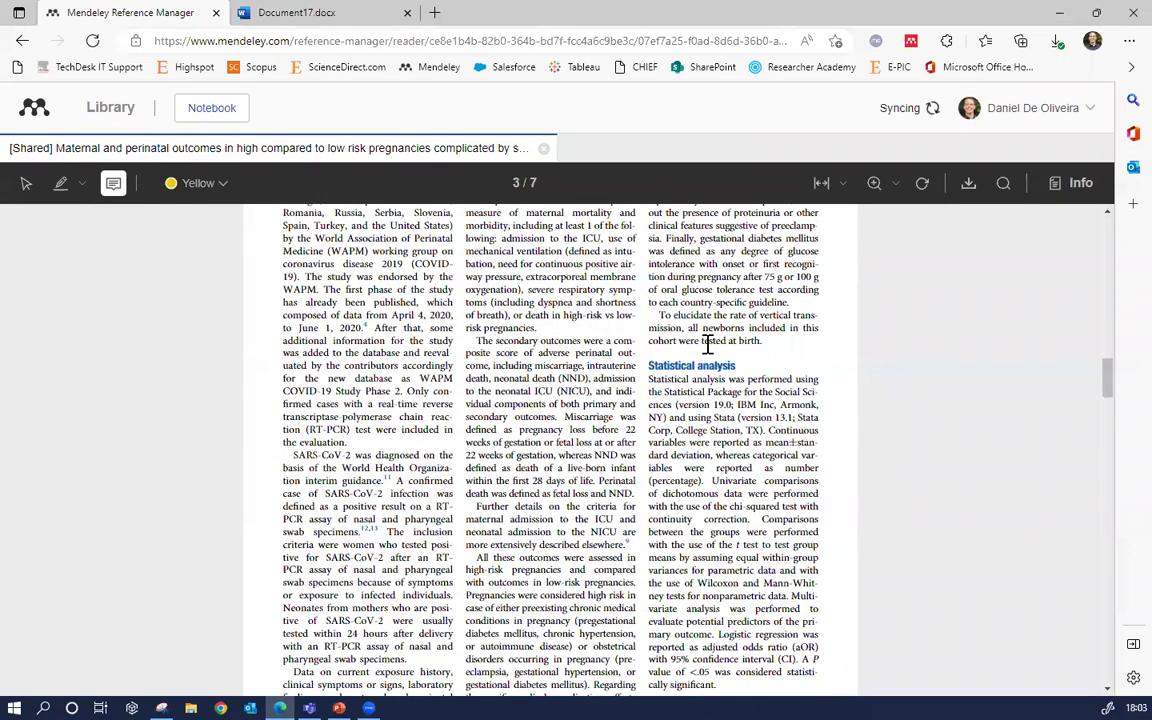
{"action": "left_click", "coordinate": [745, 375]}
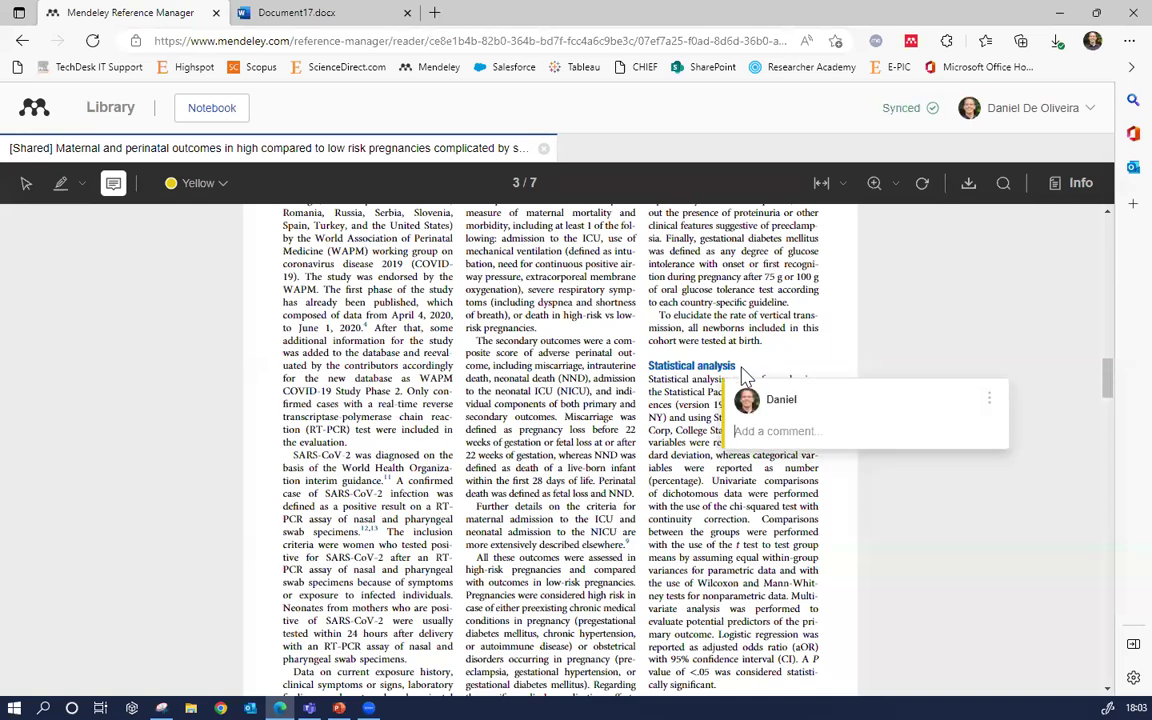
{"action": "type", "text": "agfkjegfjsgkjgdjghag"}
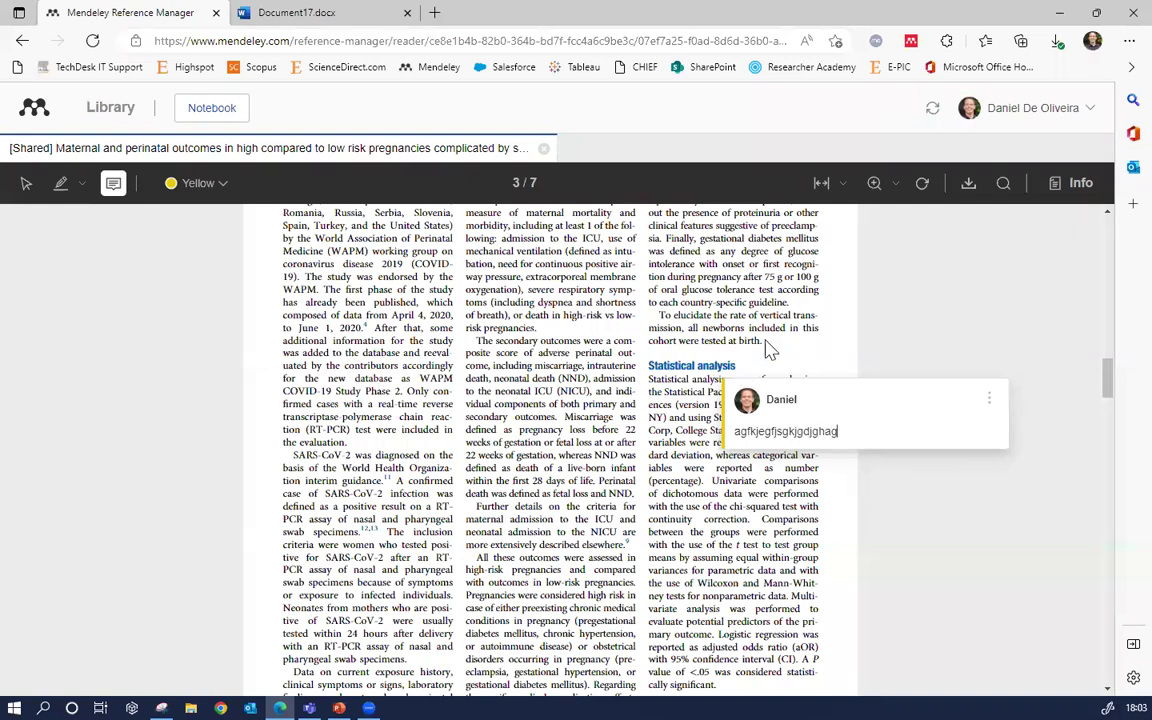
{"action": "left_click", "coordinate": [931, 342]}
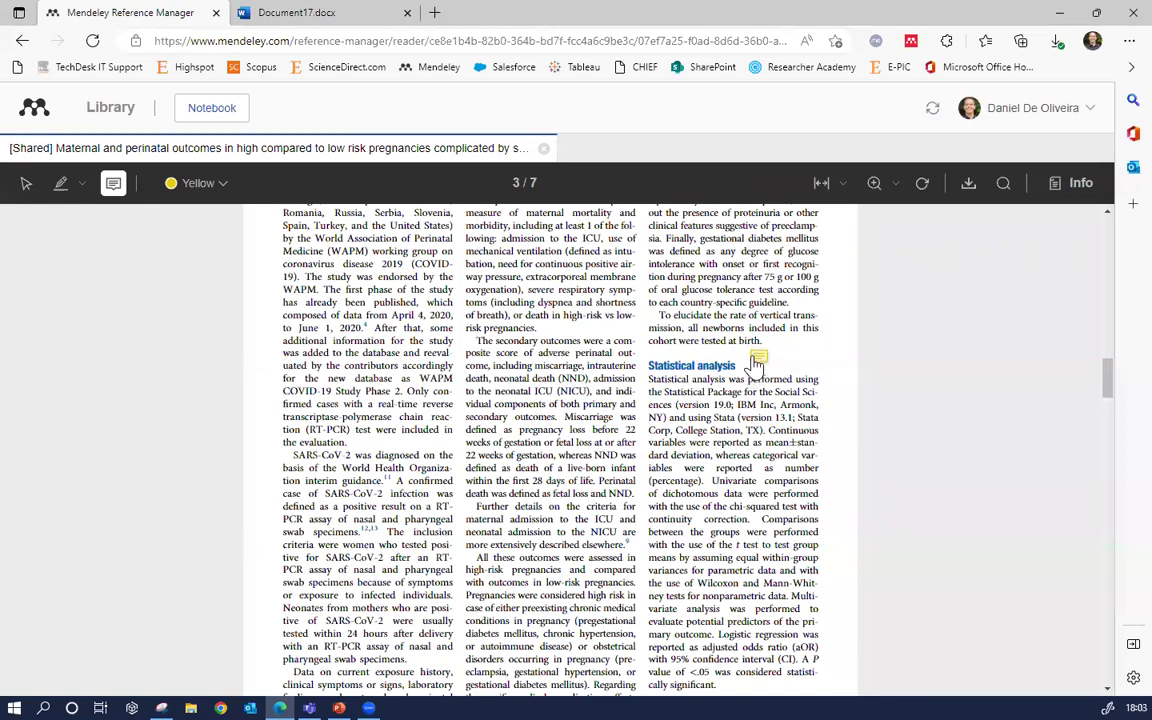
{"action": "left_click", "coordinate": [762, 360]}
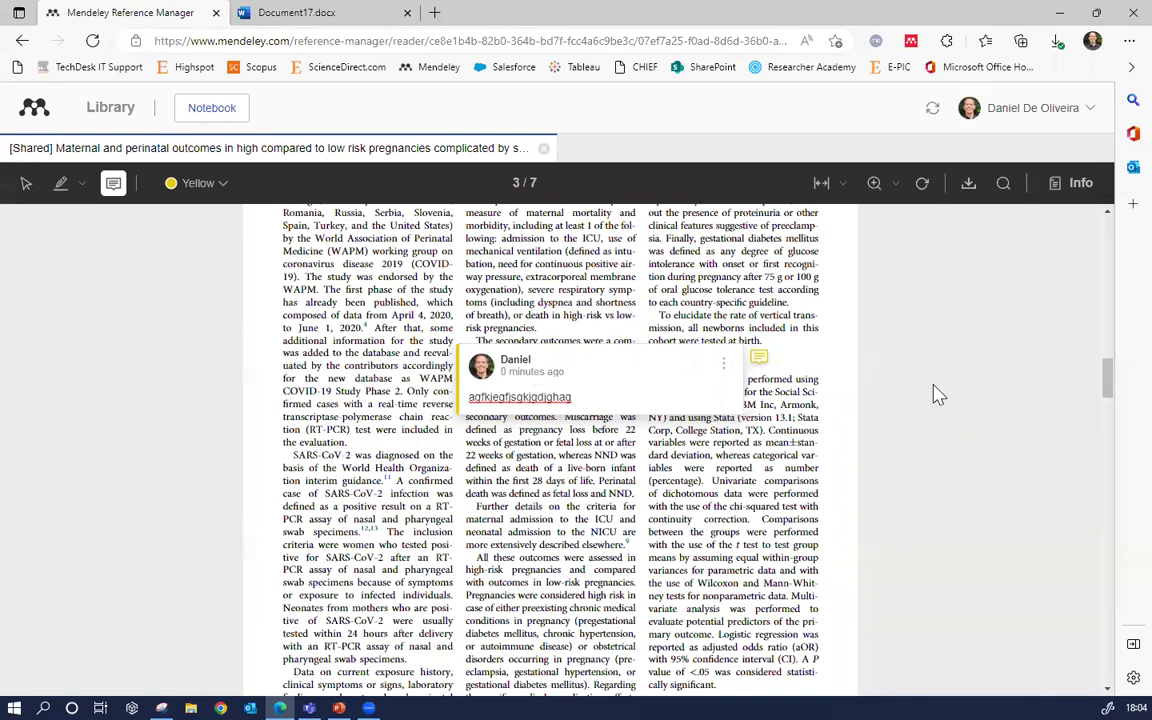
{"action": "left_click", "coordinate": [543, 149]}
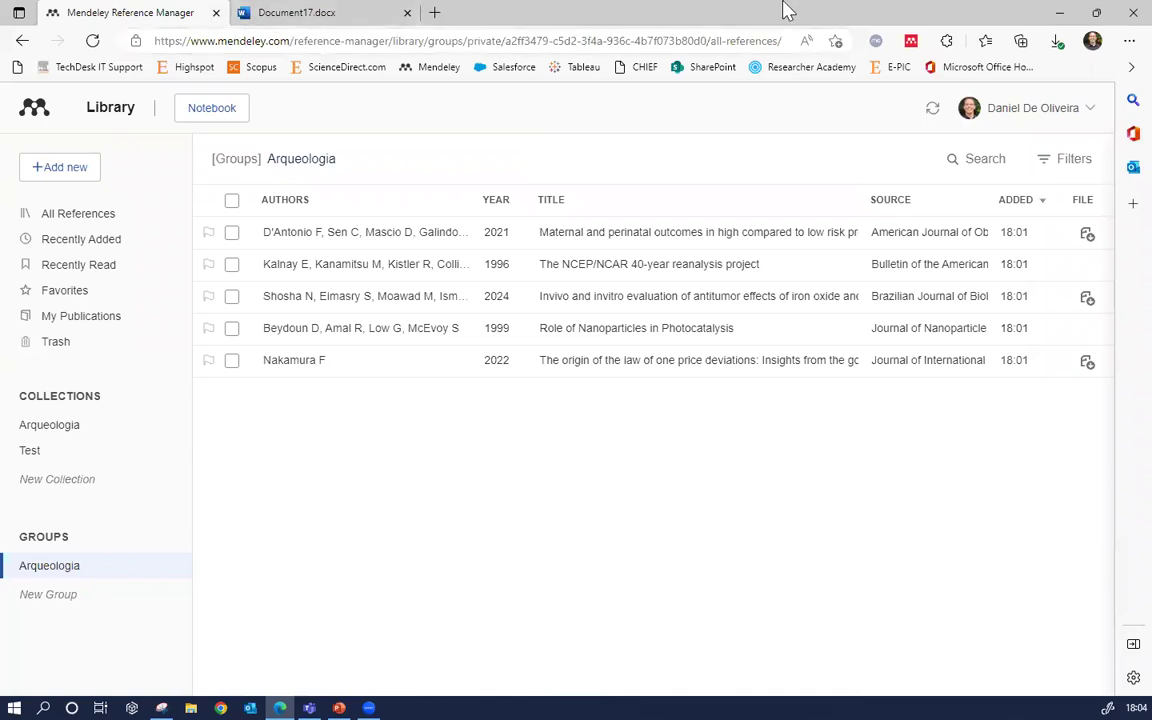
{"action": "left_click", "coordinate": [1060, 12]}
Launch the Mendeley Reference Manager desktop app and maximize its window
{"action": "left_click", "coordinate": [37, 42]}
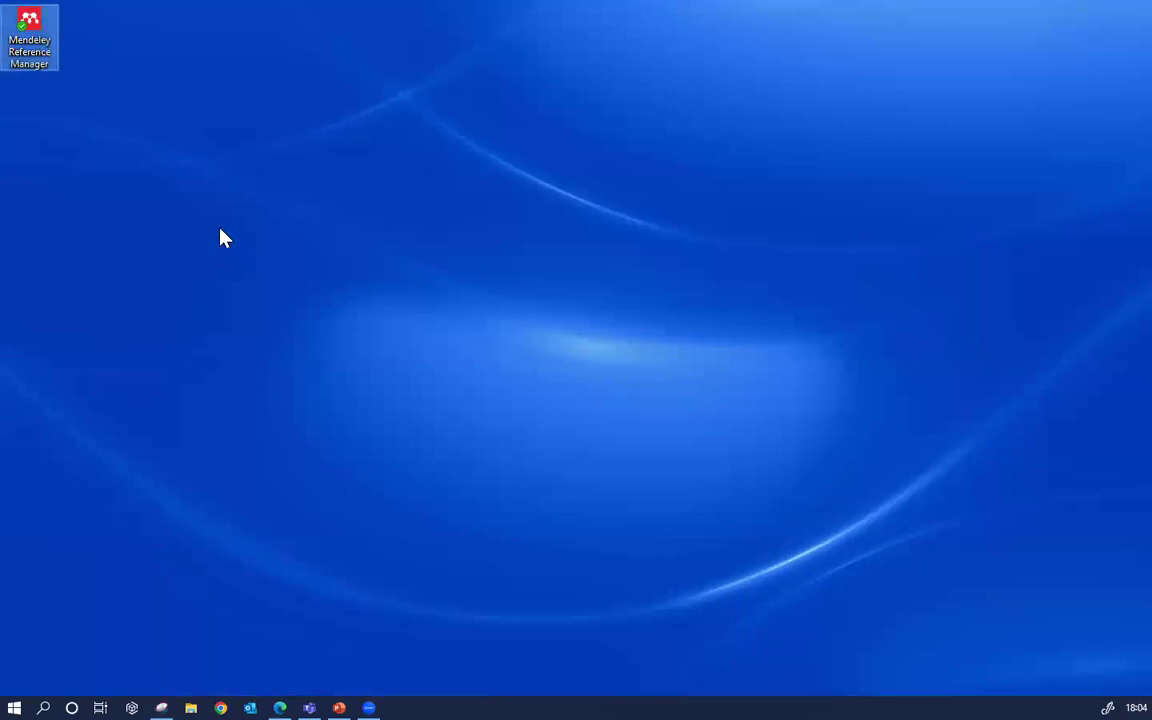
{"action": "double_click", "coordinate": [35, 25]}
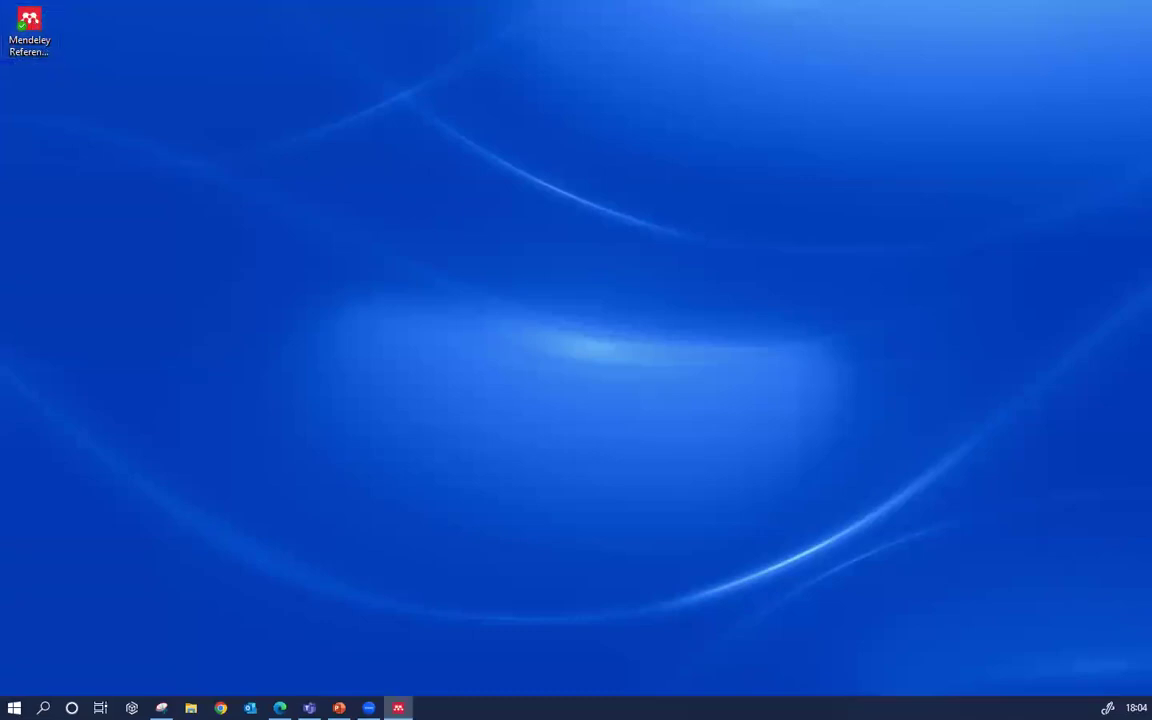
{"action": "left_click", "coordinate": [650, 319]}
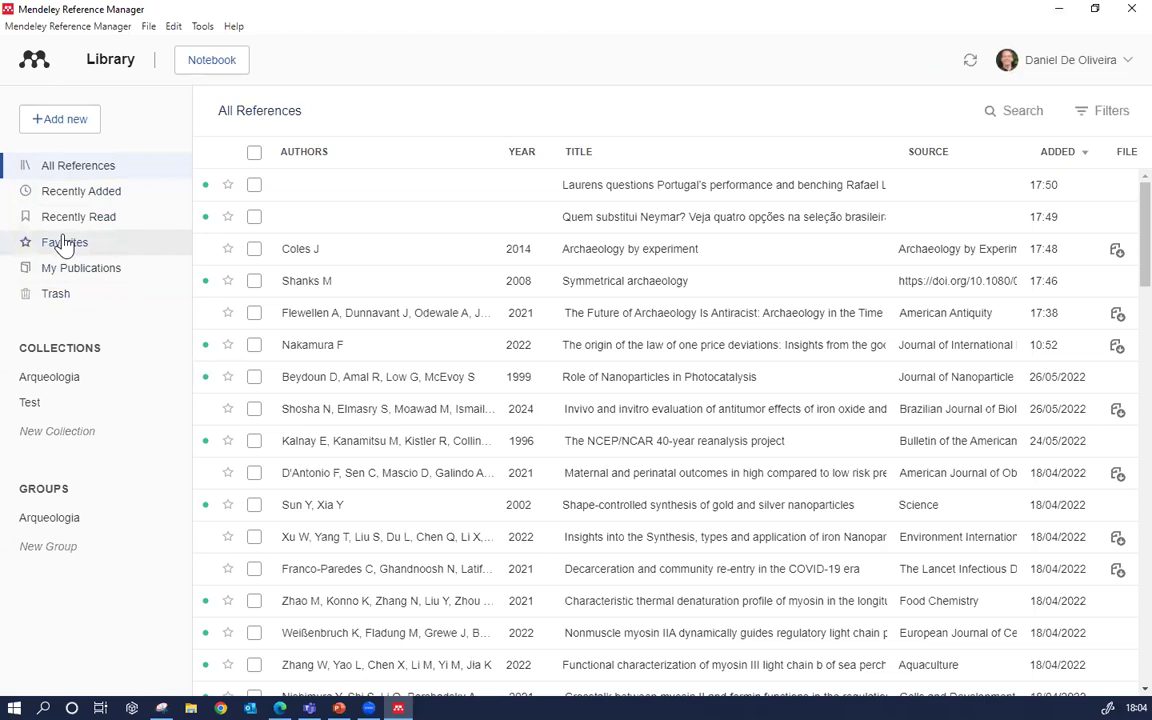
Tick the top five references, including Coles, Shanks and Flewellen, and close the details panel
{"action": "left_click", "coordinate": [254, 185]}
{"action": "left_click", "coordinate": [254, 217]}
{"action": "left_click", "coordinate": [250, 249]}
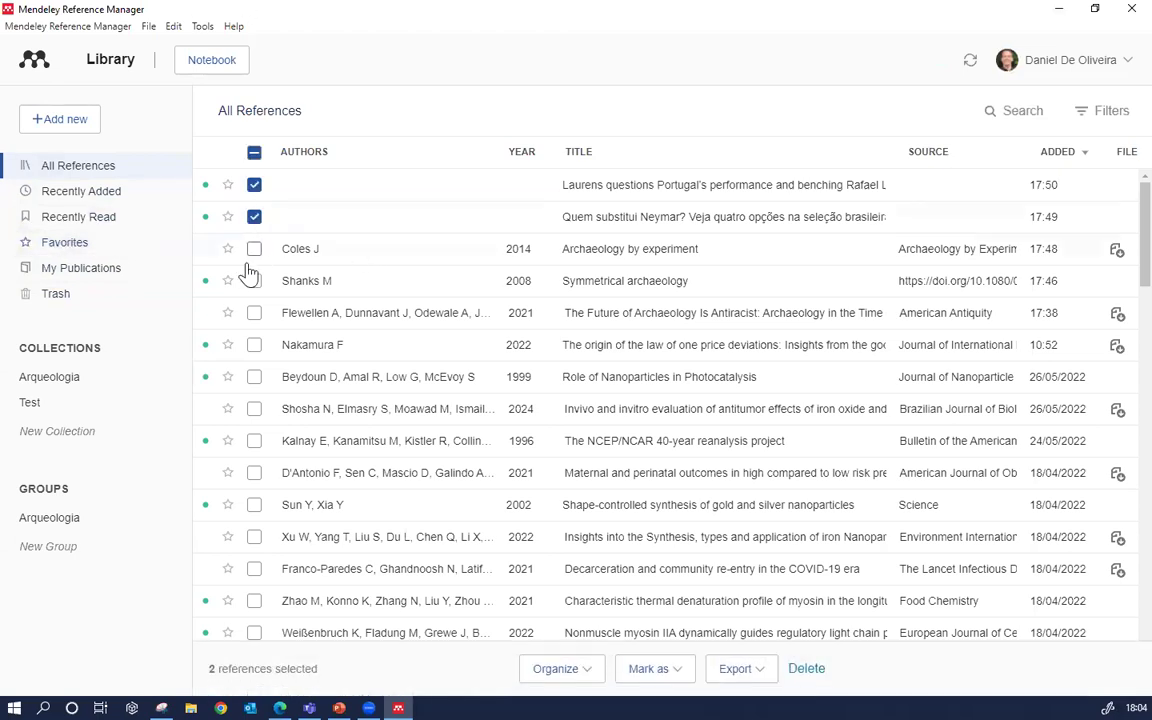
{"action": "left_click", "coordinate": [255, 283]}
{"action": "left_click", "coordinate": [254, 313]}
{"action": "left_click", "coordinate": [254, 249]}
{"action": "left_click", "coordinate": [1114, 111]}
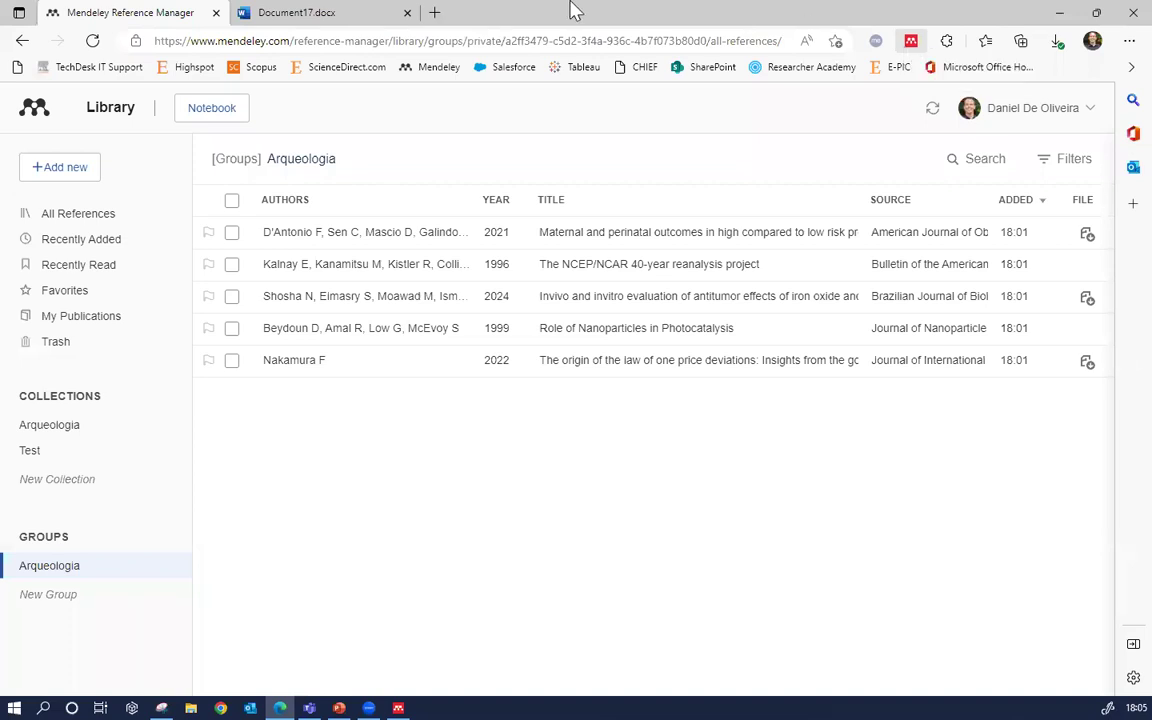
Bring up the Mendeley Support Center article on supported browsers and operating systems, maximized
{"action": "left_click", "coordinate": [291, 11]}
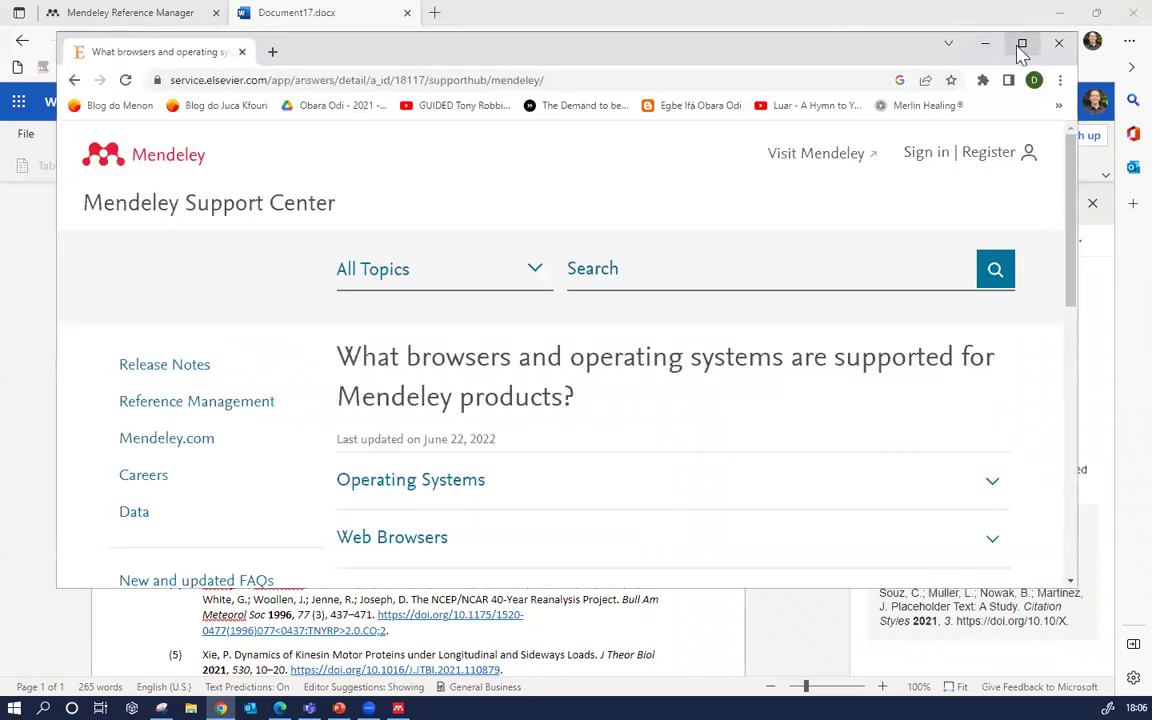
{"action": "left_click", "coordinate": [1019, 42]}
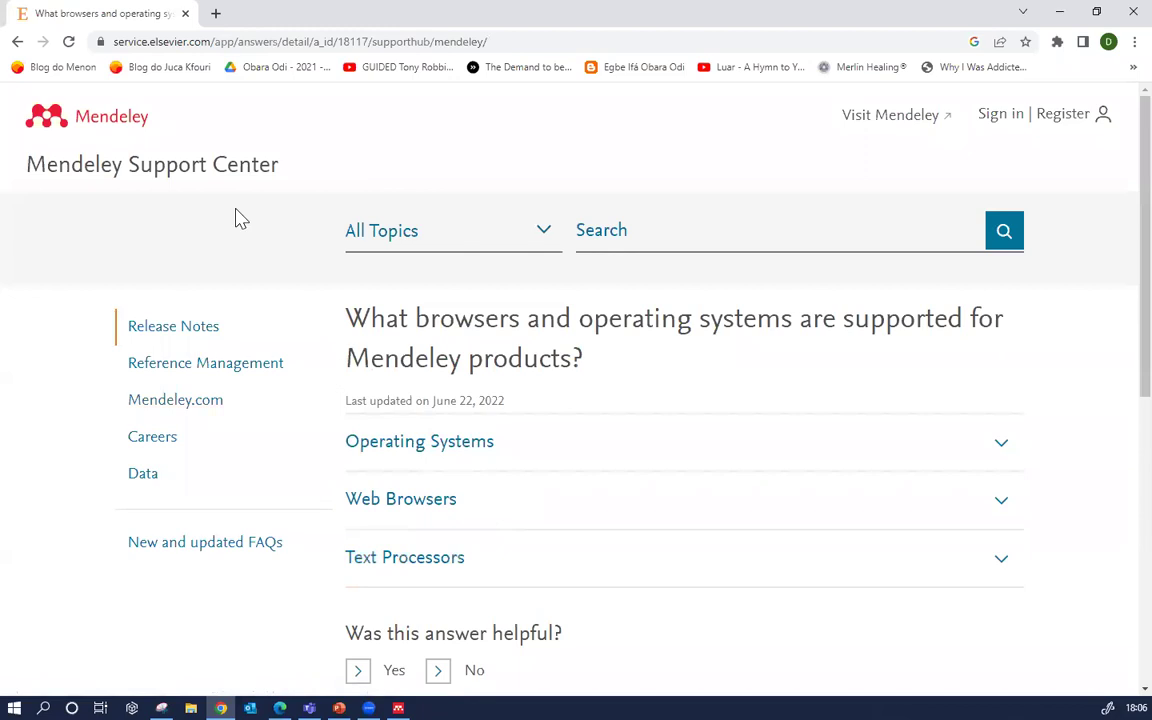
Translate the support article into English from the page's context menu
{"action": "right_click", "coordinate": [163, 235]}
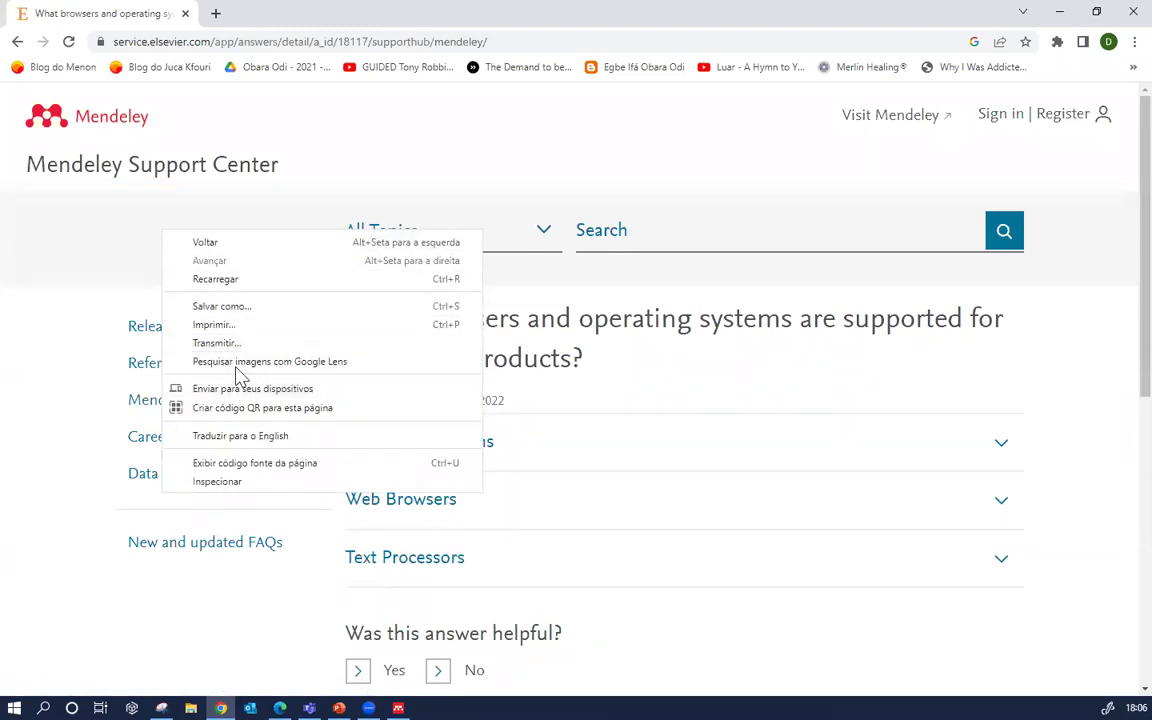
{"action": "left_click", "coordinate": [94, 262]}
{"action": "right_click", "coordinate": [97, 254]}
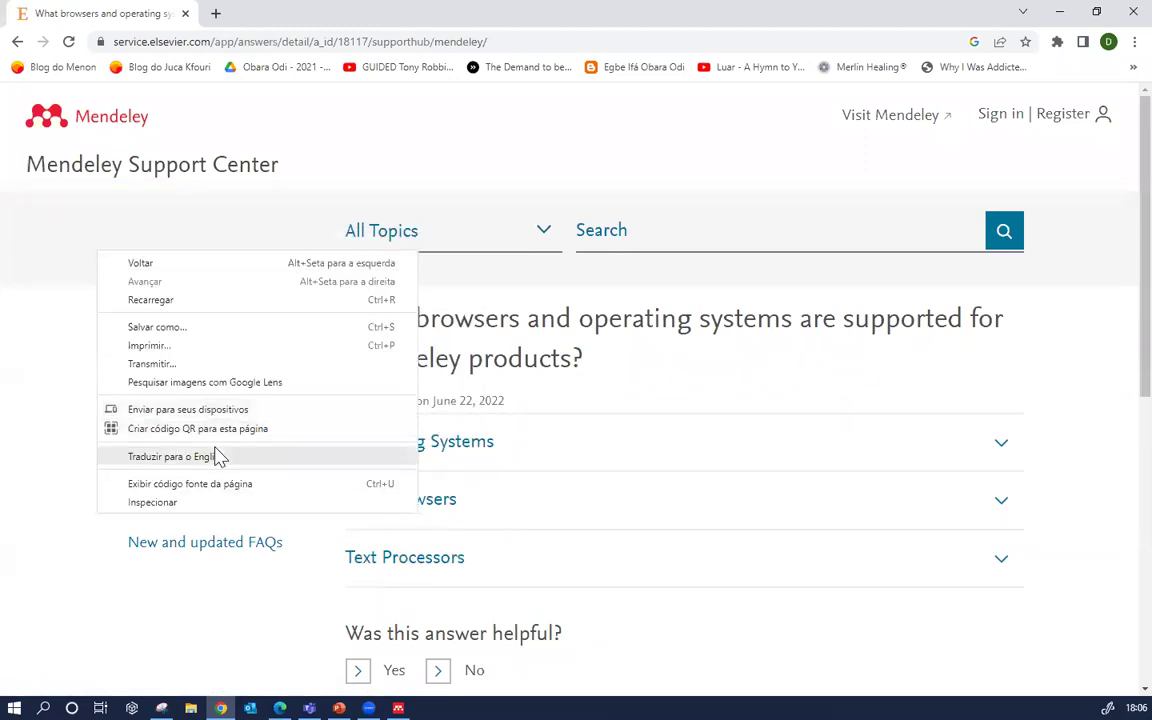
{"action": "left_click", "coordinate": [217, 457]}
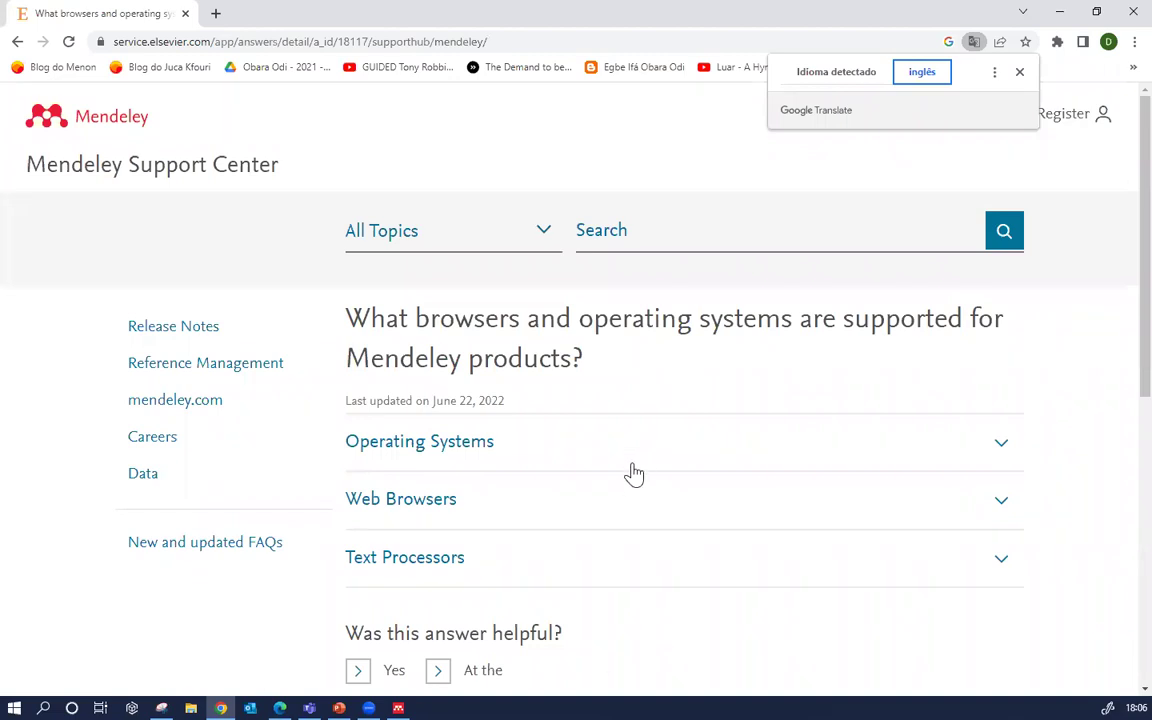
{"action": "scroll", "coordinate": [1052, 481], "scroll_direction": "down", "scroll_amount": 2}
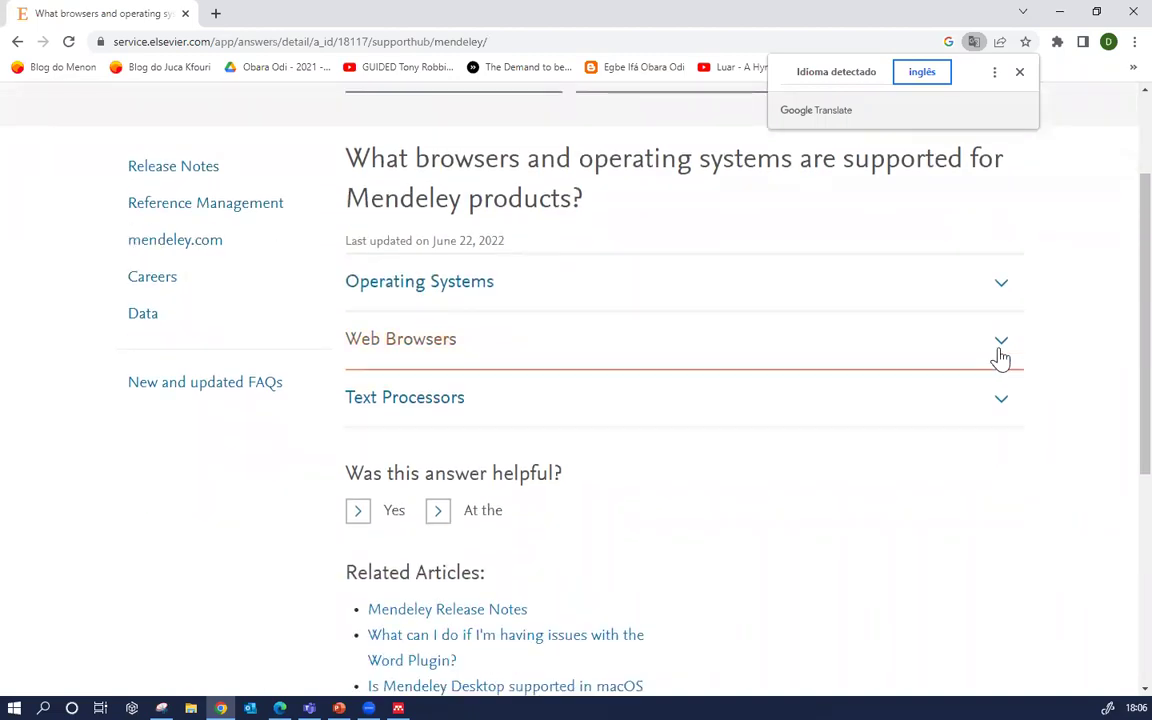
Expand Operating Systems and review the supported Windows, Mac and Linux versions
{"action": "left_click", "coordinate": [999, 280]}
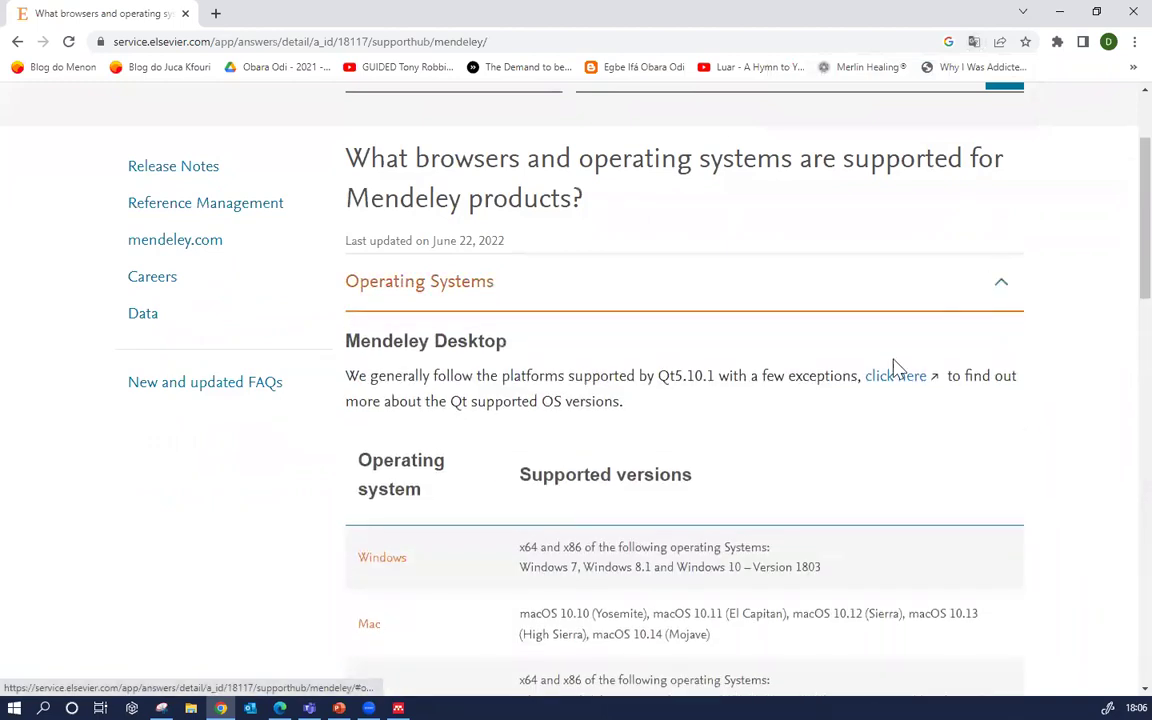
{"action": "scroll", "coordinate": [895, 365], "scroll_direction": "down", "scroll_amount": 2}
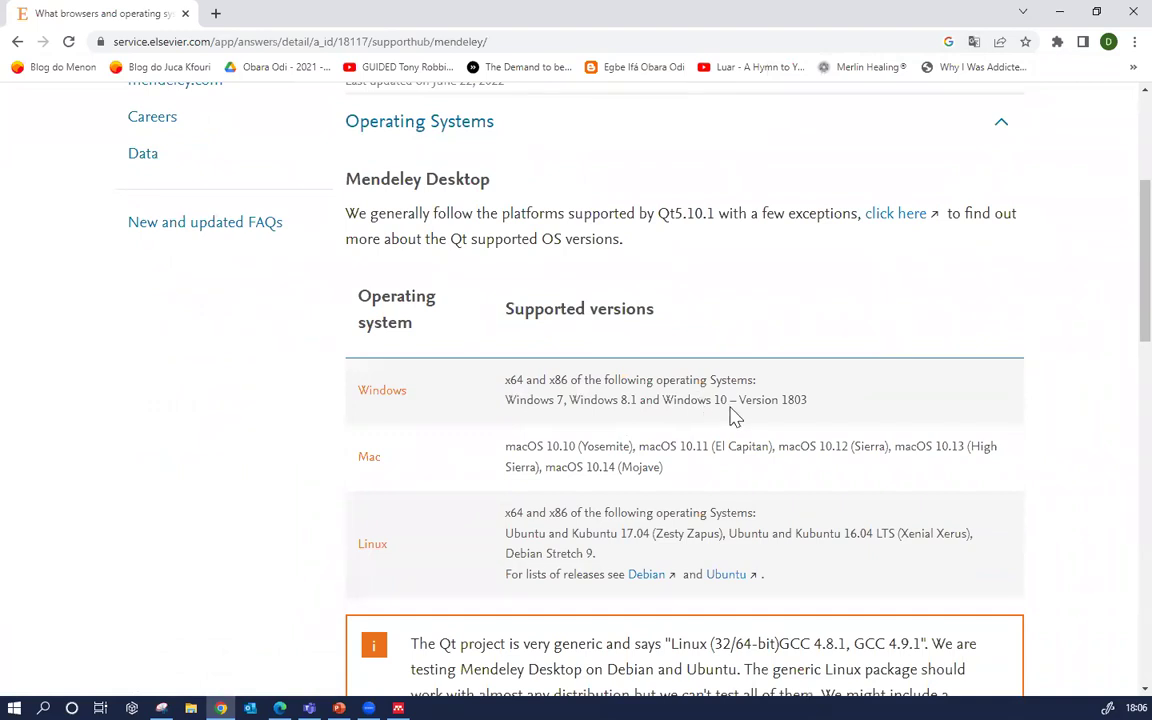
{"action": "scroll", "coordinate": [372, 500], "scroll_direction": "up", "scroll_amount": 1}
{"action": "scroll", "coordinate": [372, 500], "scroll_direction": "up", "scroll_amount": 2}
{"action": "scroll", "coordinate": [375, 490], "scroll_direction": "down", "scroll_amount": 10}
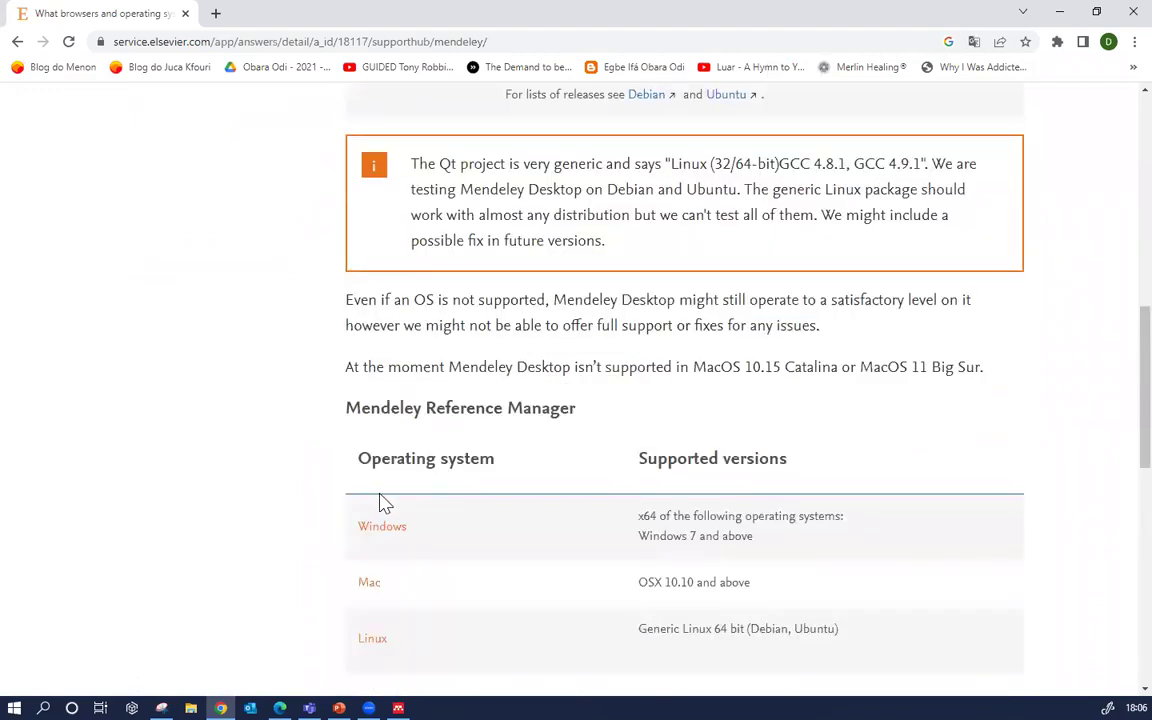
{"action": "scroll", "coordinate": [378, 500], "scroll_direction": "down", "scroll_amount": 1}
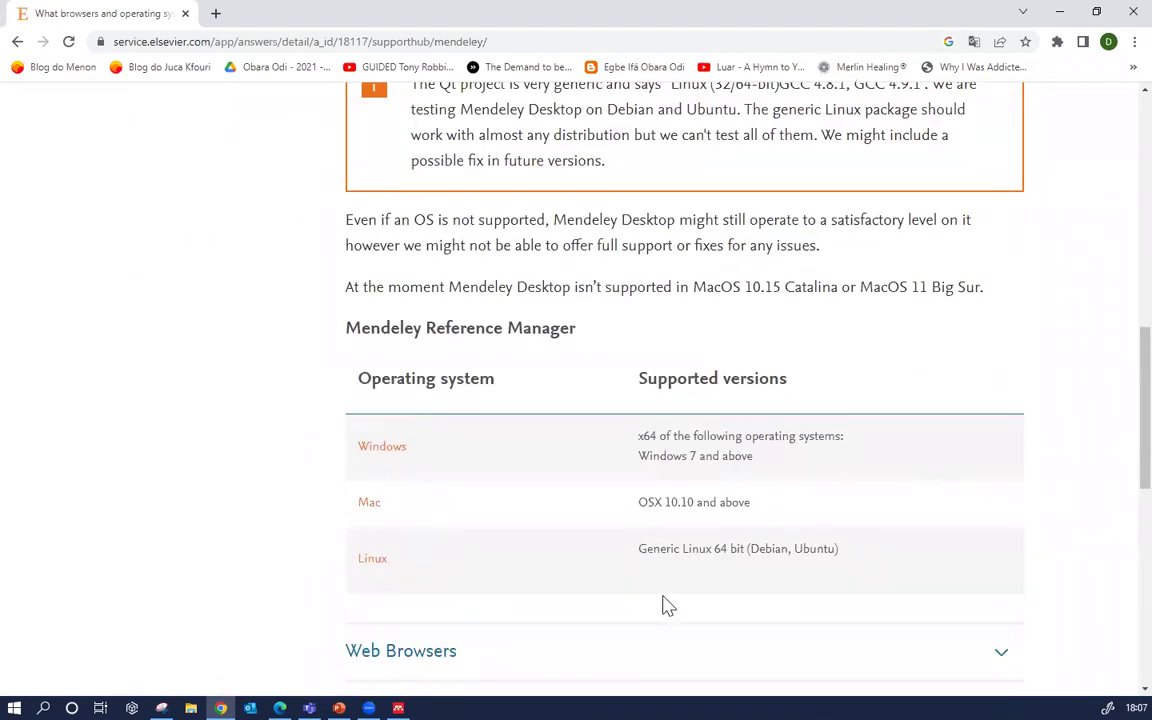
{"action": "scroll", "coordinate": [680, 550], "scroll_direction": "down", "scroll_amount": 1}
{"action": "left_click_drag", "start_coordinate": [753, 381], "coordinate": [603, 398]}
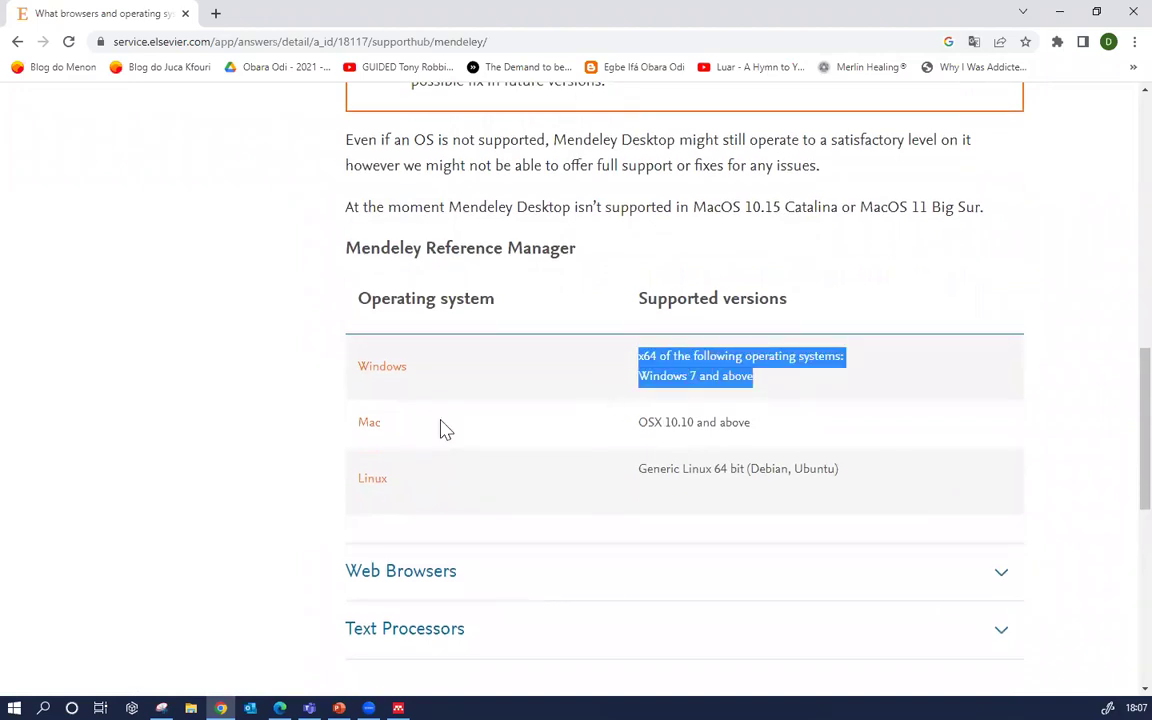
{"action": "left_click", "coordinate": [278, 460]}
{"action": "scroll", "coordinate": [363, 183], "scroll_direction": "down", "scroll_amount": 5}
Expand Web Browsers and review the supported browsers, last 2 major versions
{"action": "left_click", "coordinate": [363, 176]}
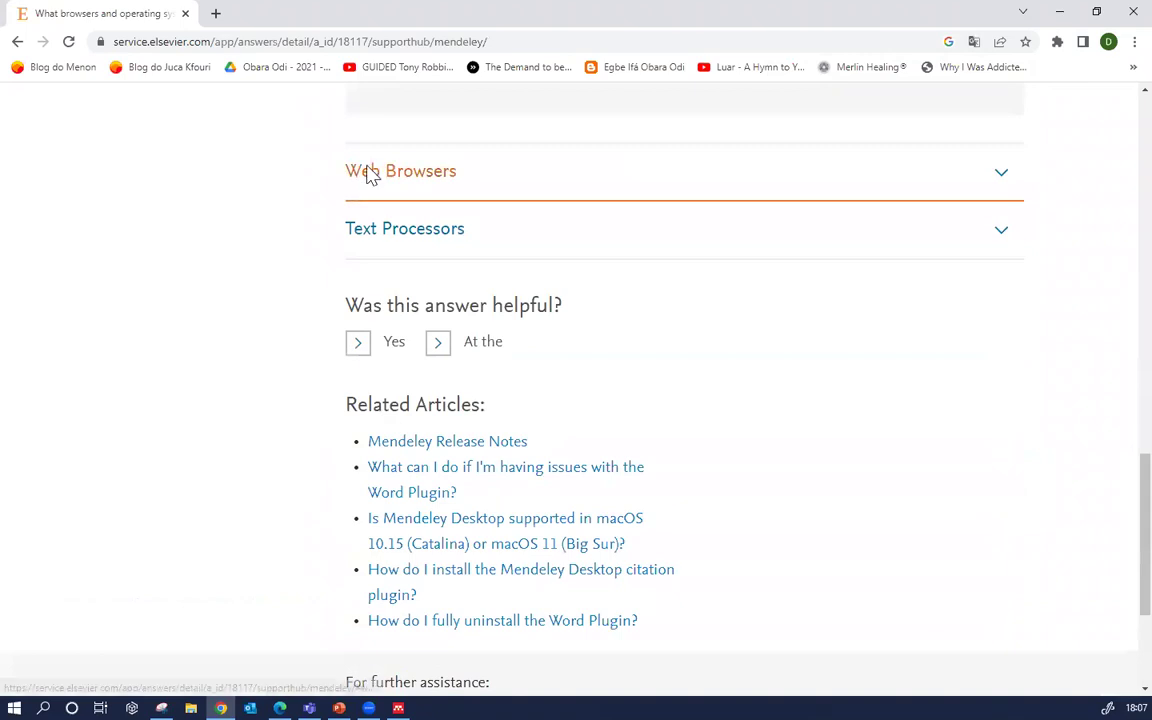
{"action": "scroll", "coordinate": [311, 224], "scroll_direction": "down", "scroll_amount": 3}
{"action": "scroll", "coordinate": [310, 234], "scroll_direction": "up", "scroll_amount": 4}
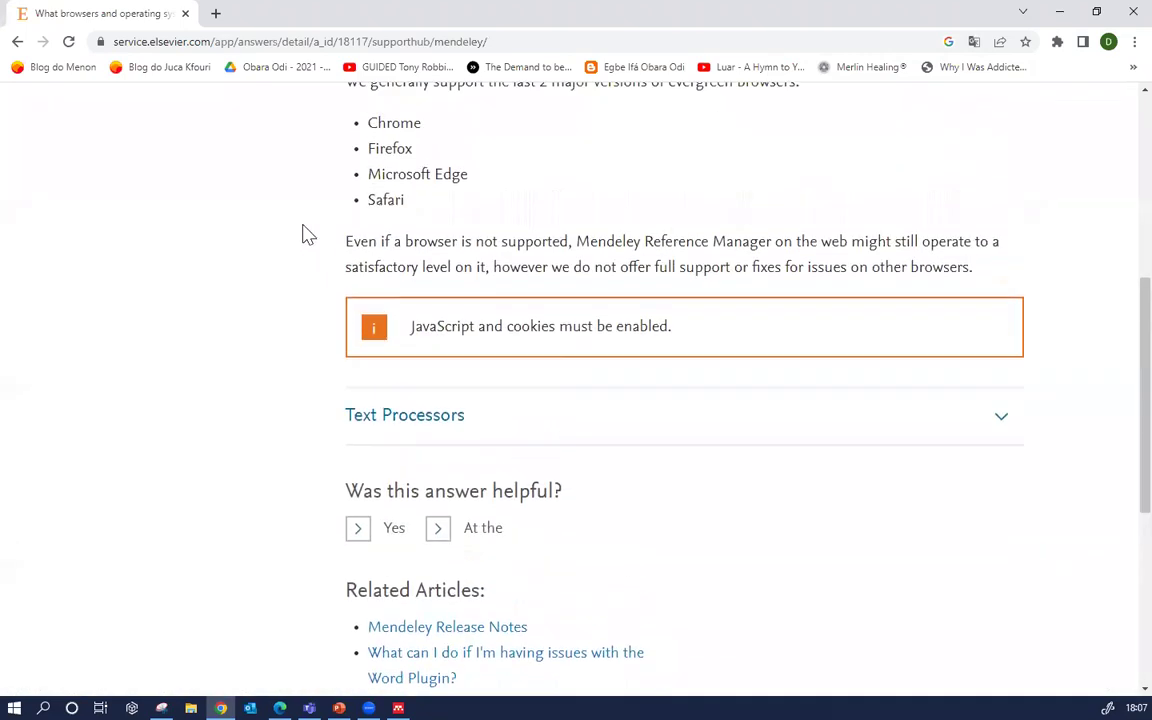
{"action": "left_click_drag", "start_coordinate": [418, 382], "coordinate": [363, 298]}
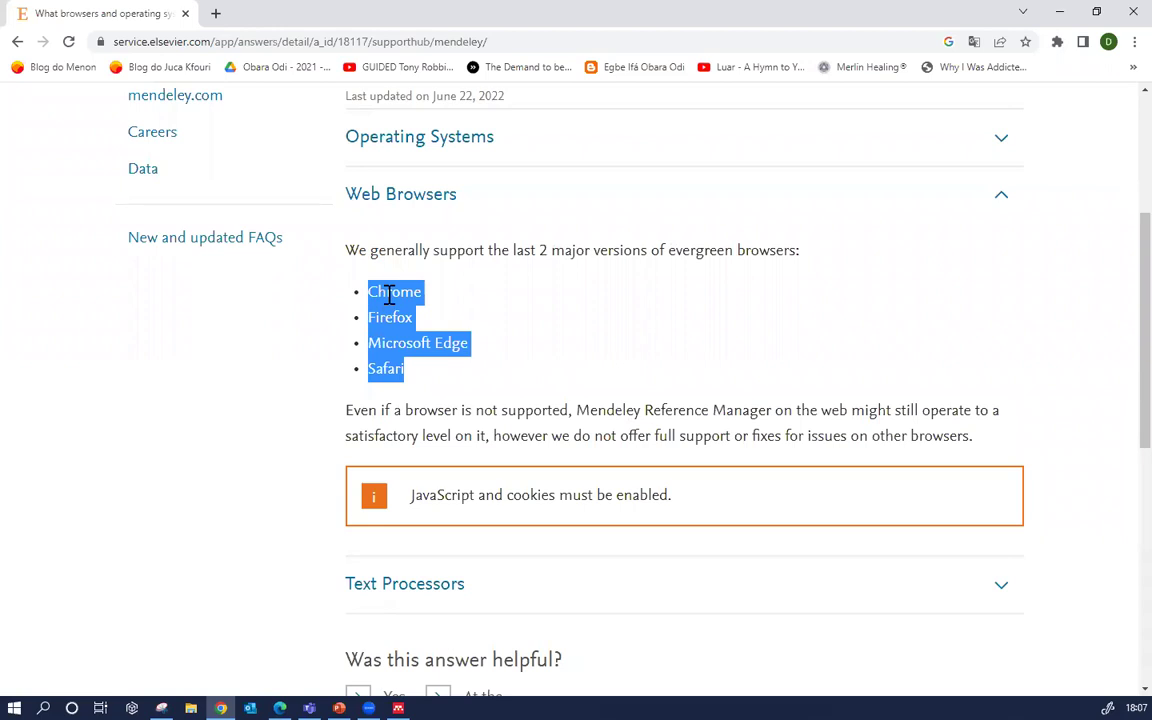
{"action": "left_click_drag", "start_coordinate": [513, 250], "coordinate": [630, 249]}
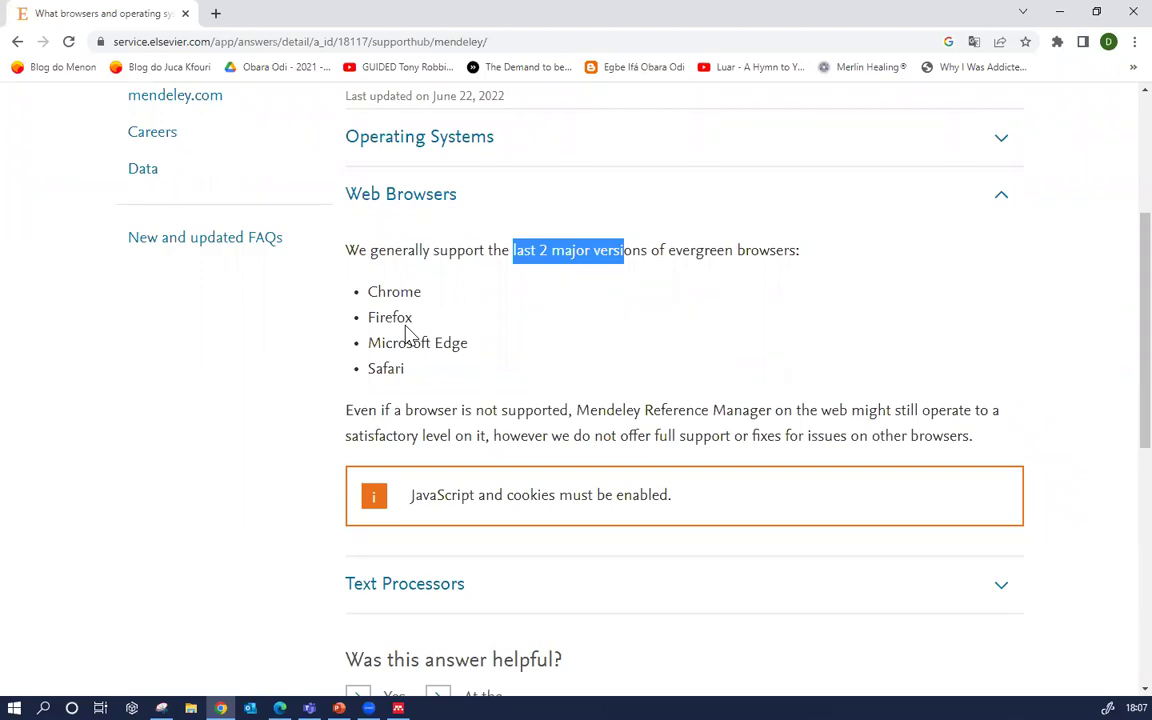
{"action": "scroll", "coordinate": [85, 481], "scroll_direction": "down", "scroll_amount": 1}
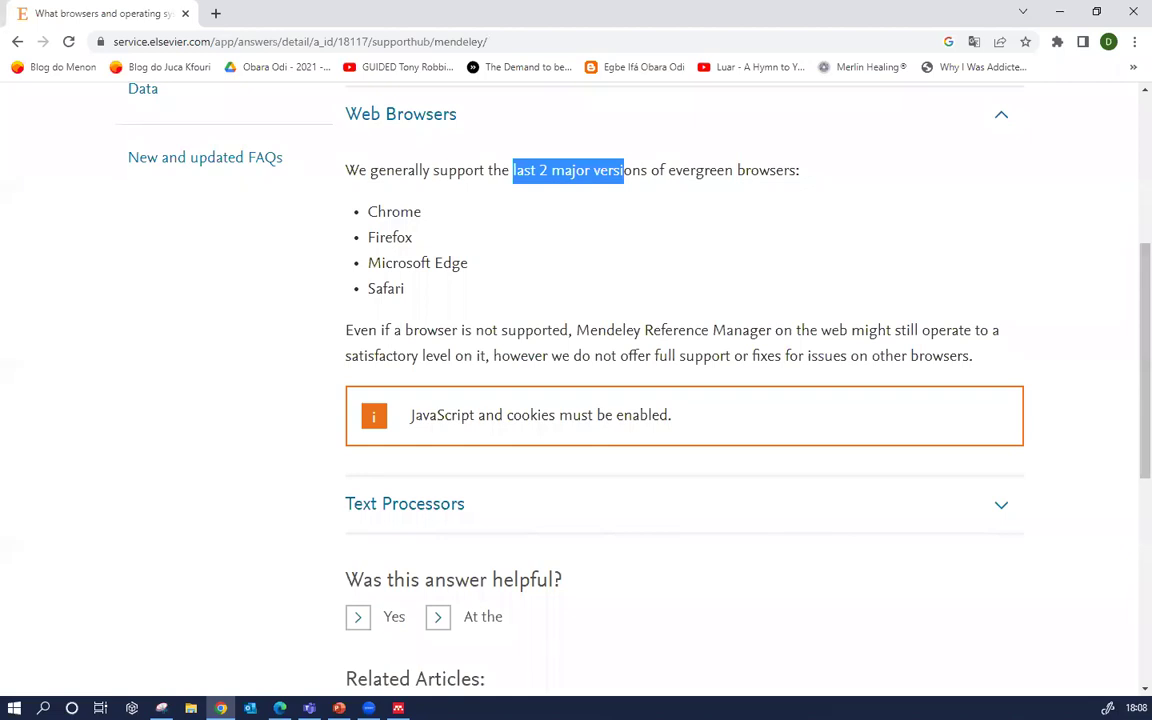
Back in Word, open Mendeley Cite's Search for another style option under Change citation style
{"action": "left_click", "coordinate": [280, 707]}
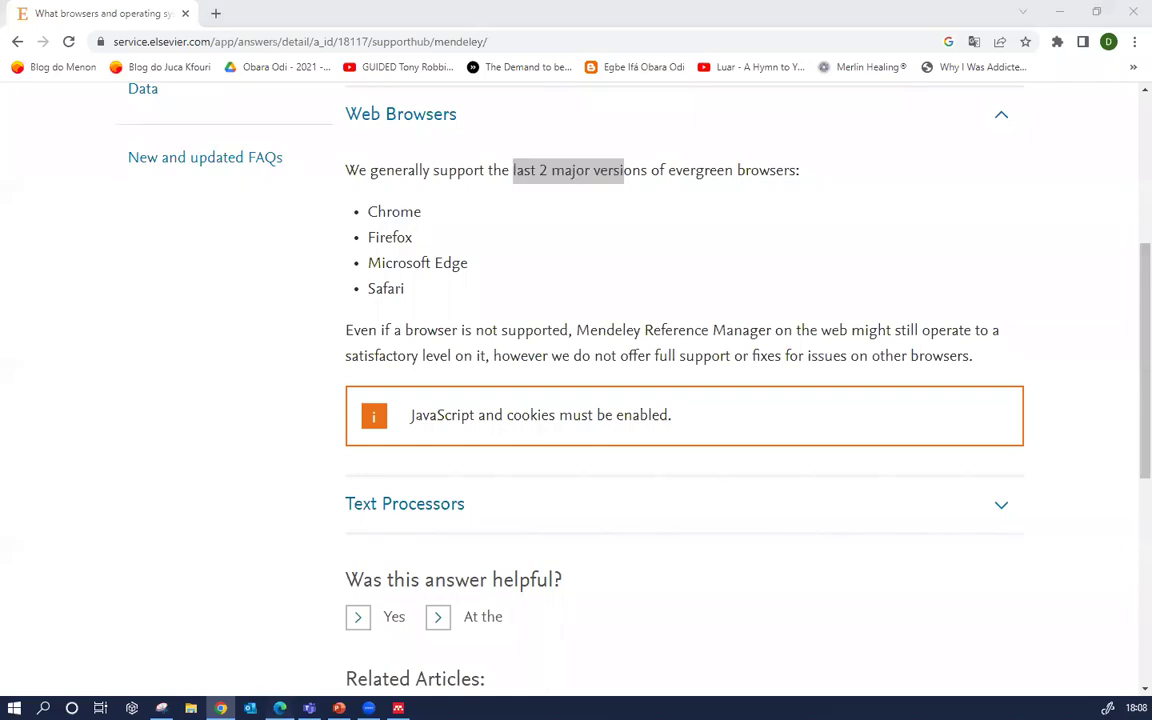
{"action": "left_click", "coordinate": [938, 340]}
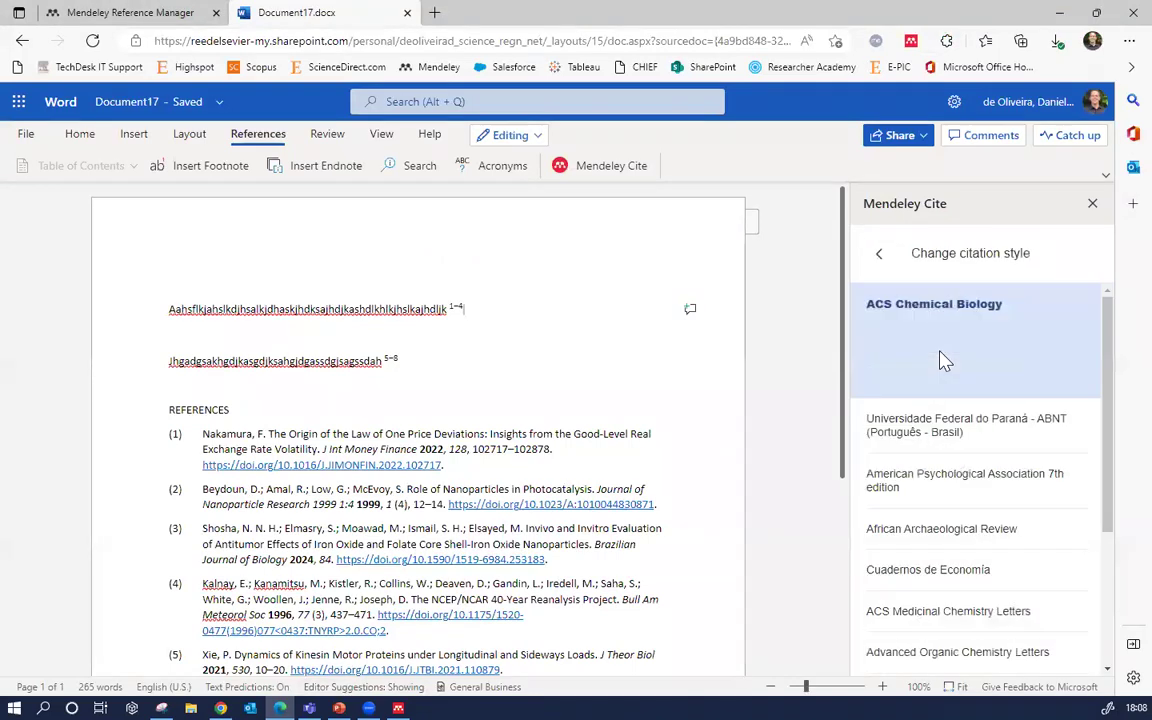
{"action": "scroll", "coordinate": [945, 590], "scroll_direction": "down", "scroll_amount": 3}
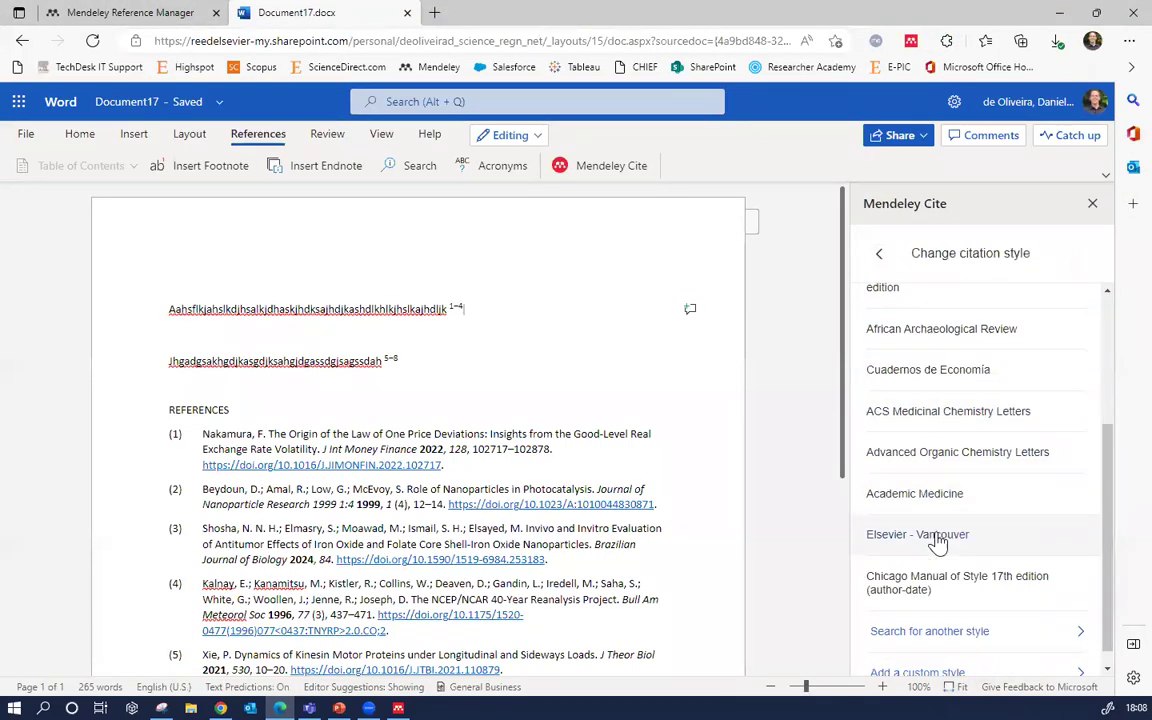
{"action": "left_click", "coordinate": [916, 626]}
Search citation styles for 'vancouver', browse the variants, then return to the Mendeley library tab
{"action": "left_click", "coordinate": [931, 383]}
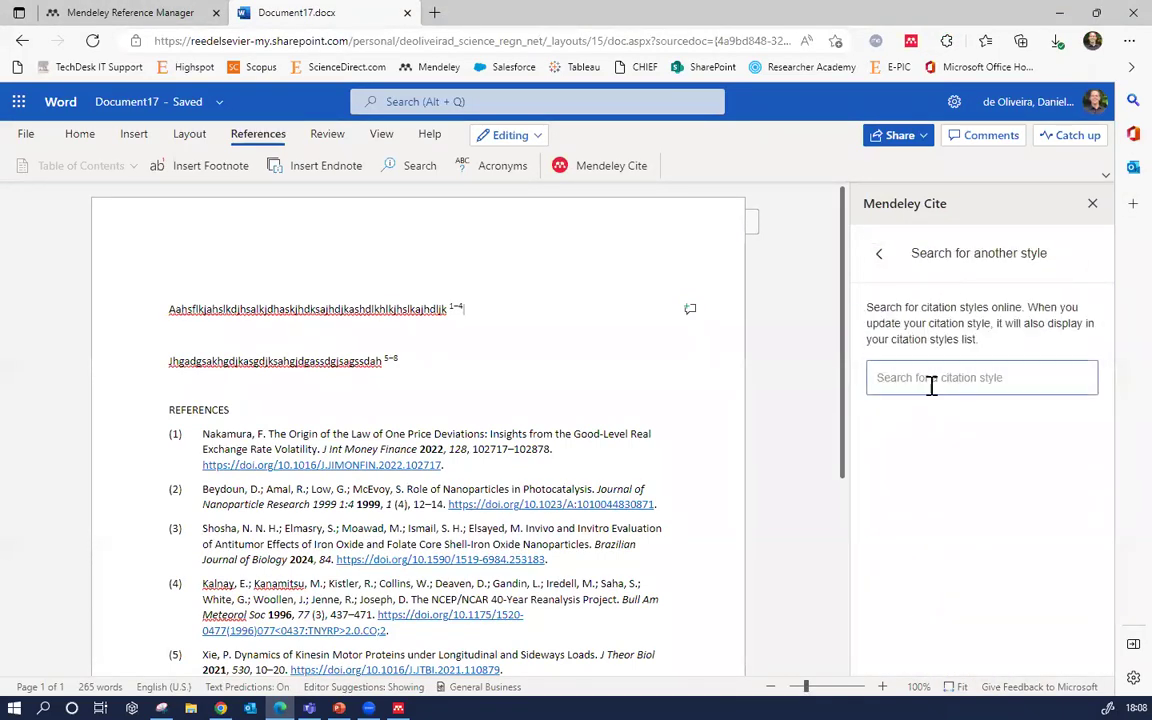
{"action": "type", "text": "vancouver"}
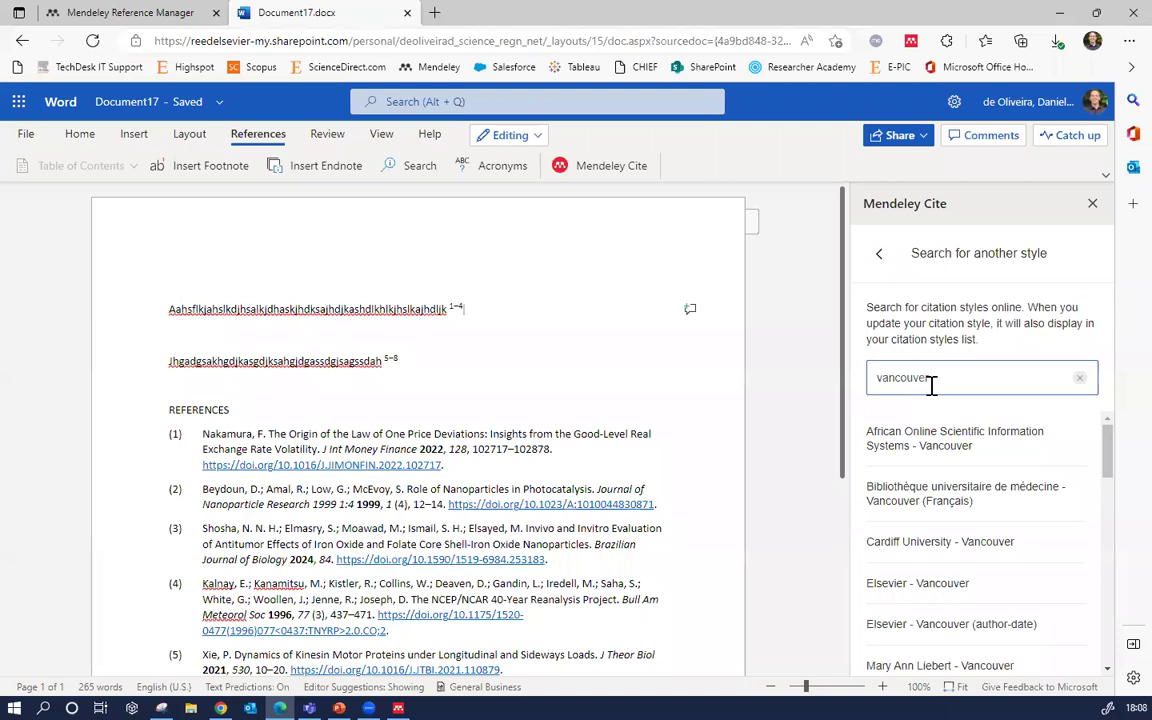
{"action": "scroll", "coordinate": [980, 515], "scroll_direction": "down", "scroll_amount": 1}
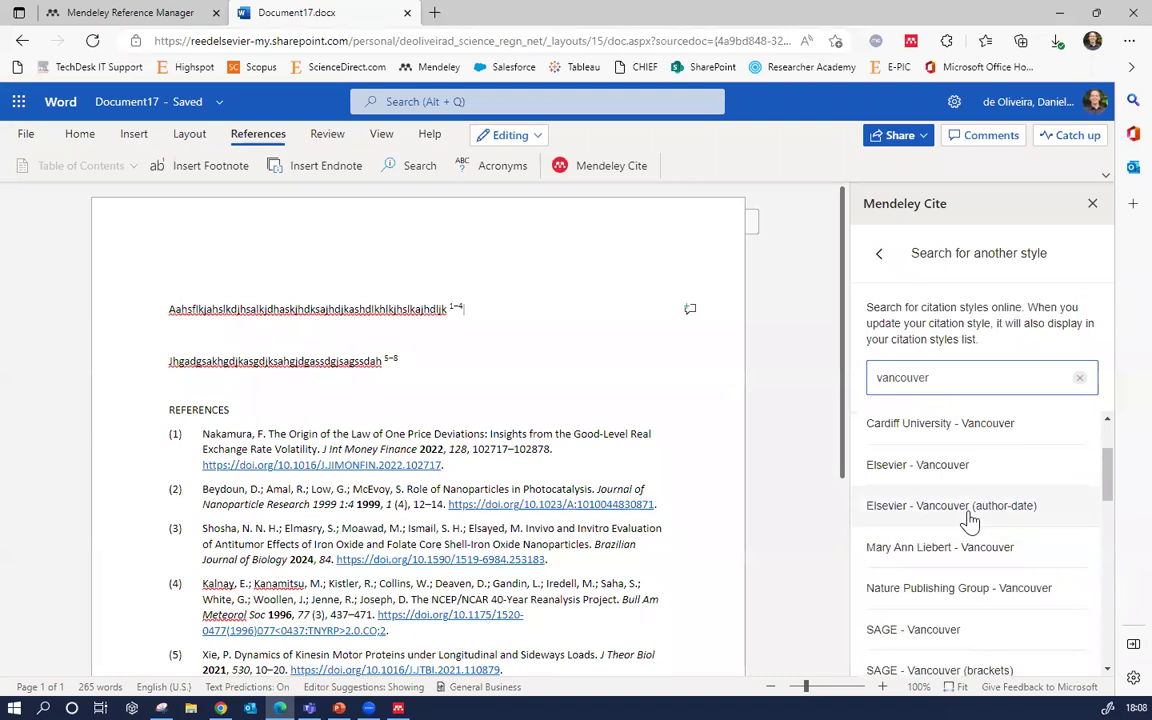
{"action": "scroll", "coordinate": [970, 520], "scroll_direction": "down", "scroll_amount": 1}
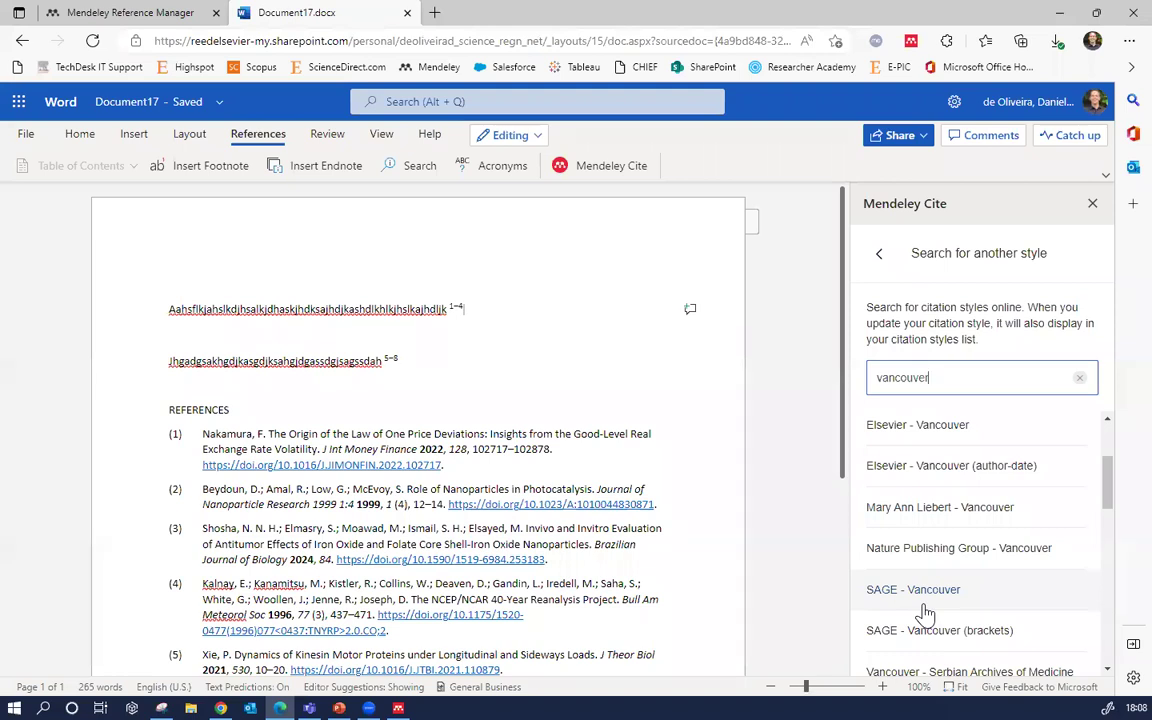
{"action": "scroll", "coordinate": [930, 600], "scroll_direction": "up", "scroll_amount": 2}
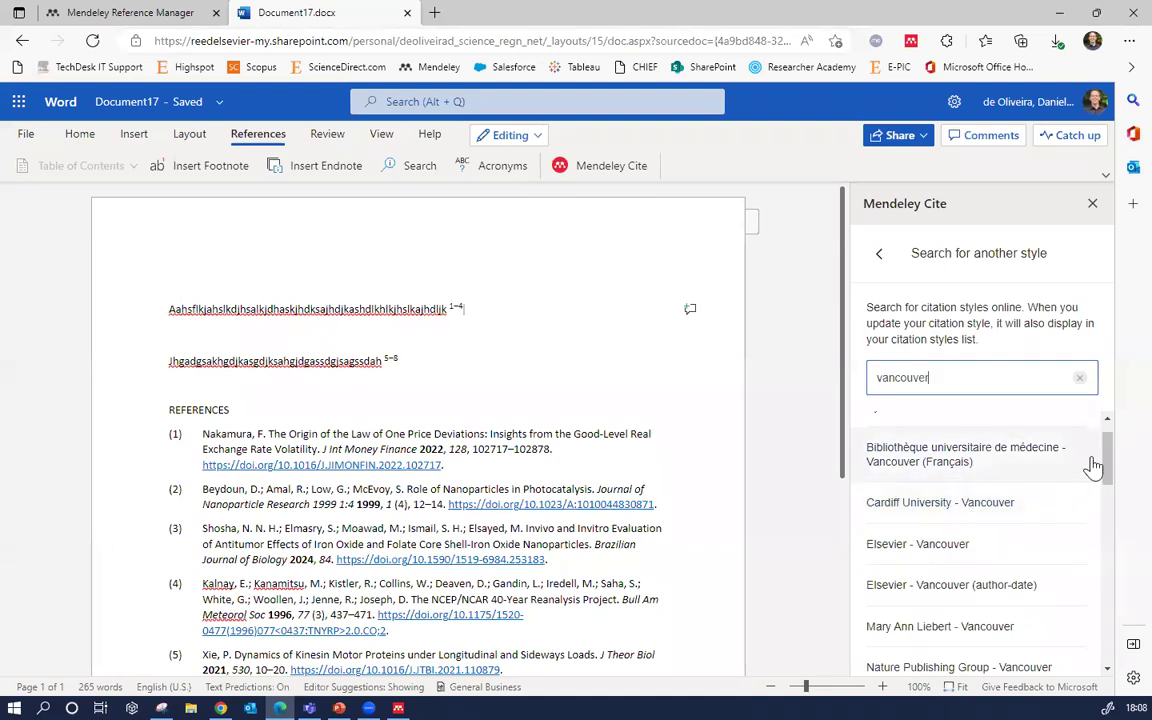
{"action": "scroll", "coordinate": [1106, 468], "scroll_direction": "down", "scroll_amount": 2}
{"action": "left_click_drag", "start_coordinate": [1106, 468], "coordinate": [1080, 588]}
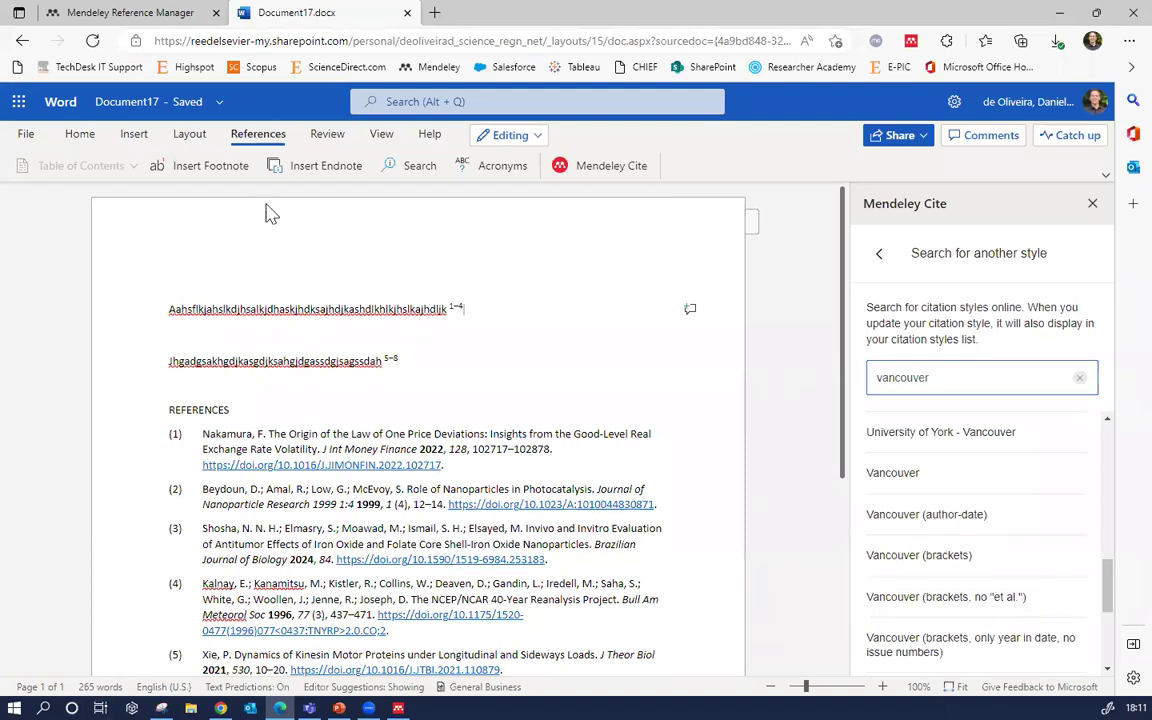
{"action": "left_click", "coordinate": [147, 24]}
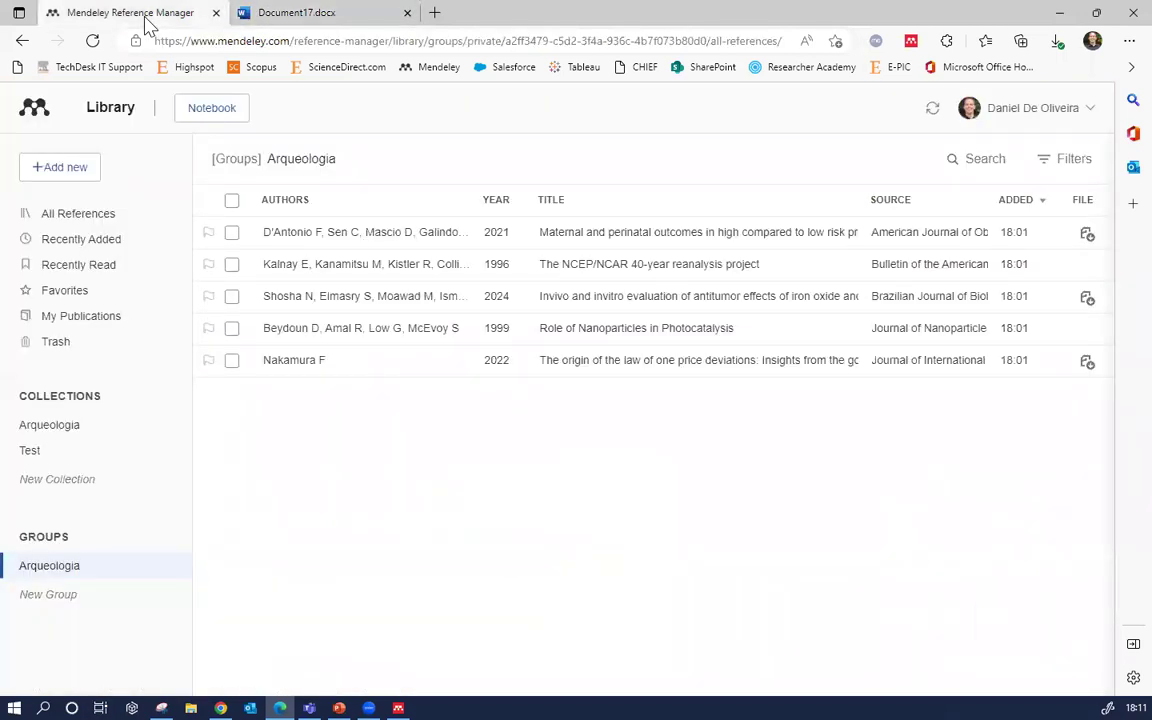
Sign out of the Mendeley account from the top-right profile menu
{"action": "left_click", "coordinate": [988, 115]}
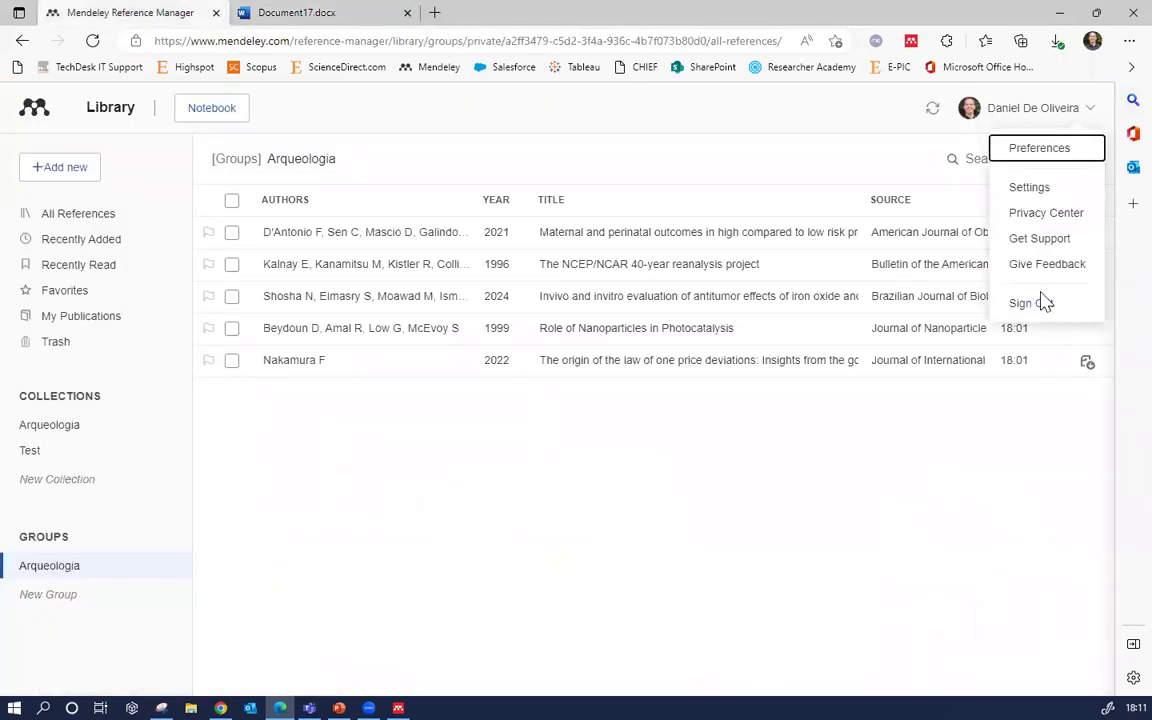
{"action": "left_click", "coordinate": [1040, 302]}
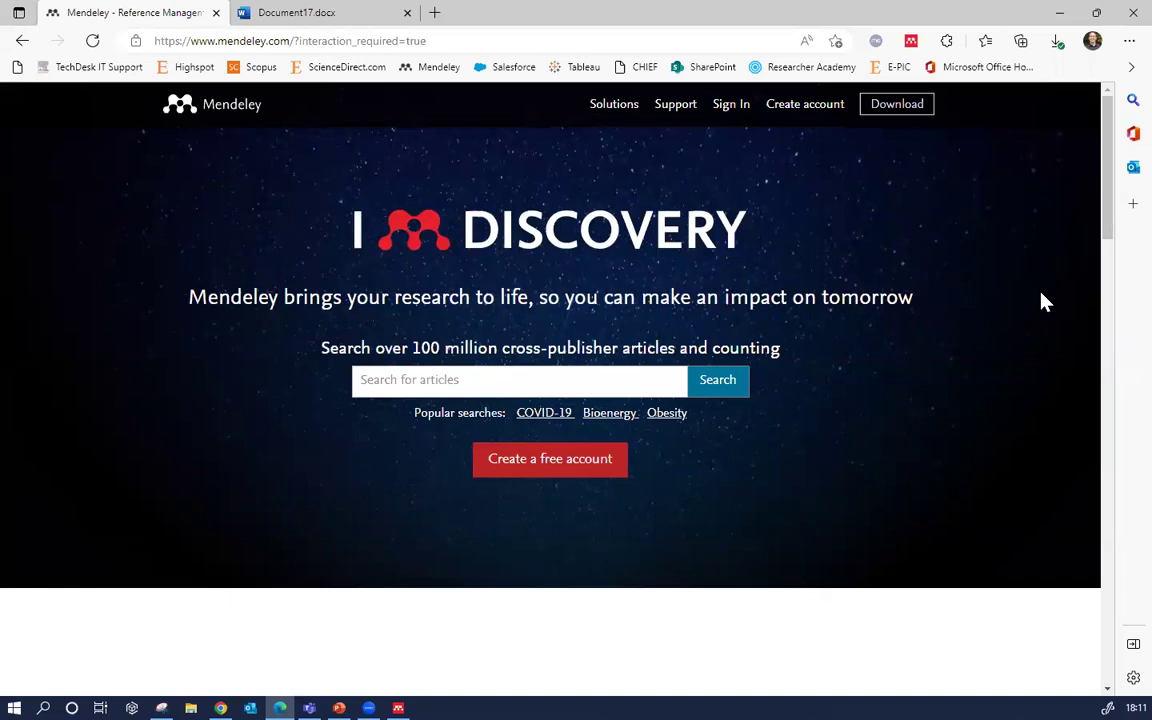
Visit the Mendeley Web Importer product page and get the Web Importer for Edge
{"action": "left_click", "coordinate": [613, 110]}
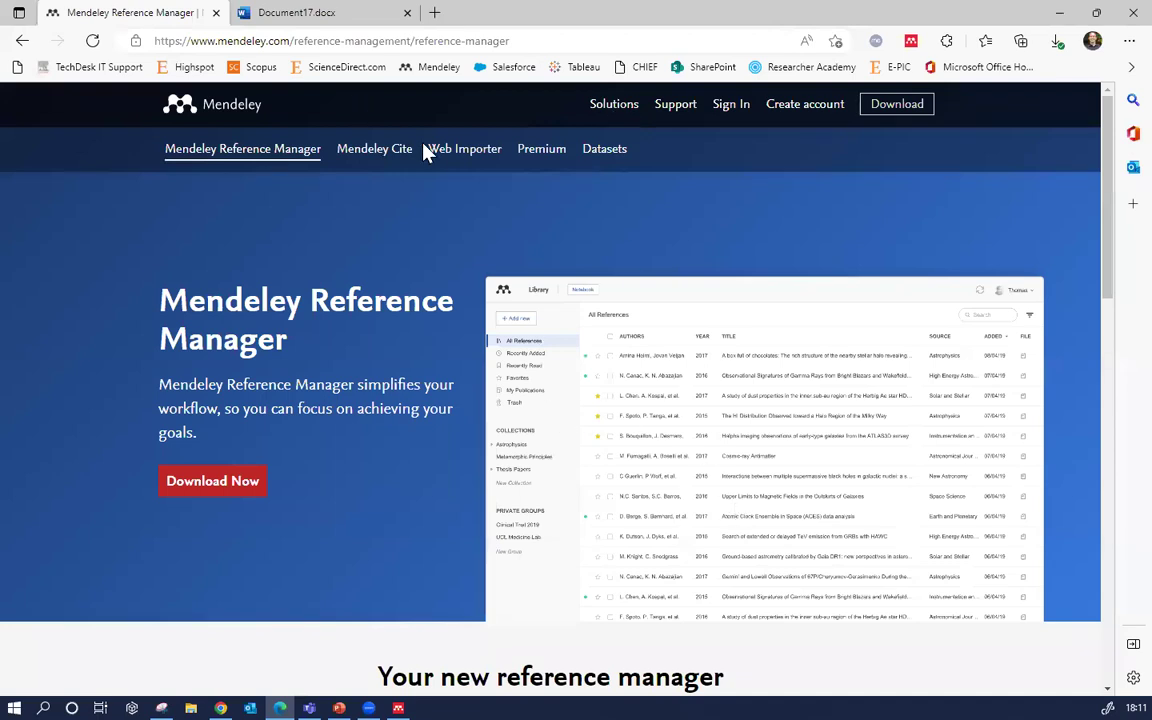
{"action": "left_click", "coordinate": [446, 165]}
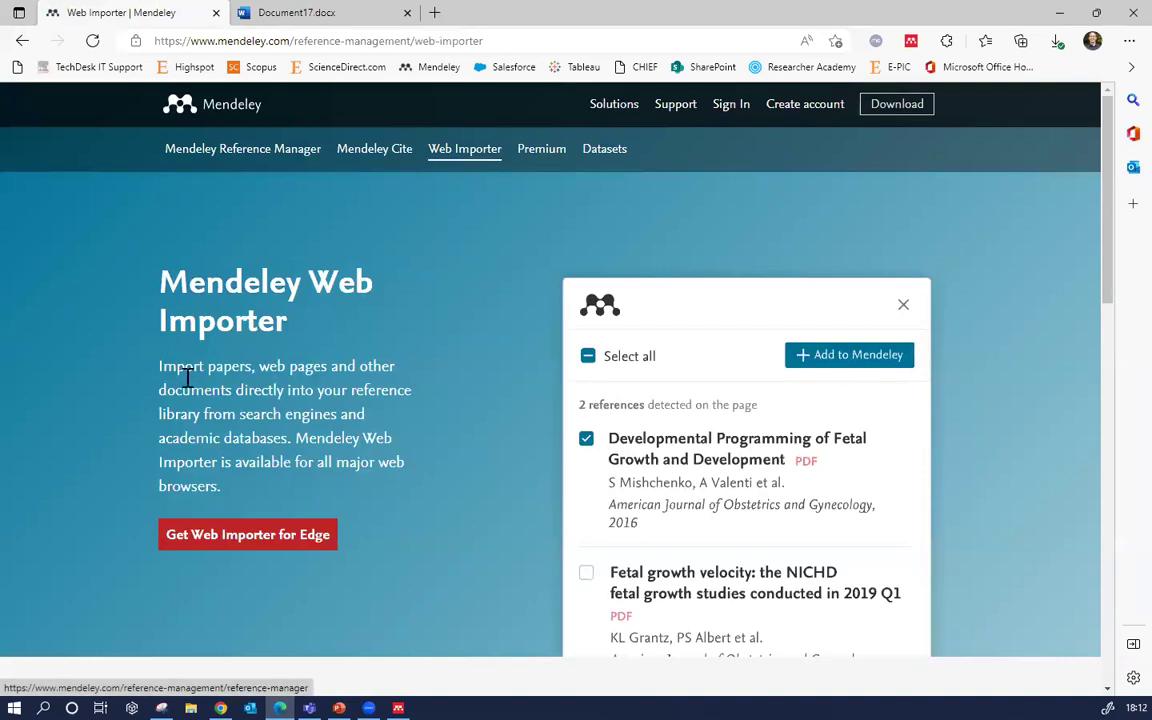
{"action": "left_click", "coordinate": [277, 537]}
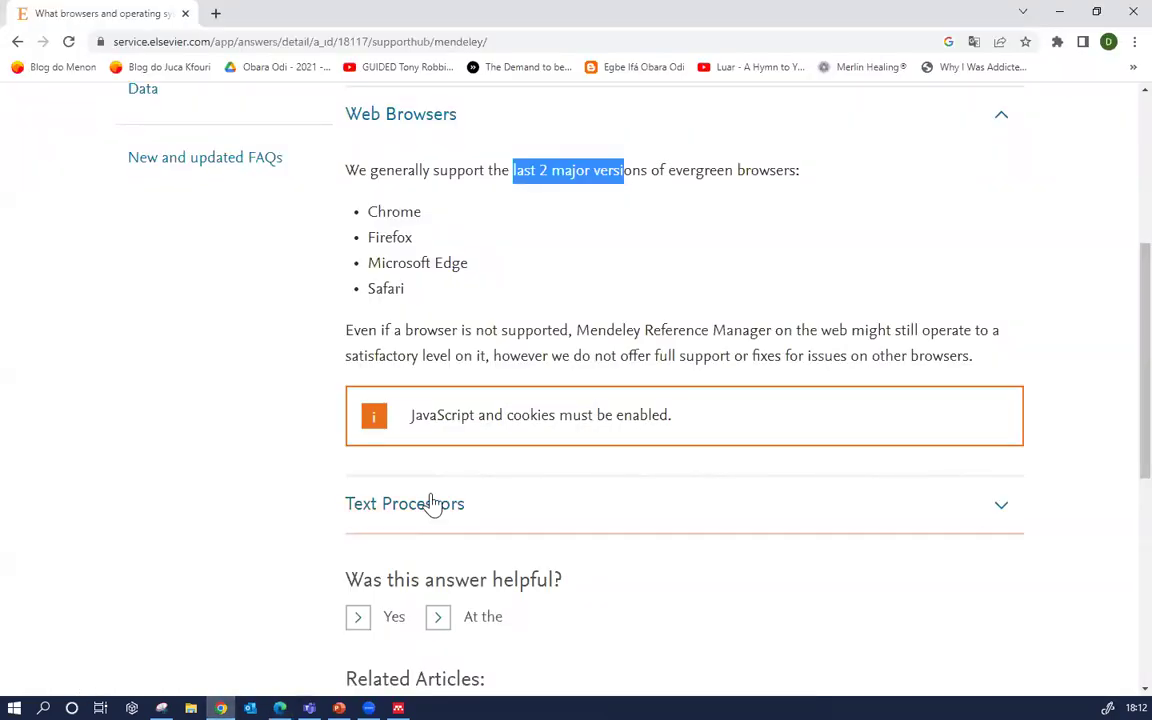
Highlight the supported browsers list: Chrome, Firefox, Microsoft Edge and Safari
{"action": "scroll", "coordinate": [291, 494], "scroll_direction": "up", "scroll_amount": 2}
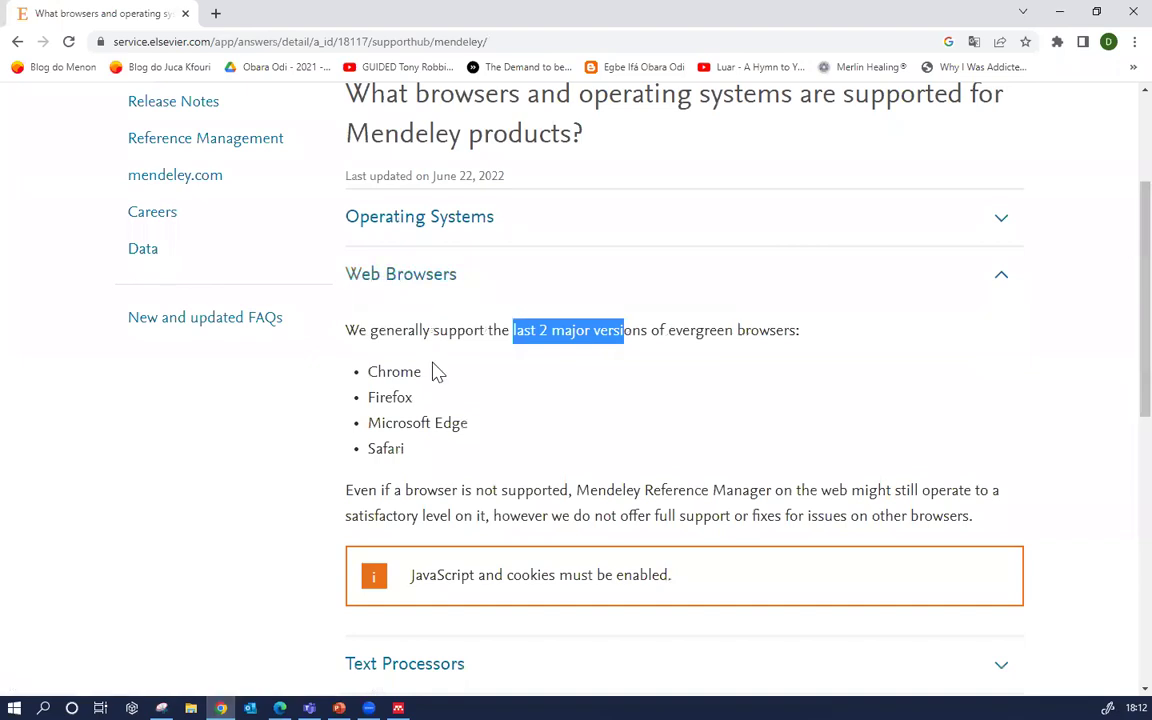
{"action": "left_click_drag", "start_coordinate": [411, 452], "coordinate": [349, 376]}
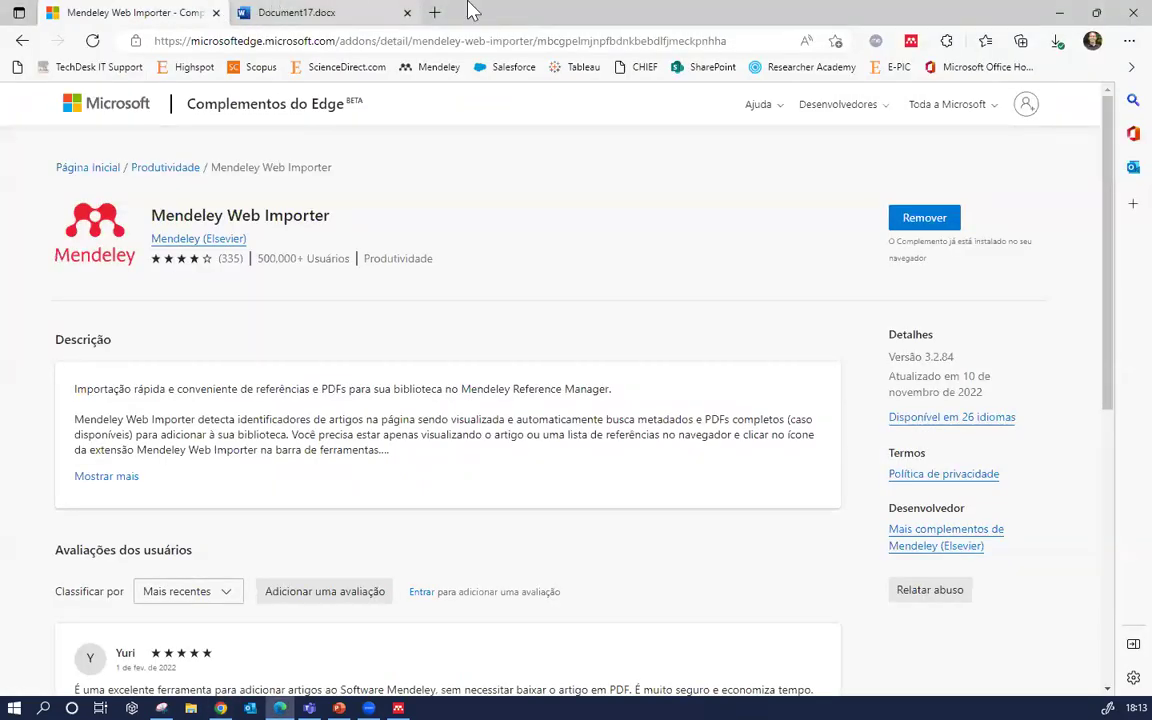
Return to the Document17.docx tab after reviewing the installed Web Importer listing
{"action": "left_click", "coordinate": [300, 12]}
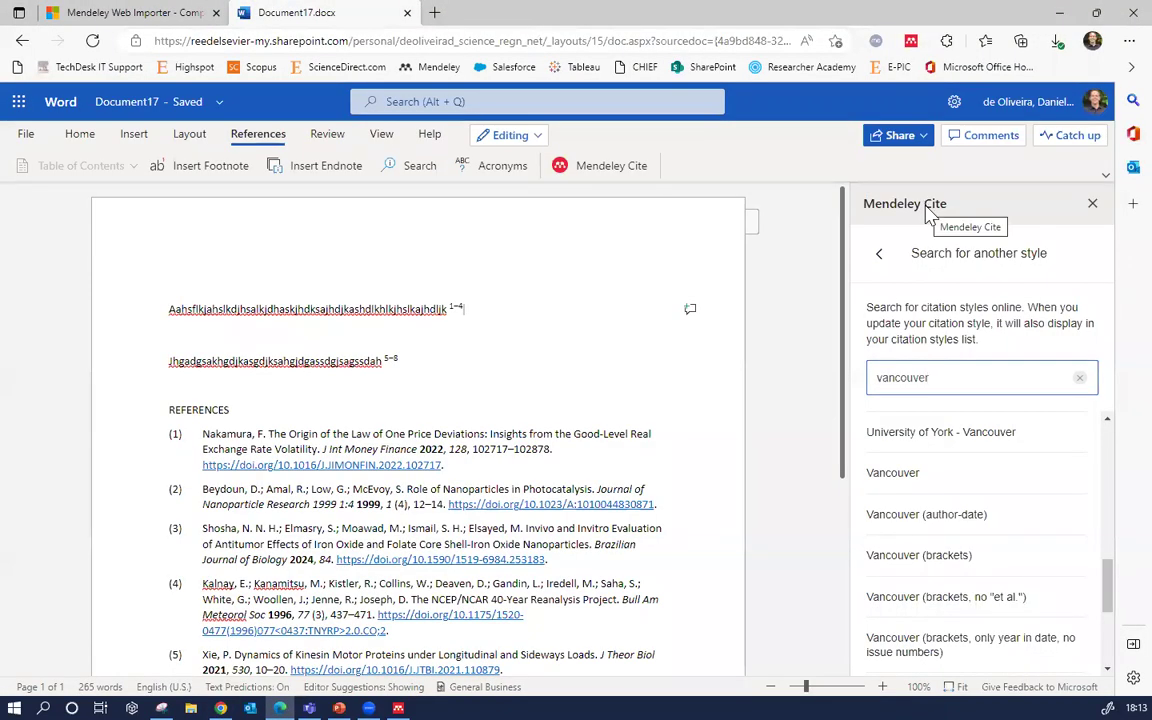
Replace the vancouver style search with 'APA' and scroll through the matching styles
{"action": "key", "text": "BackSpace"}
{"action": "key", "text": "BackSpace"}
{"action": "key", "text": "BackSpace"}
{"action": "key", "text": "BackSpace"}
{"action": "key", "text": "BackSpace"}
{"action": "key", "text": "BackSpace"}
{"action": "key", "text": "BackSpace"}
{"action": "key", "text": "BackSpace"}
{"action": "key", "text": "BackSpace"}
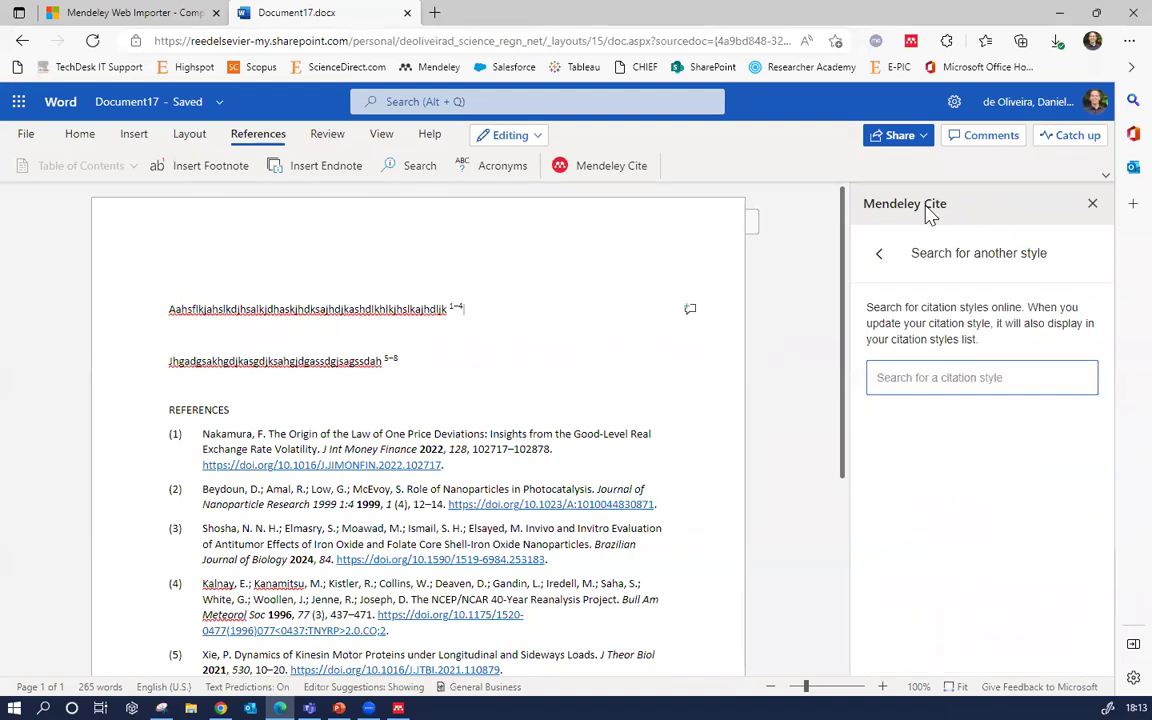
{"action": "type", "text": "APA"}
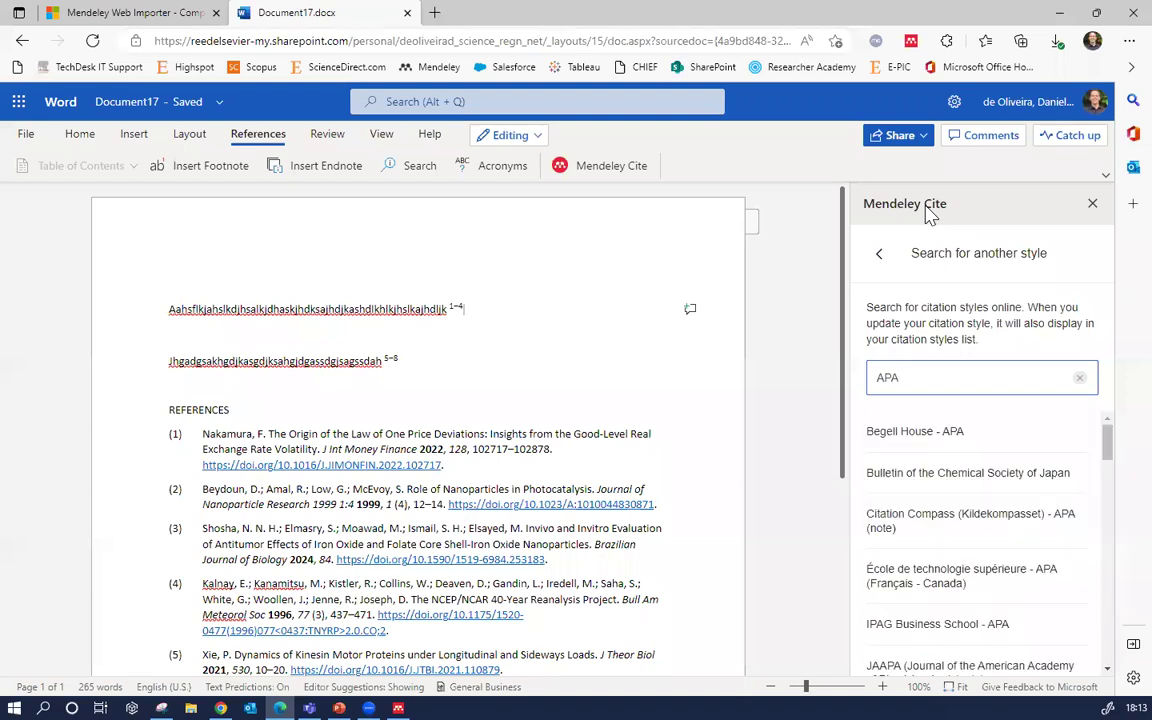
{"action": "left_click_drag", "start_coordinate": [1106, 437], "coordinate": [1105, 565]}
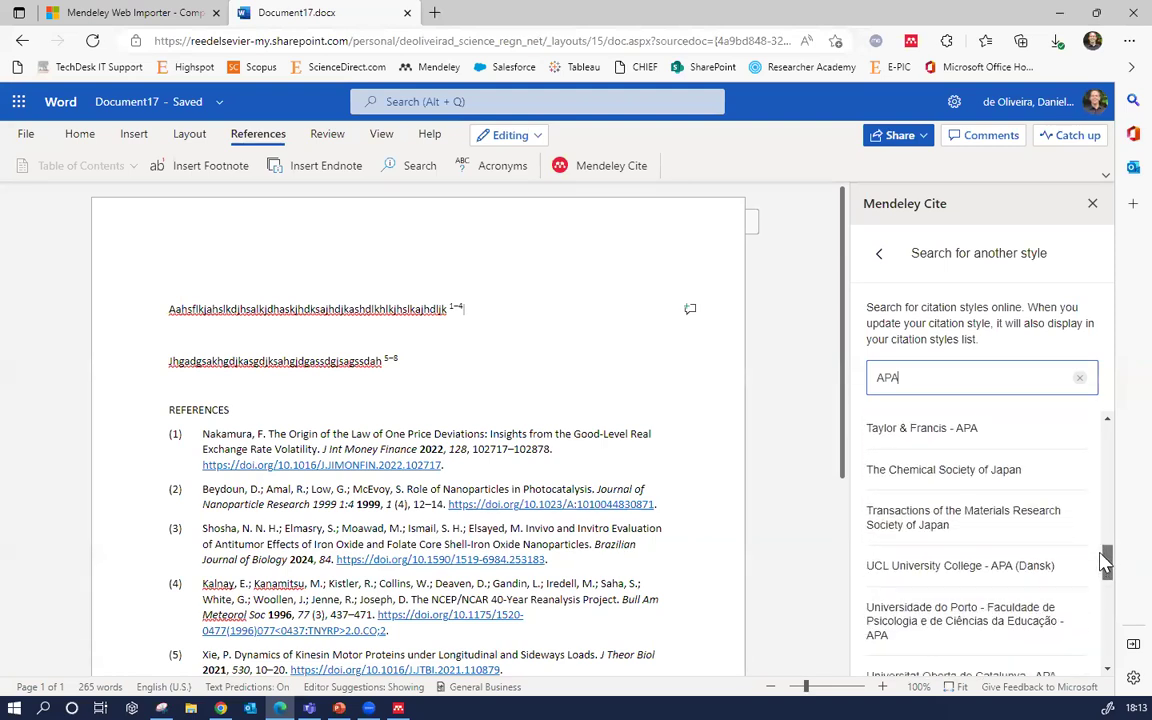
Apply the Taylor & Francis - APA style to the document's citations and bibliography
{"action": "left_click", "coordinate": [952, 433]}
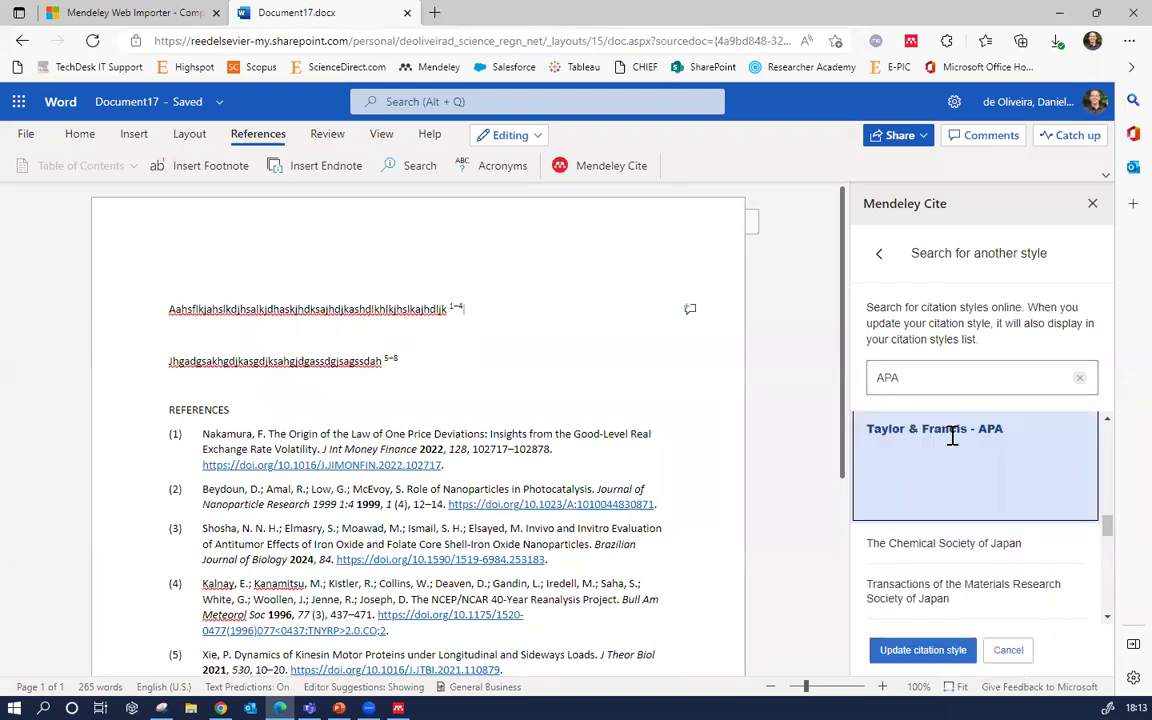
{"action": "left_click", "coordinate": [922, 650]}
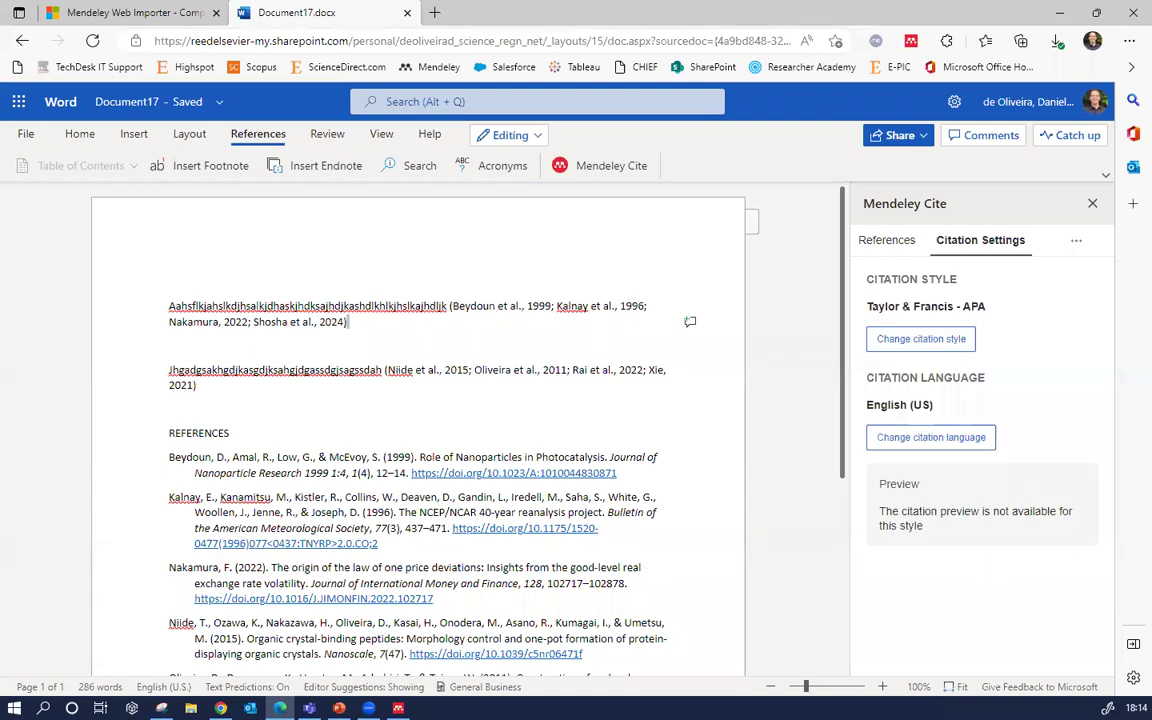
{"action": "key", "text": "alt+Tab"}
Expand Text Processors and highlight the Windows versions supported by the desktop plug-in
{"action": "scroll", "coordinate": [275, 540], "scroll_direction": "down", "scroll_amount": 3}
{"action": "scroll", "coordinate": [275, 540], "scroll_direction": "down", "scroll_amount": 3}
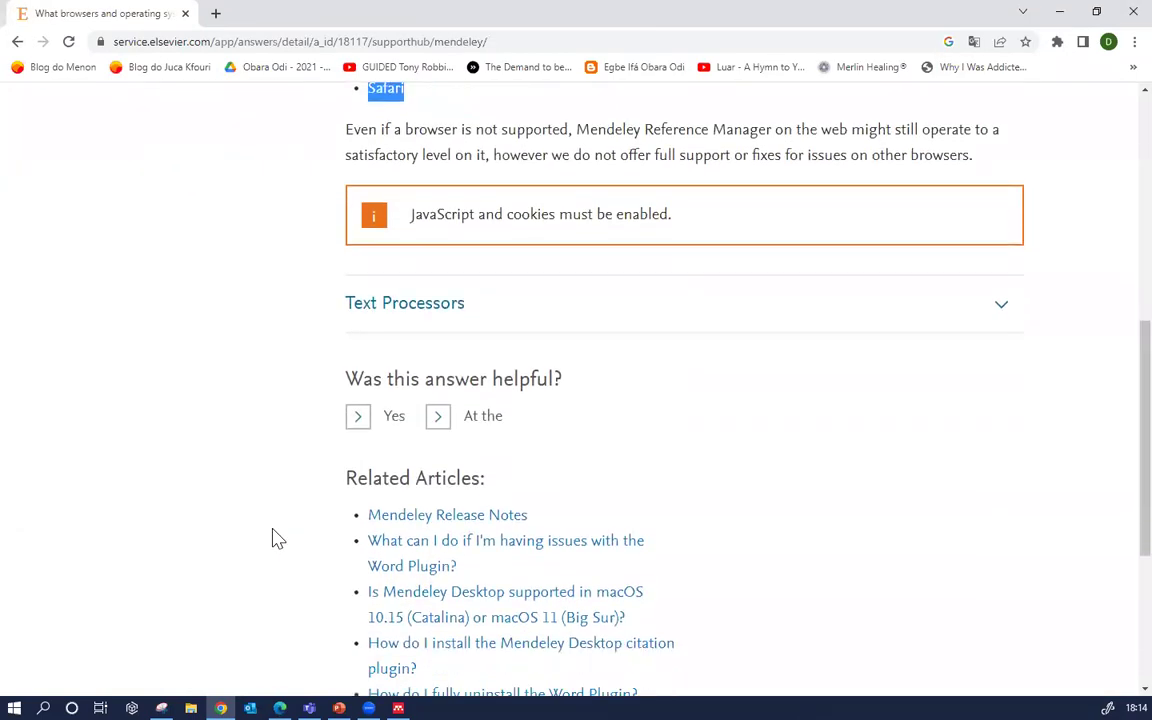
{"action": "left_click", "coordinate": [409, 352]}
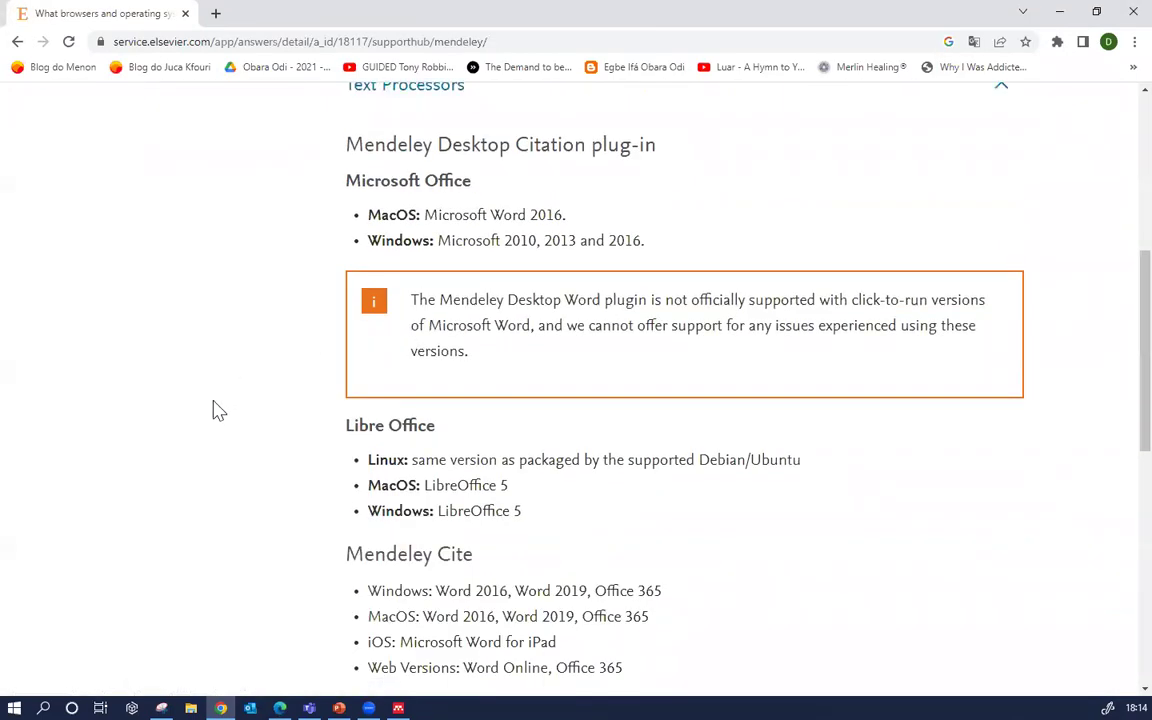
{"action": "scroll", "coordinate": [213, 410], "scroll_direction": "up", "scroll_amount": 1}
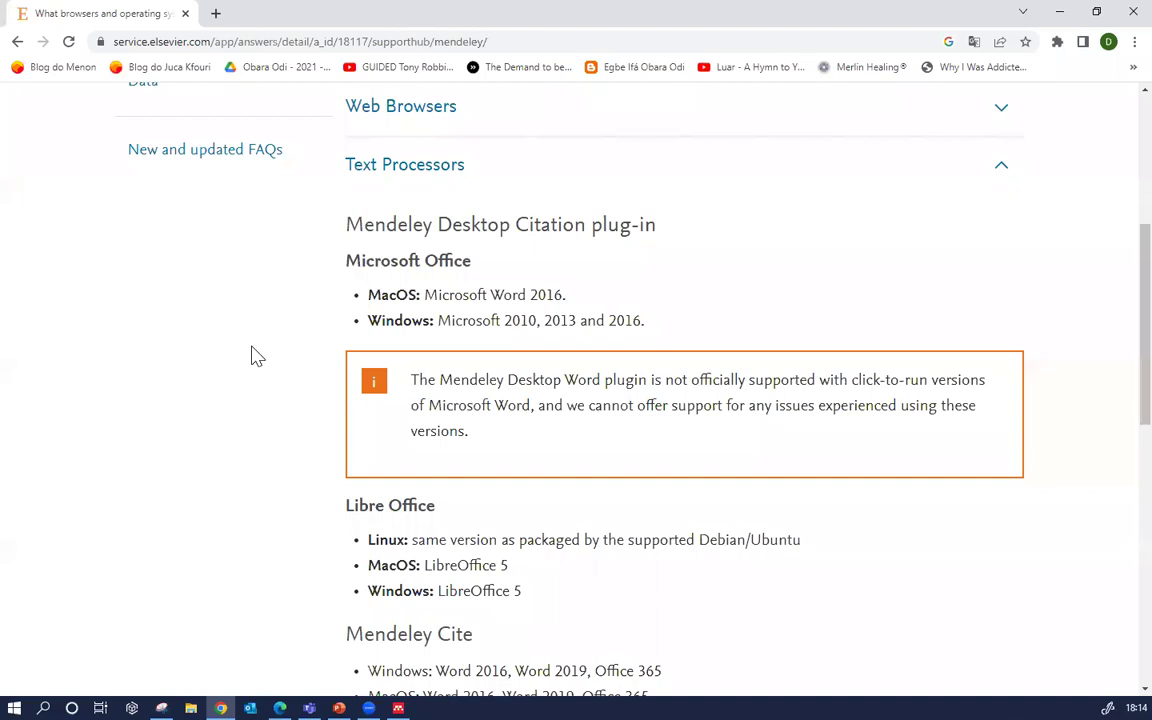
{"action": "left_click_drag", "start_coordinate": [437, 328], "coordinate": [660, 337]}
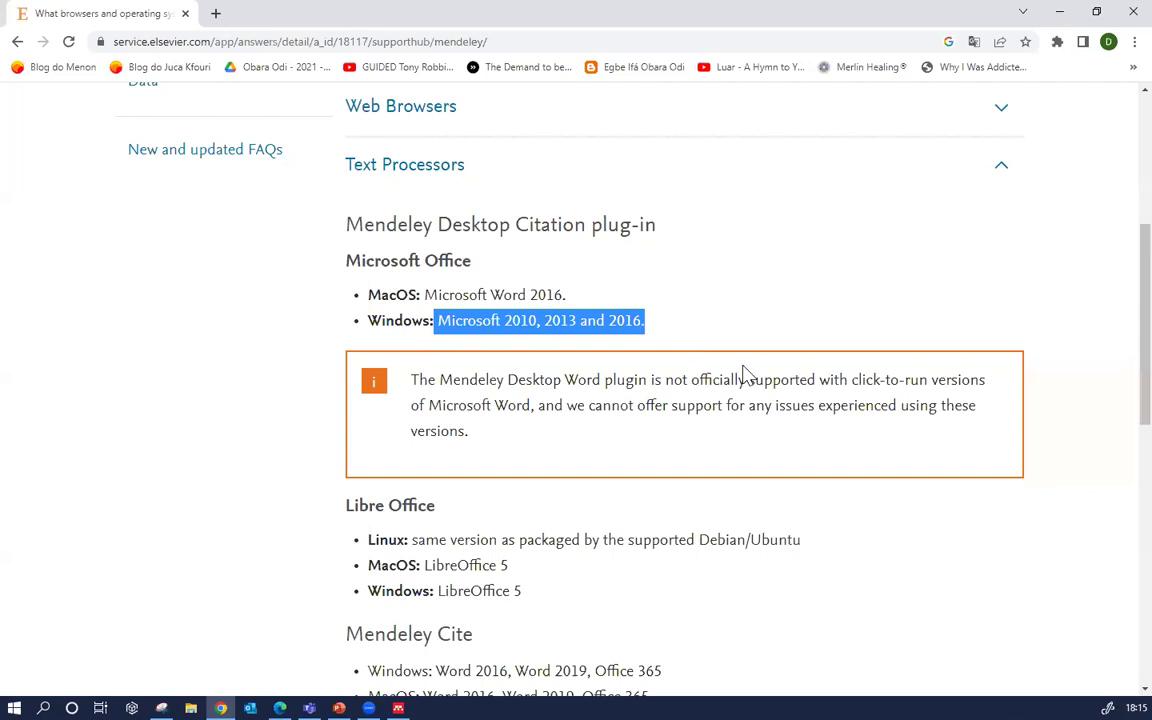
Highlight the Windows versions supported by Mendeley Cite, then return to the Web Importer page in Edge
{"action": "scroll", "coordinate": [650, 440], "scroll_direction": "down", "scroll_amount": 1}
{"action": "scroll", "coordinate": [470, 525], "scroll_direction": "down", "scroll_amount": 1}
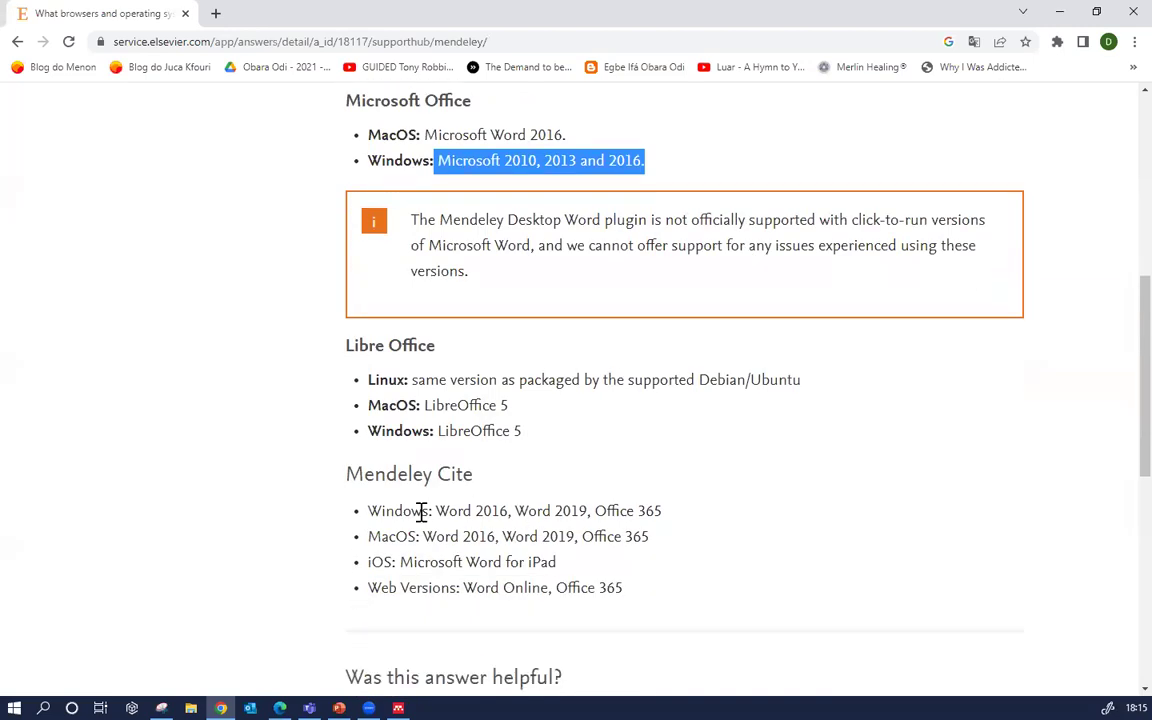
{"action": "left_click_drag", "start_coordinate": [432, 511], "coordinate": [700, 521]}
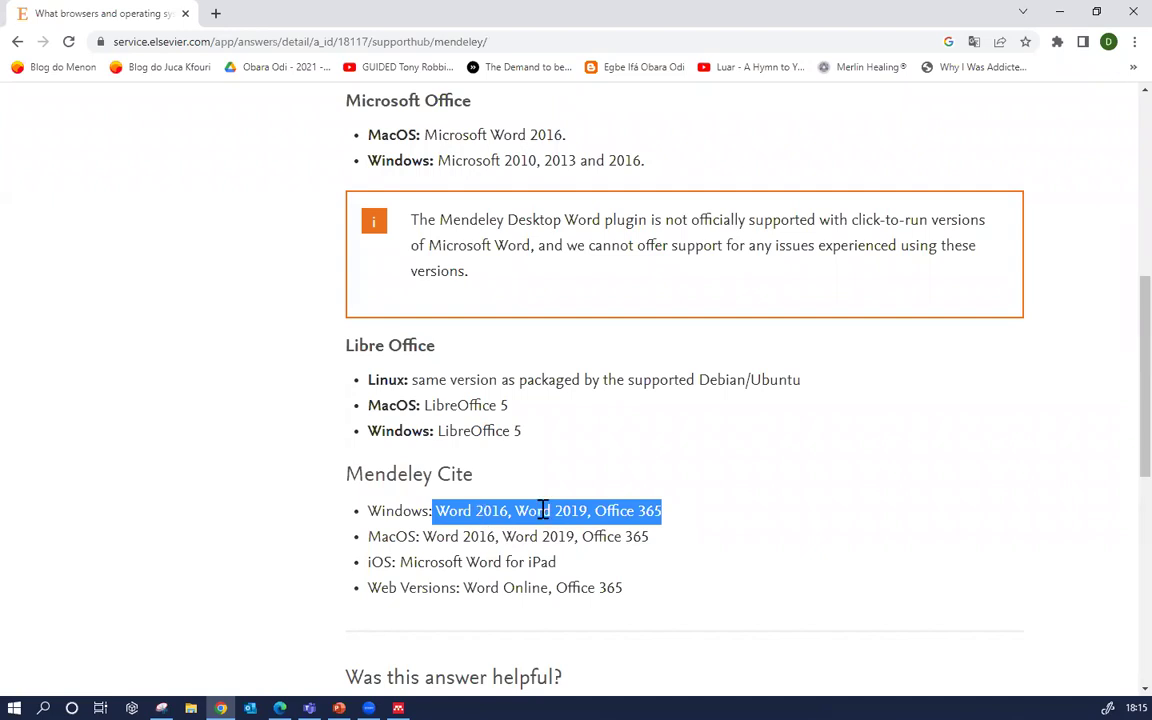
{"action": "left_click", "coordinate": [565, 511]}
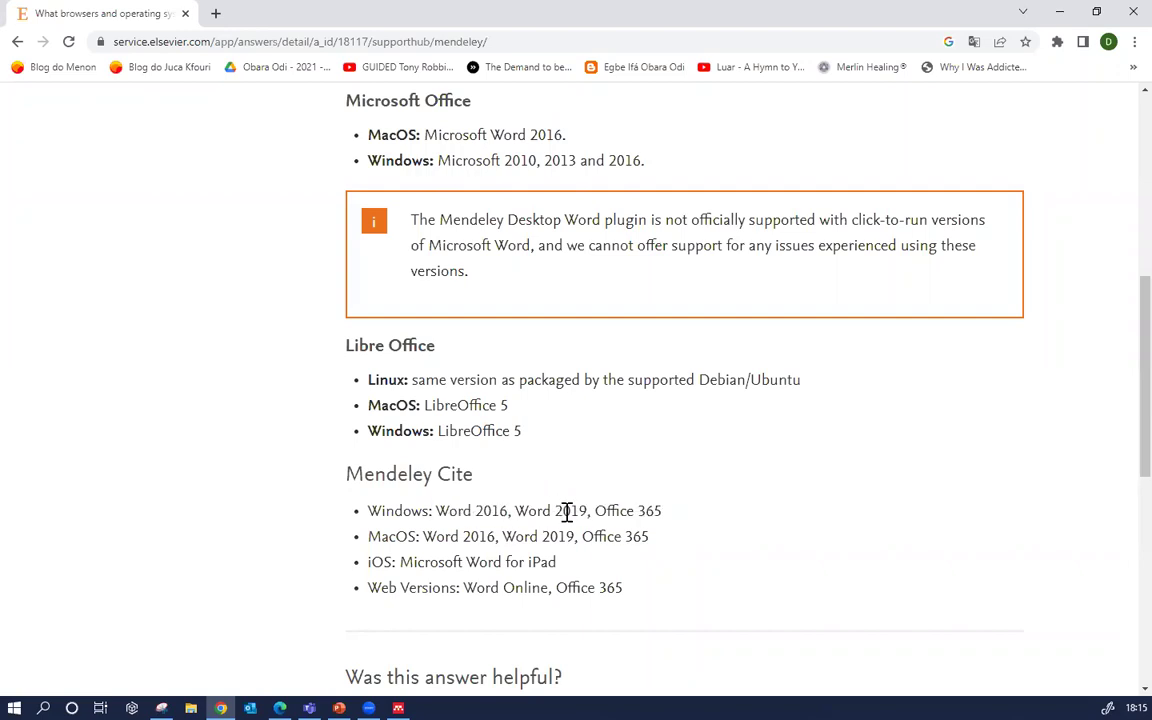
{"action": "left_click_drag", "start_coordinate": [438, 512], "coordinate": [657, 503]}
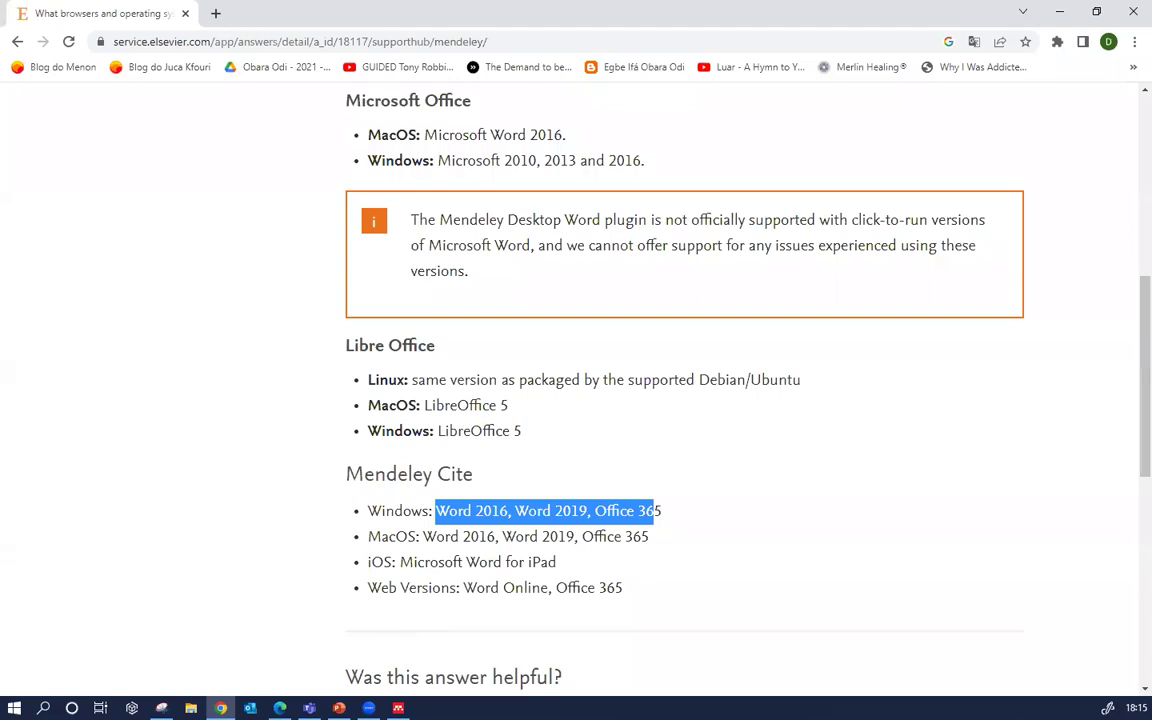
{"action": "key", "text": "alt+Tab"}
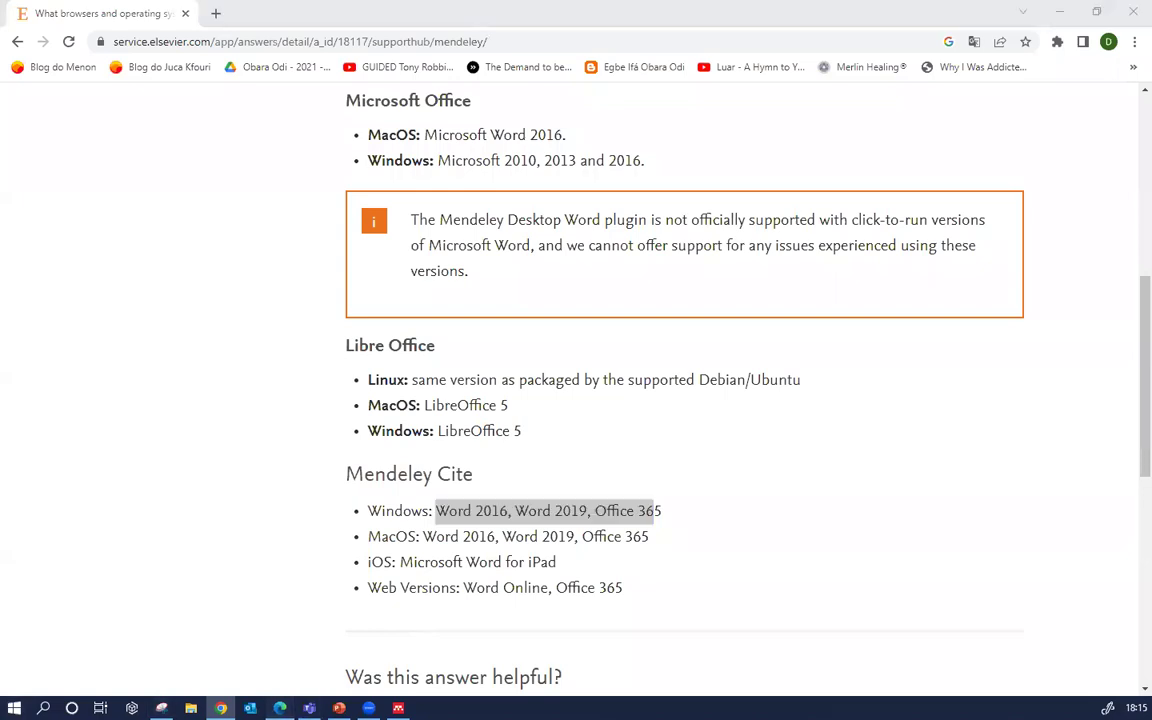
{"action": "left_click", "coordinate": [150, 12]}
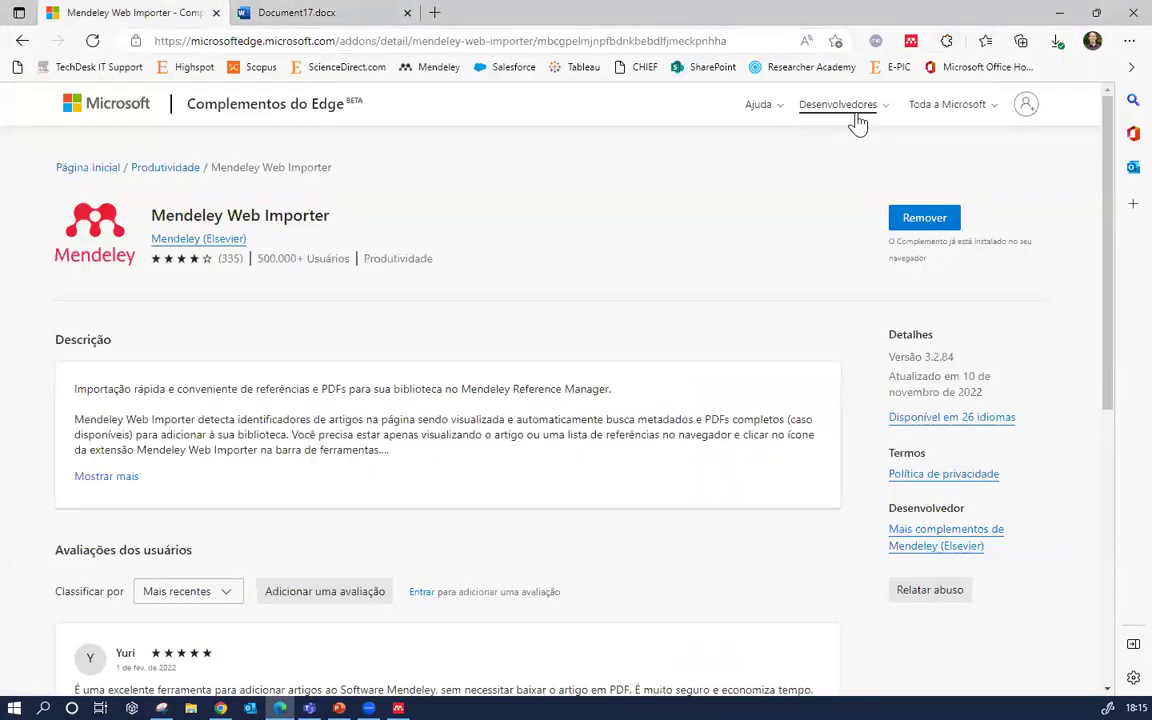
Sign back in to Mendeley with the saved password and open the web library
{"action": "left_click", "coordinate": [22, 40]}
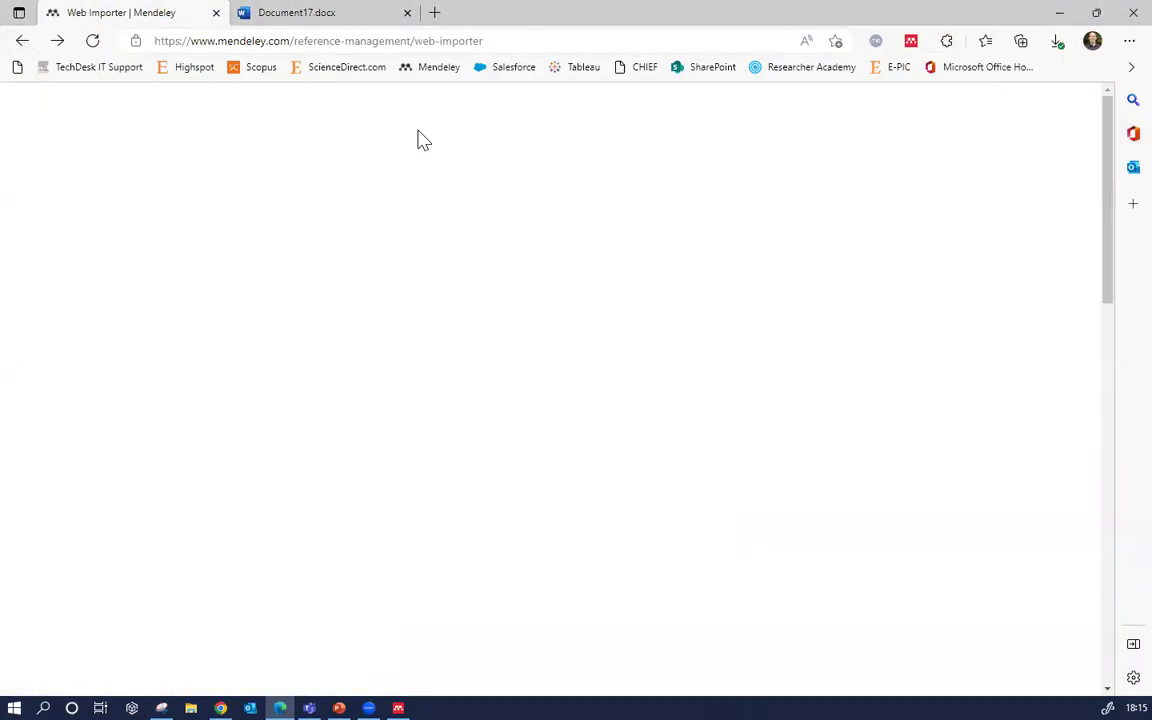
{"action": "left_click", "coordinate": [740, 117]}
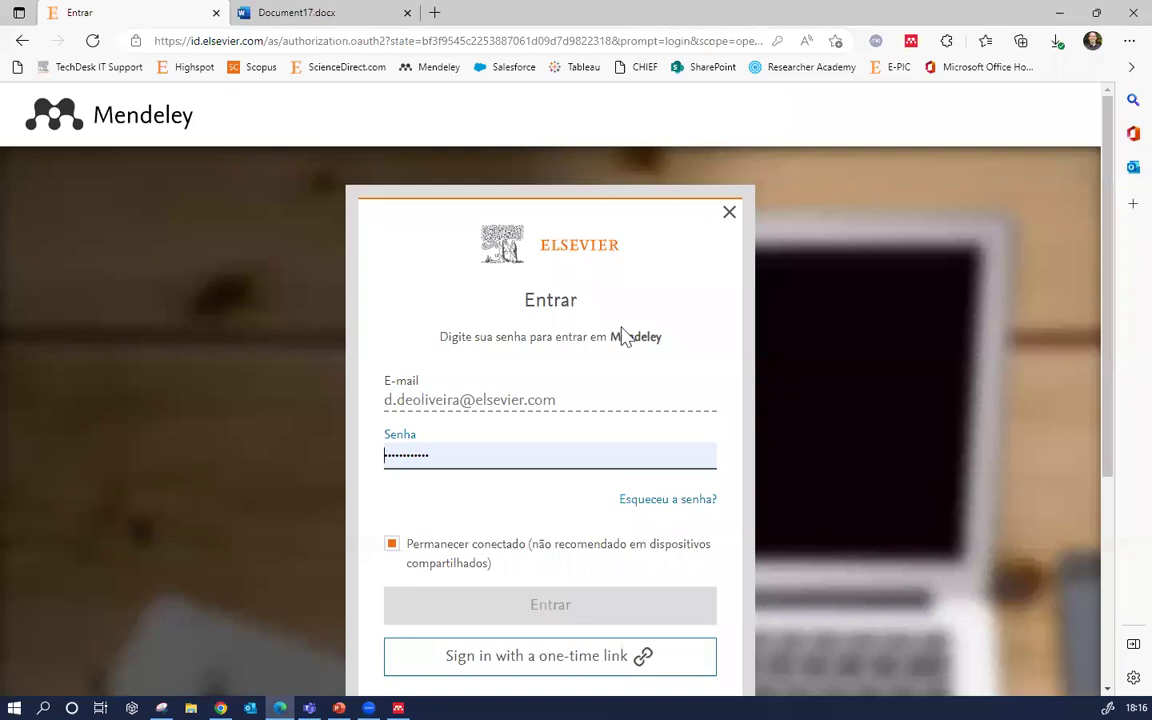
{"action": "left_click", "coordinate": [663, 455]}
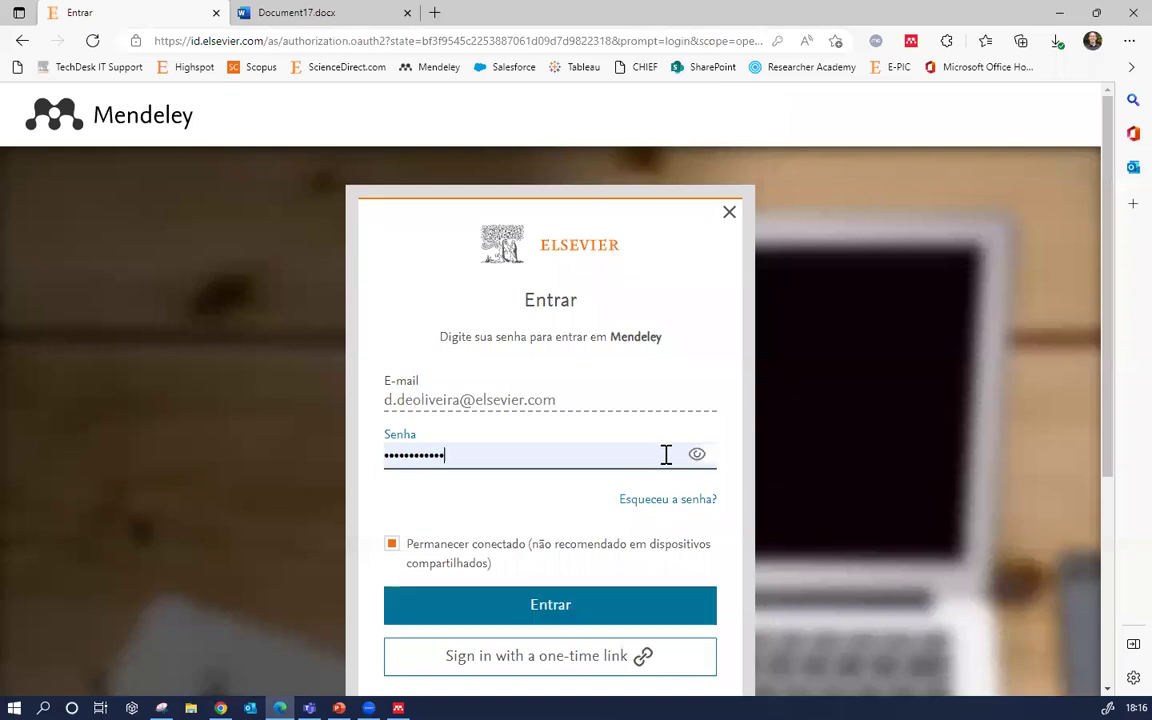
{"action": "left_click", "coordinate": [681, 612]}
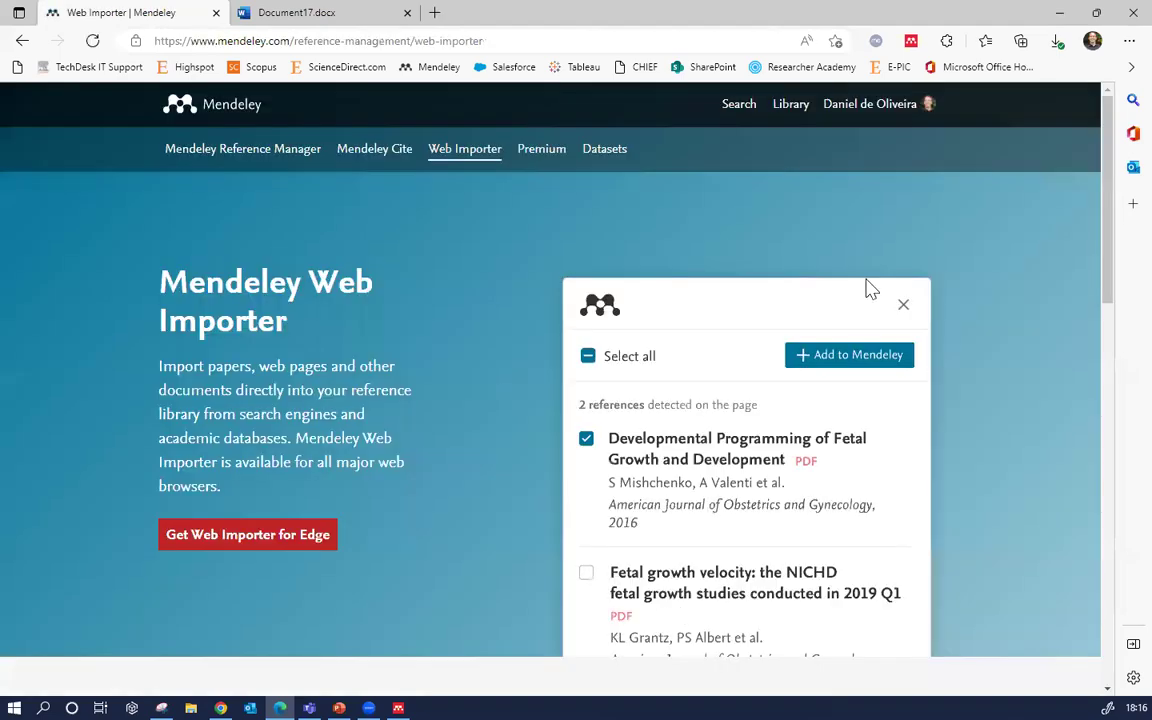
{"action": "left_click", "coordinate": [789, 105]}
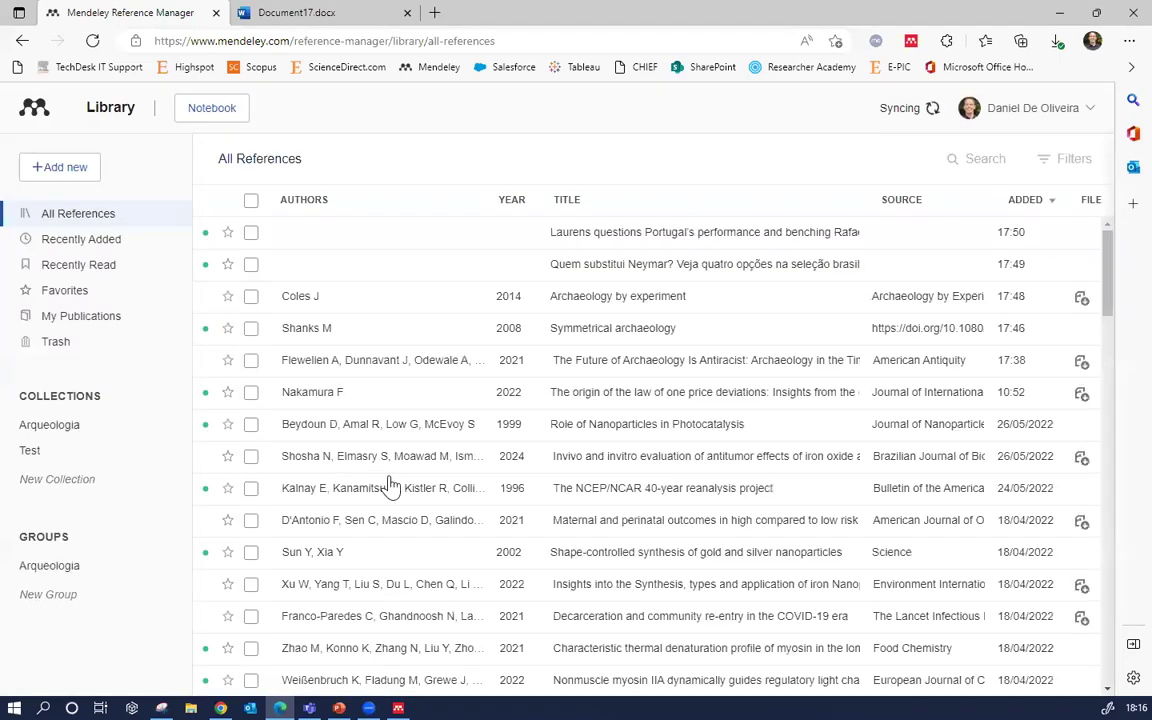
Trim the Future of Archaeology article's title so it ends at 'in the Time of'
{"action": "left_click", "coordinate": [404, 336]}
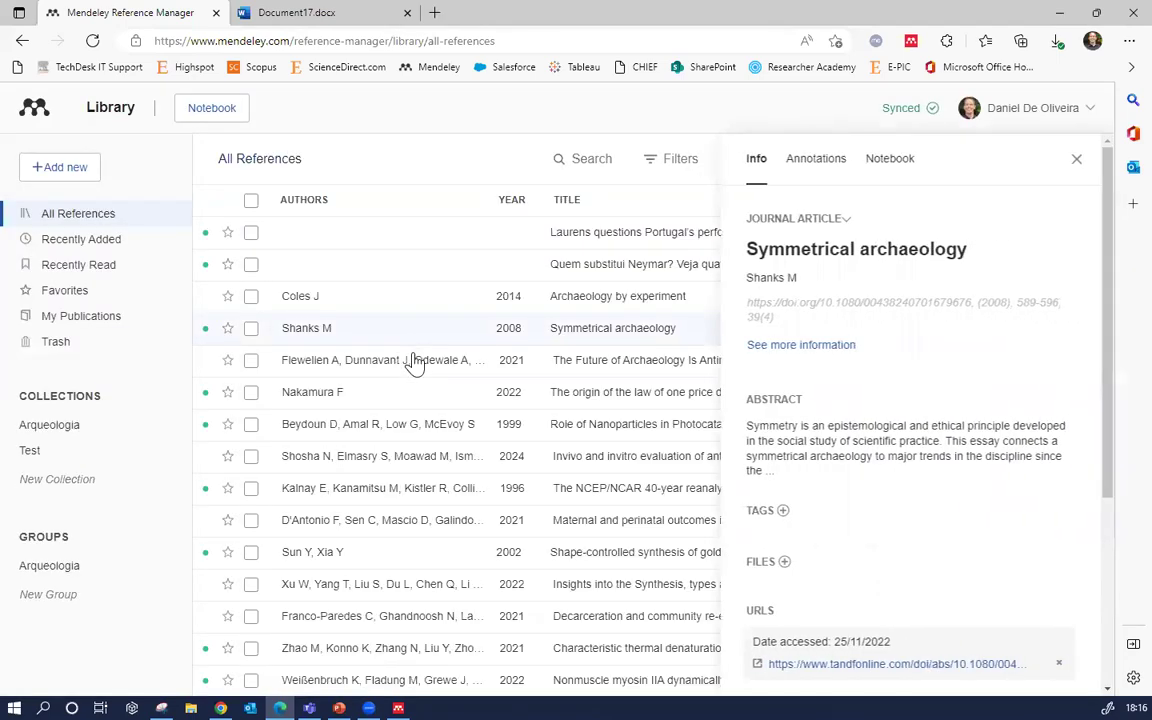
{"action": "left_click", "coordinate": [424, 370]}
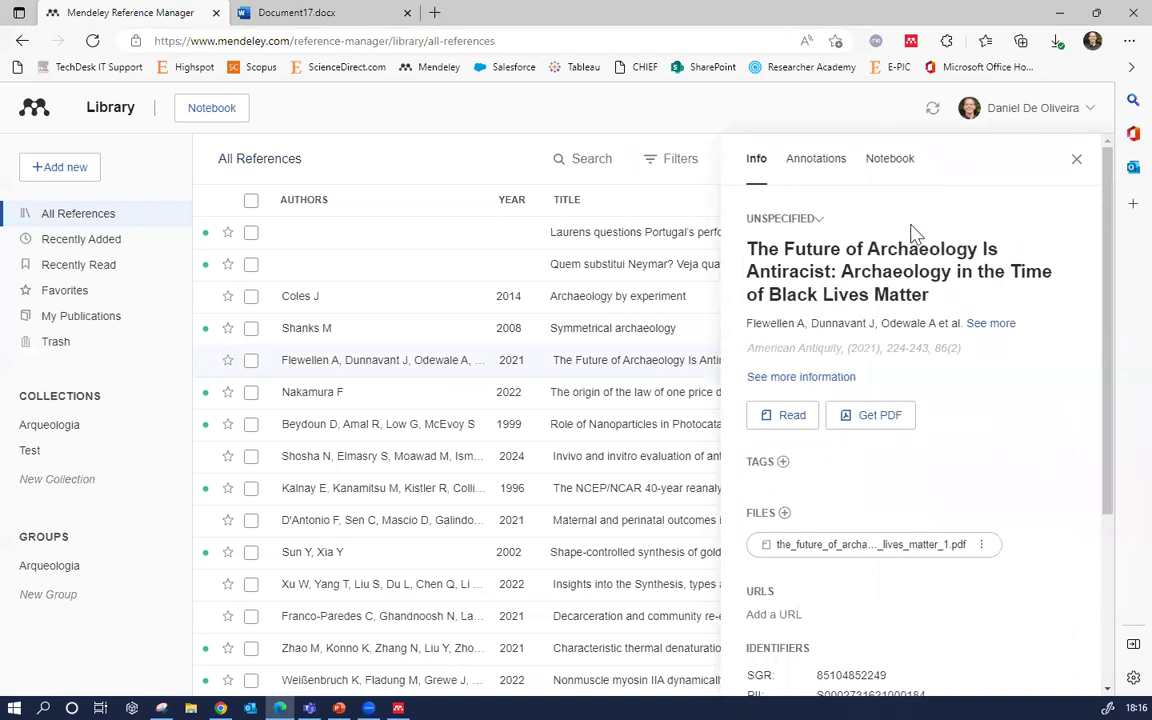
{"action": "left_click", "coordinate": [958, 276]}
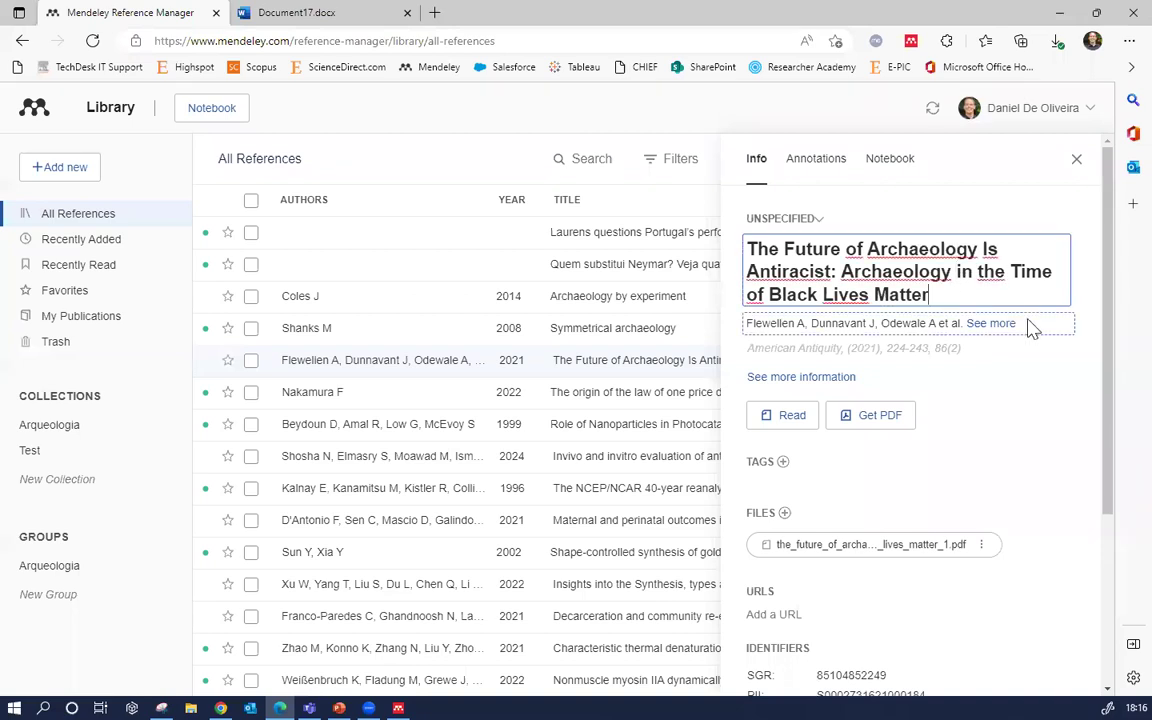
{"action": "key", "text": "BackSpace"}
{"action": "key", "text": "BackSpace"}
{"action": "key", "text": "BackSpace"}
{"action": "key", "text": "BackSpace"}
{"action": "key", "text": "BackSpace"}
{"action": "key", "text": "BackSpace"}
{"action": "key", "text": "BackSpace"}
{"action": "key", "text": "BackSpace"}
{"action": "key", "text": "BackSpace"}
{"action": "key", "text": "BackSpace"}
{"action": "key", "text": "BackSpace"}
{"action": "key", "text": "BackSpace"}
{"action": "key", "text": "BackSpace"}
{"action": "key", "text": "BackSpace"}
{"action": "key", "text": "BackSpace"}
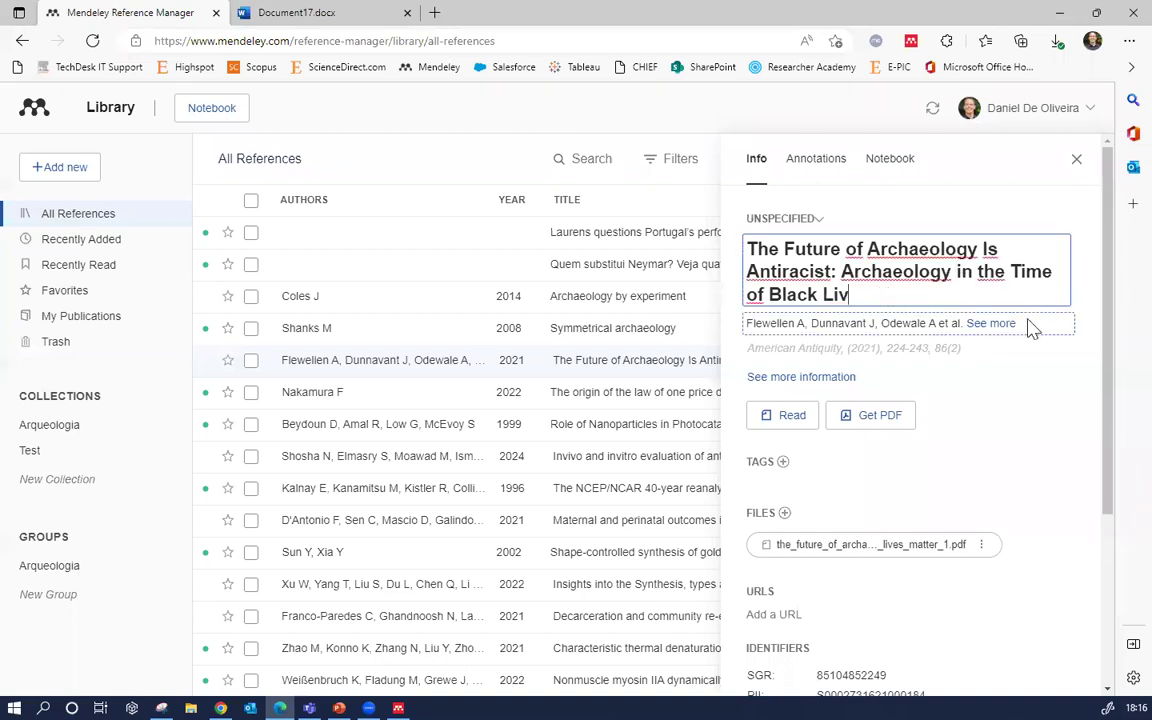
{"action": "key", "text": "BackSpace"}
{"action": "key", "text": "BackSpace"}
{"action": "key", "text": "BackSpace"}
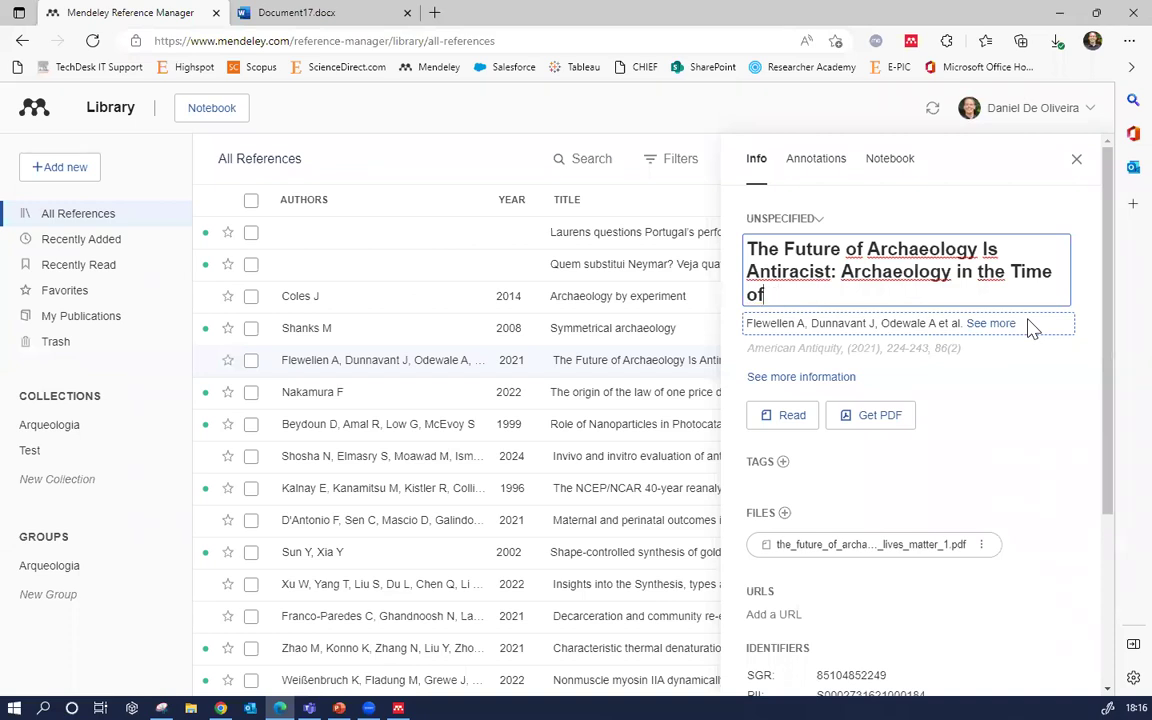
{"action": "left_click", "coordinate": [978, 336]}
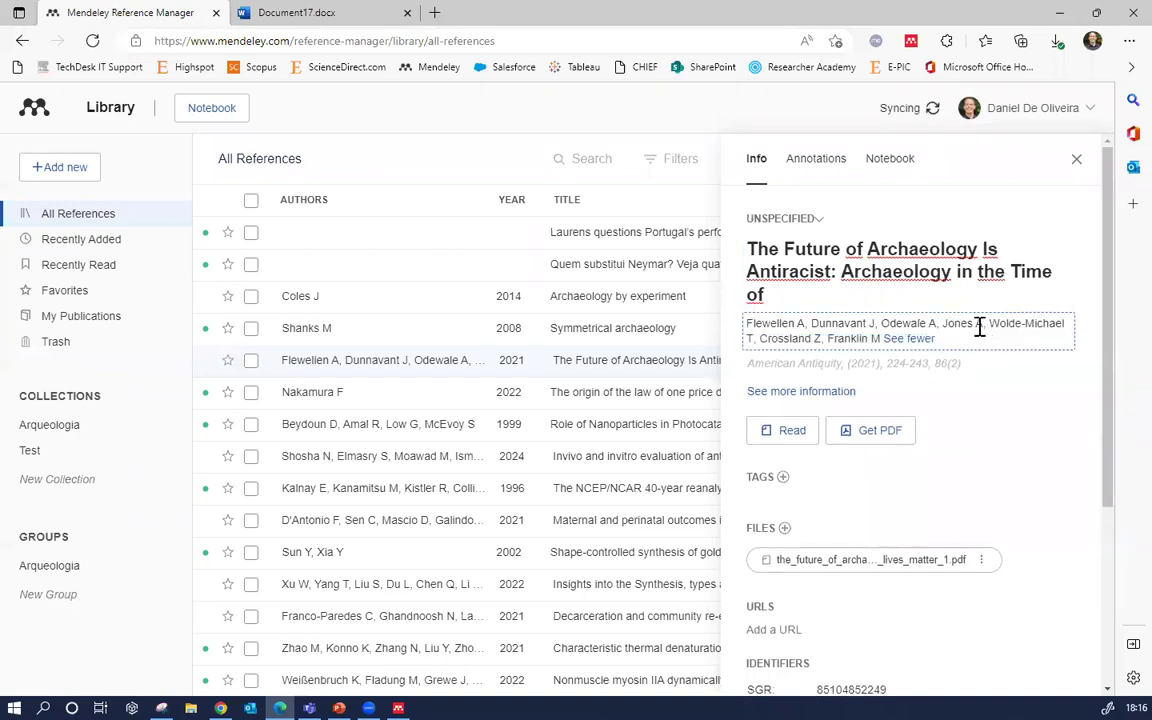
Review the article's author list and dismiss the spelling suggestions on author names
{"action": "left_click", "coordinate": [886, 340]}
{"action": "left_click", "coordinate": [879, 328]}
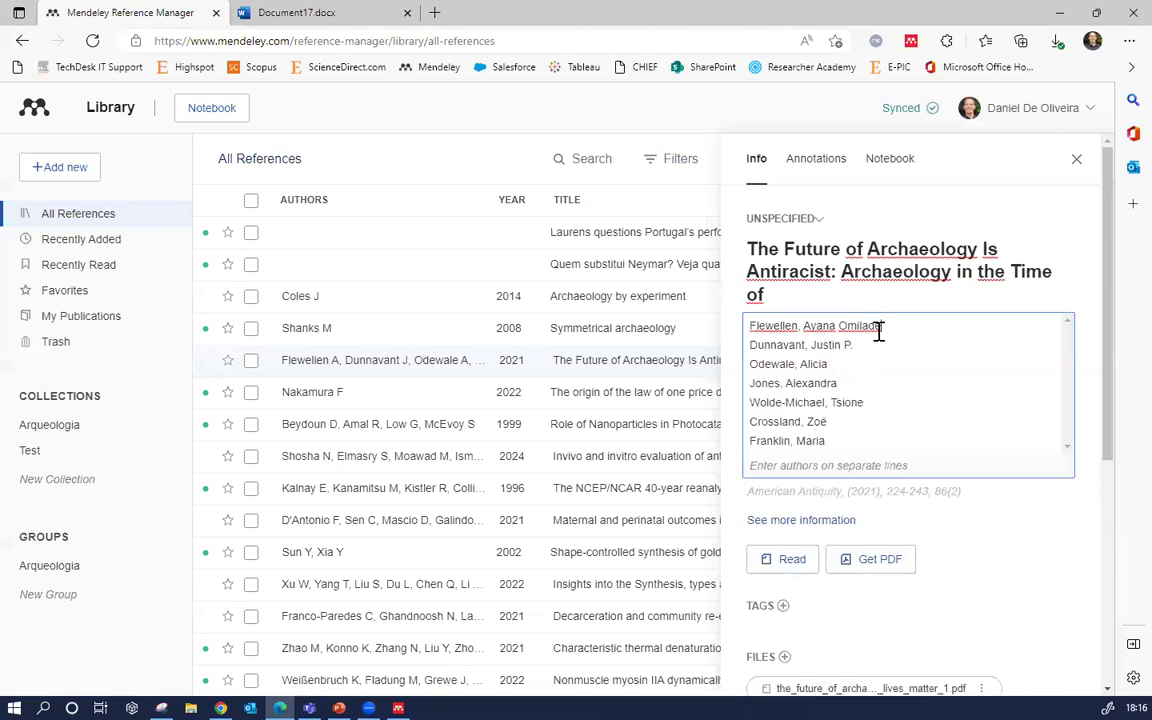
{"action": "left_click", "coordinate": [815, 326]}
{"action": "left_click", "coordinate": [938, 404]}
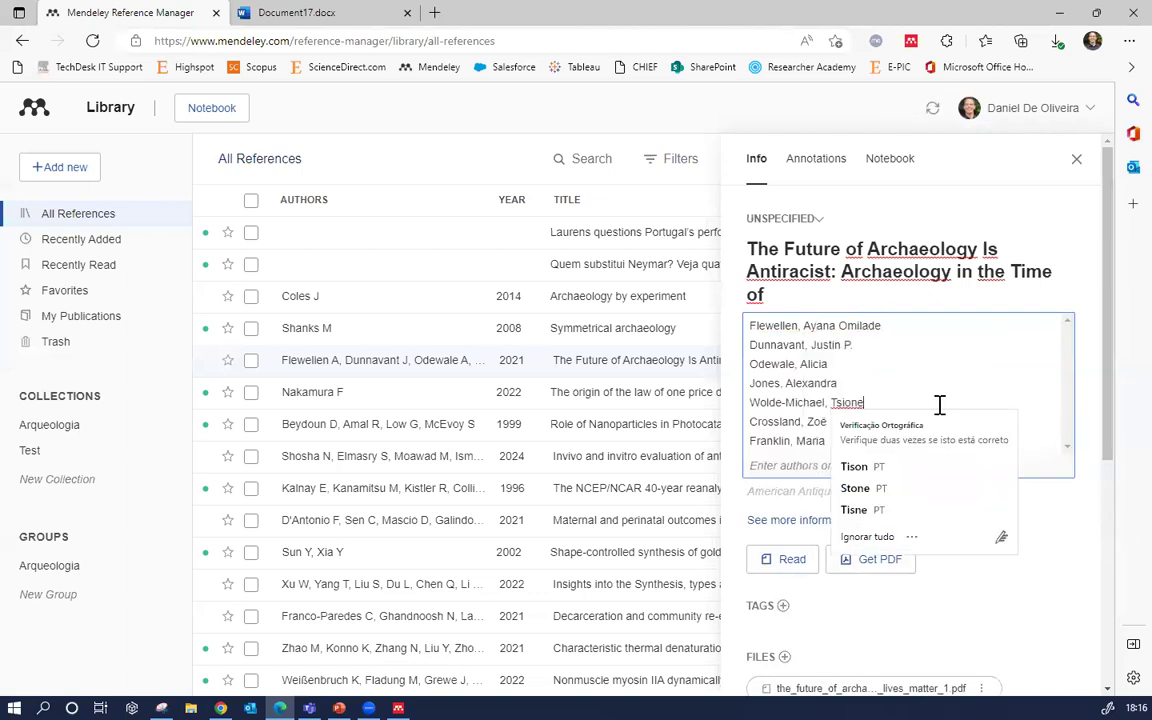
{"action": "left_click", "coordinate": [816, 420]}
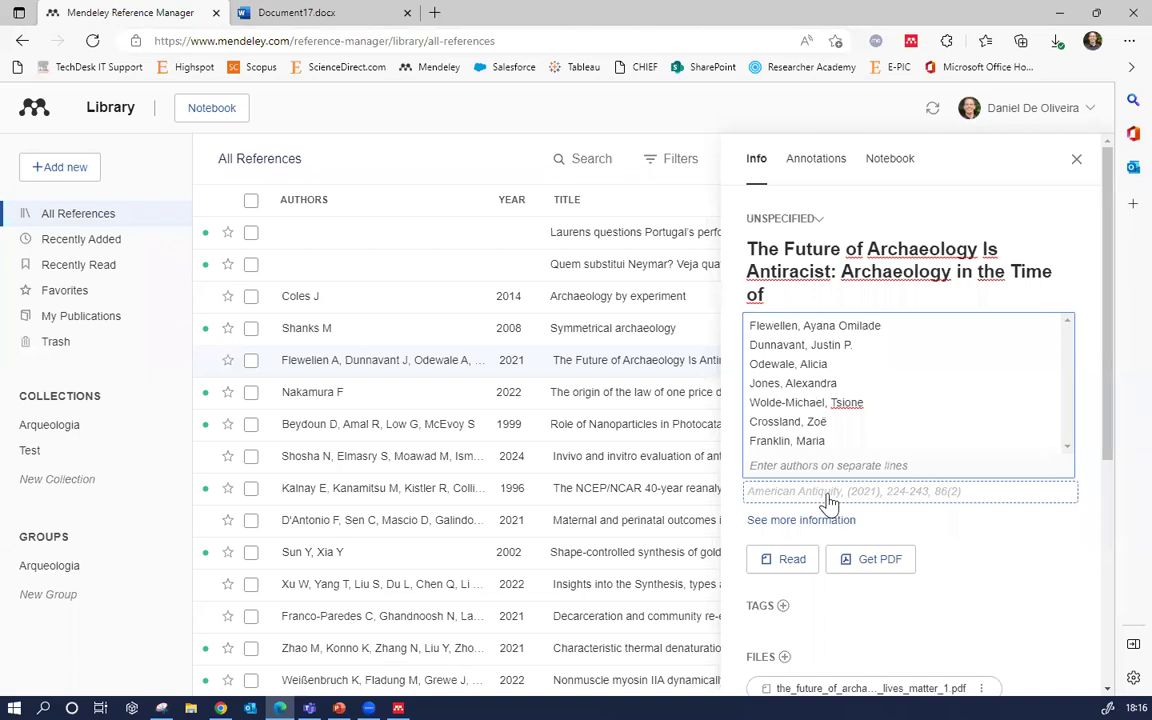
Look over the article's publication details, then close the details panel
{"action": "left_click", "coordinate": [828, 496]}
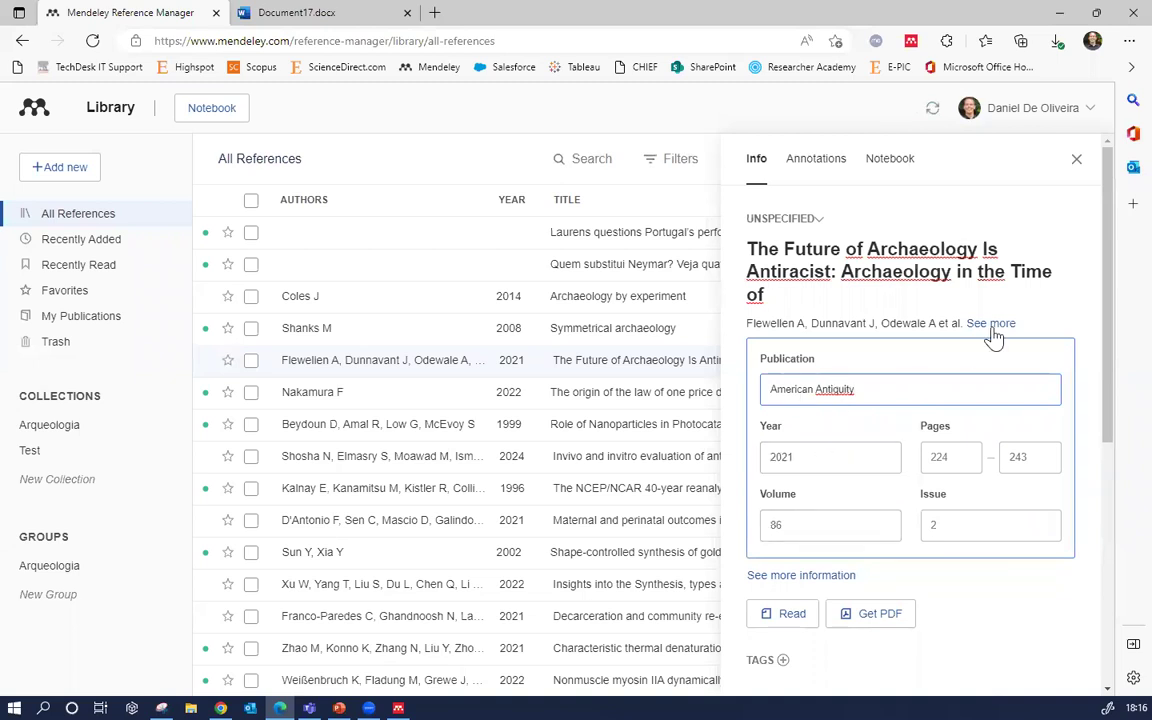
{"action": "left_click_drag", "start_coordinate": [1108, 355], "coordinate": [1110, 190]}
{"action": "scroll", "coordinate": [1092, 424], "scroll_direction": "down", "scroll_amount": 4}
{"action": "left_click", "coordinate": [1077, 160]}
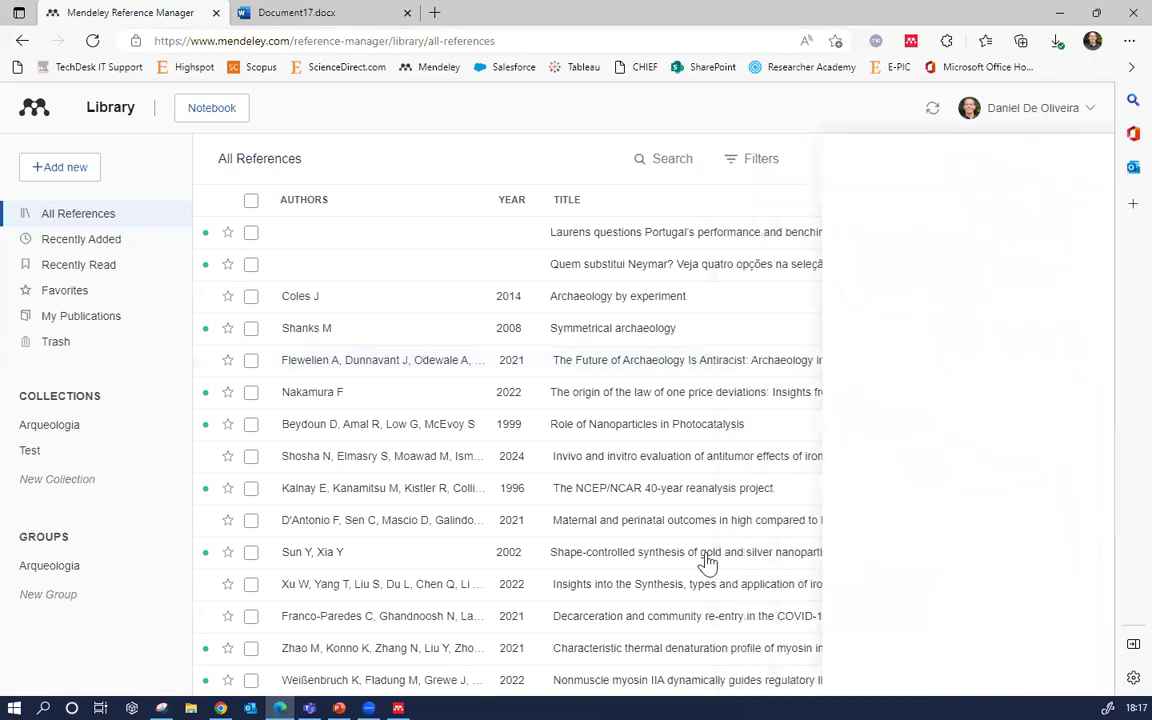
{"action": "left_click", "coordinate": [748, 490]}
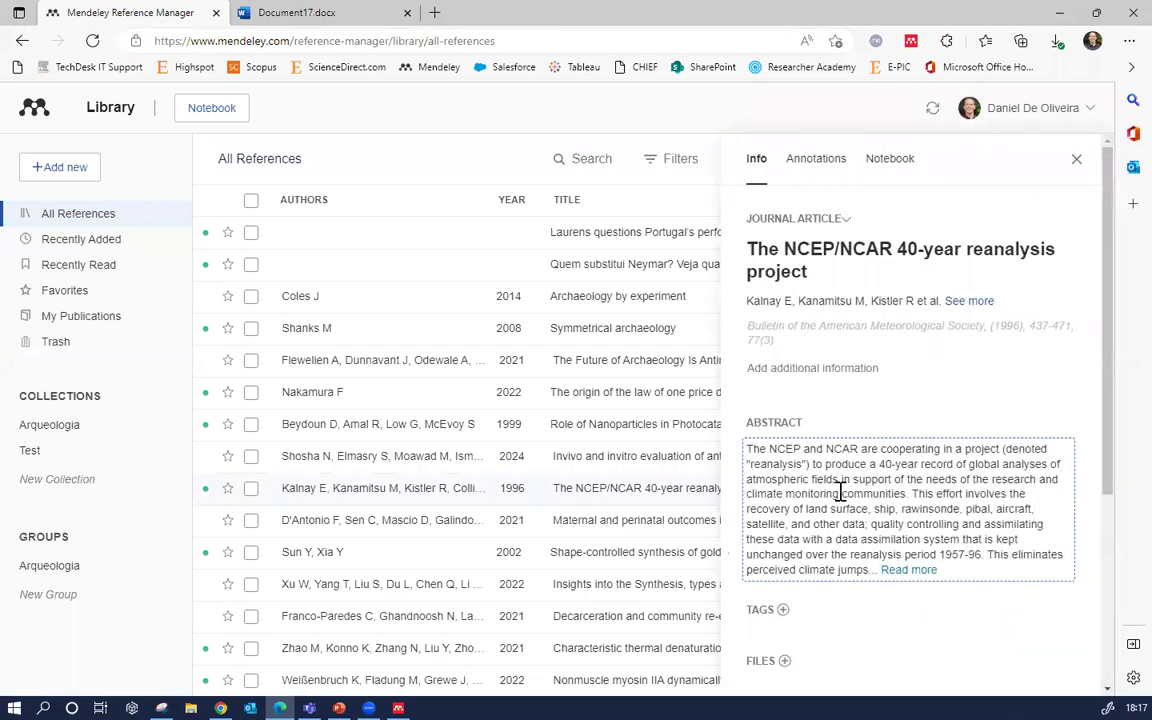
{"action": "left_click", "coordinate": [903, 571]}
{"action": "left_click", "coordinate": [888, 545]}
{"action": "scroll", "coordinate": [931, 545], "scroll_direction": "down", "scroll_amount": 1}
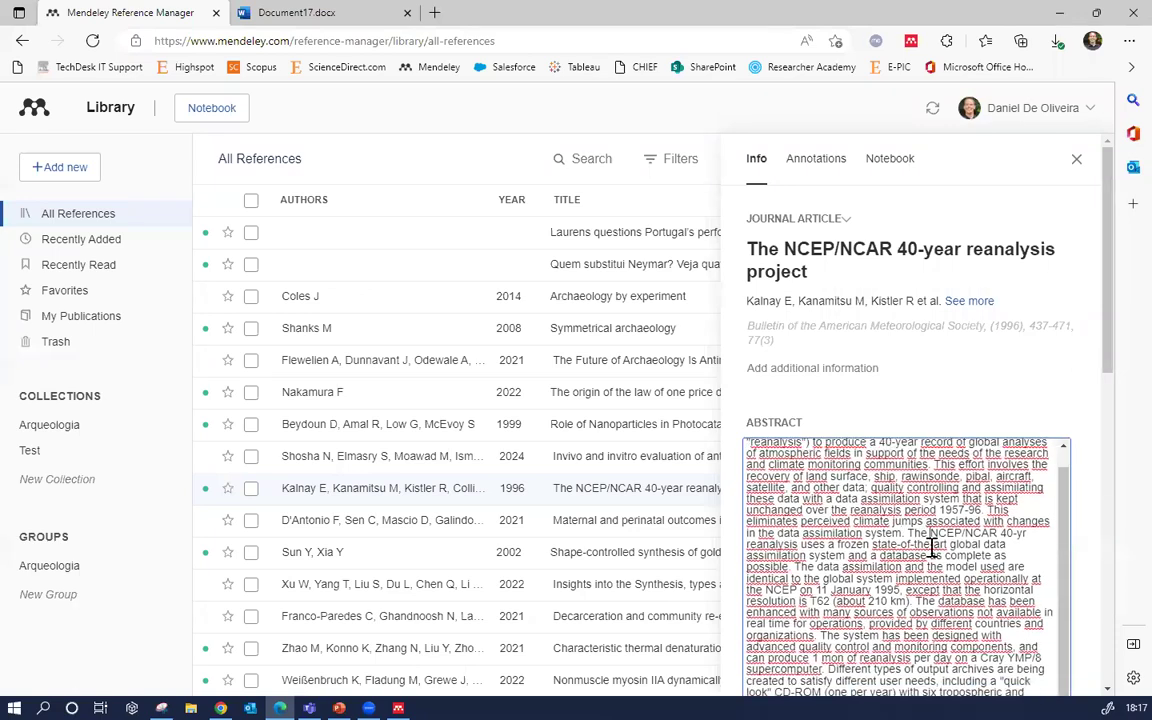
{"action": "scroll", "coordinate": [931, 545], "scroll_direction": "down", "scroll_amount": 5}
{"action": "scroll", "coordinate": [933, 570], "scroll_direction": "up", "scroll_amount": 3}
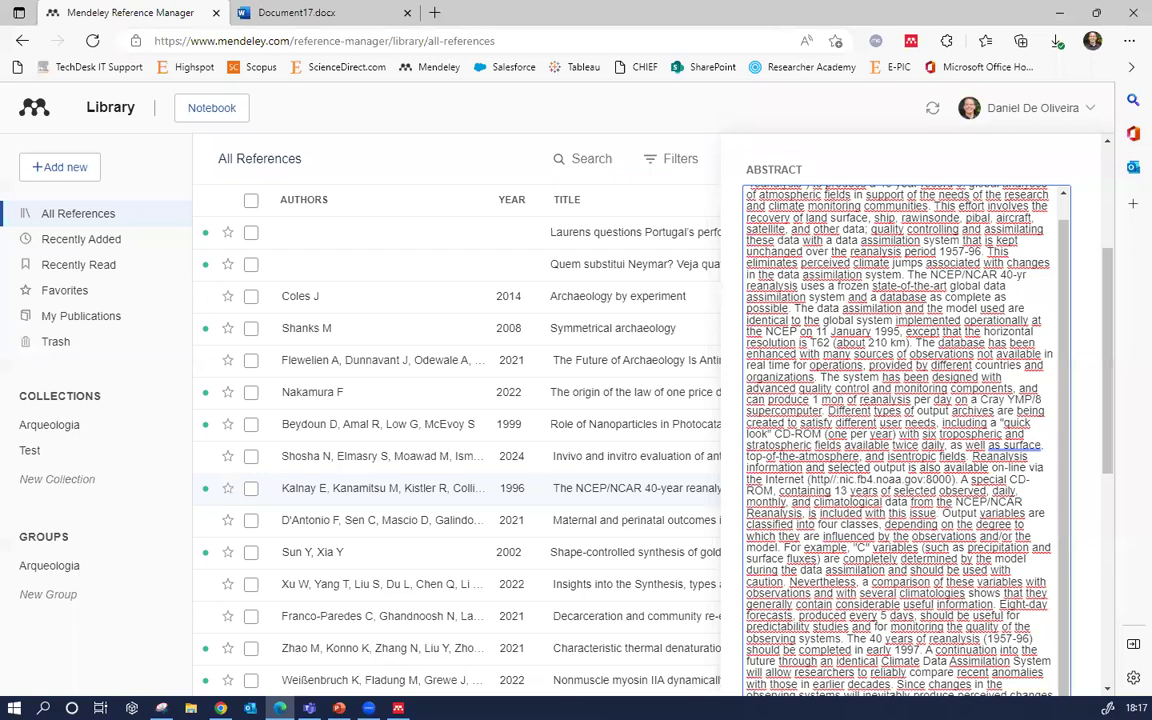
{"action": "scroll", "coordinate": [845, 340], "scroll_direction": "up", "scroll_amount": 5}
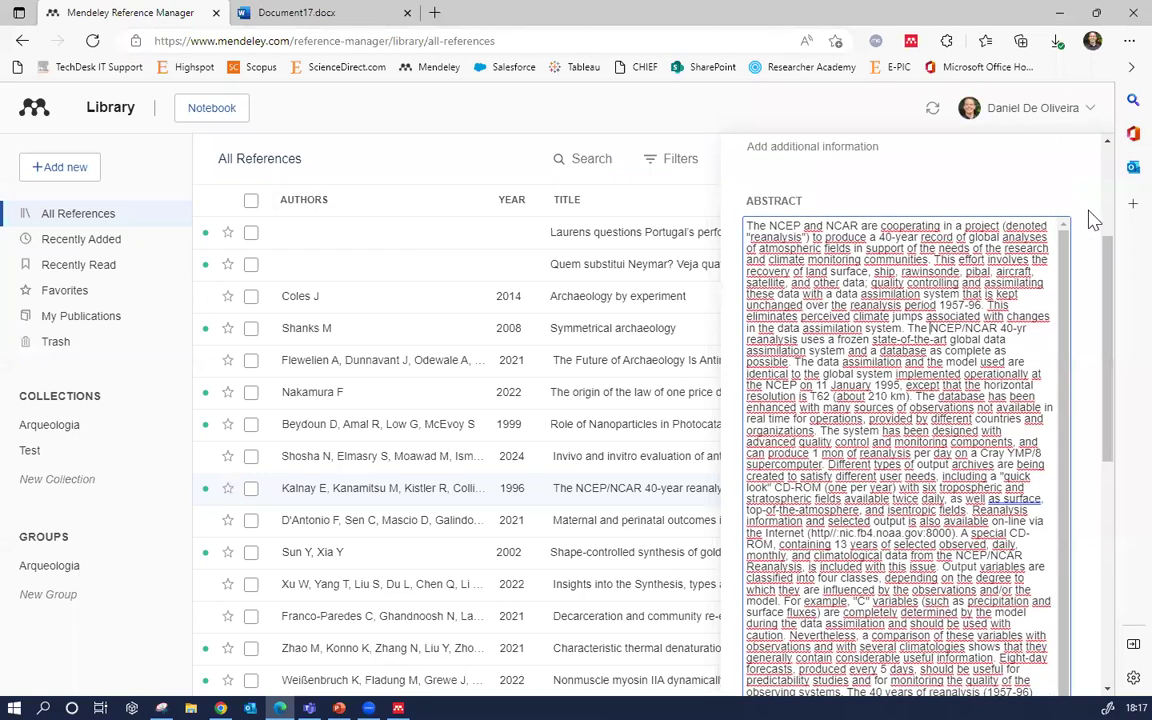
{"action": "scroll", "coordinate": [1085, 200], "scroll_direction": "up", "scroll_amount": 5}
{"action": "left_click", "coordinate": [1072, 163]}
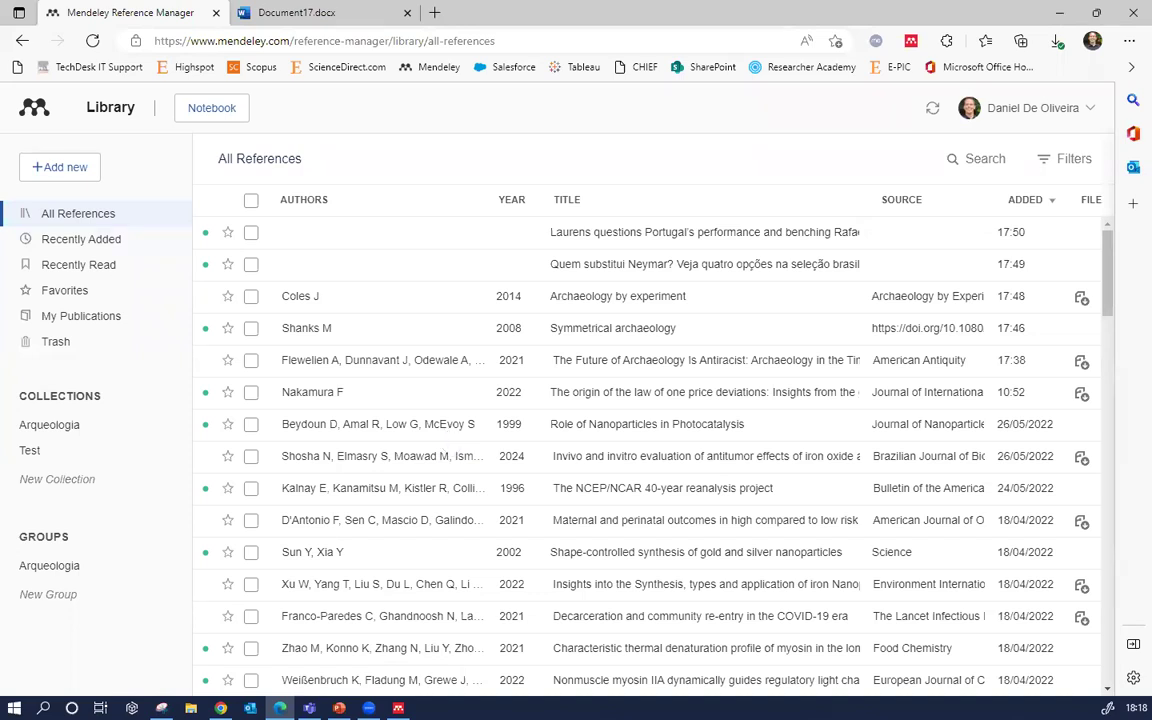
Show the Add new options for adding references to the library
{"action": "left_click", "coordinate": [88, 168]}
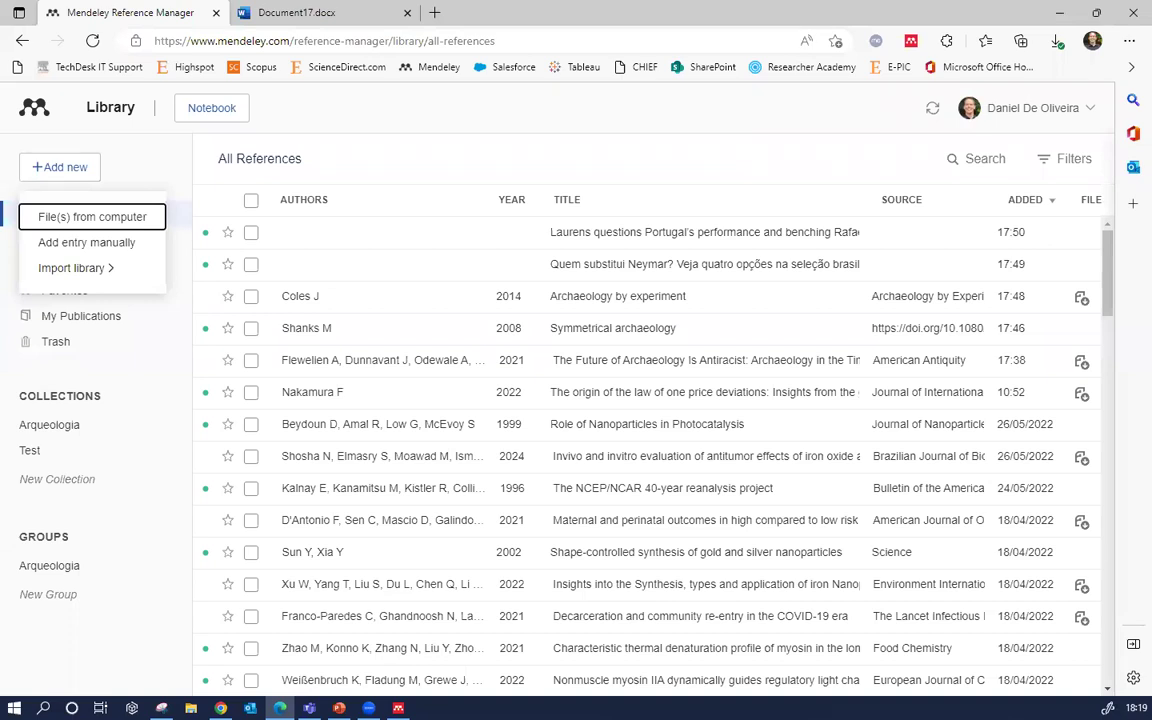
Minimize the Mendeley library, Chrome support page and remaining Edge windows, leaving the desktop's Mendeley Reference Manager shortcut
{"action": "left_click", "coordinate": [1061, 13]}
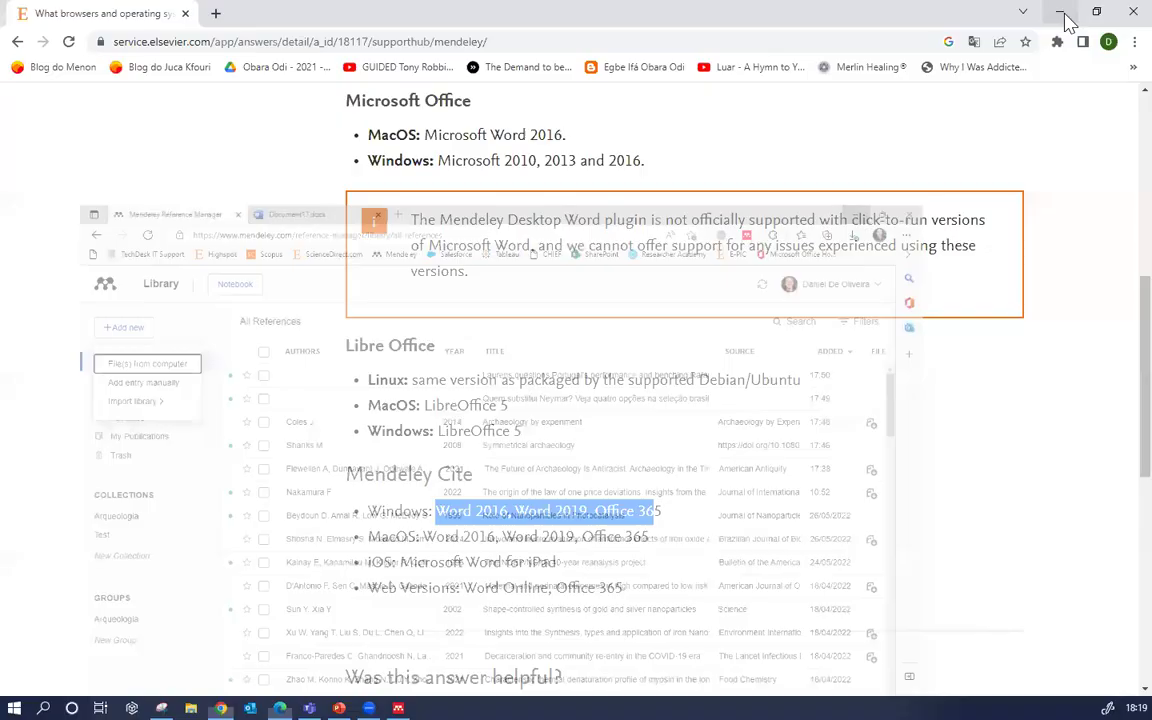
{"action": "left_click", "coordinate": [1061, 13]}
{"action": "left_click", "coordinate": [1055, 13]}
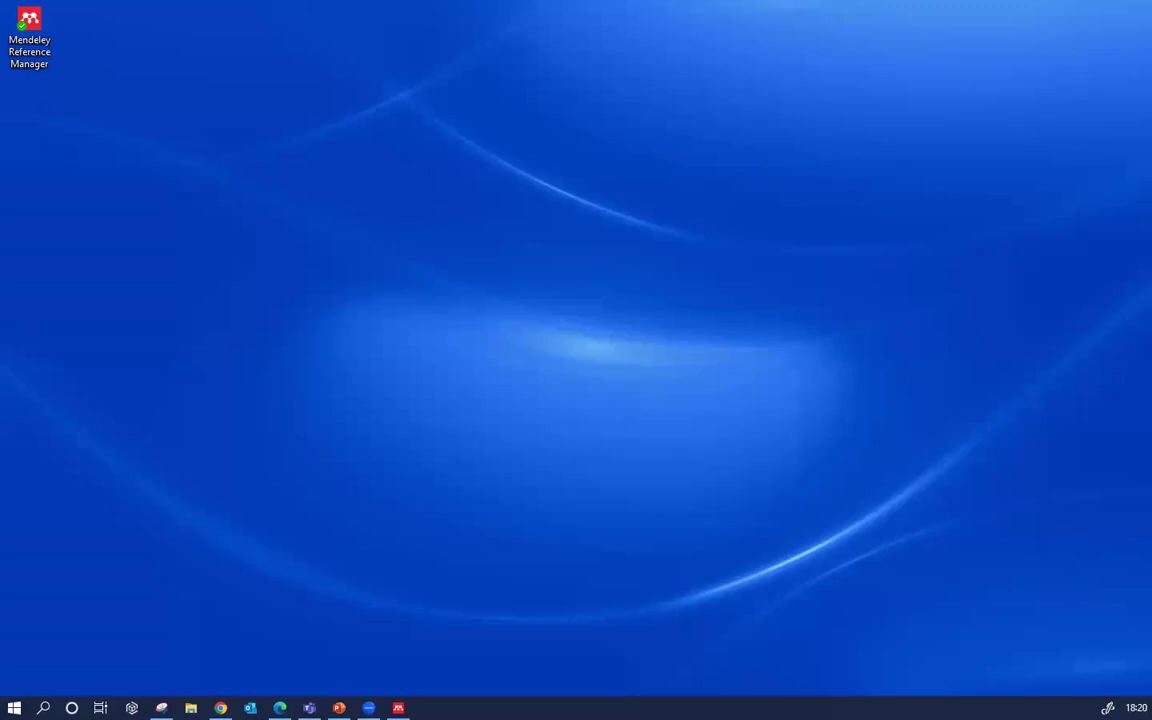
{"action": "left_click", "coordinate": [161, 708]}
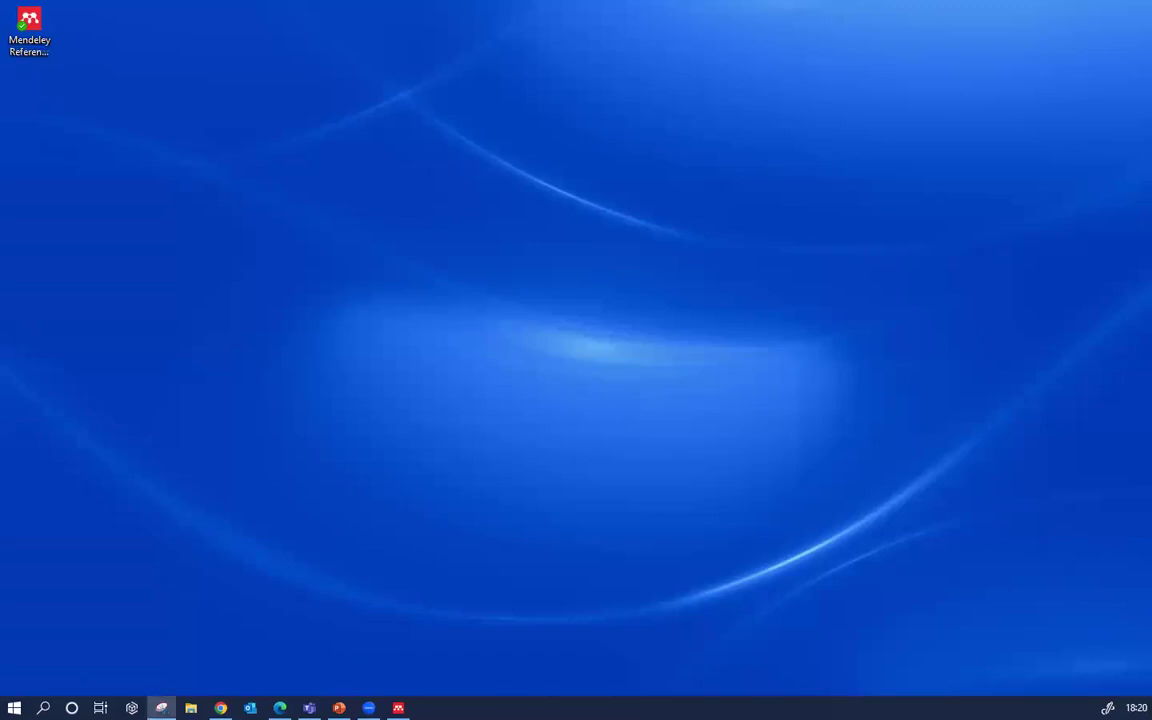